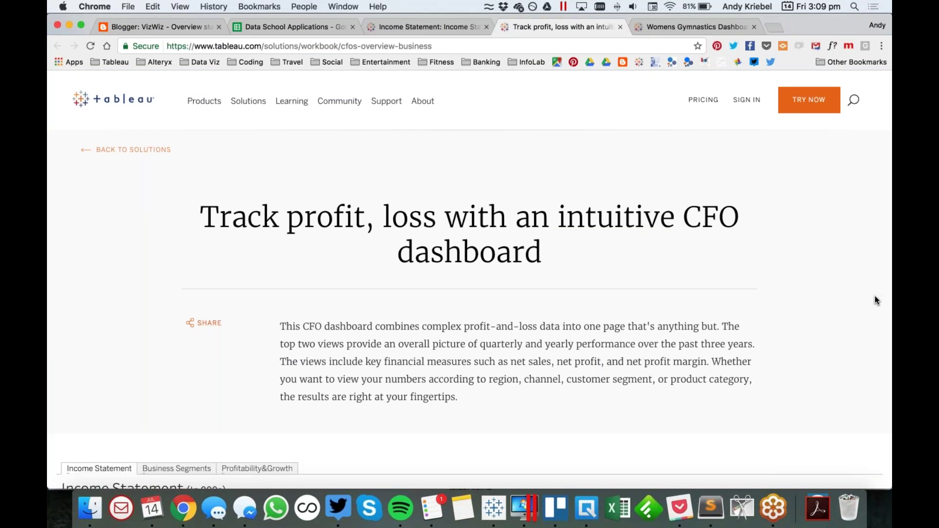
Review the Income Statement view embedded on the Tableau CFO dashboard page.
scroll(846, 300, "down", 5)
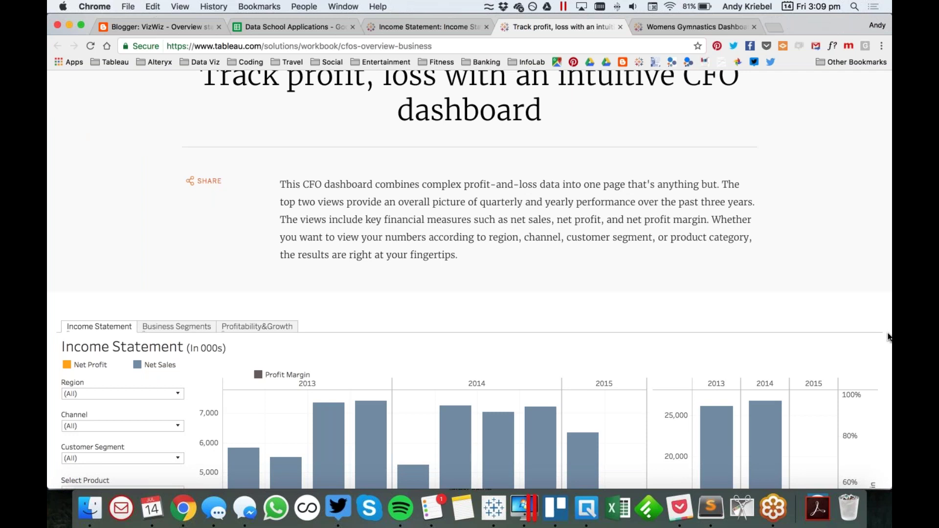
scroll(888, 337, "down", 7)
scroll(888, 336, "down", 3)
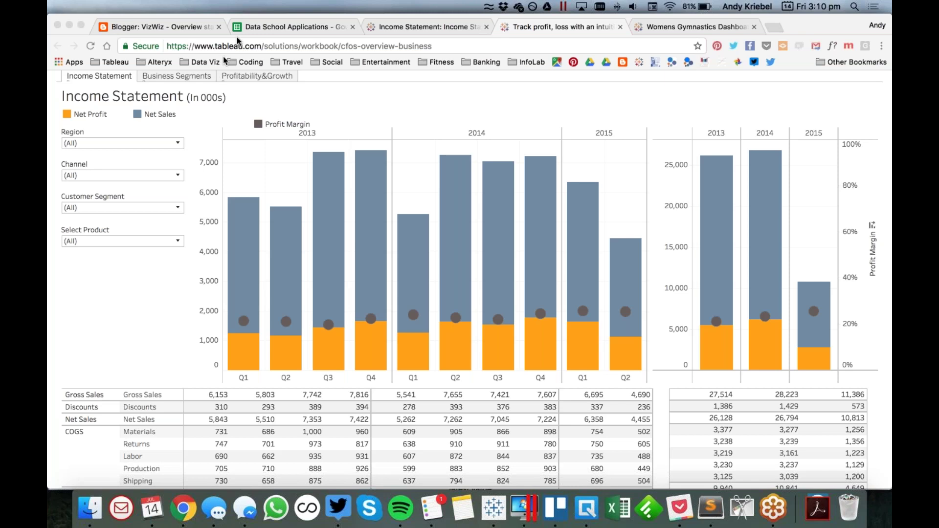
Bring up the Year-to-Date Income Statement dashboard on Tableau Server and view it in full screen.
left_click(407, 24)
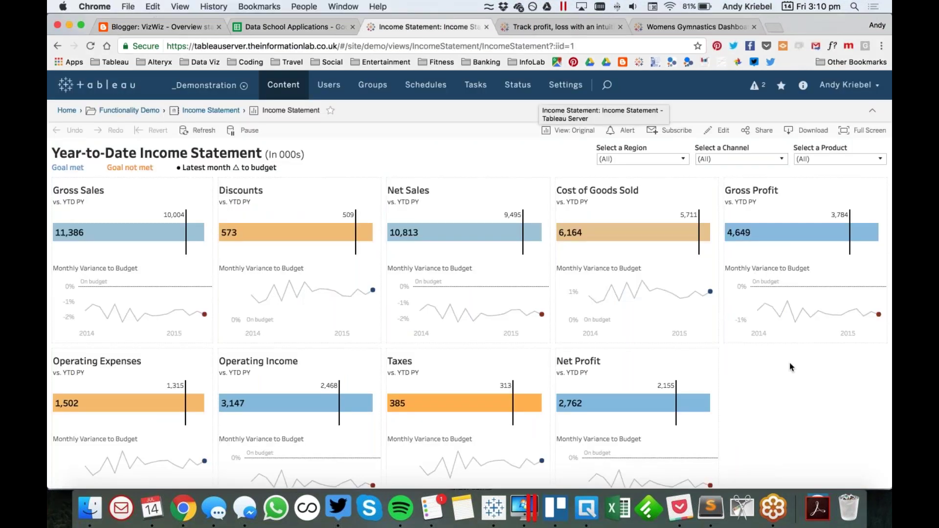
left_click(844, 130)
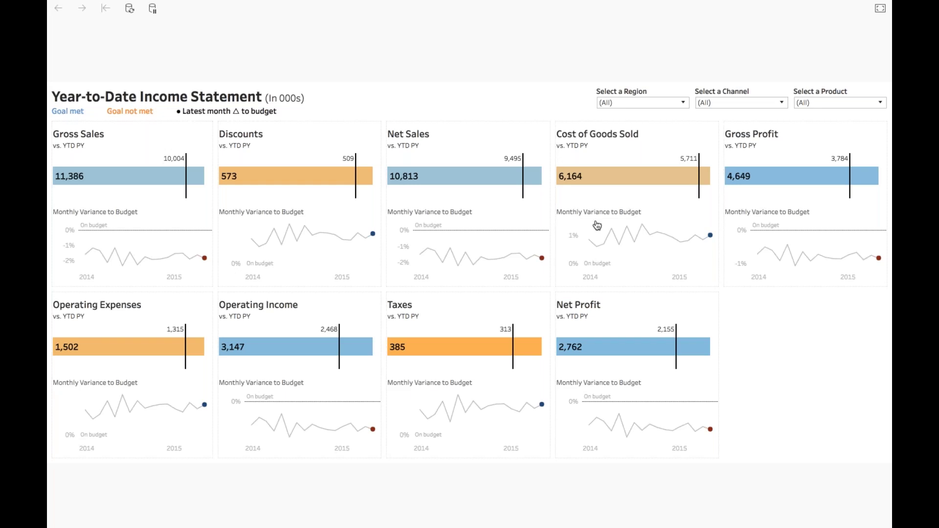
Try previewing the dashboard as an iPhone 6 with the browser's device emulation, and close the developer tools.
mouse_move(556, 4)
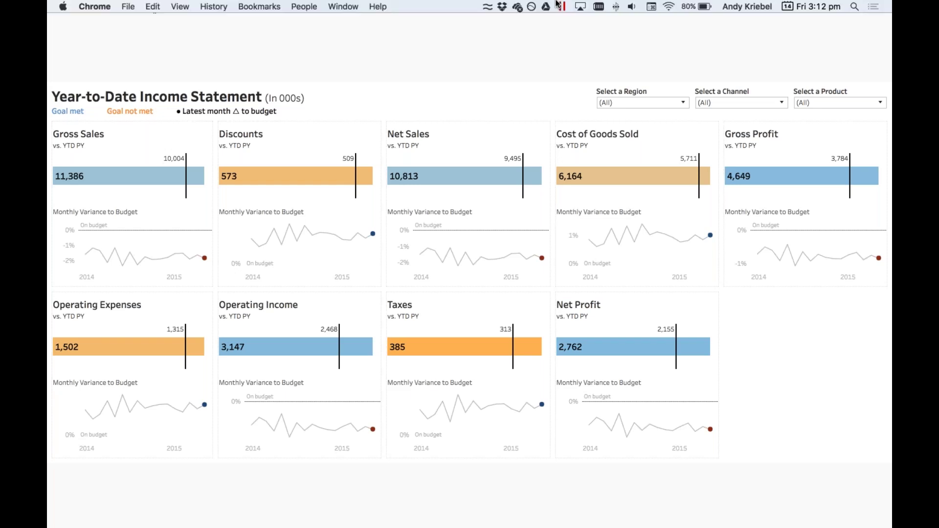
right_click(557, 59)
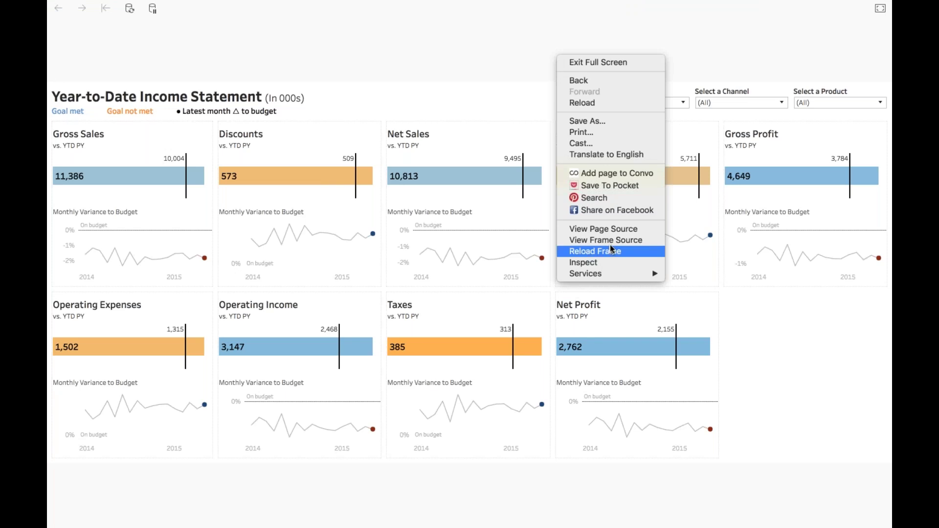
left_click(603, 263)
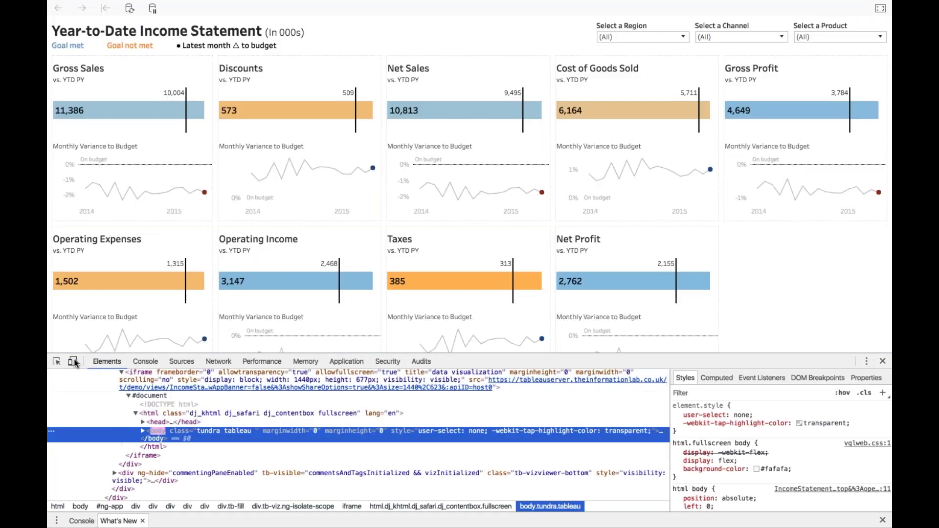
left_click(73, 361)
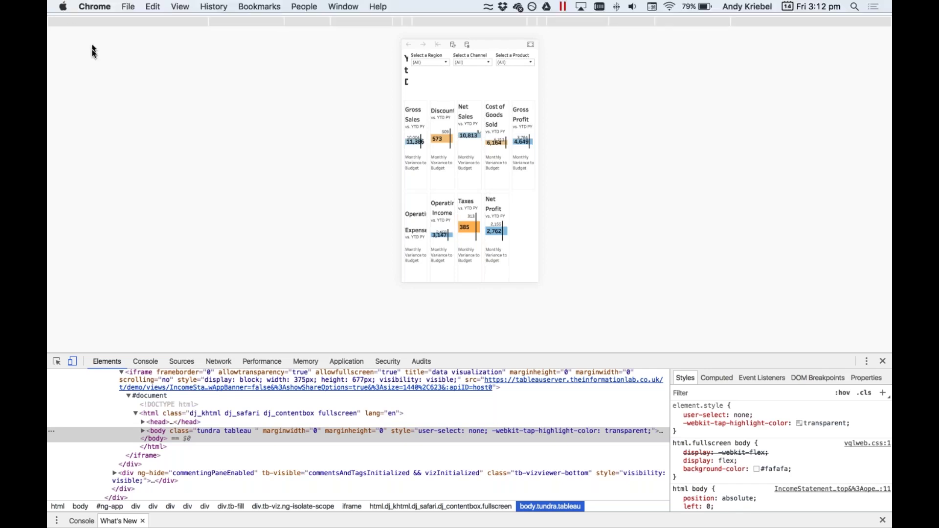
key("Escape")
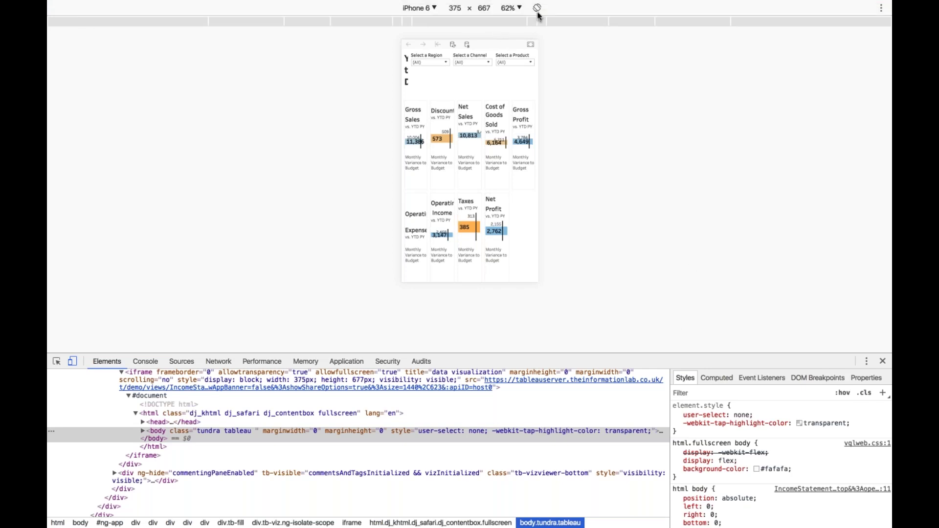
left_click(884, 361)
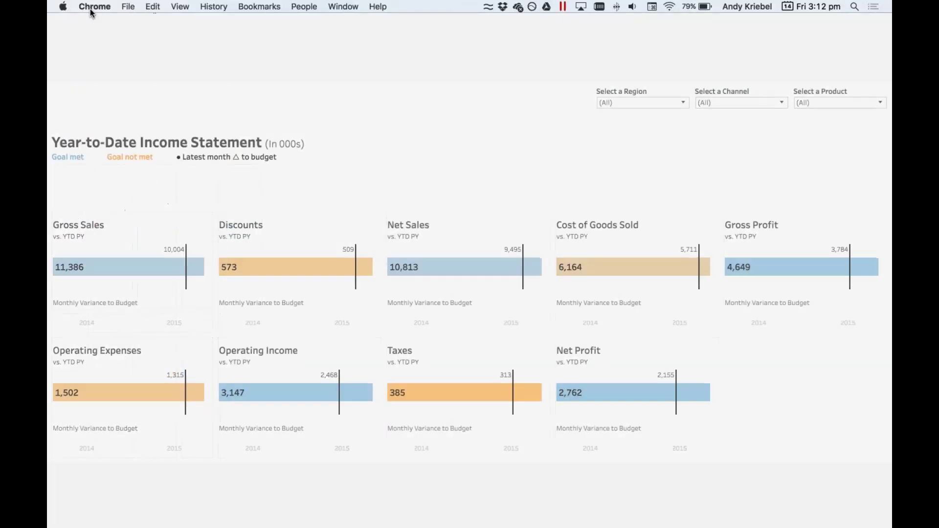
Exit the full-screen view of the Year-to-Date Income Statement dashboard.
left_click(91, 6)
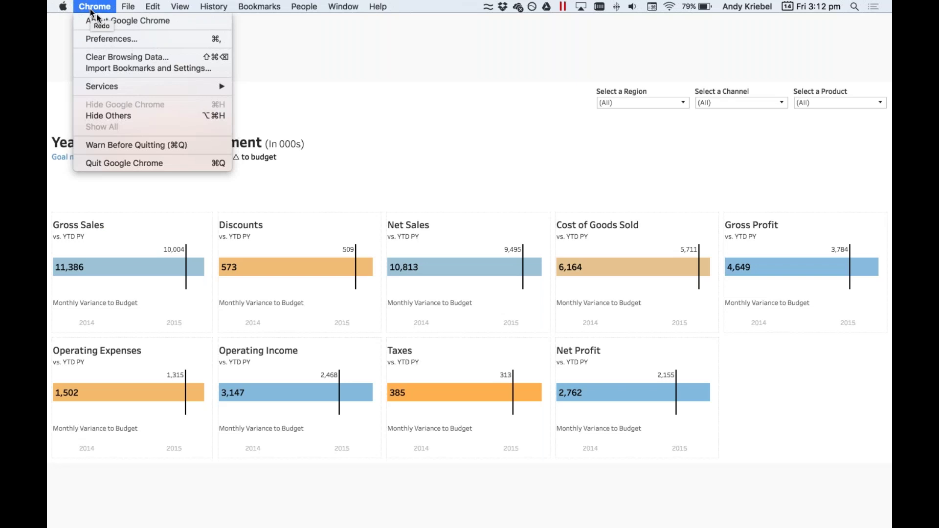
mouse_move(343, 7)
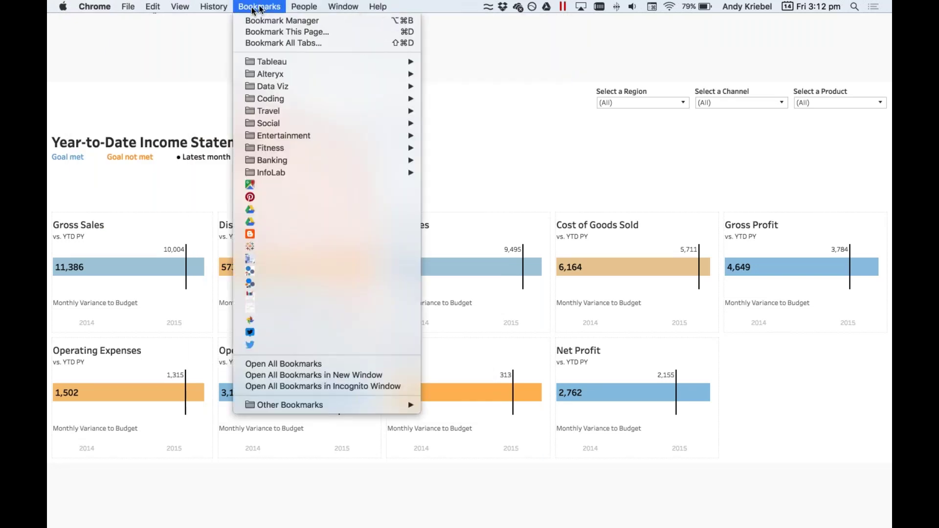
left_click(183, 8)
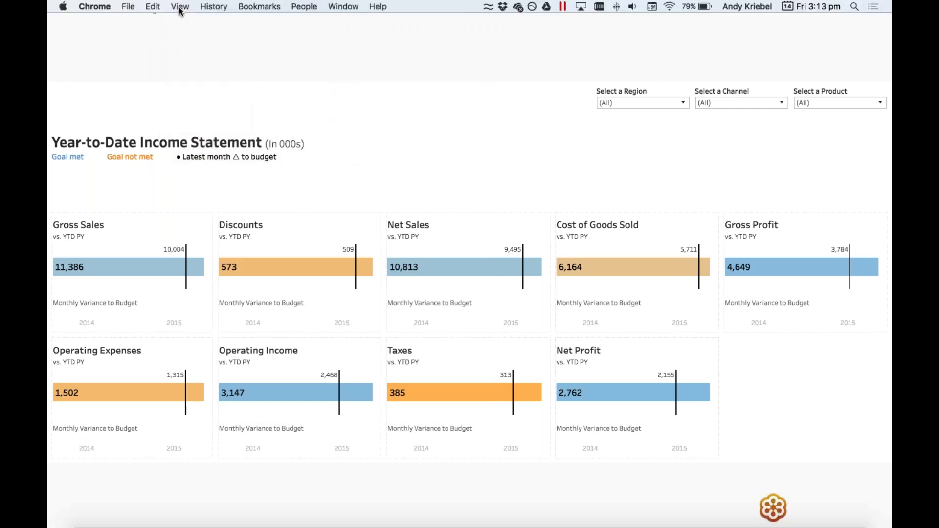
left_click(181, 7)
left_click(189, 80)
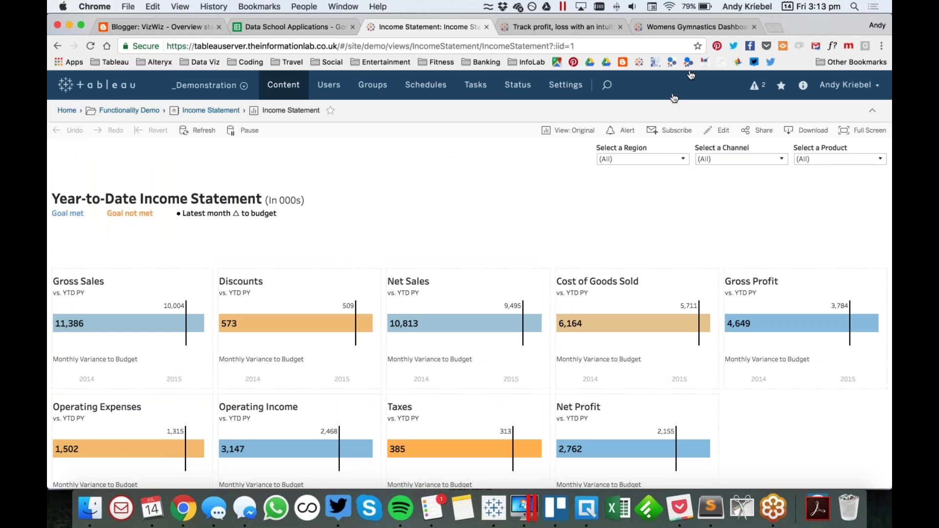
Open the income statement dashboard in a 375 x 667 portrait phone preview and sign in with the saved credentials.
left_click(846, 46)
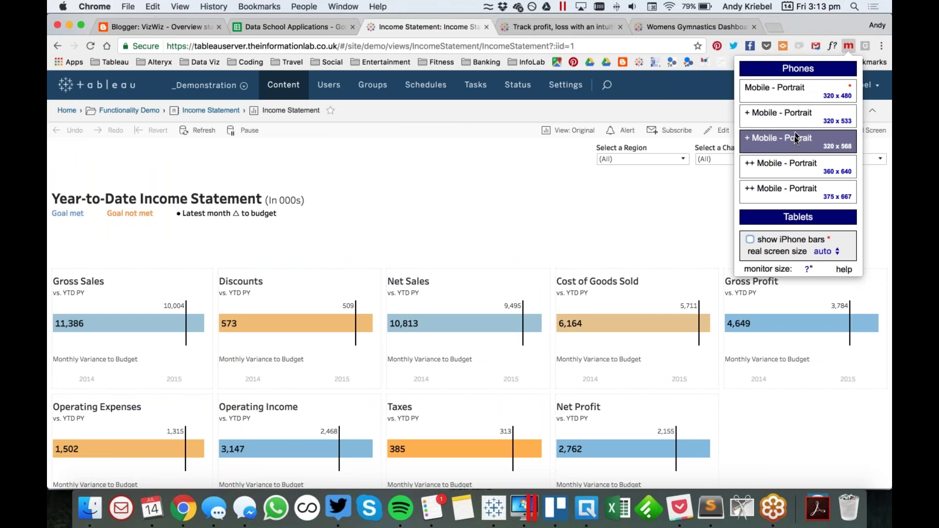
left_click(804, 189)
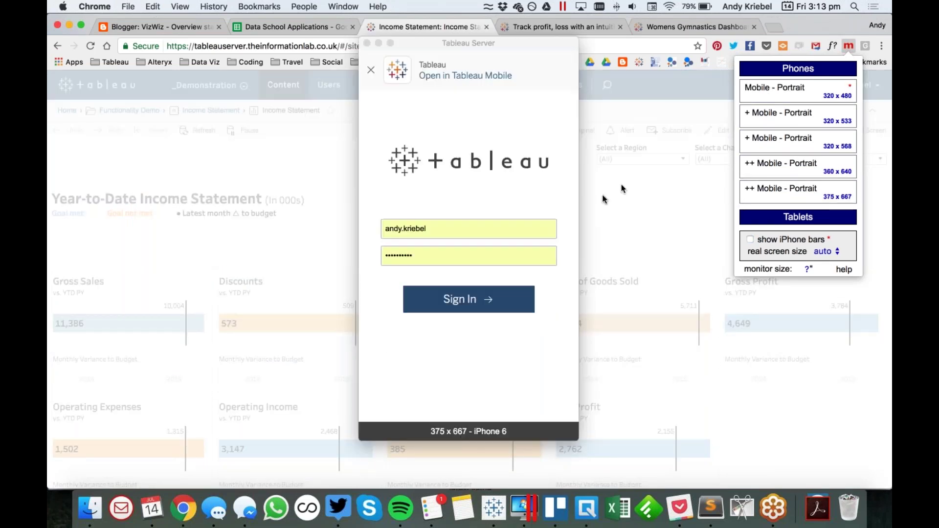
left_click(471, 301)
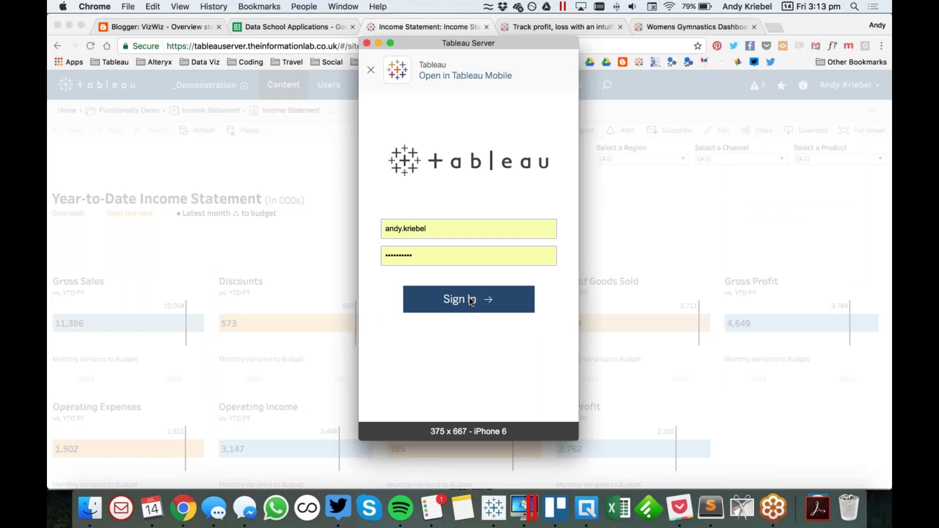
left_click(471, 300)
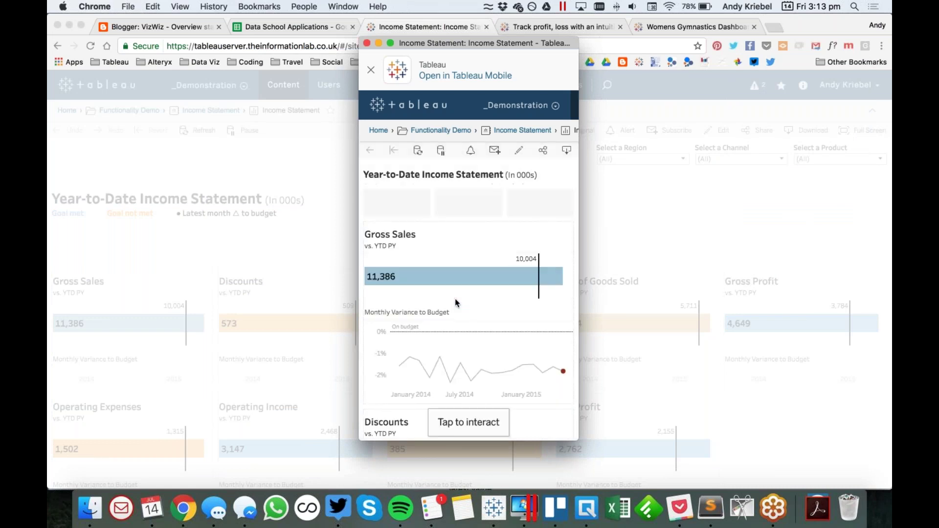
Look through the phone layout of the income statement from Gross Sales down to the comments, and close the preview window.
scroll(456, 302, "down", 3)
scroll(456, 302, "down", 10)
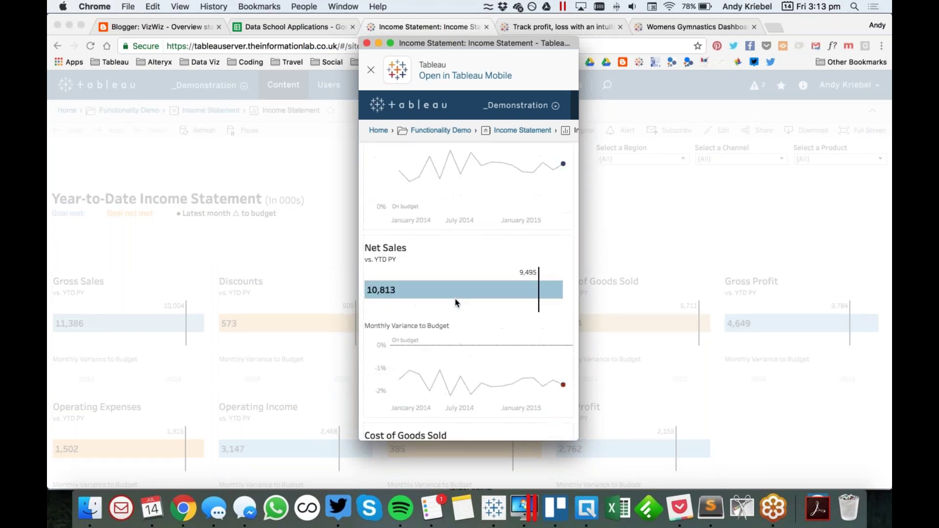
scroll(455, 302, "down", 9)
scroll(455, 302, "down", 5)
scroll(455, 302, "down", 12)
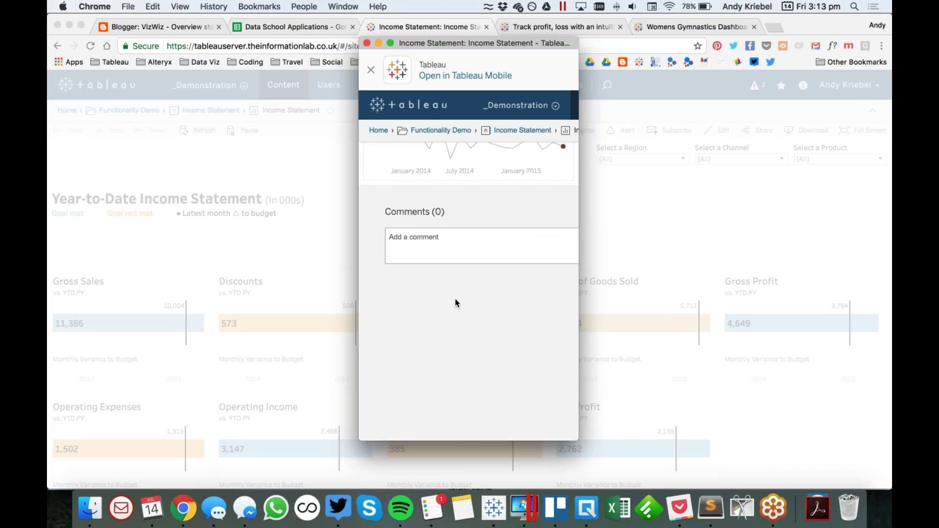
scroll(455, 298, "up", 20)
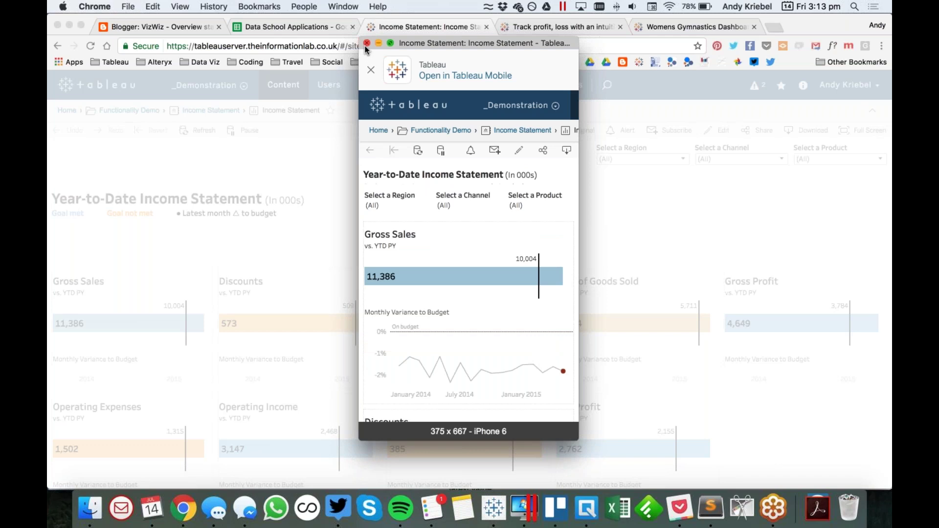
left_click(366, 43)
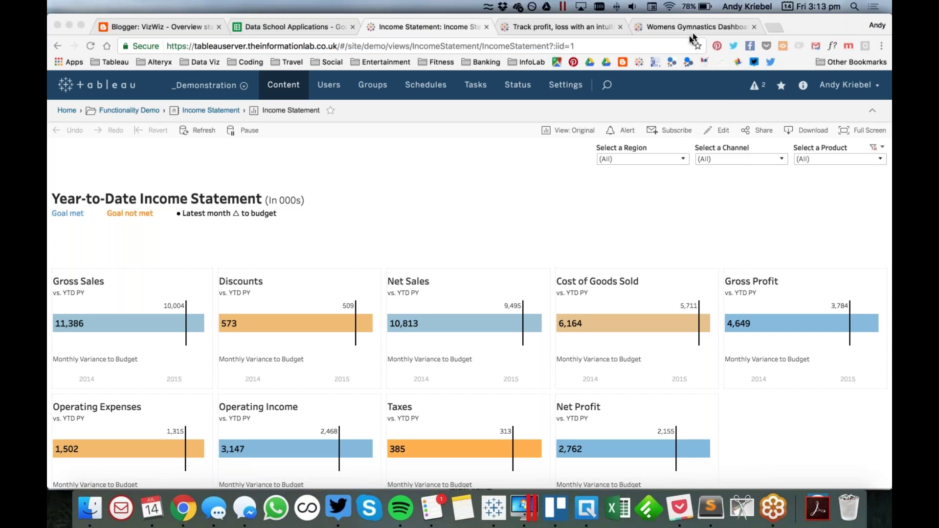
Switch to the "Table calcs vs calculated fields" presentation in PowerPoint and start its slide show.
left_click(670, 203)
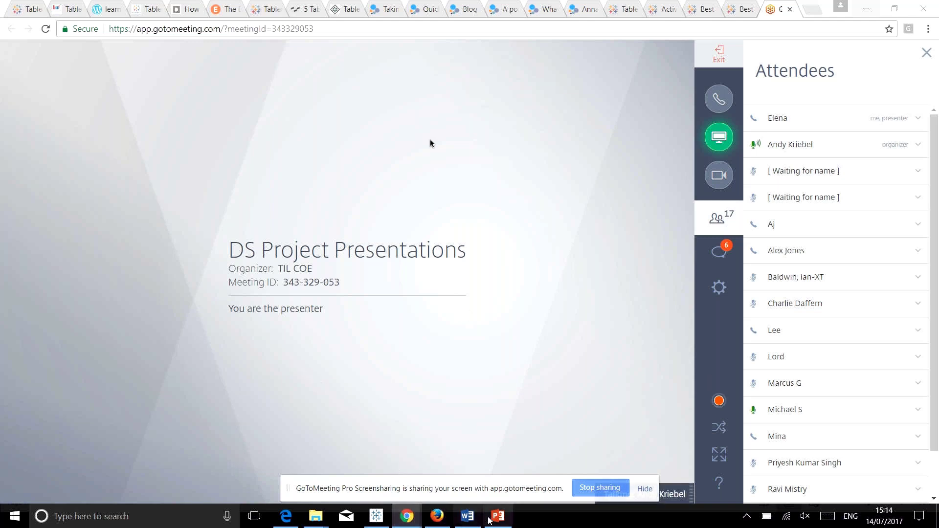
key("alt+Tab")
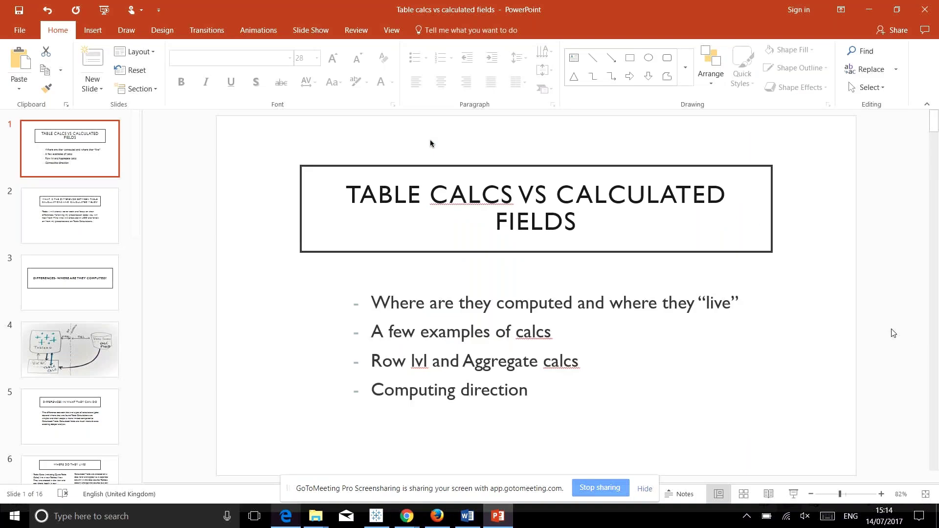
left_click(793, 495)
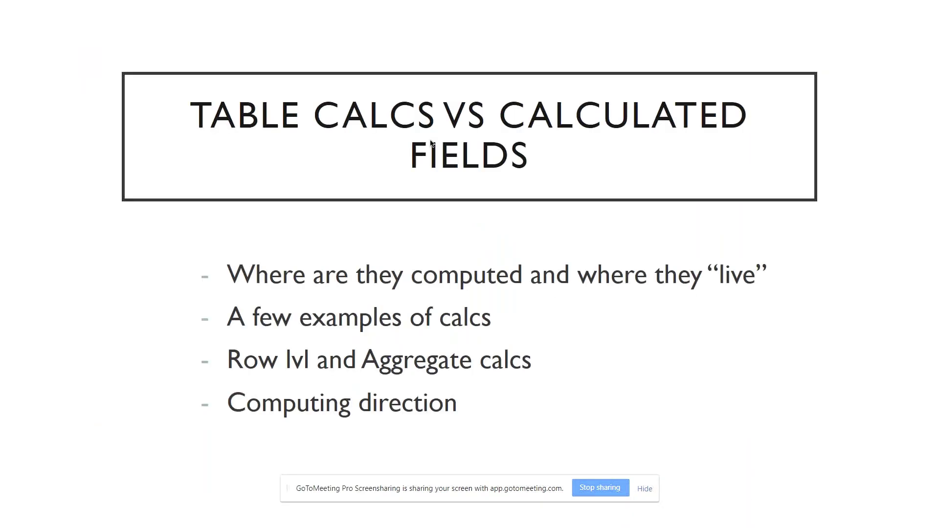
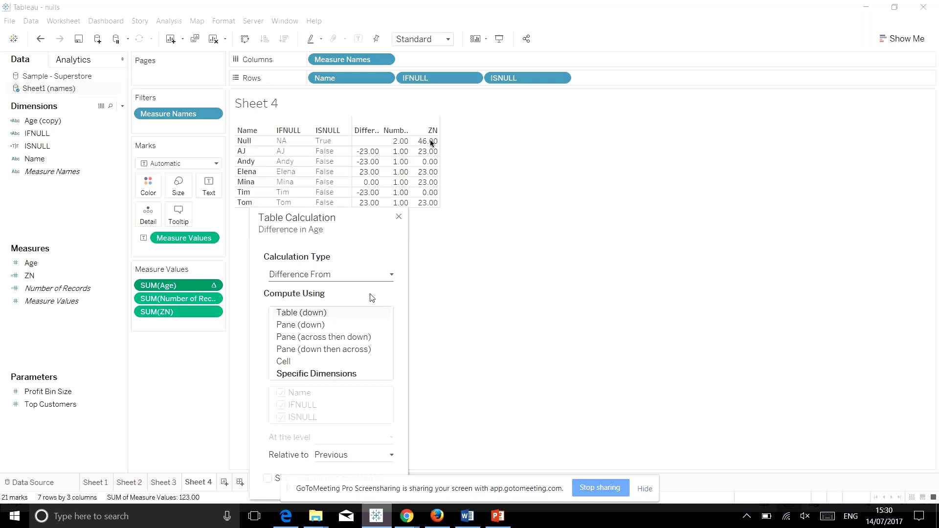
Set the Difference in Age table calculation to compute using specific dimensions, with only Name ticked and IFNULL and ISNULL unticked.
left_click(336, 375)
left_click_drag(361, 228, 509, 102)
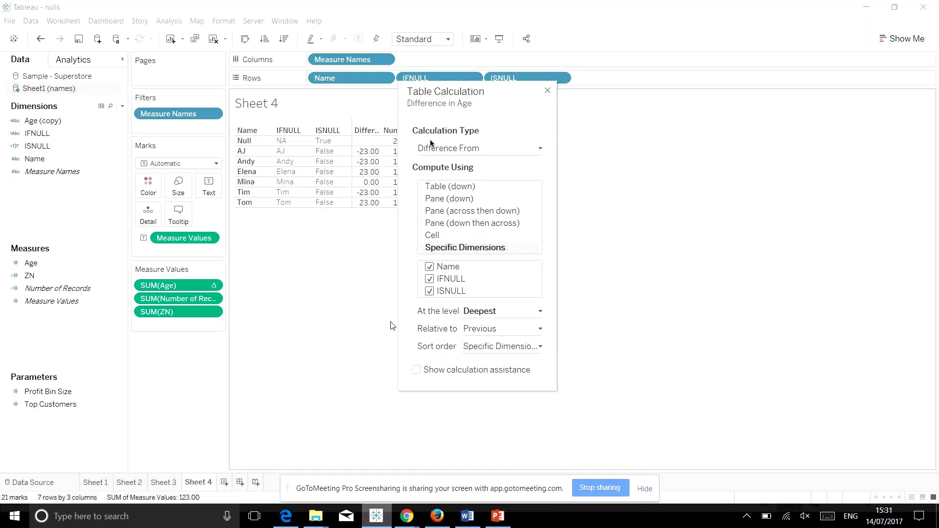
left_click(495, 520)
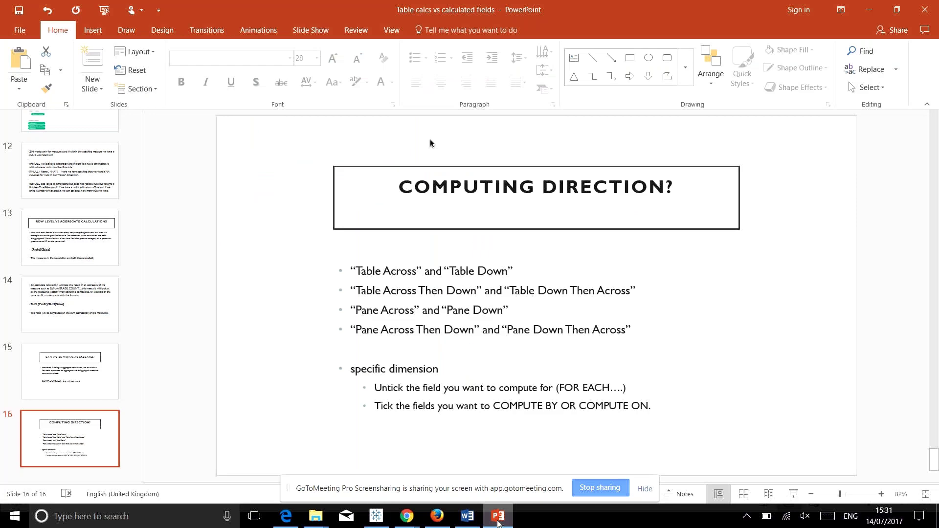
key("alt+Tab")
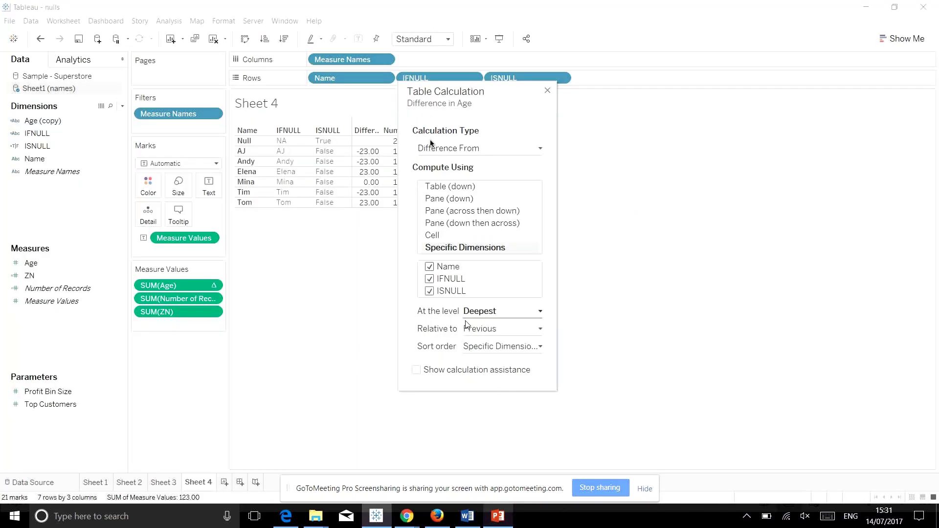
left_click(429, 279)
left_click(430, 291)
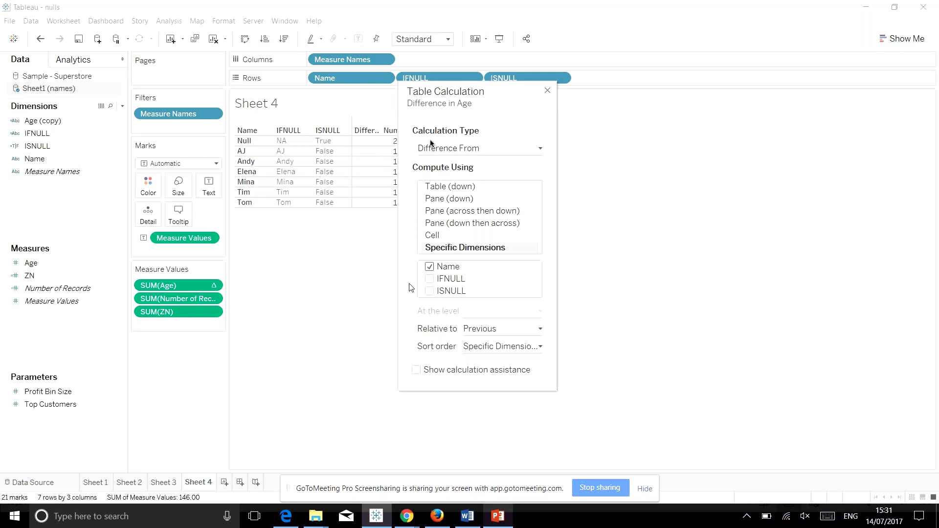
left_click(548, 92)
Close the nulls workbook without saving, and start a new Tableau workbook on the Sample - Superstore data source.
left_click(923, 7)
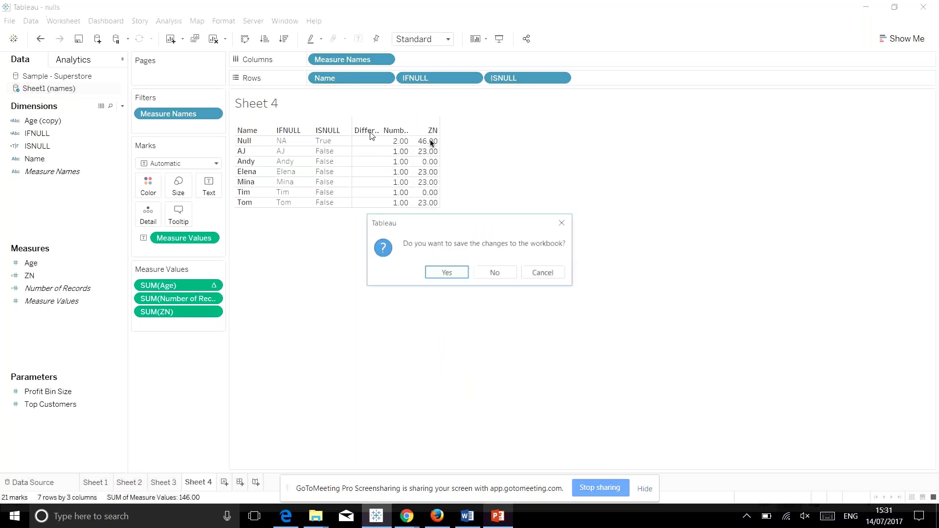
left_click(495, 273)
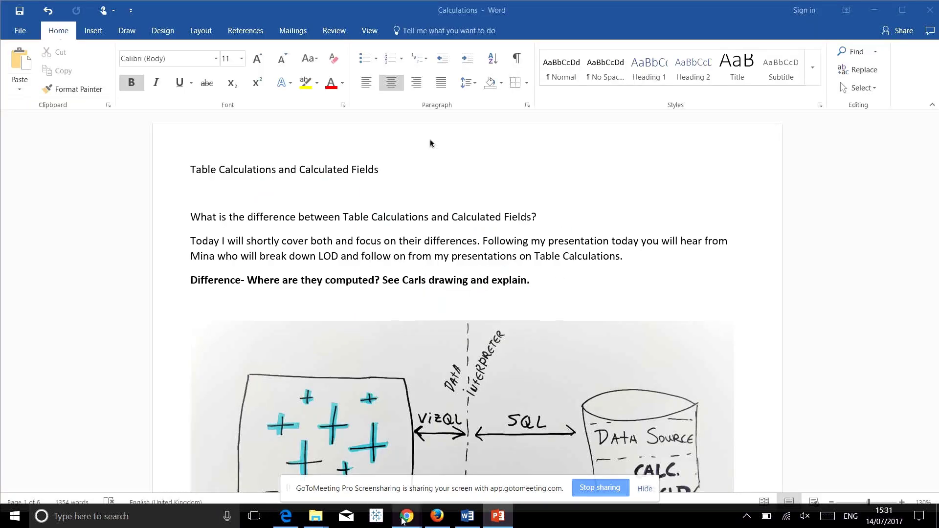
mouse_move(406, 516)
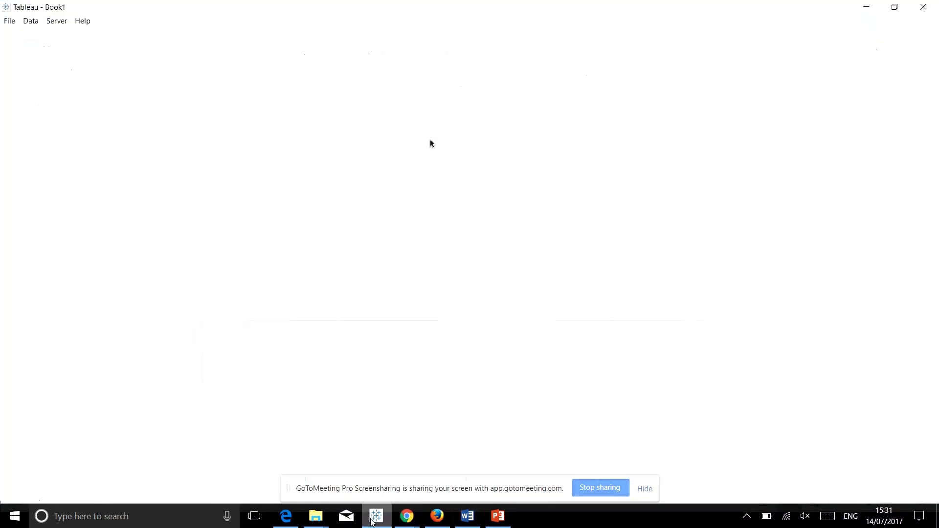
left_click(59, 437)
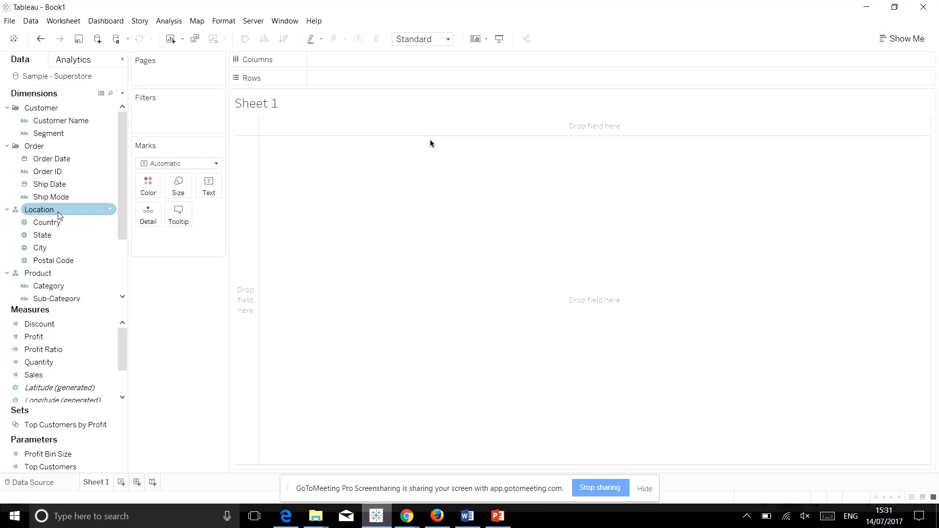
left_click_drag(125, 191, 125, 254)
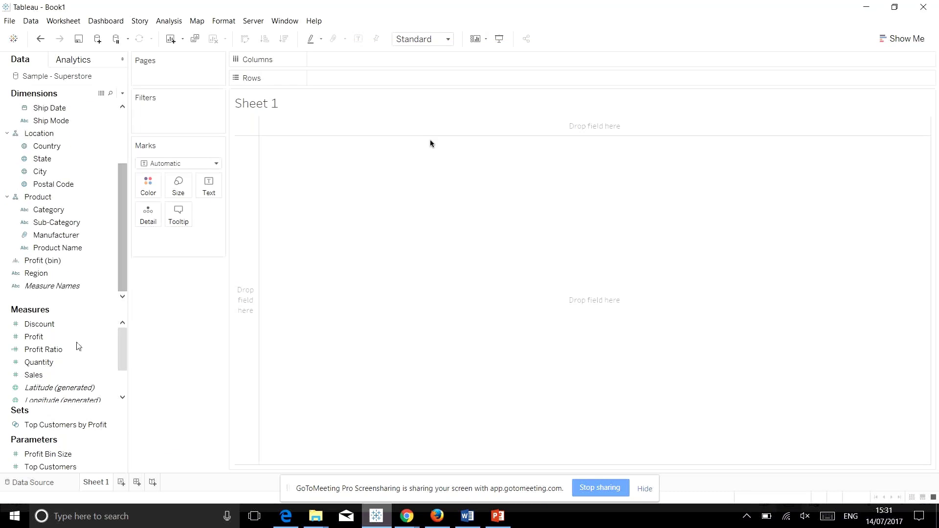
Build a text table of Sales by Category and Sub-Category on Sheet 1.
left_click(76, 212)
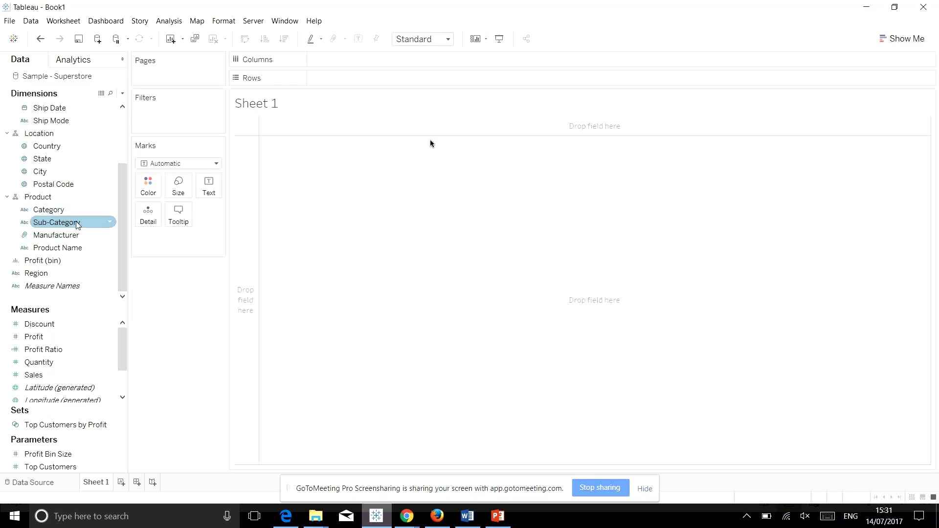
left_click(77, 213)
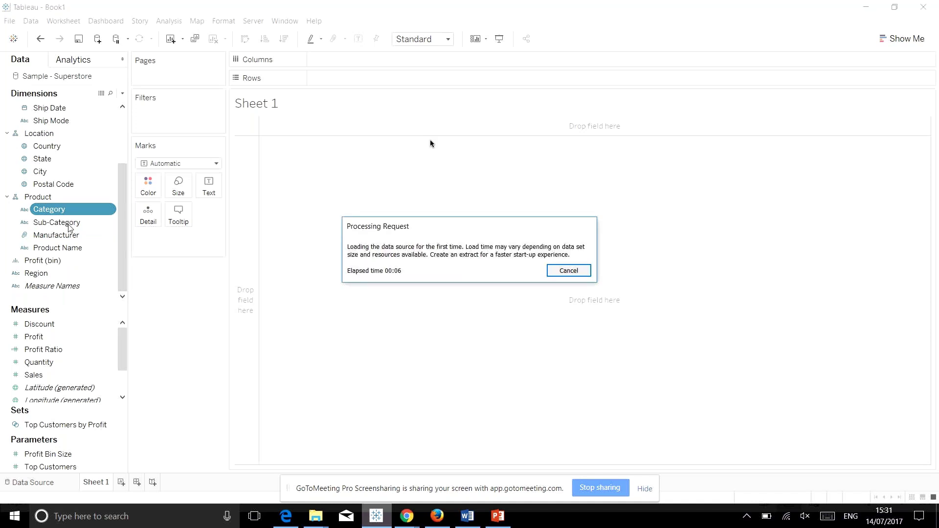
double_click(70, 226)
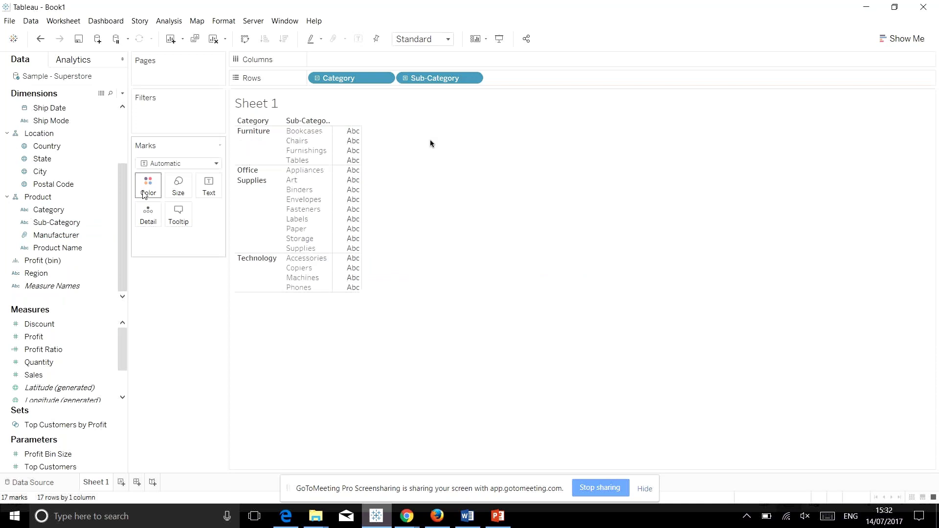
double_click(55, 375)
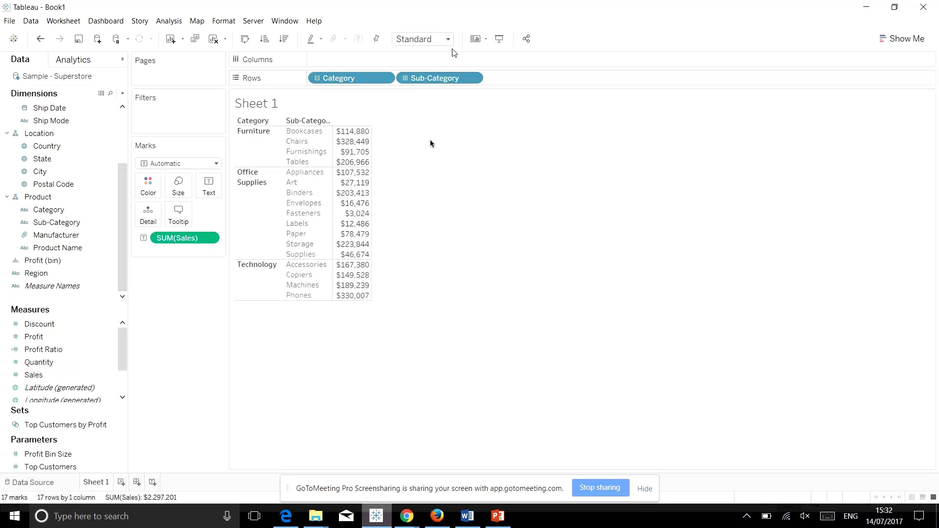
Apply the Percent of Total quick table calculation to SUM(Sales).
left_click(210, 238)
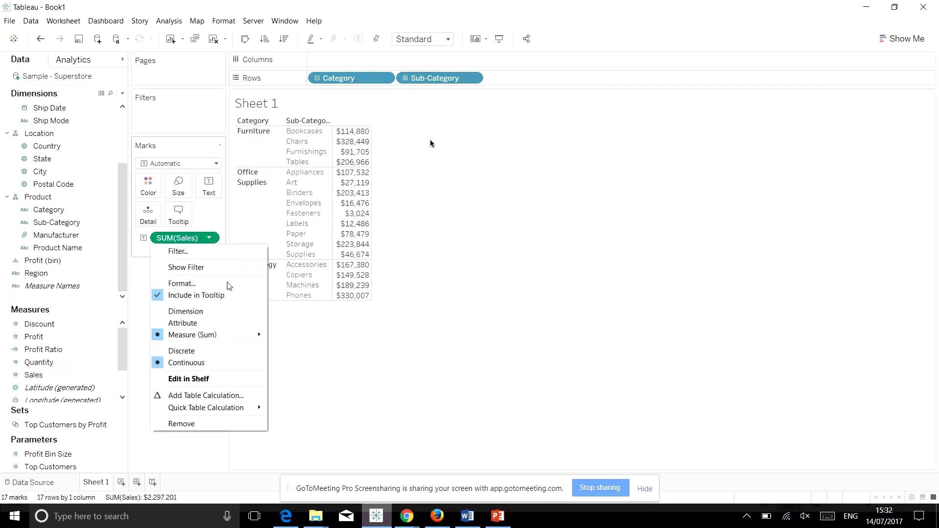
mouse_move(239, 409)
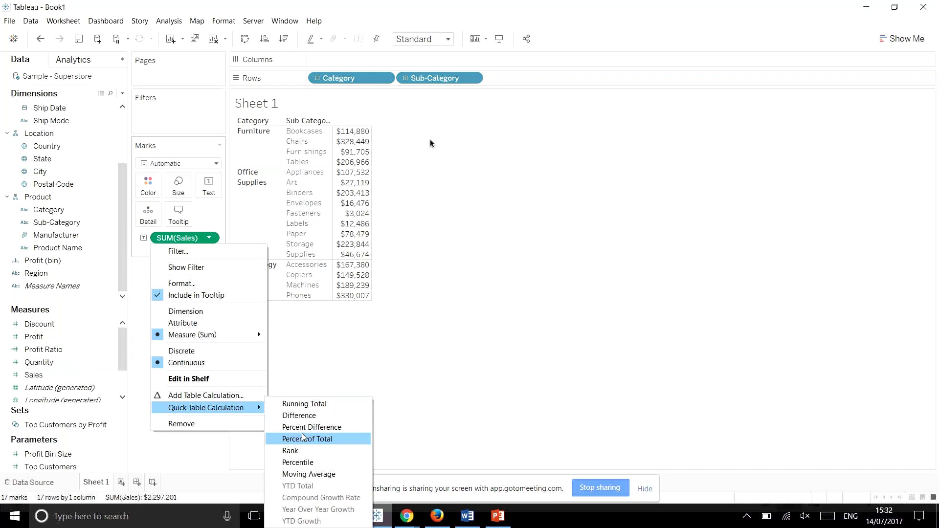
left_click(318, 439)
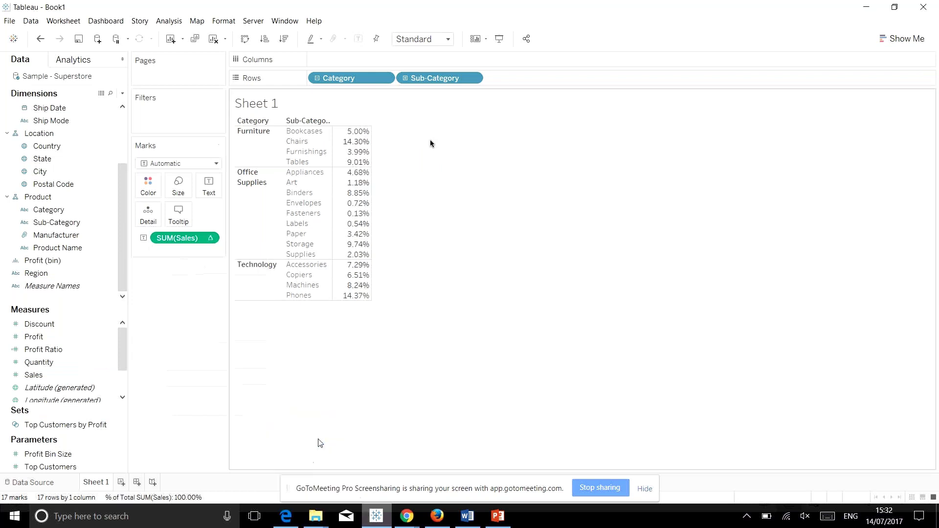
Edit the Percent of Total calculation to compute using specific dimensions, with only Sub-Category ticked and Category unticked.
left_click(210, 239)
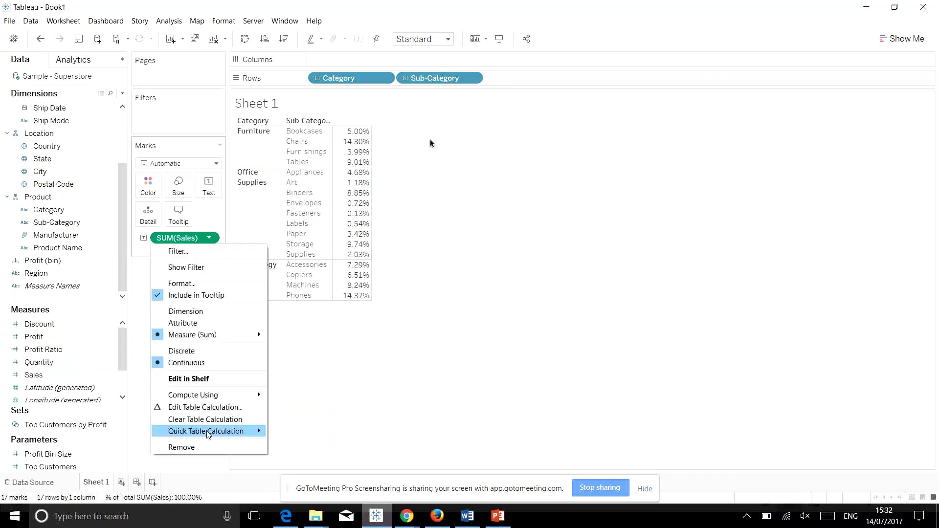
mouse_move(209, 432)
left_click(205, 407)
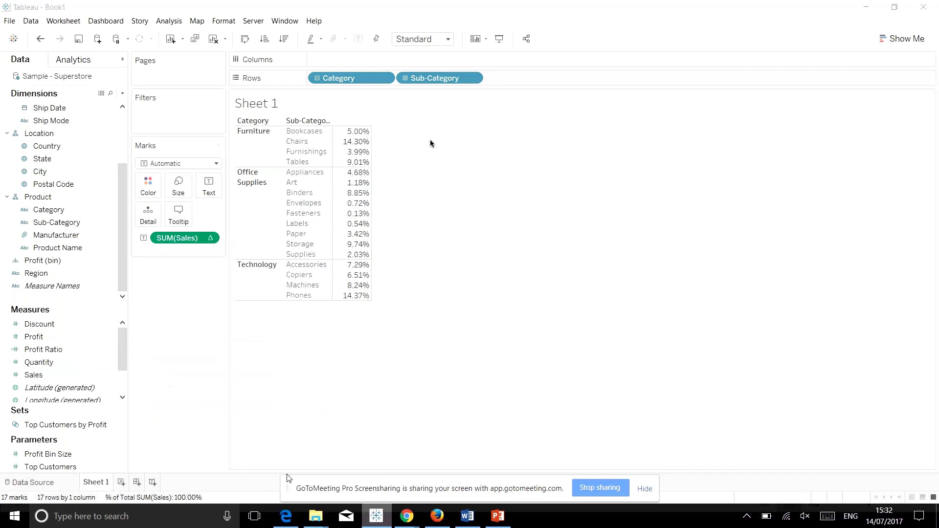
left_click(440, 275)
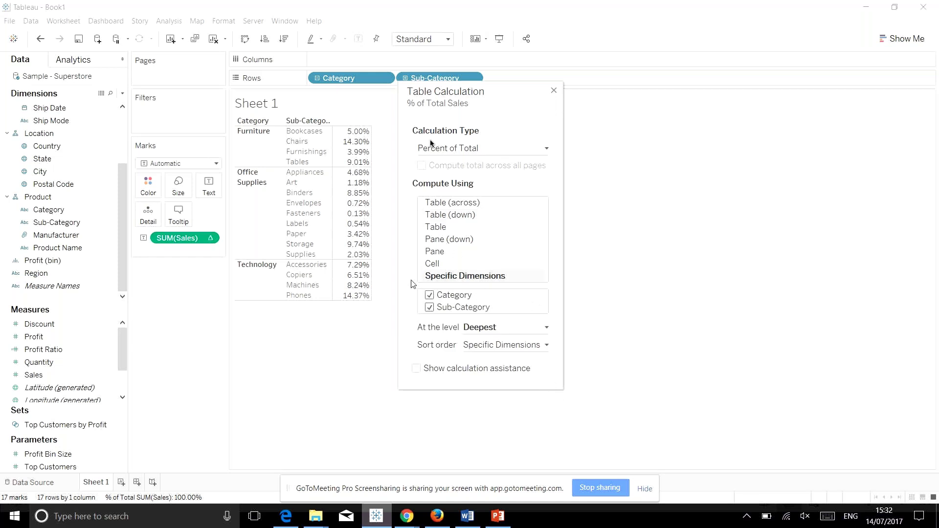
left_click(429, 308)
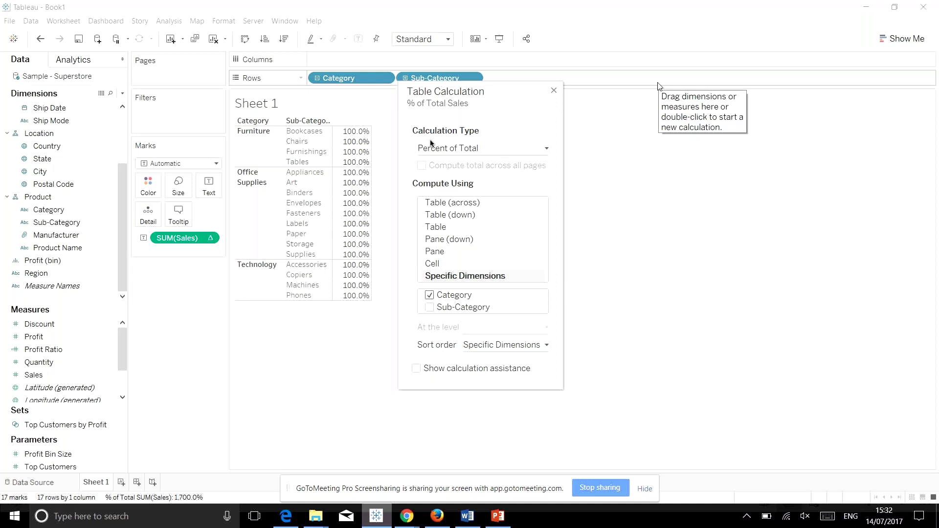
left_click(430, 295)
left_click(429, 308)
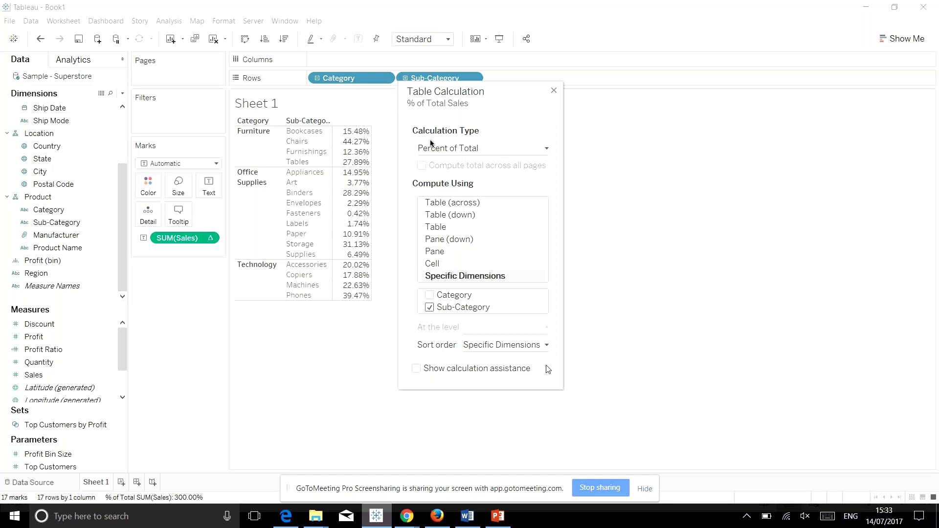
left_click(553, 90)
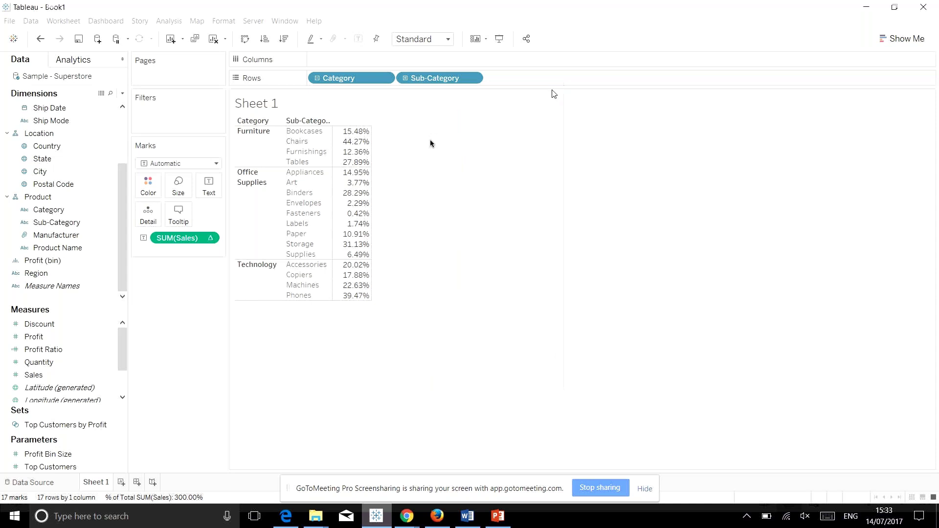
Hide the screen-sharing notice and switch to the Computing Direction slide in PowerPoint.
left_click(644, 488)
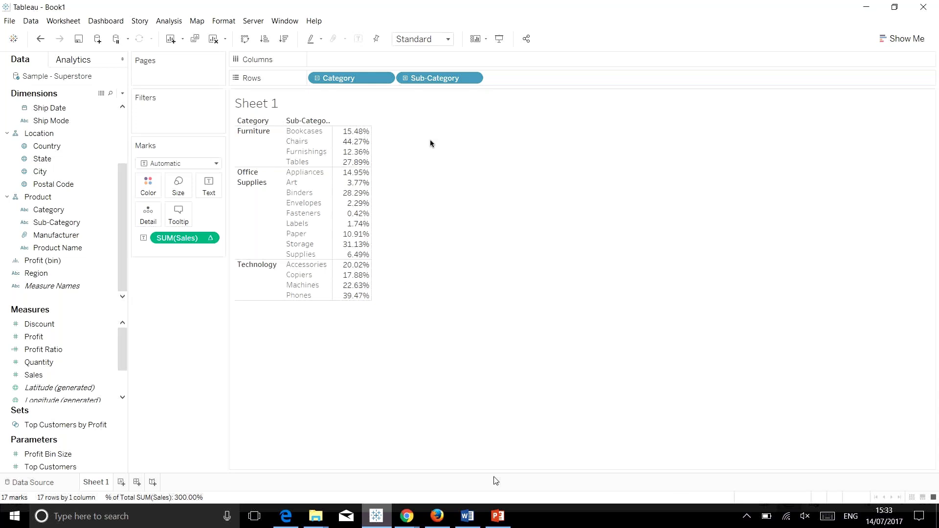
left_click(497, 515)
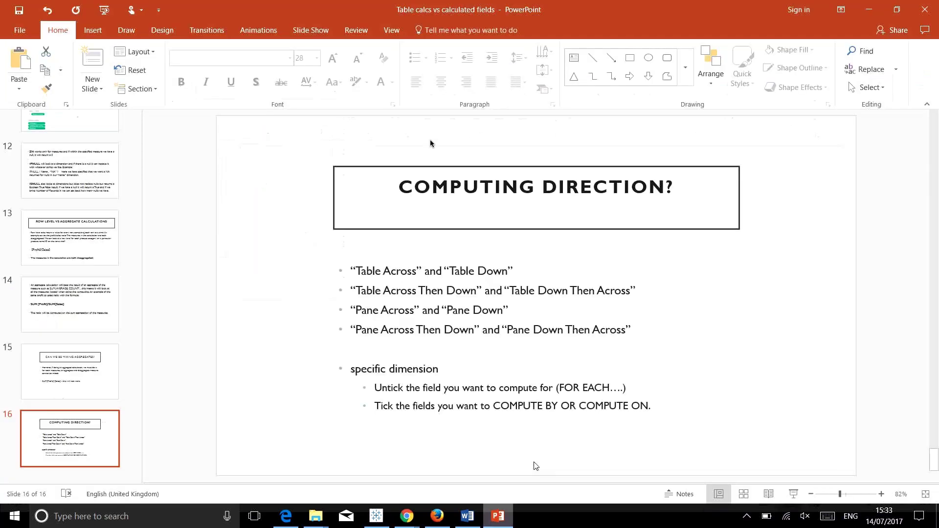
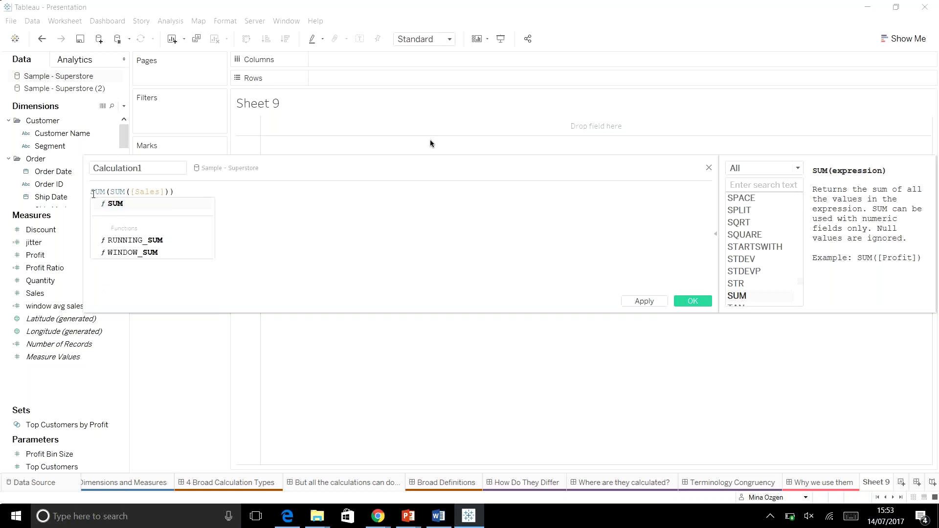
Check the nested aggregation SUM(SUM([Sales])) for errors and close the calculation editor without saving it.
left_click(267, 206)
left_click(198, 302)
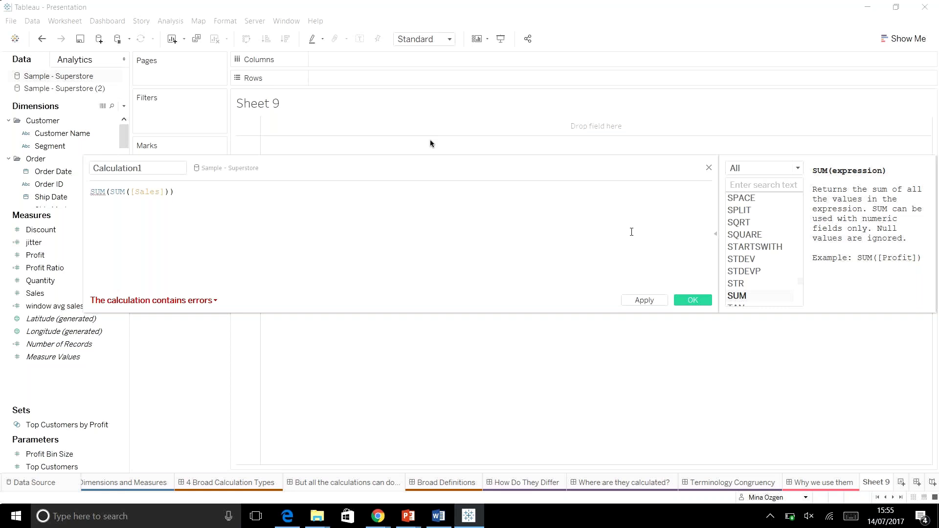
left_click(709, 168)
Build a bar chart on Sheet 9 with State and City as rows and SUM(Sales) as columns, sorting cities in descending order.
left_click_drag(96, 210, 101, 366)
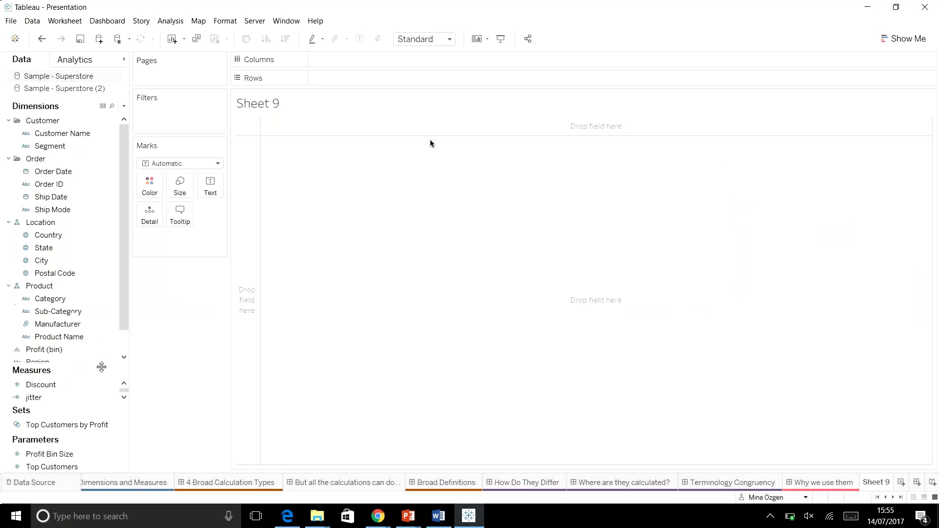
left_click_drag(44, 247, 398, 81)
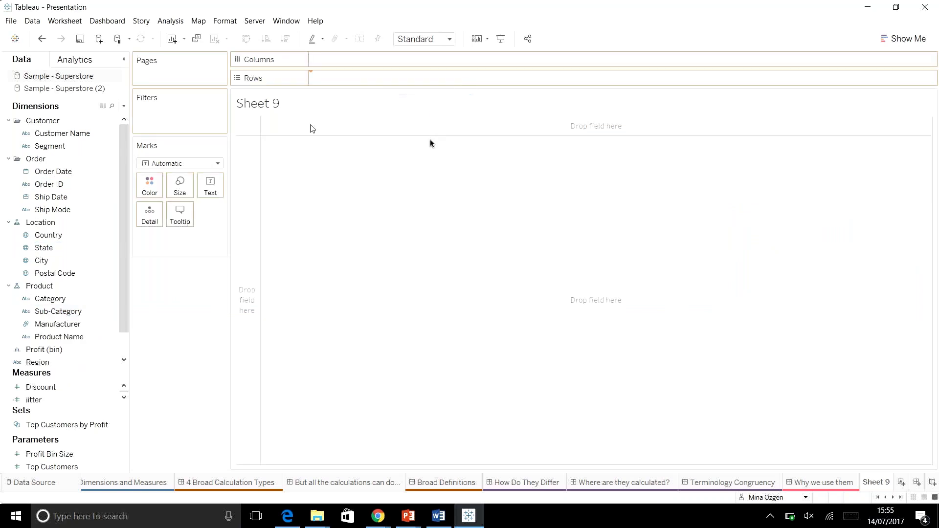
left_click(54, 235)
left_click_drag(64, 267, 479, 82)
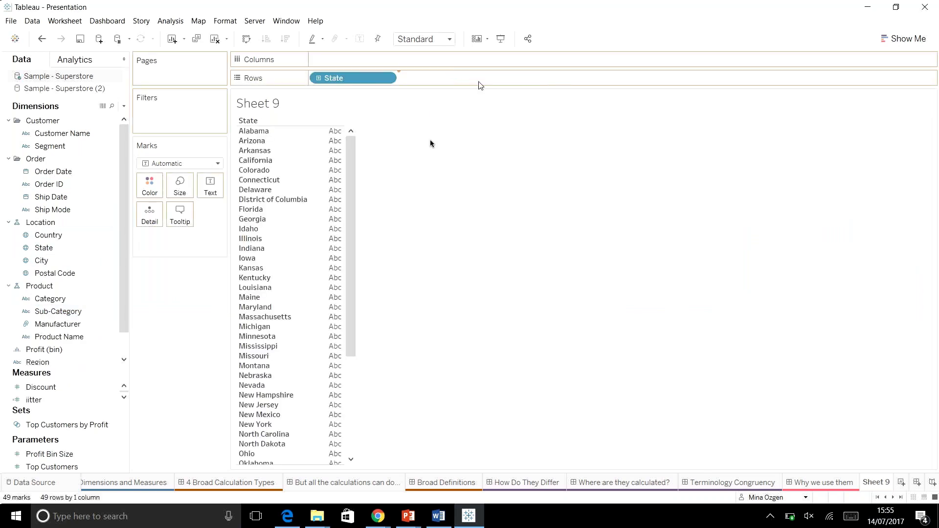
left_click_drag(76, 366, 74, 126)
left_click_drag(41, 210, 328, 60)
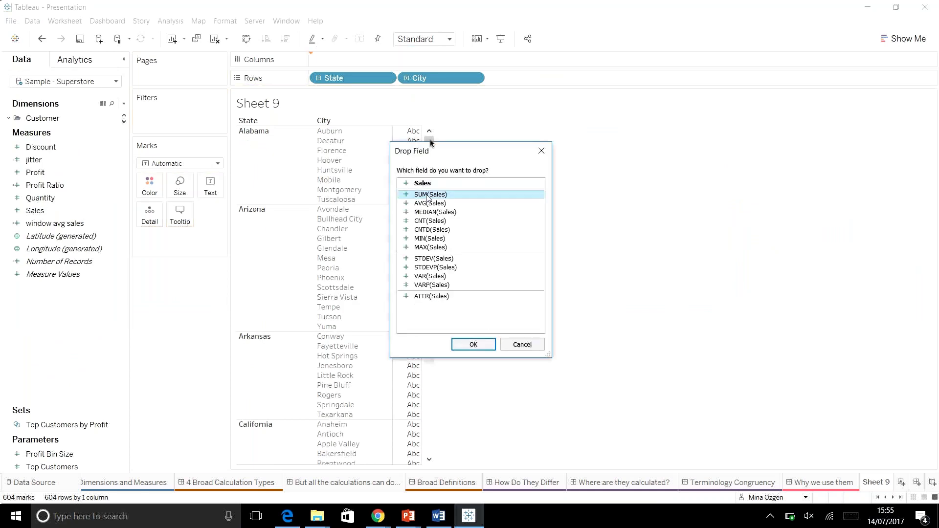
left_click(471, 345)
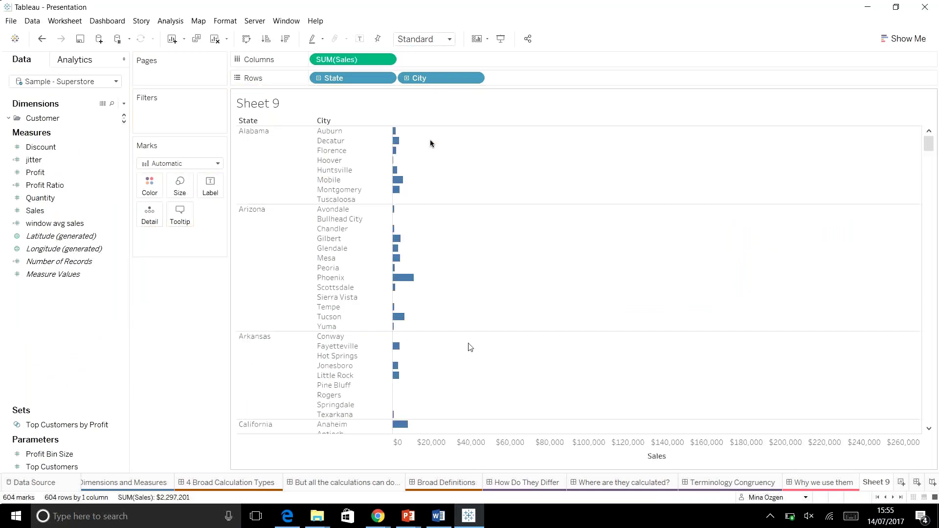
left_click(285, 38)
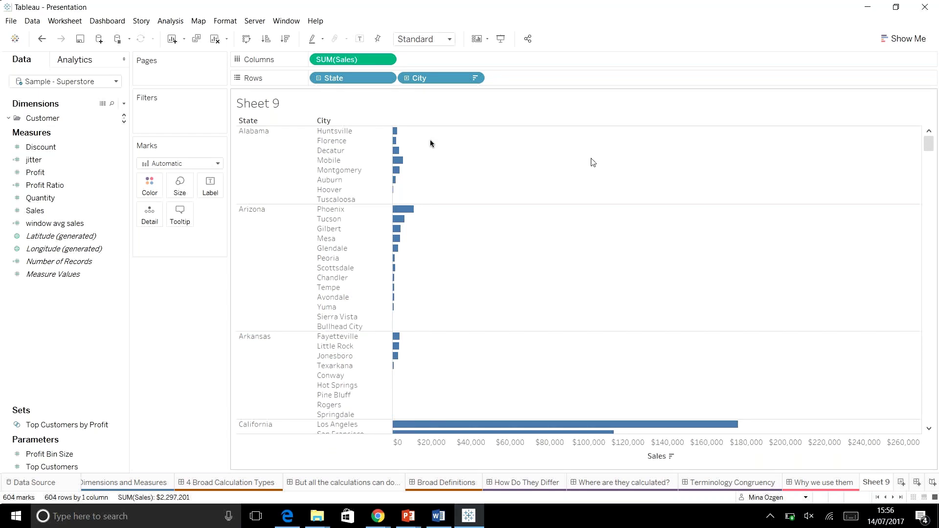
Create a calculated field named SUMMMM with the formula WINDOW_SUM(SUM([Sales])).
right_click(69, 363)
left_click(115, 368)
type("WIND")
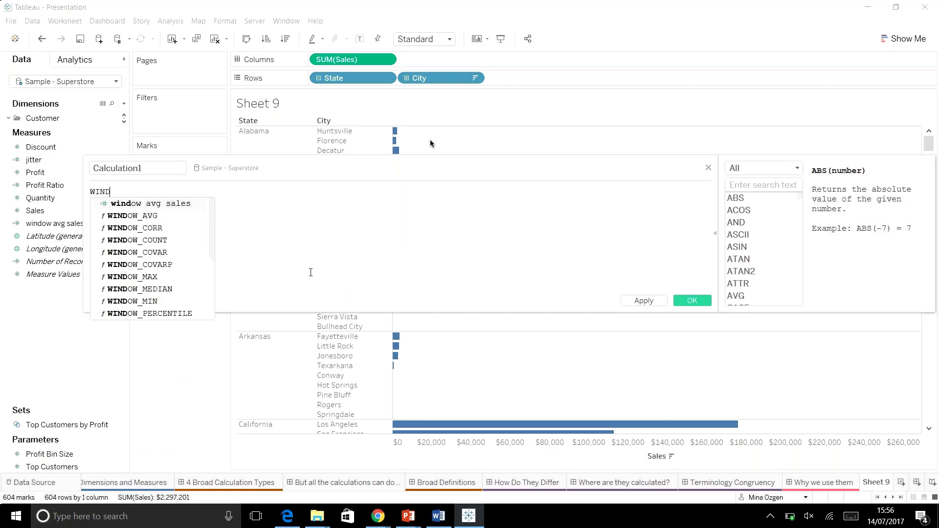
type("OW_S")
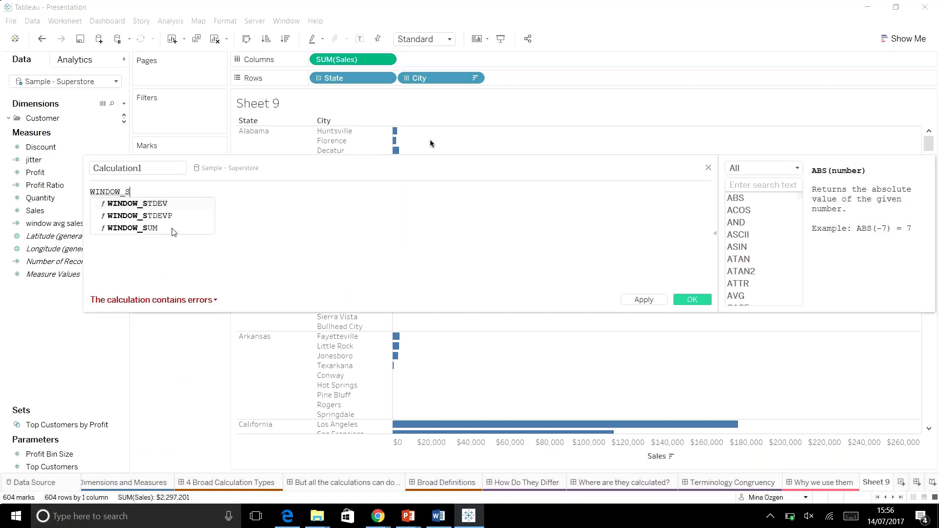
left_click(175, 228)
left_click_drag(339, 69, 6, 173)
type("SUMMMM")
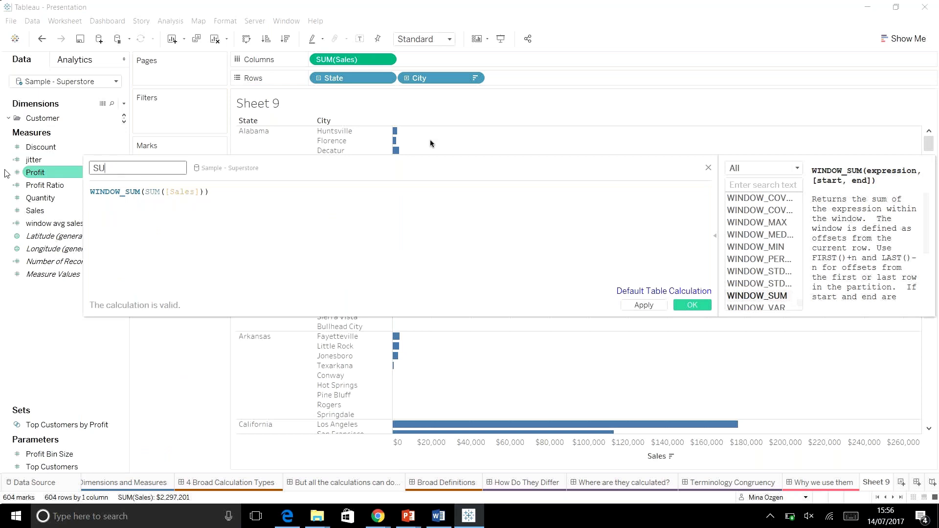
left_click(691, 308)
Add SUMMMM to the columns and compute it using specific dimensions, with only City ticked and State unticked.
mouse_move(64, 226)
left_mouse_down()
mouse_move(70, 231)
mouse_move(522, 38)
mouse_move(459, 60)
left_mouse_up()
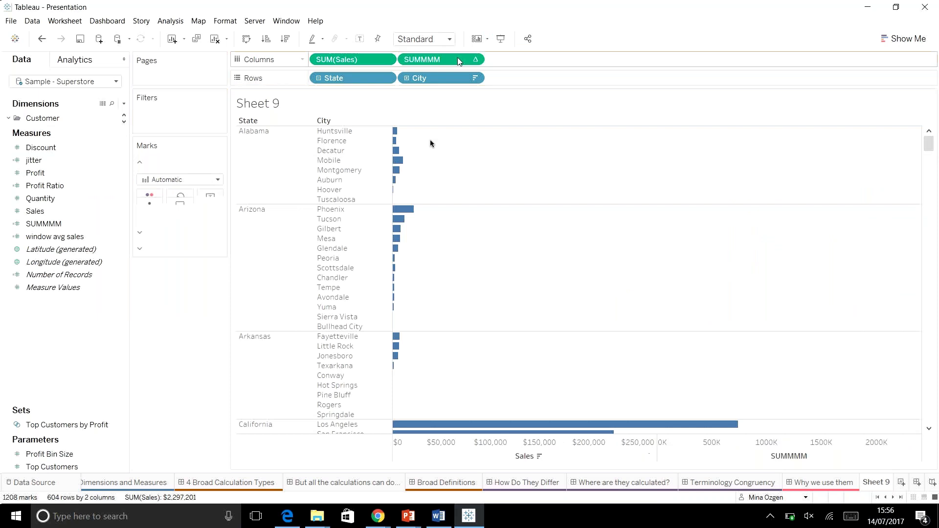
right_click(457, 57)
left_click(528, 210)
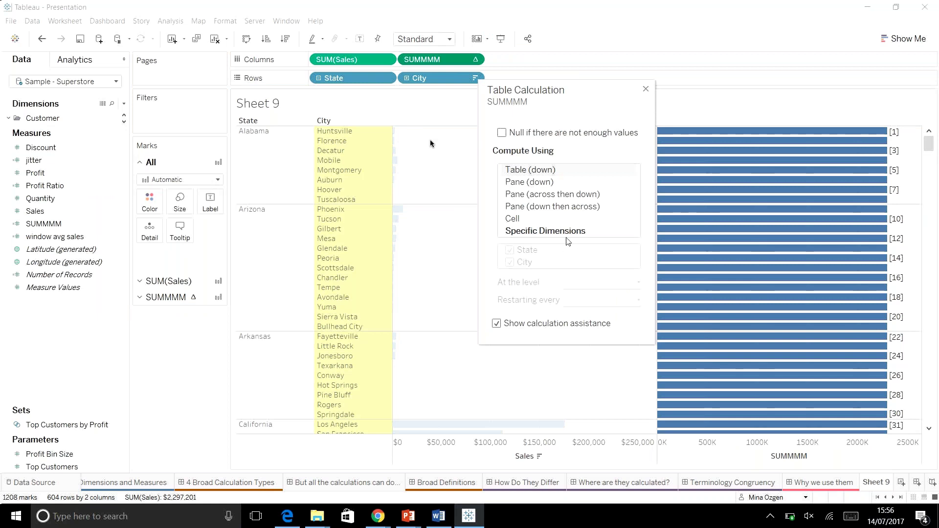
left_click(555, 231)
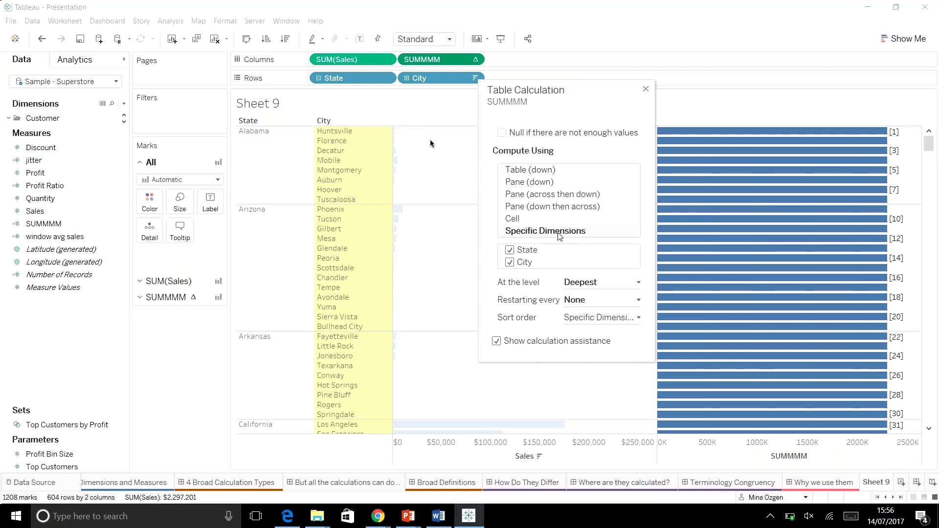
left_click(509, 250)
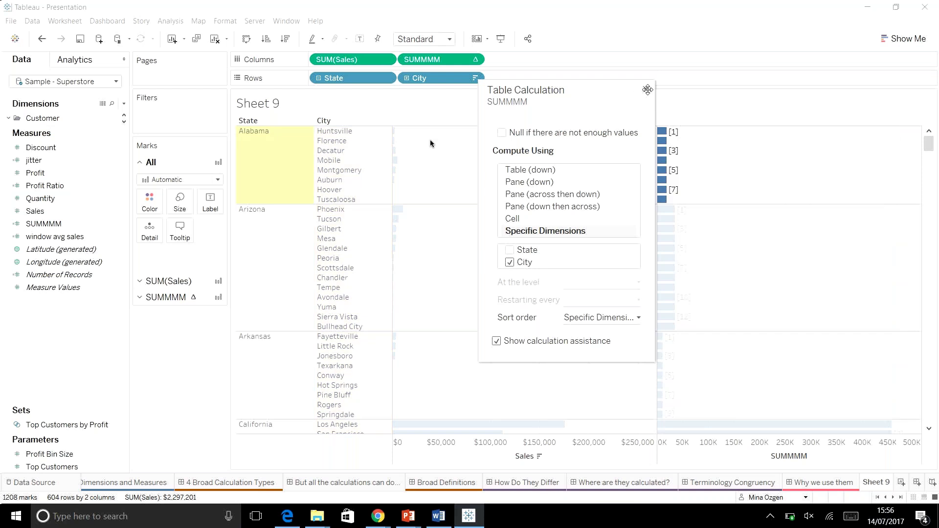
left_click(645, 90)
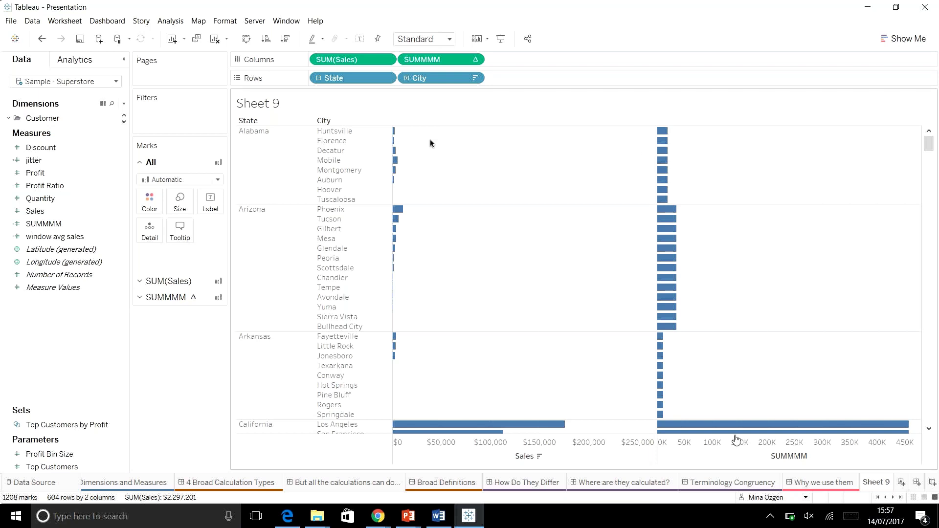
Delete Sheet 9 and view the Why we use them and Use Cases Examples dashboards.
right_click(874, 484)
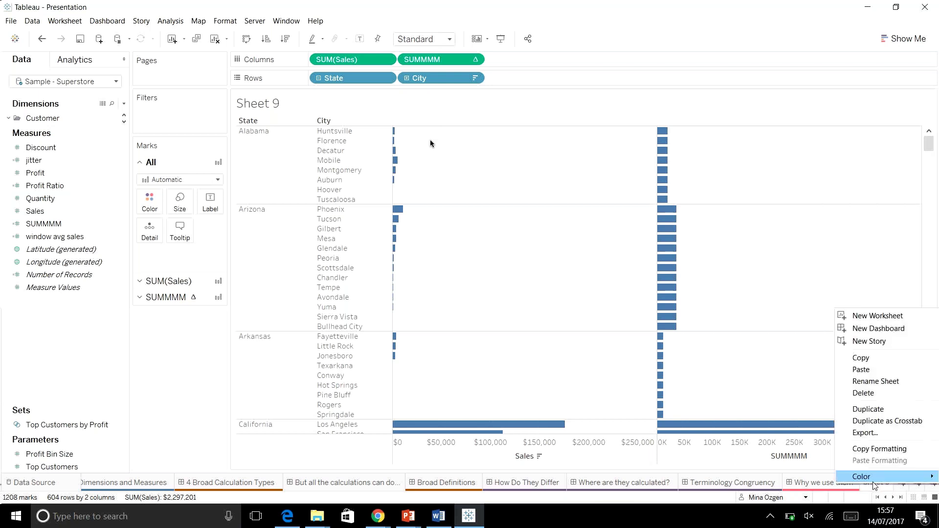
left_click(870, 394)
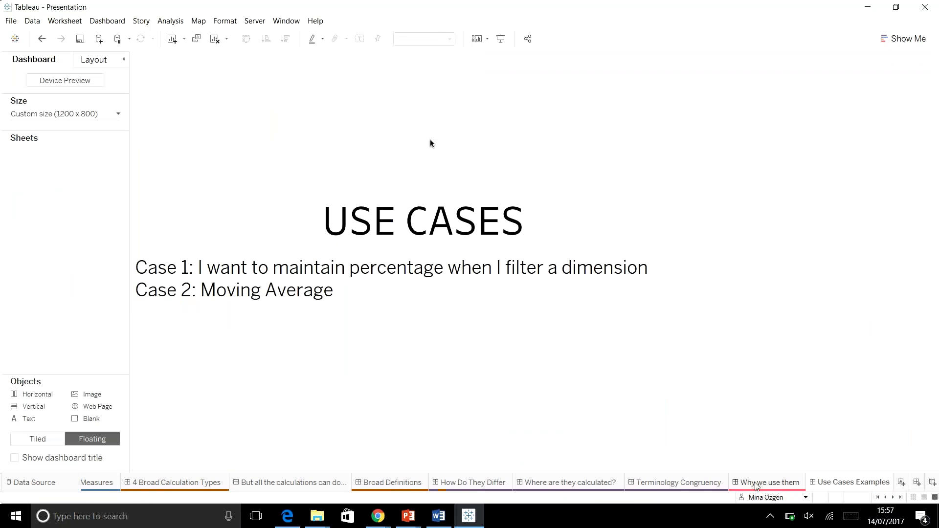
left_click(756, 485)
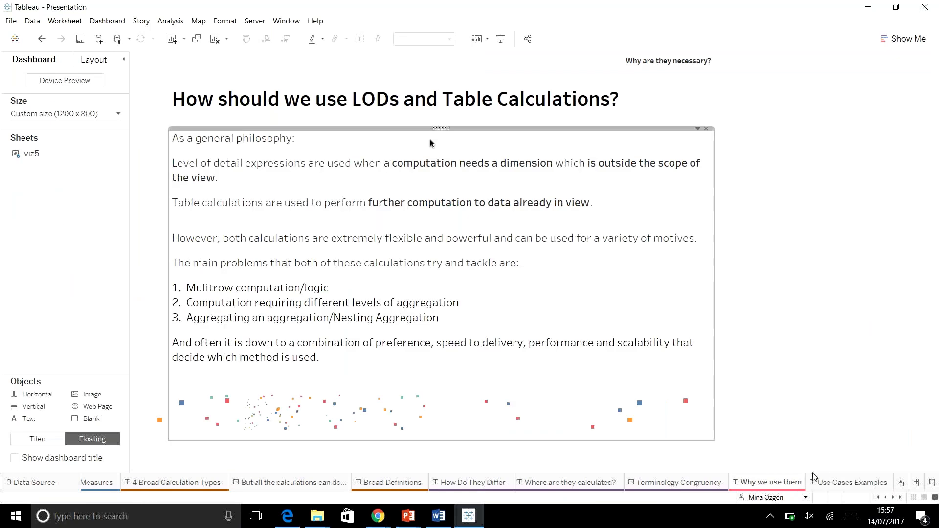
left_click(839, 484)
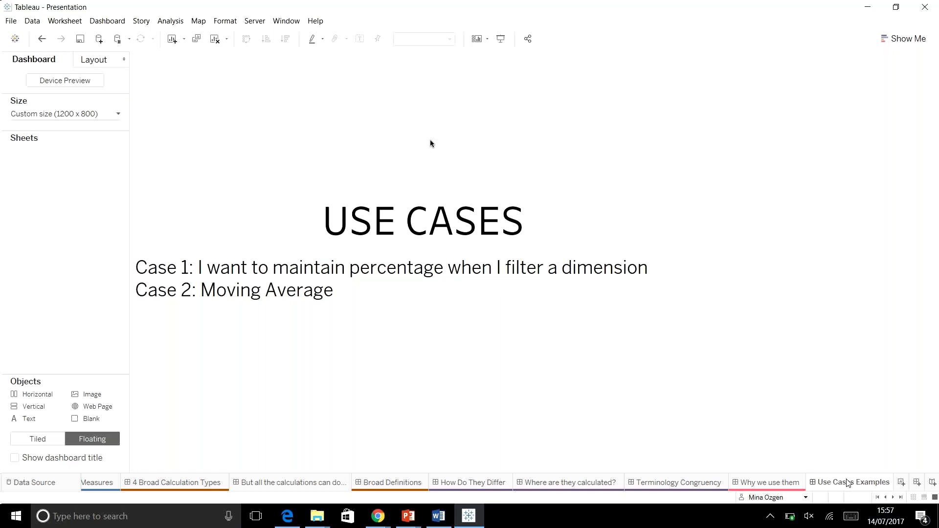
Create a new worksheet and plot State as a filled map of the United States.
right_click(881, 483)
left_click(897, 283)
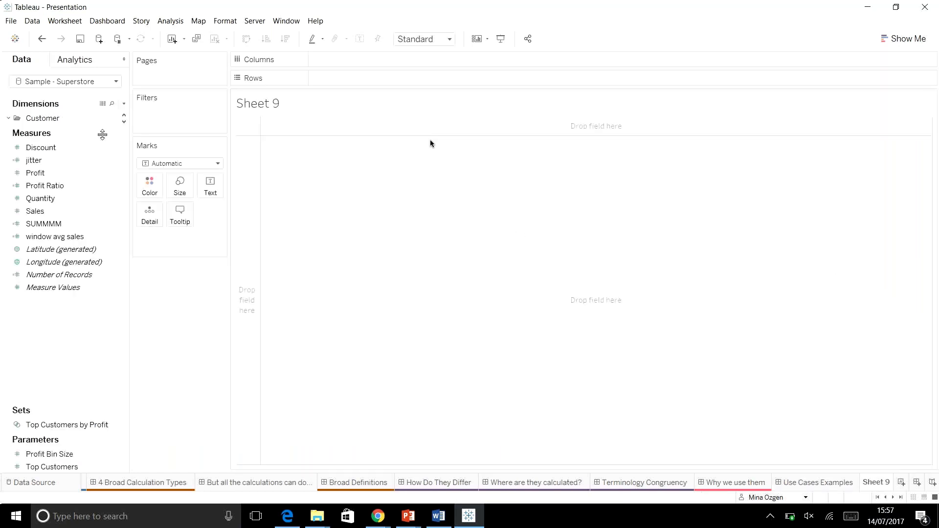
left_click_drag(117, 375, 118, 391)
left_click(63, 250)
double_click(64, 249)
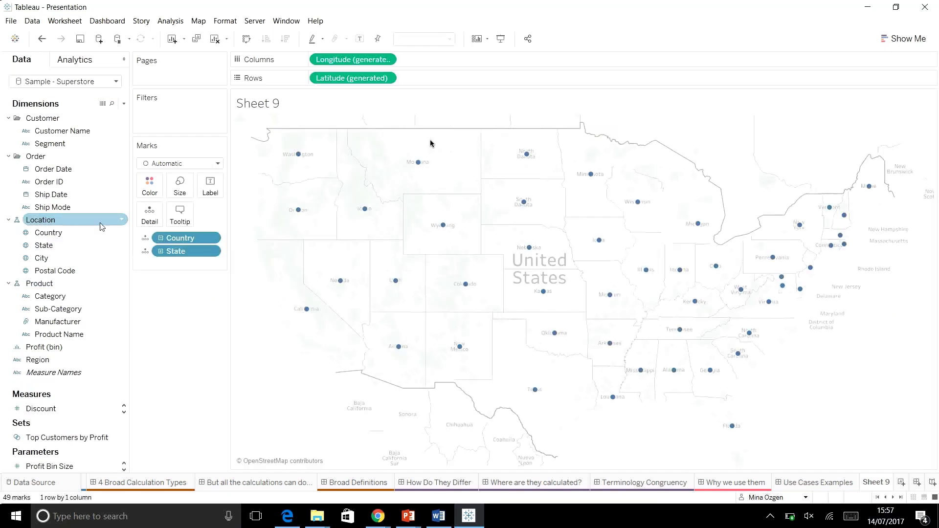
left_click(168, 164)
left_click(165, 269)
Start a calculated field that divides SUM([Sales]) by the level-of-detail expression {SUM([Sales])}.
left_click_drag(69, 392, 102, 128)
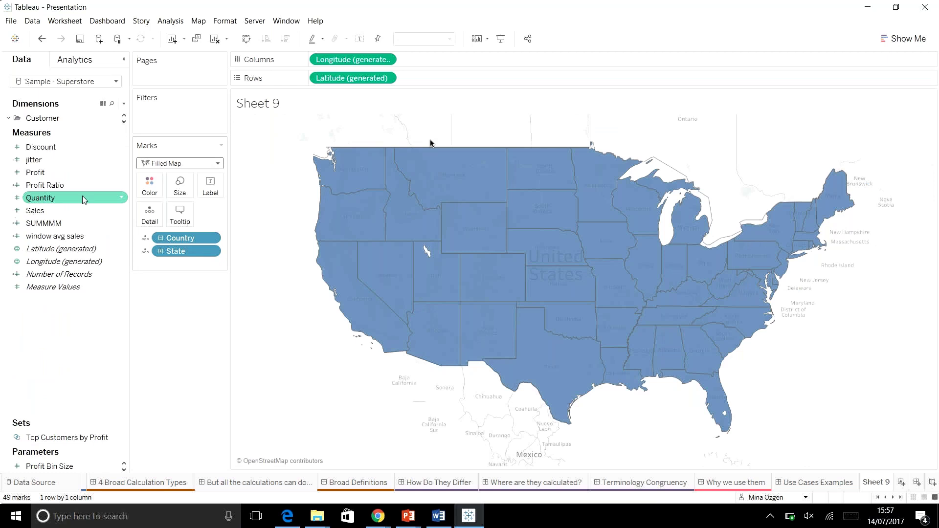
right_click(84, 353)
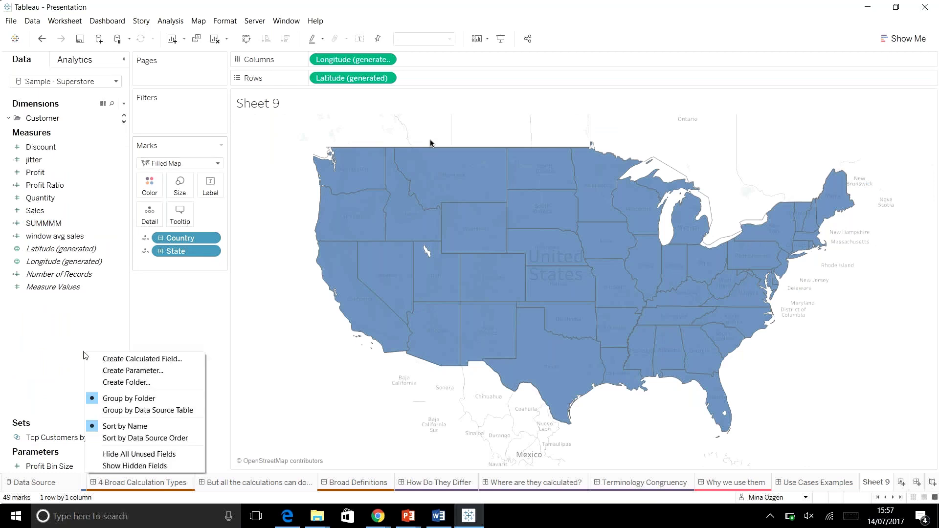
left_click(143, 361)
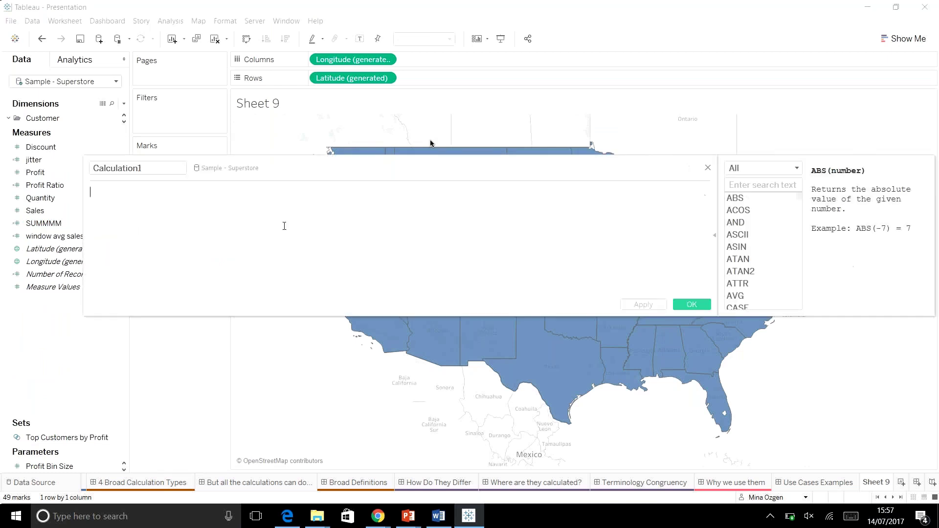
type("SUM(")
type("[Sa")
key("Return")
type(")")
type("/(")
type("SUM")
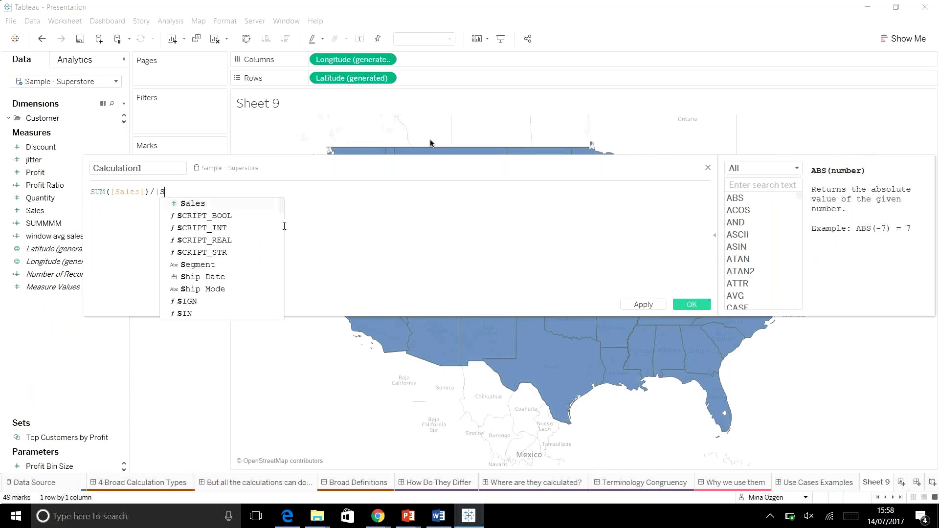
type("([Sa")
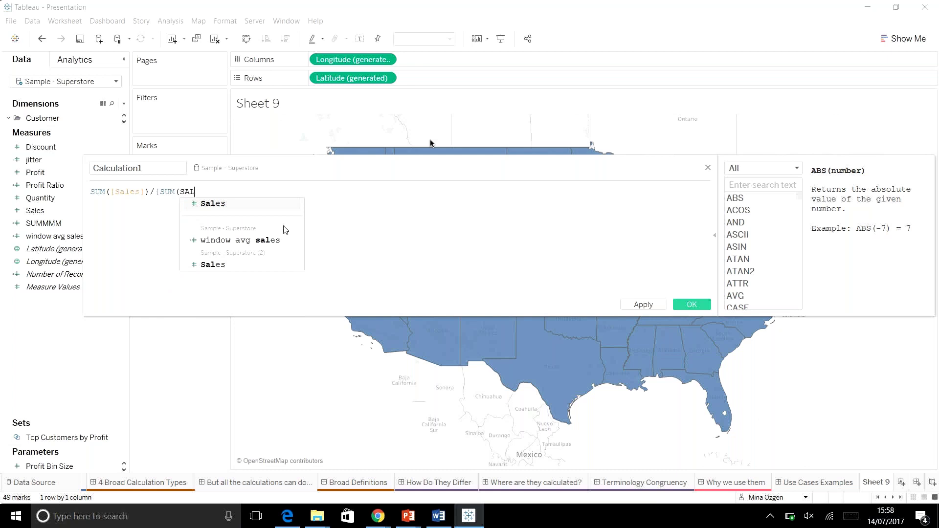
key("Return")
type(")/")
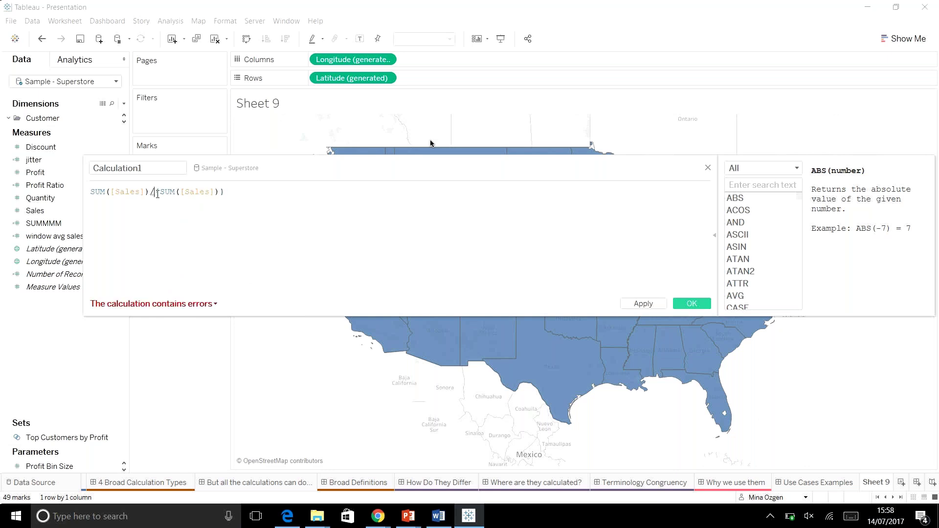
Wrap the denominator so the formula reads SUM([Sales])/SUM({SUM([Sales])}), name the calculated field %, and save it.
type("SUM(")
left_click(271, 190)
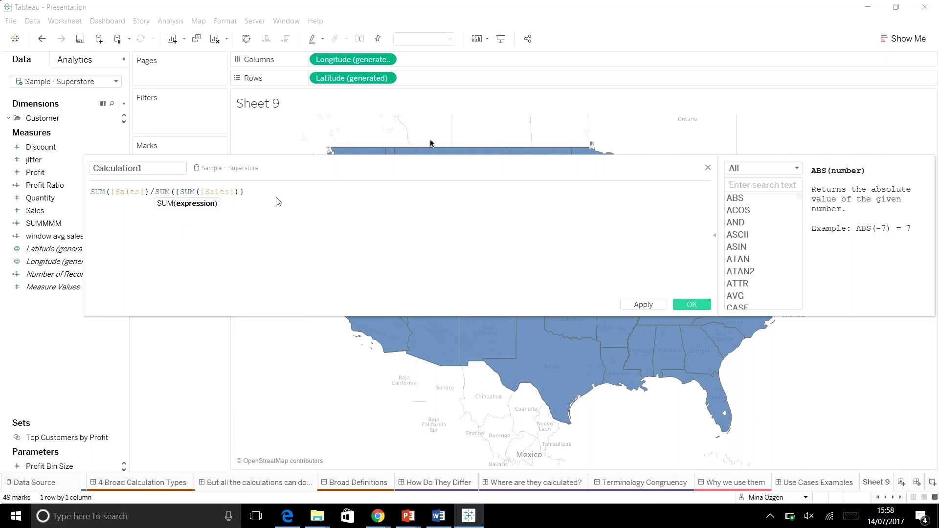
type(")")
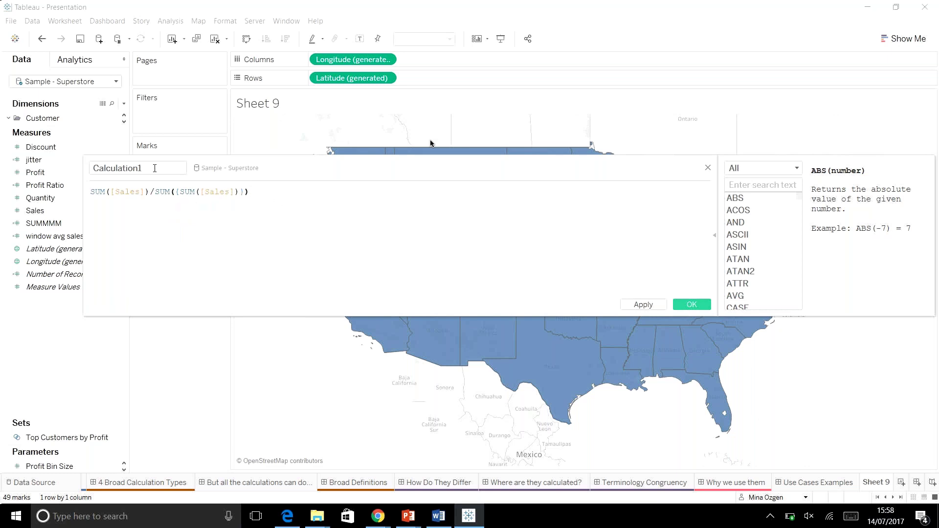
double_click(156, 172)
key("BackSpace")
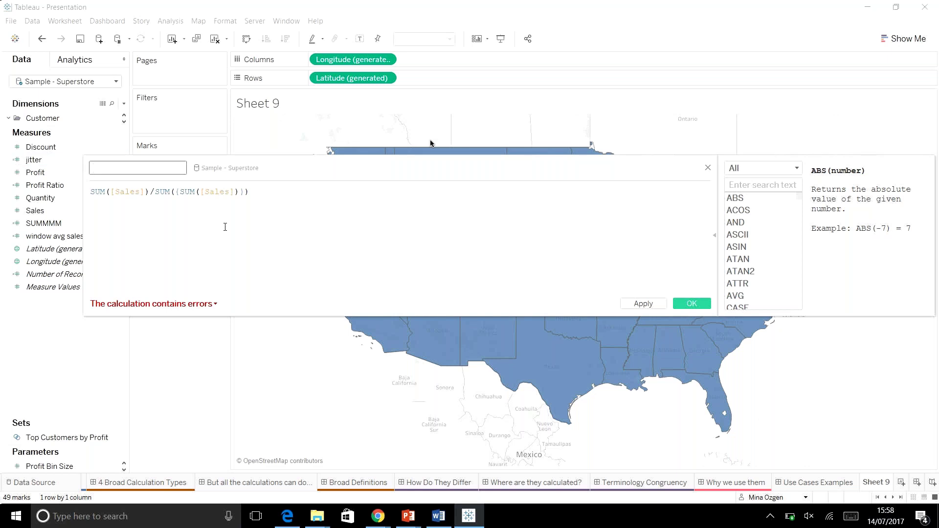
type("%")
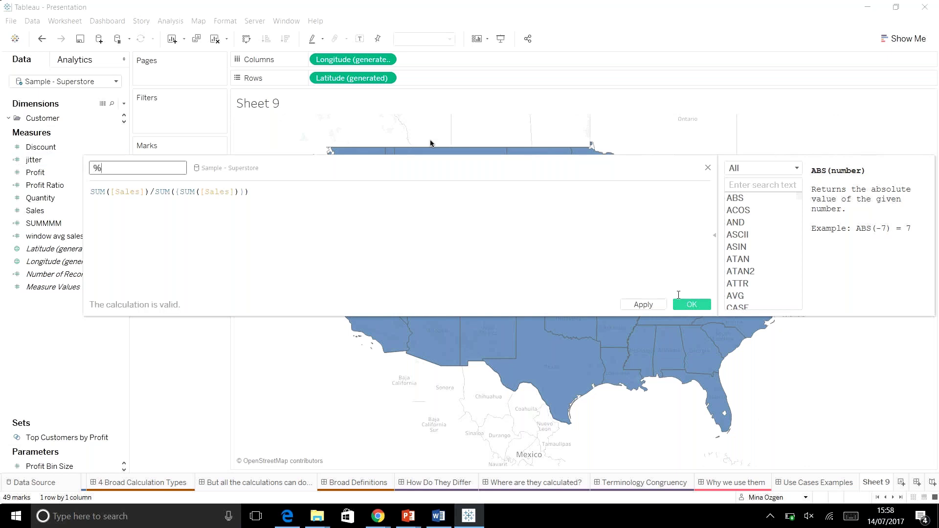
left_click(692, 305)
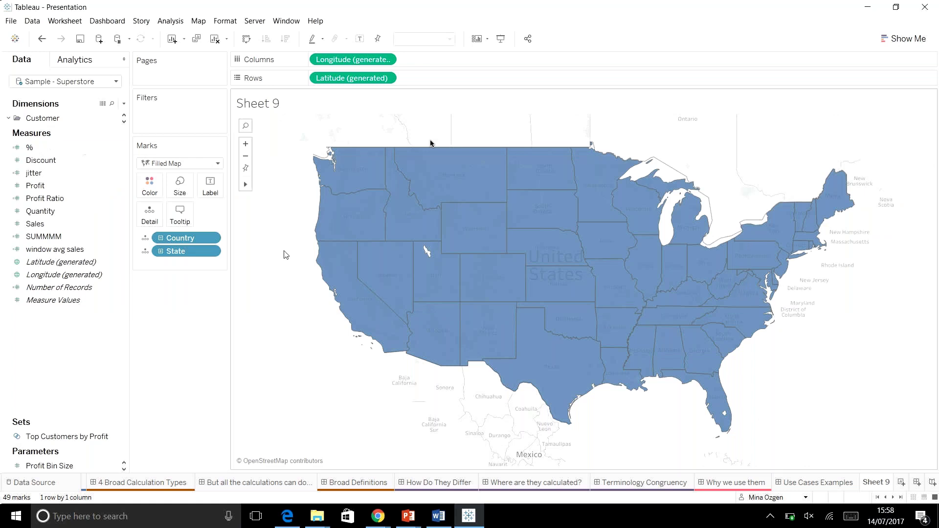
Colour and label the states on the map by the % field.
mouse_move(40, 153)
left_mouse_down()
mouse_move(155, 215)
mouse_move(150, 190)
left_mouse_up()
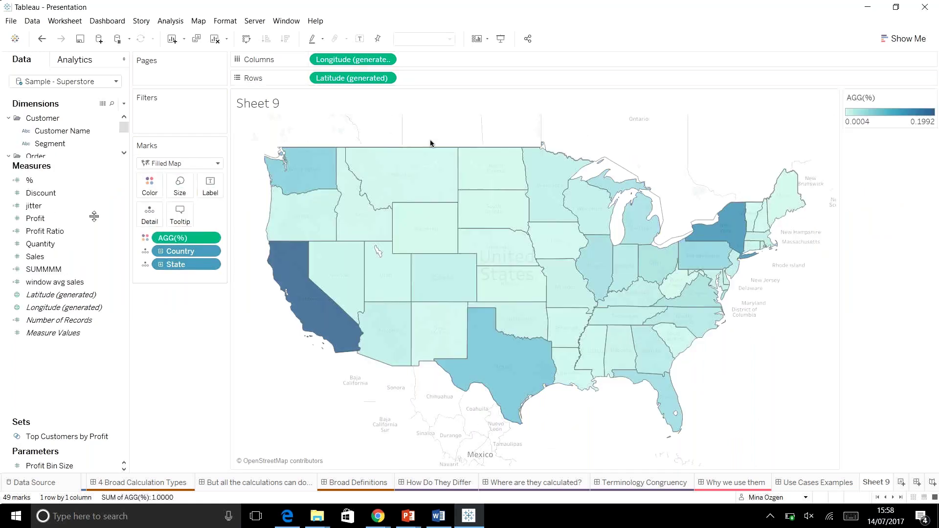
left_click_drag(176, 240, 218, 189)
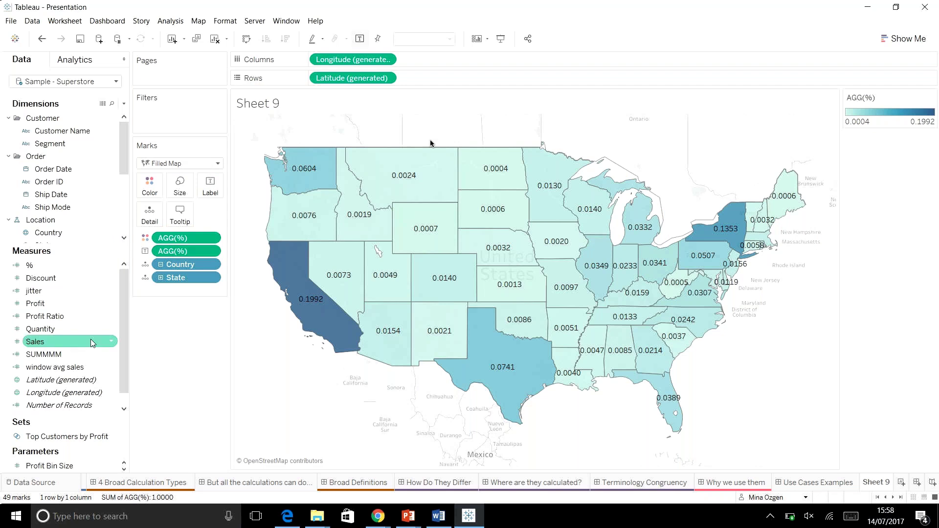
Set the default number format of the % field to Percentage with 0 decimal places.
right_click(49, 267)
mouse_move(124, 443)
left_click(183, 466)
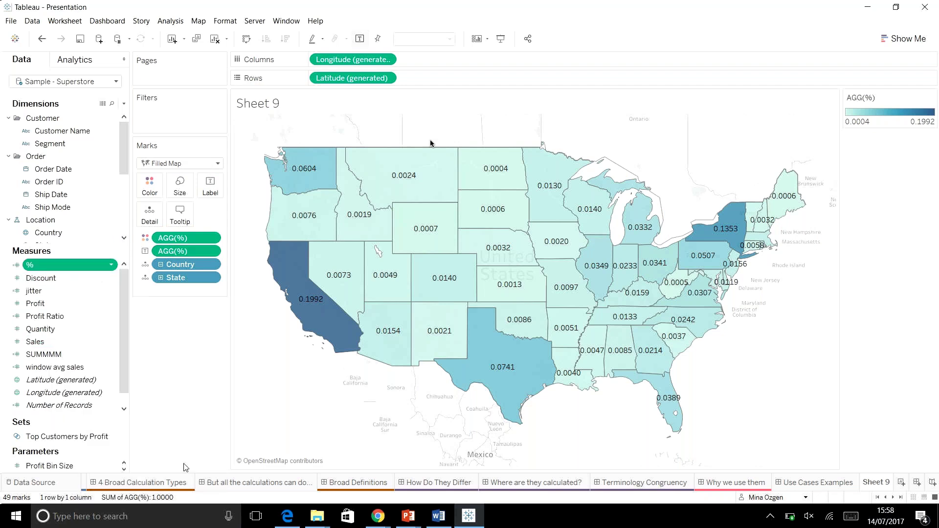
left_click(384, 246)
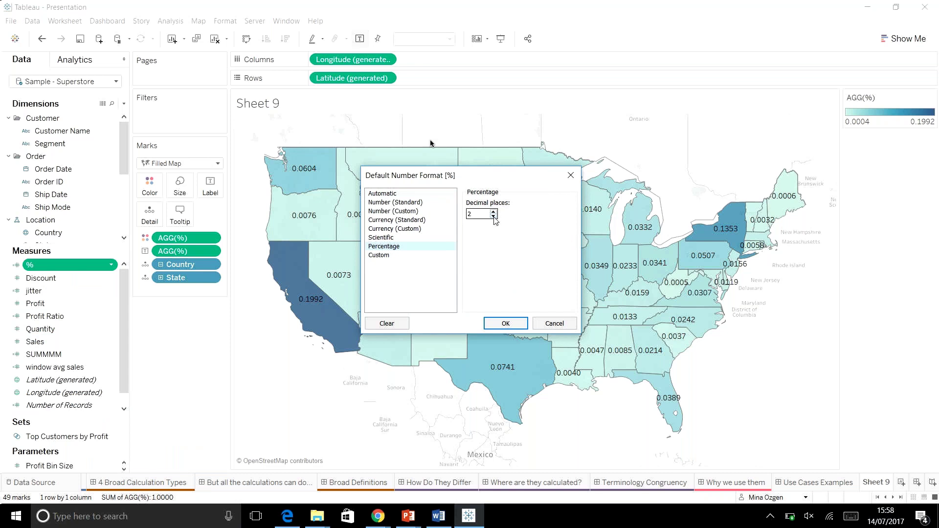
left_click(506, 323)
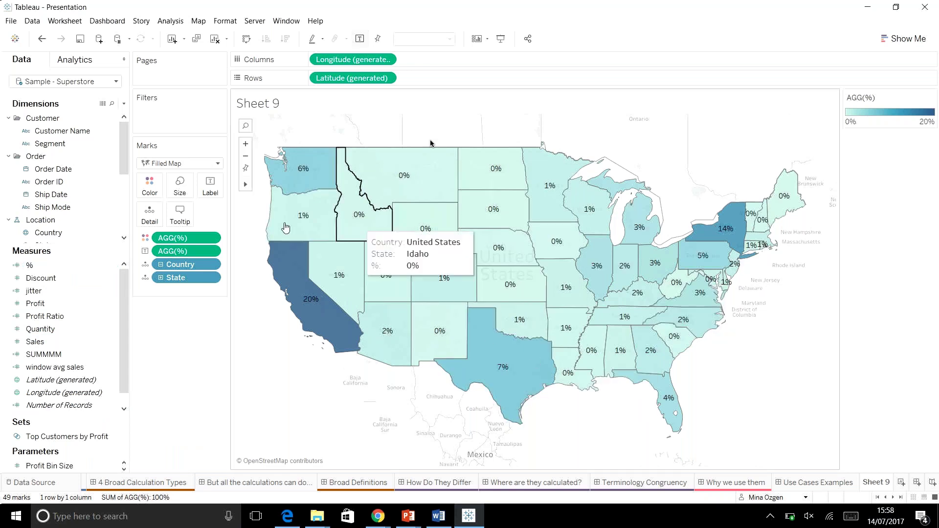
Filter the map by Region, keeping only East.
left_click_drag(90, 253, 89, 378)
scroll(78, 310, "down", 1)
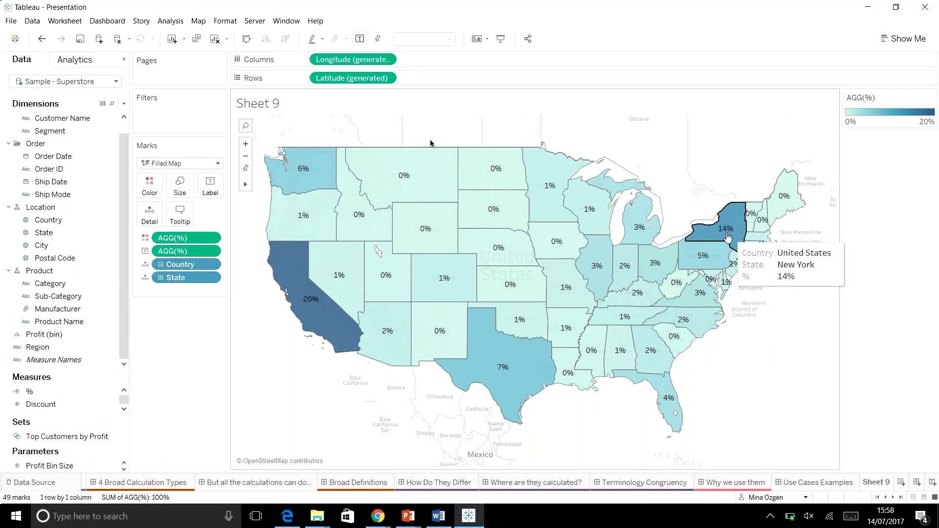
left_click_drag(42, 347, 180, 112)
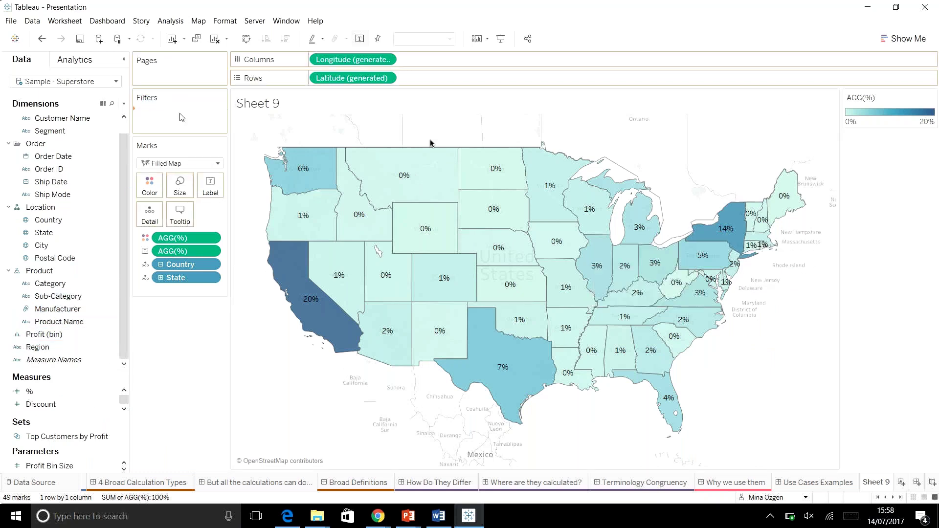
left_click(371, 174)
left_click(465, 406)
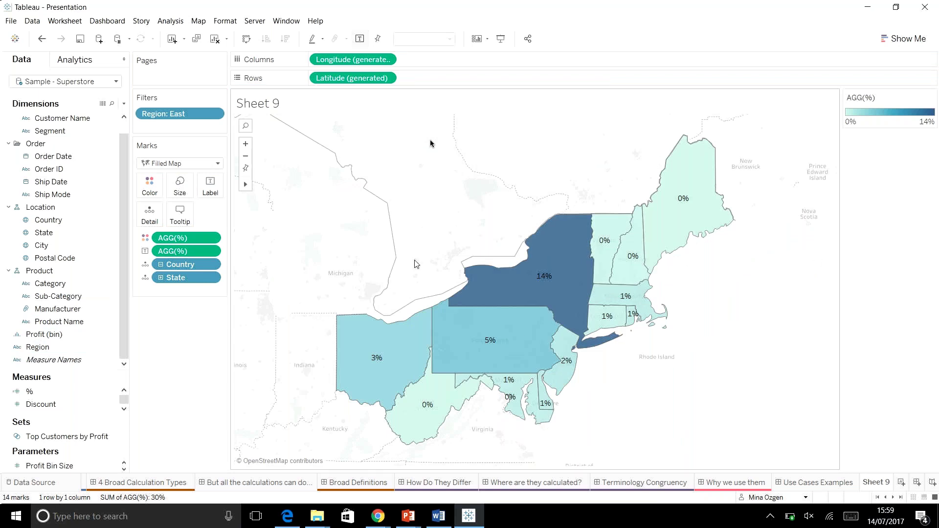
Undo the Region filter and the percentage number format.
key("ctrl+z")
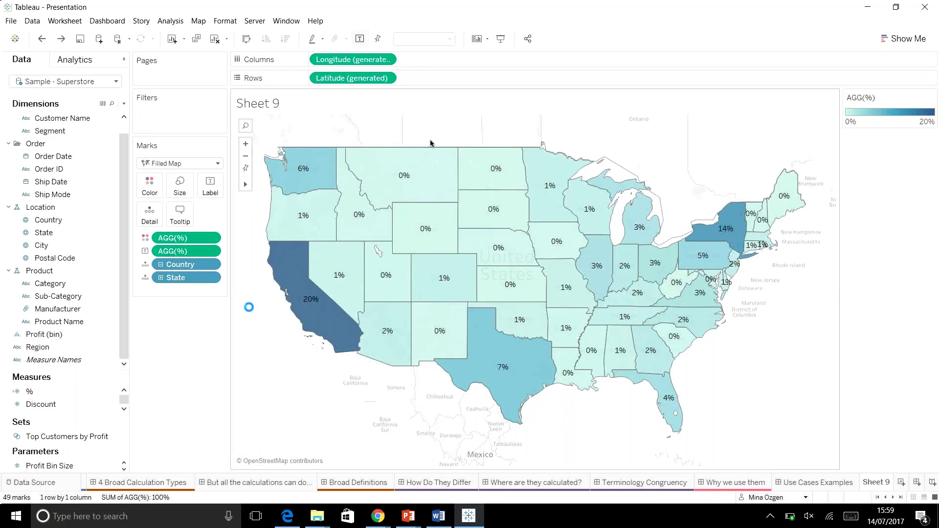
key("ctrl+z")
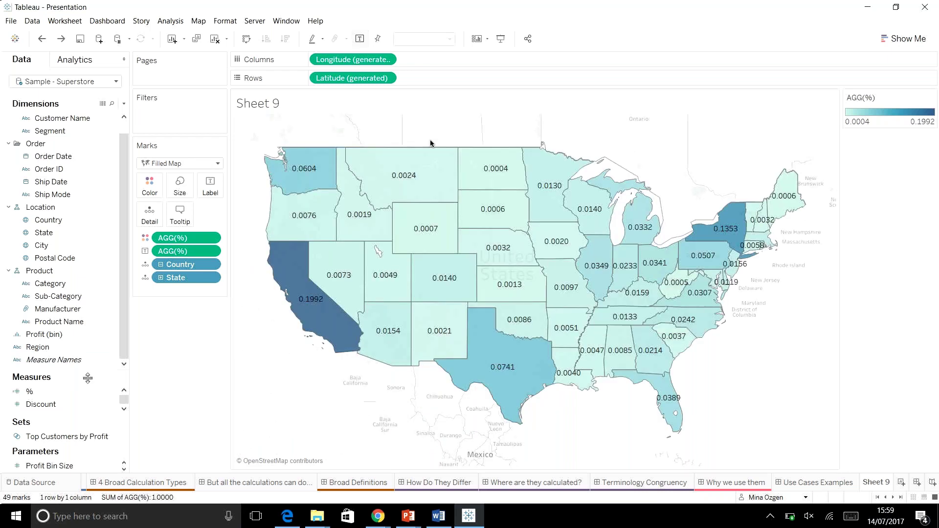
Change the formula of the % calculated field to SUM([Sales])/WINDOW_SUM(SUM([Sales])).
left_click_drag(88, 372, 98, 193)
right_click(36, 198)
left_click(62, 259)
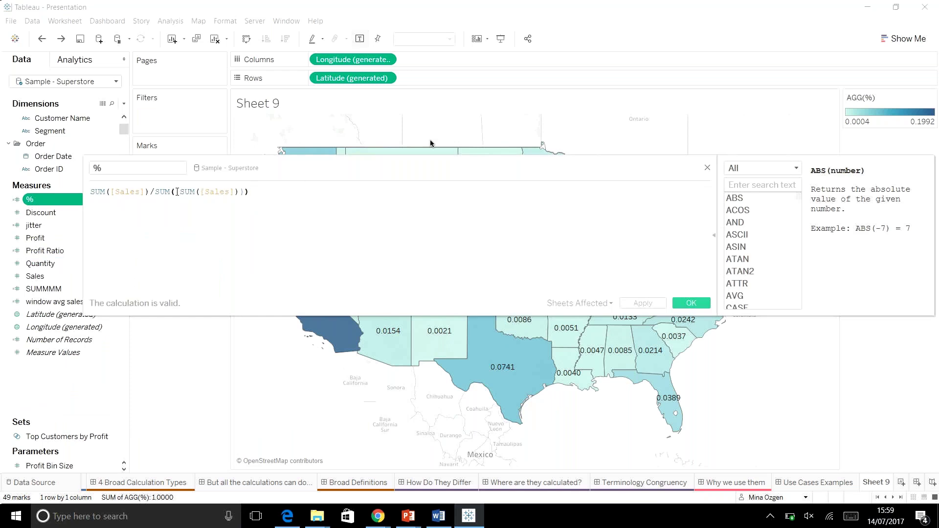
left_click(173, 191)
key("Delete")
key("Delete")
left_click(156, 192)
type("WINDOW")
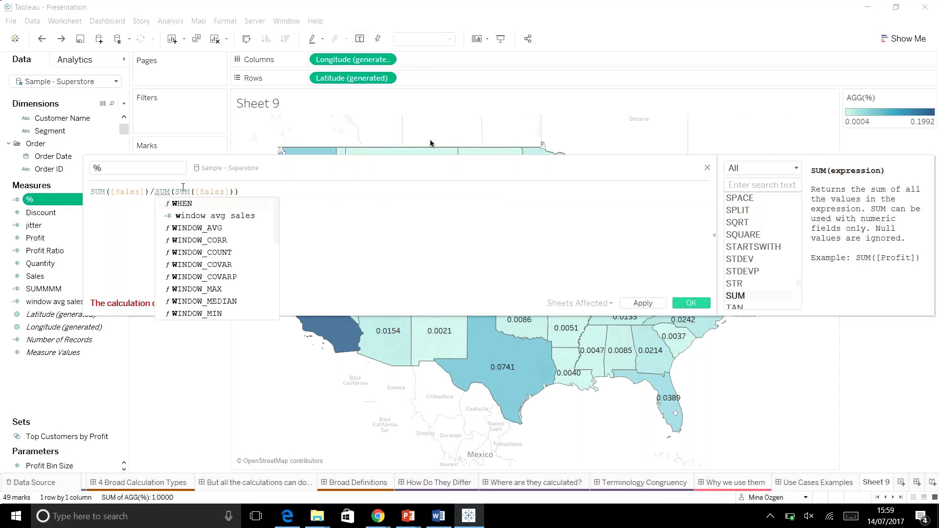
type("_")
left_click(572, 276)
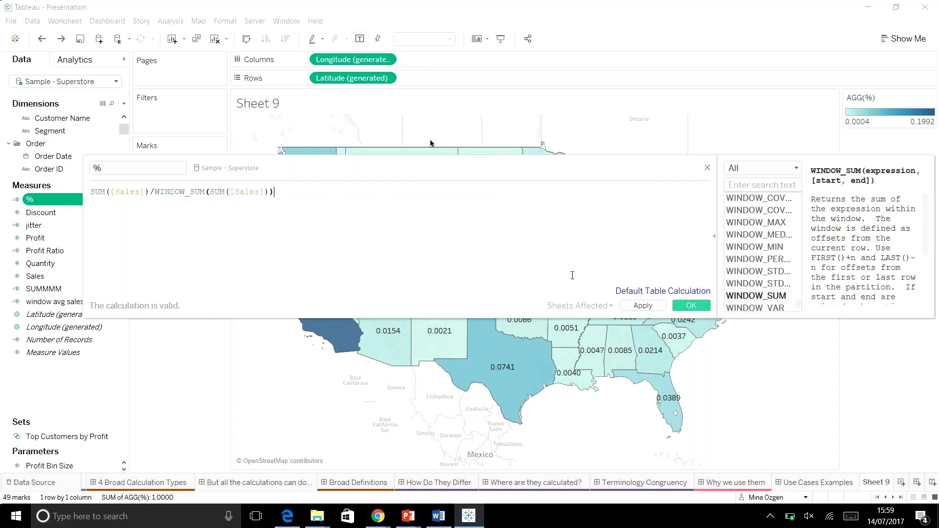
left_click(687, 306)
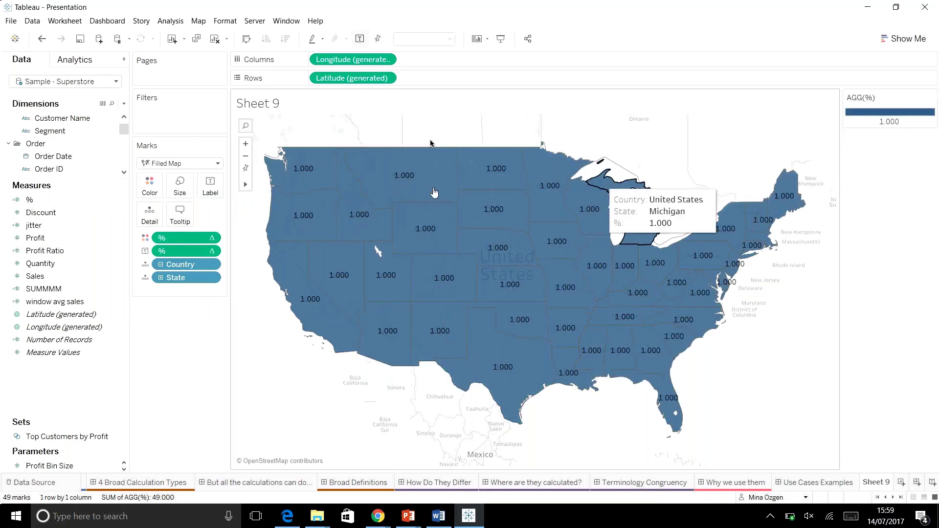
Compute the % label's table calculation using specific dimensions, with only State ticked.
right_click(199, 253)
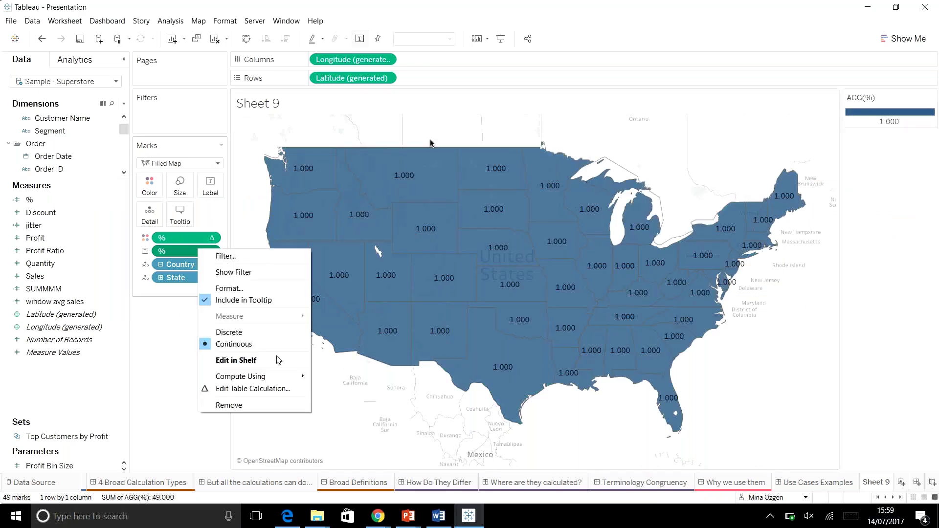
left_click(277, 387)
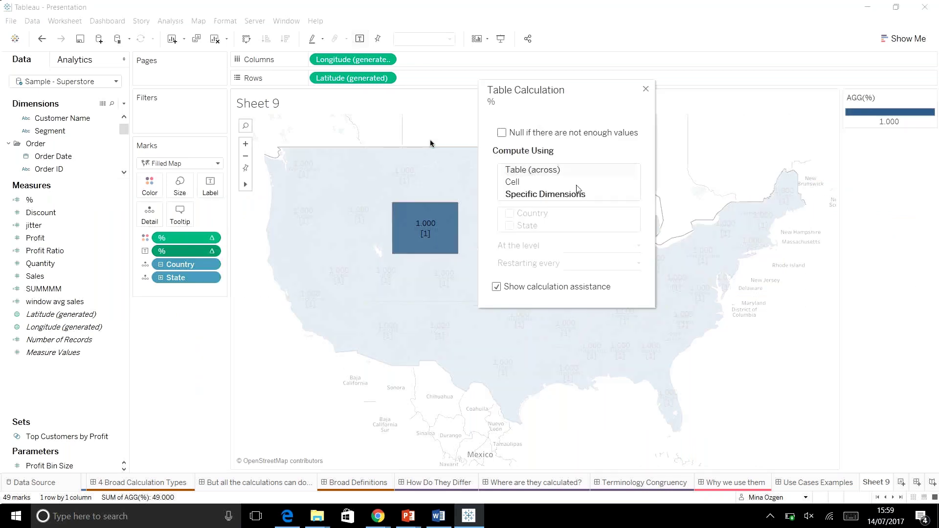
left_click(575, 195)
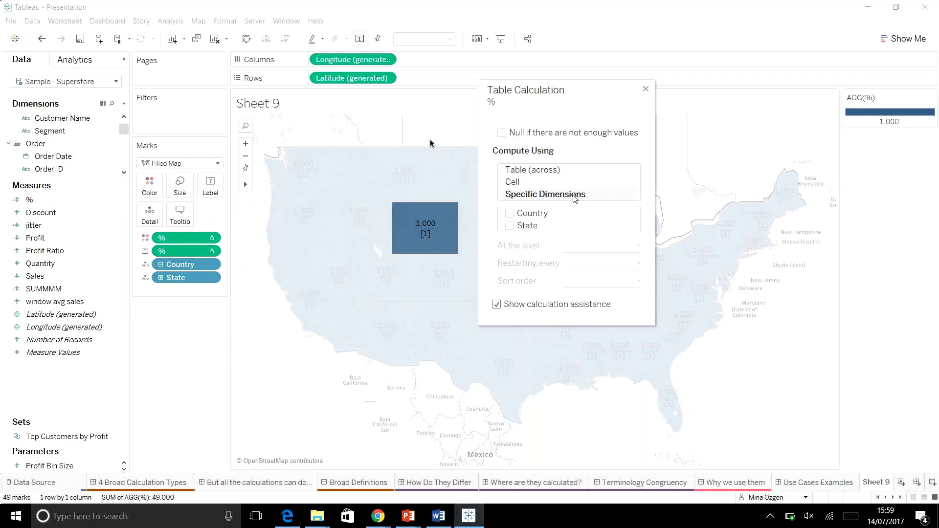
left_click(510, 226)
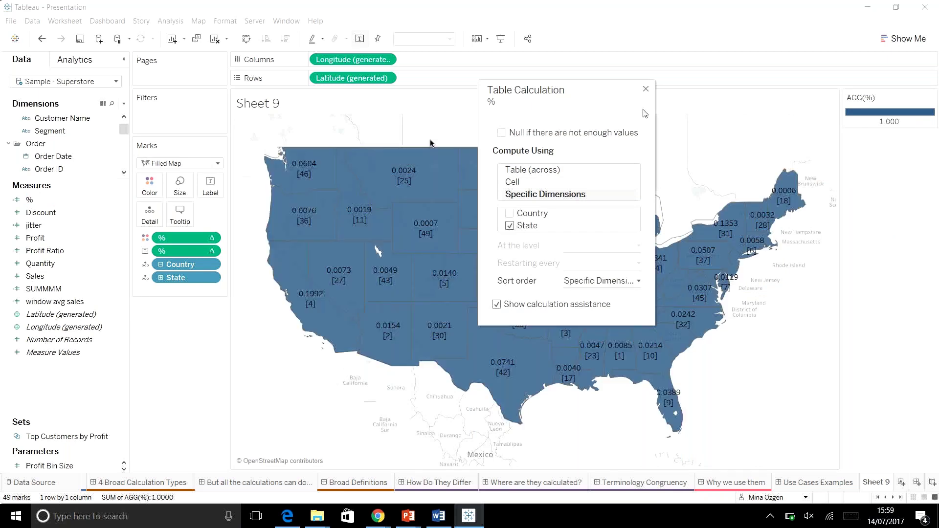
left_click(645, 90)
mouse_move(727, 236)
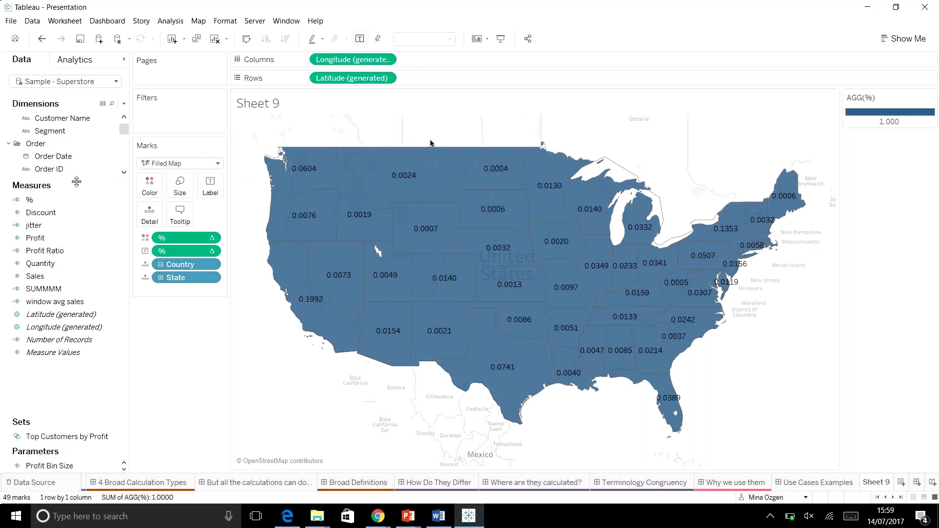
Add a Region filter to the table-calculation map, keeping only East.
left_click_drag(79, 180, 87, 349)
scroll(54, 223, "down", 1)
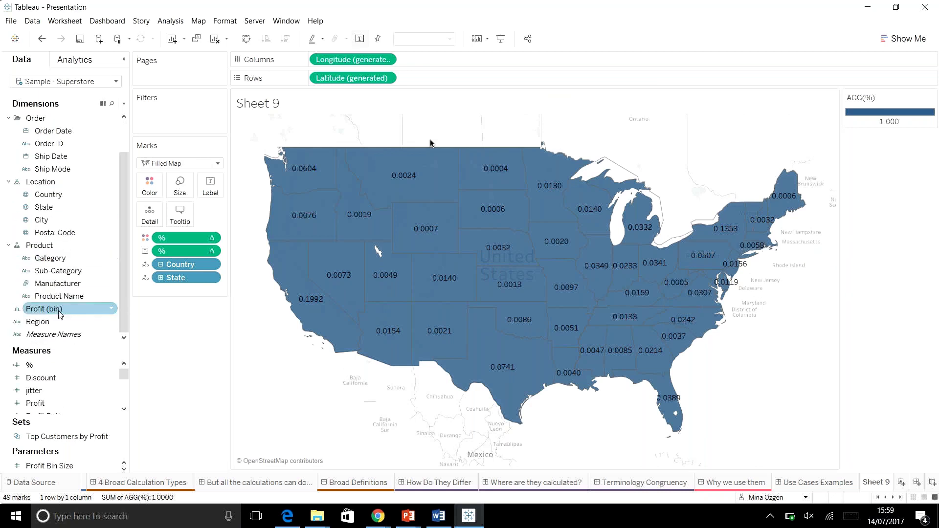
left_click_drag(38, 321, 168, 113)
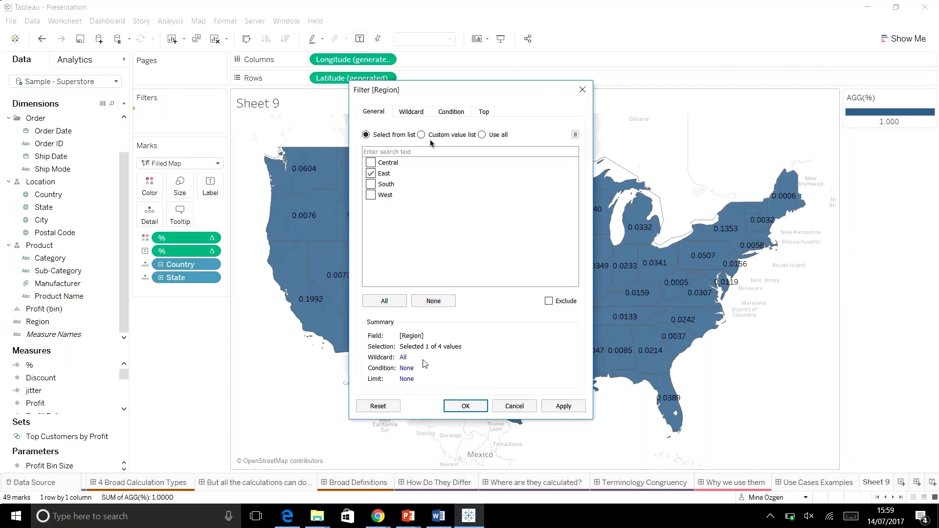
left_click(460, 409)
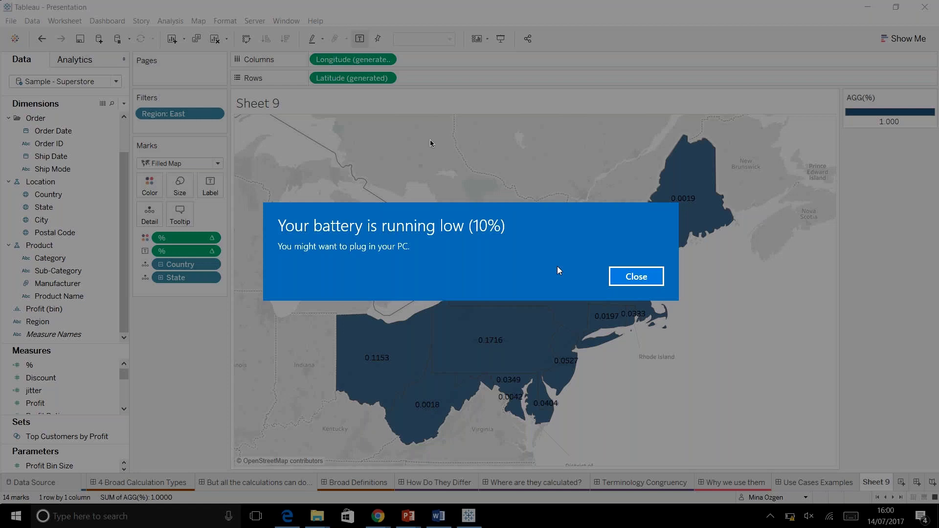
Dismiss the low-battery notice and delete the Sheet 9 worksheet containing the East region map.
key("Return")
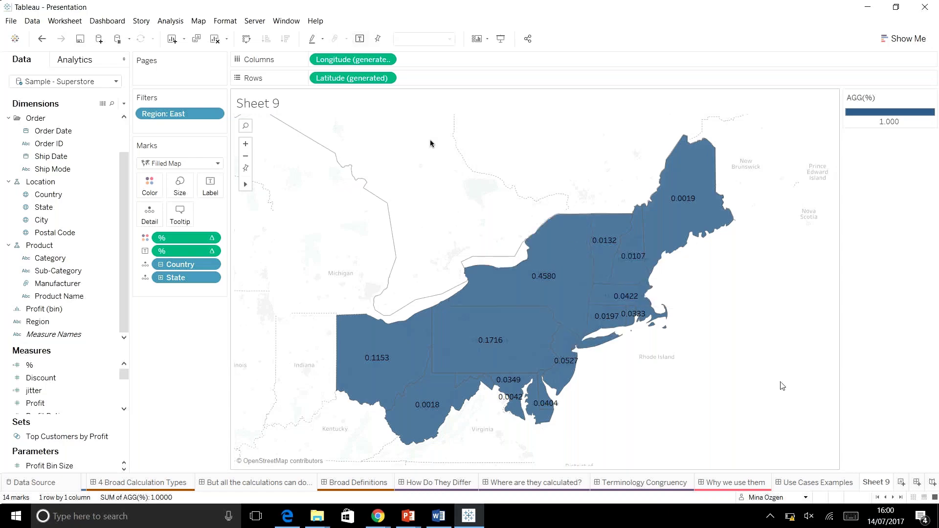
right_click(879, 490)
left_click(871, 396)
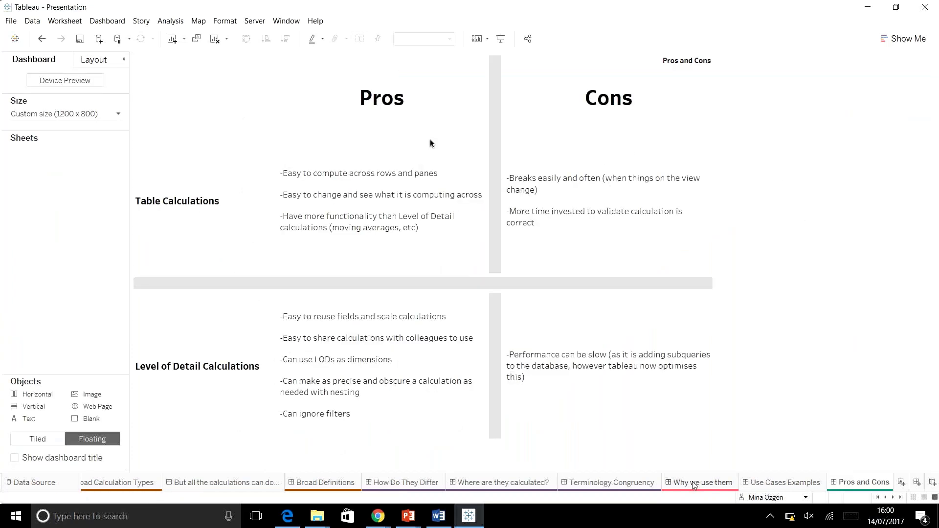
Add a new worksheet directly after the Use Cases Examples dashboard.
left_click(694, 485)
left_click(776, 482)
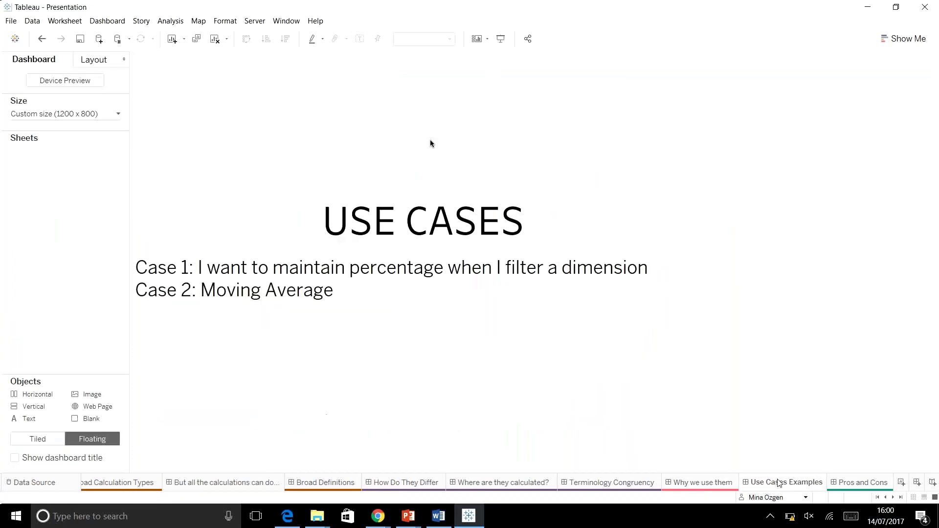
right_click(793, 483)
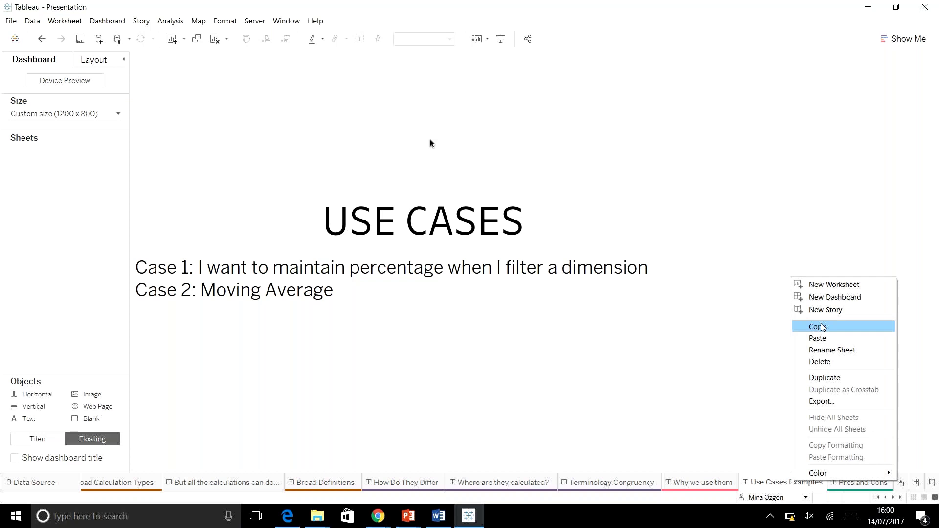
left_click(822, 287)
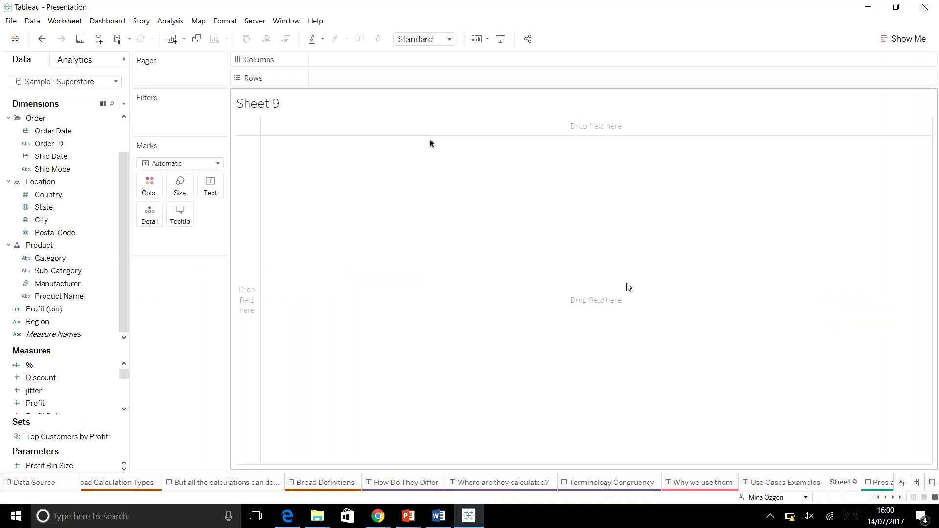
Build a line chart with continuous WEEK(Order Date) on Columns and Sales on Rows.
left_click_drag(78, 347, 90, 418)
left_click(65, 171)
left_click_drag(65, 173, 356, 65)
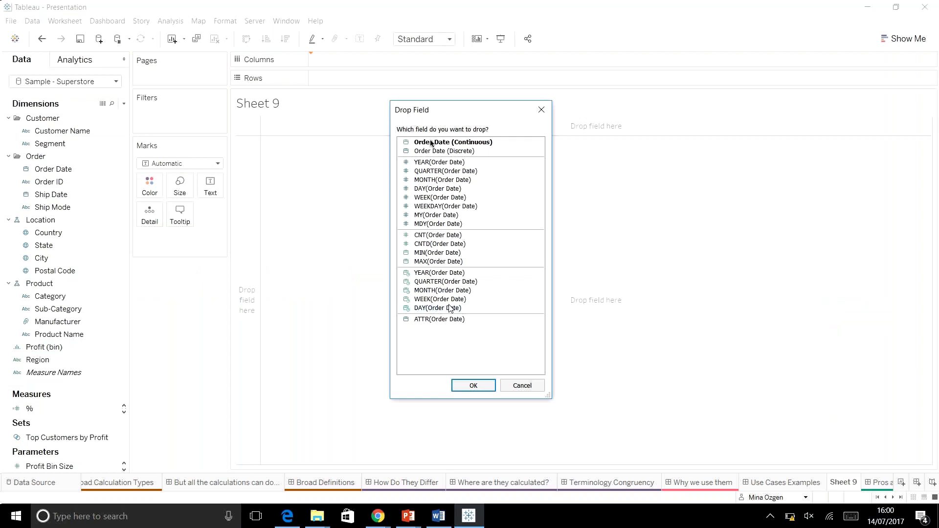
left_click(445, 299)
left_click(473, 385)
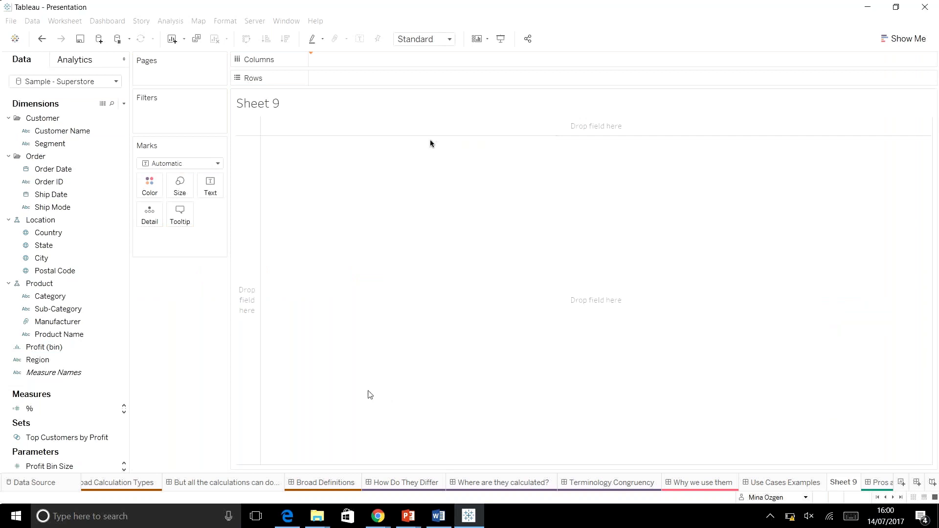
left_click_drag(81, 396, 84, 226)
left_click(56, 309)
mouse_move(78, 314)
left_mouse_down()
mouse_move(356, 73)
mouse_move(351, 84)
left_mouse_up()
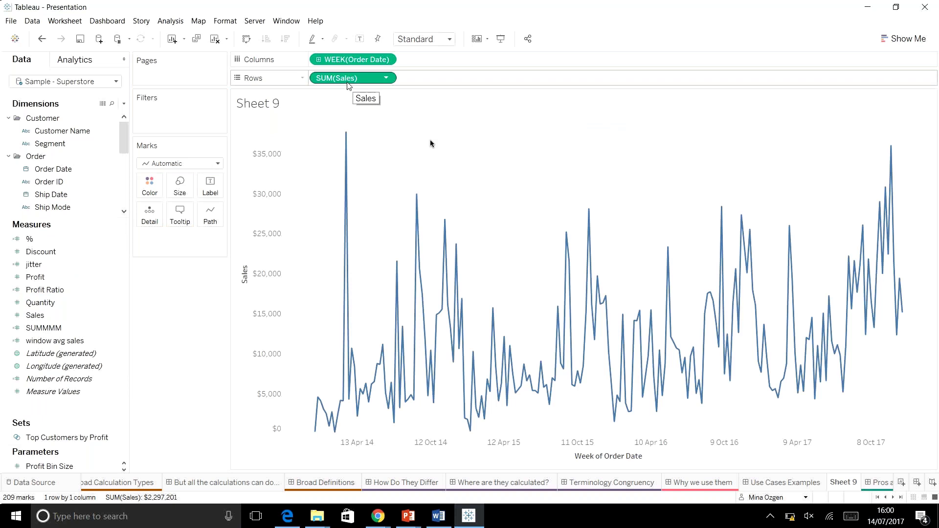
Apply the Moving Average quick table calculation to SUM(Sales) on Rows.
right_click(346, 81)
mouse_move(392, 259)
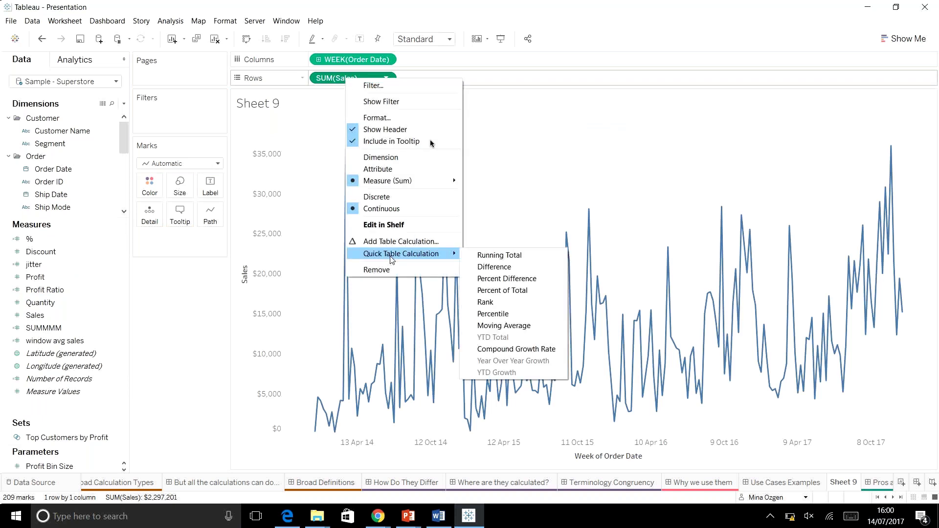
left_click(499, 329)
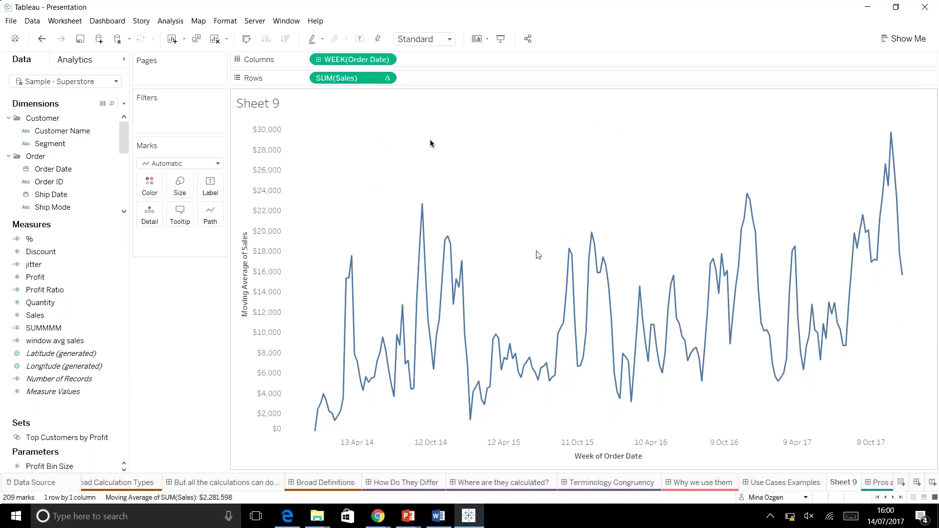
Set the moving average of Sales to use 10 previous values.
right_click(350, 81)
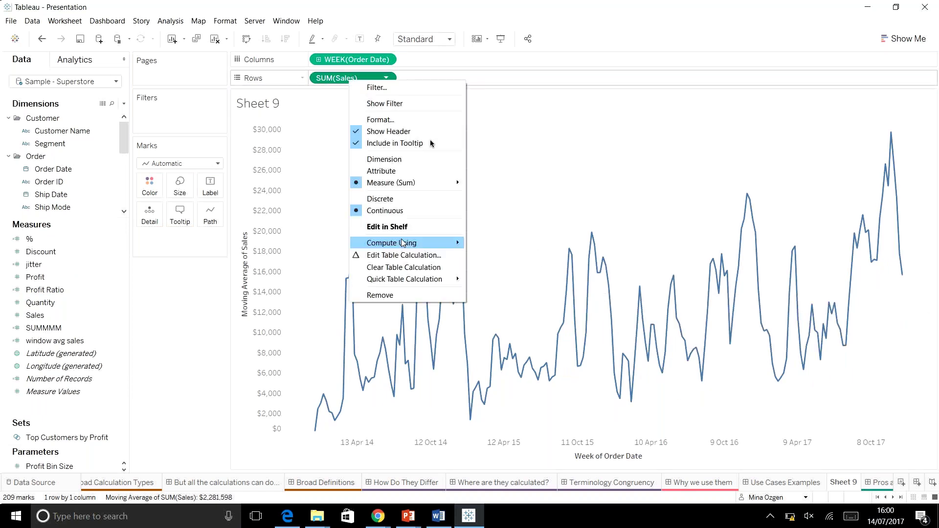
left_click(408, 255)
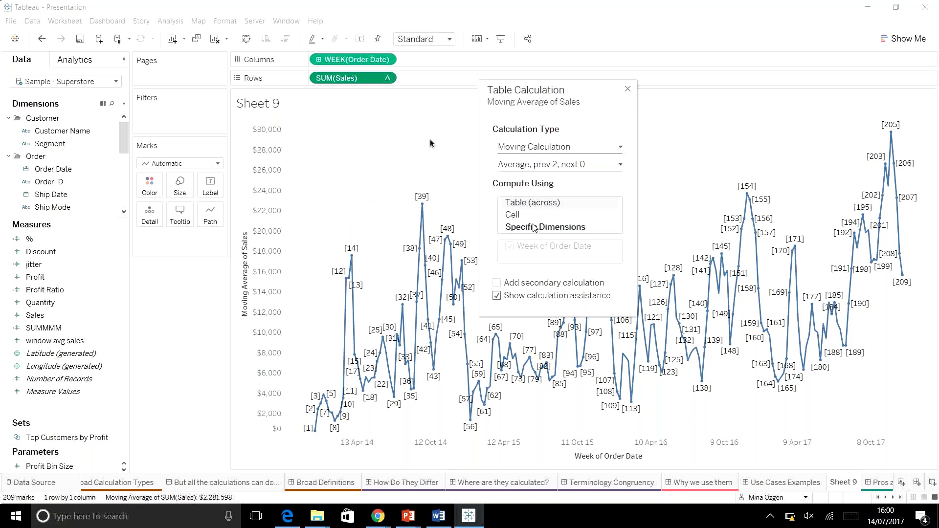
left_click(535, 163)
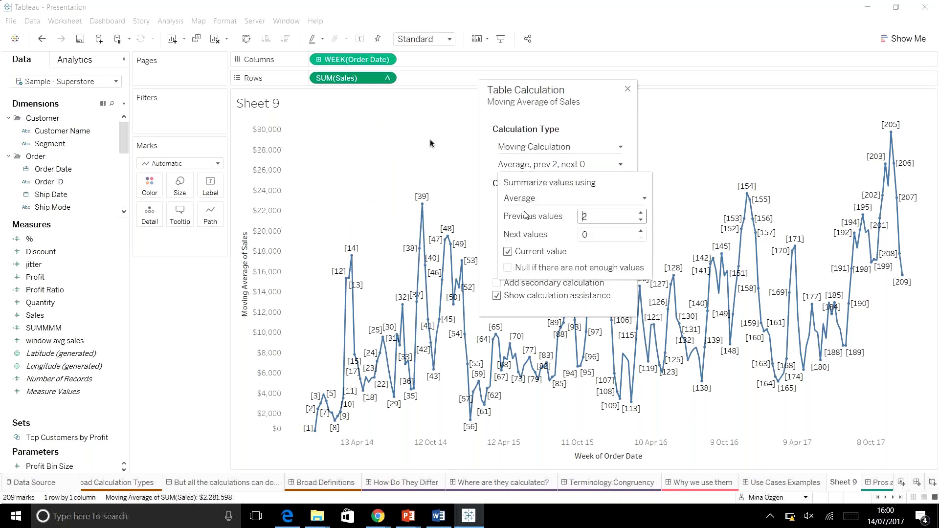
type("10")
left_click(457, 174)
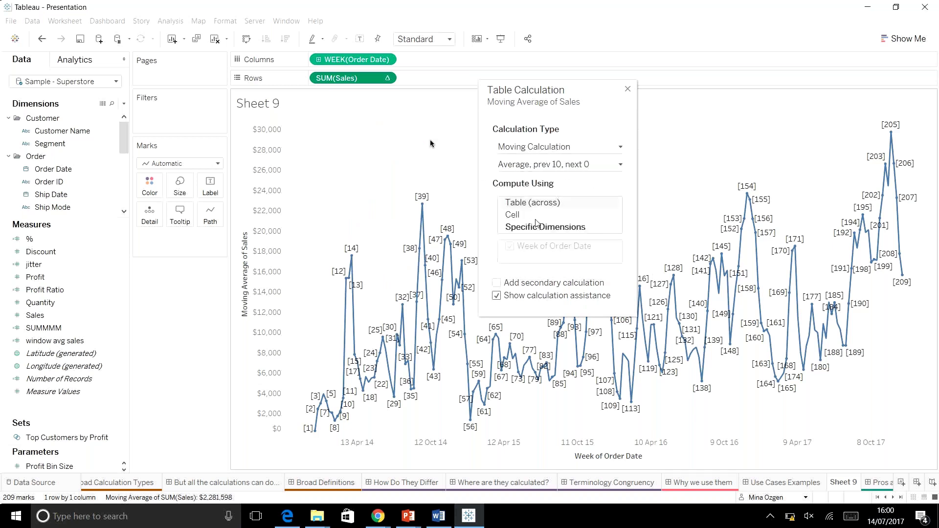
left_click(628, 90)
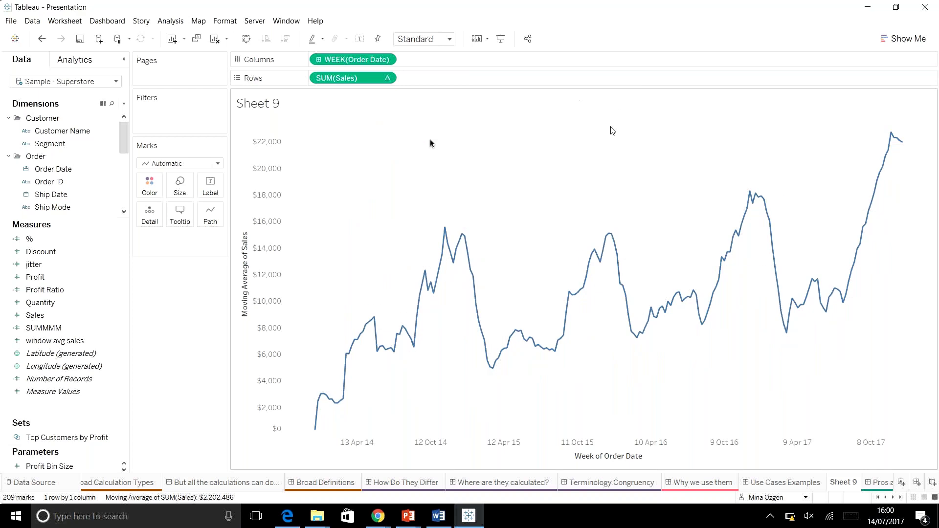
Edit the Sales table calculation so the moving average uses 9 previous values.
right_click(358, 79)
left_click(421, 252)
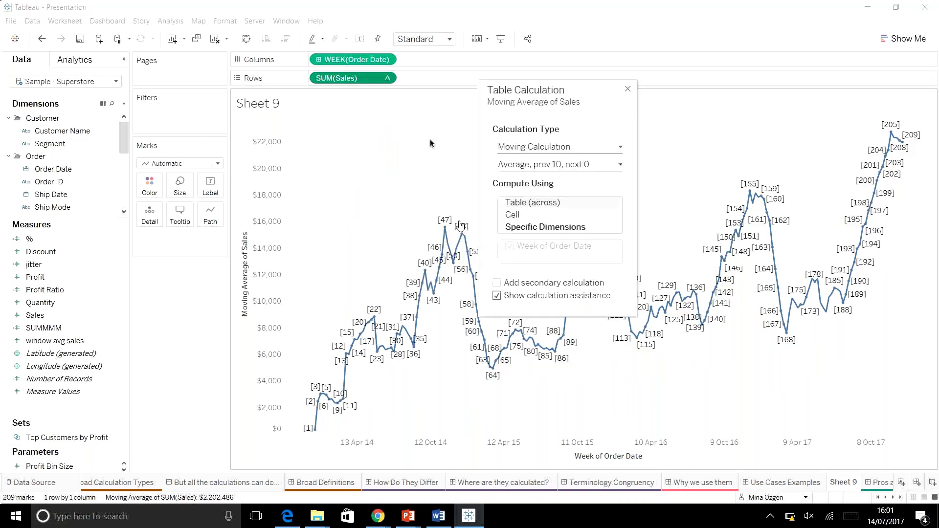
left_click(552, 164)
double_click(585, 216)
type("9")
left_click(602, 119)
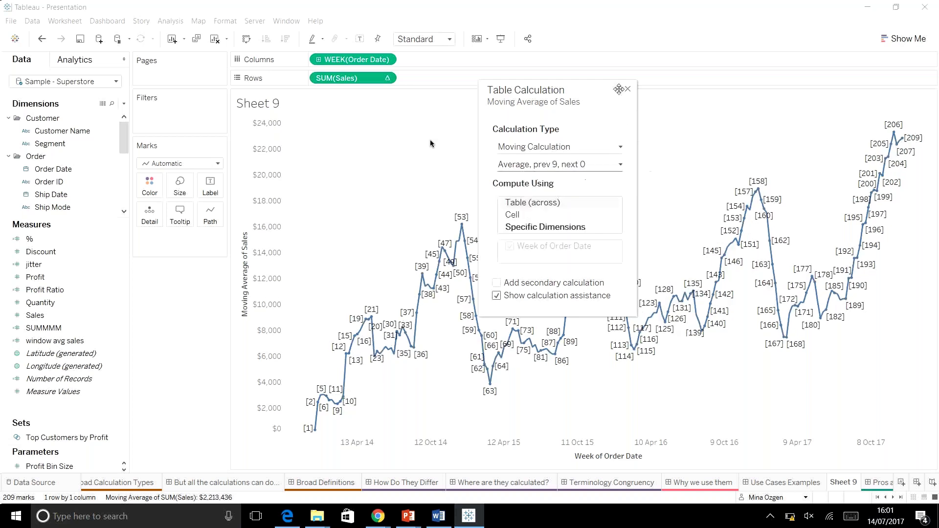
left_click(628, 89)
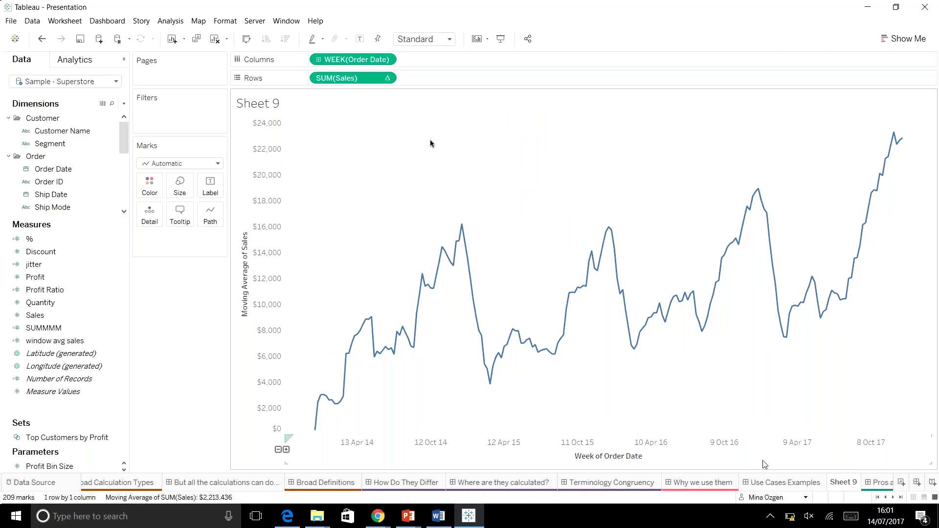
Delete the moving-average worksheet and switch the Pros and Cons dashboard to presentation mode.
mouse_move(826, 489)
right_click(844, 482)
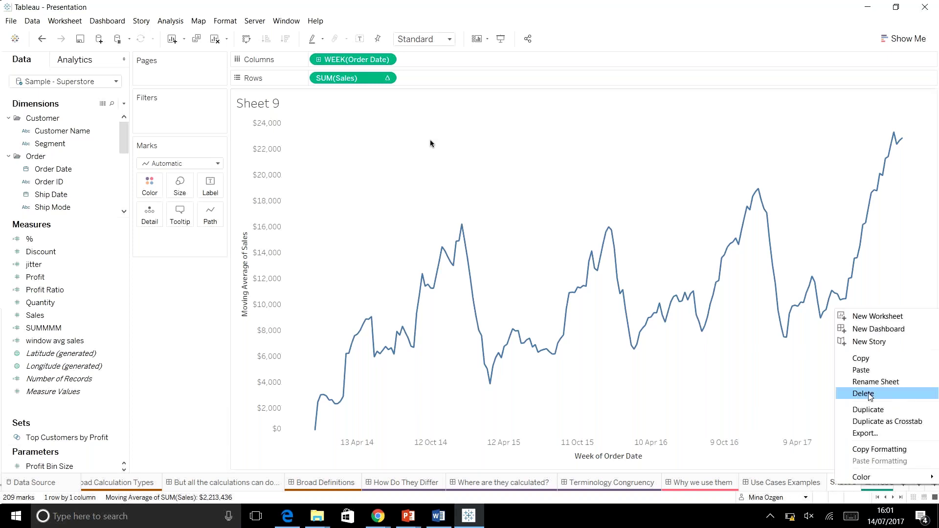
left_click(870, 397)
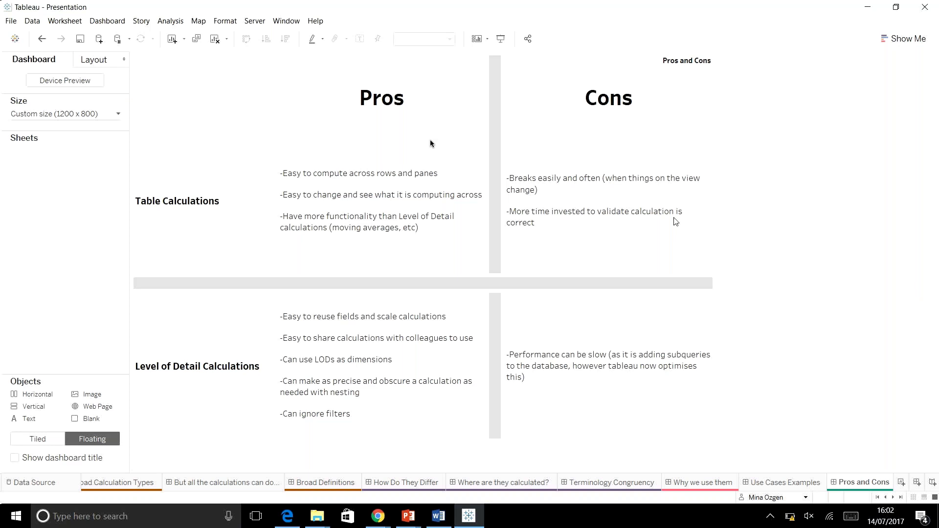
left_click(501, 38)
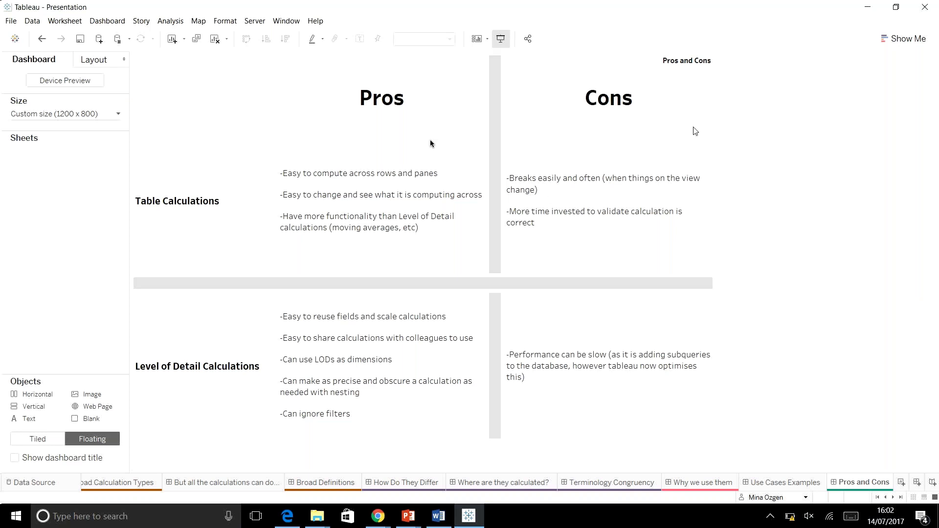
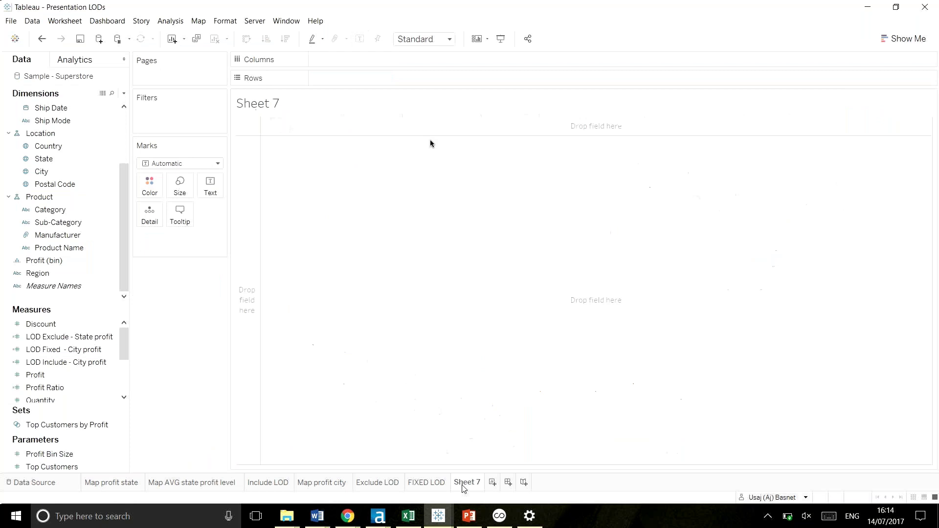
Build a bar chart on Sheet 7 of the Presentation LODs workbook with State on Columns and Profit on Rows.
left_click(52, 124)
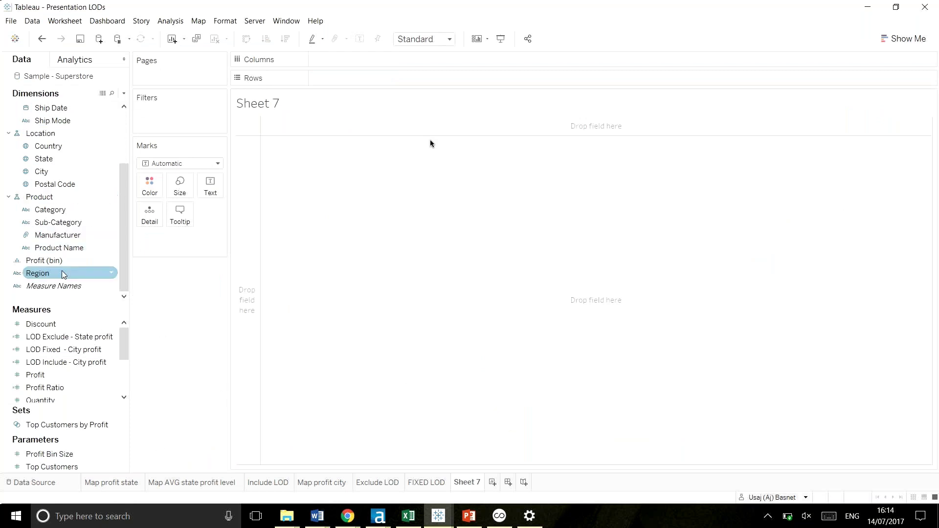
left_click(53, 160)
left_click_drag(55, 160, 365, 60)
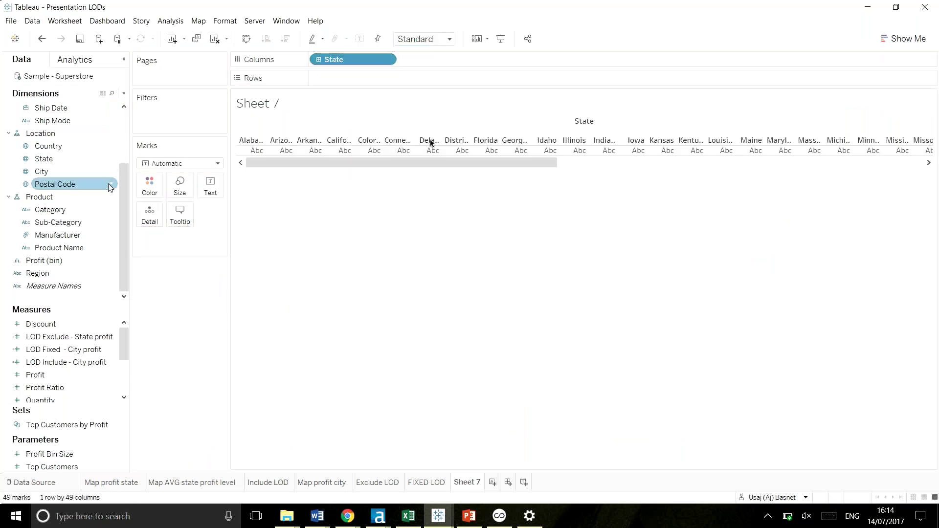
left_click(52, 263)
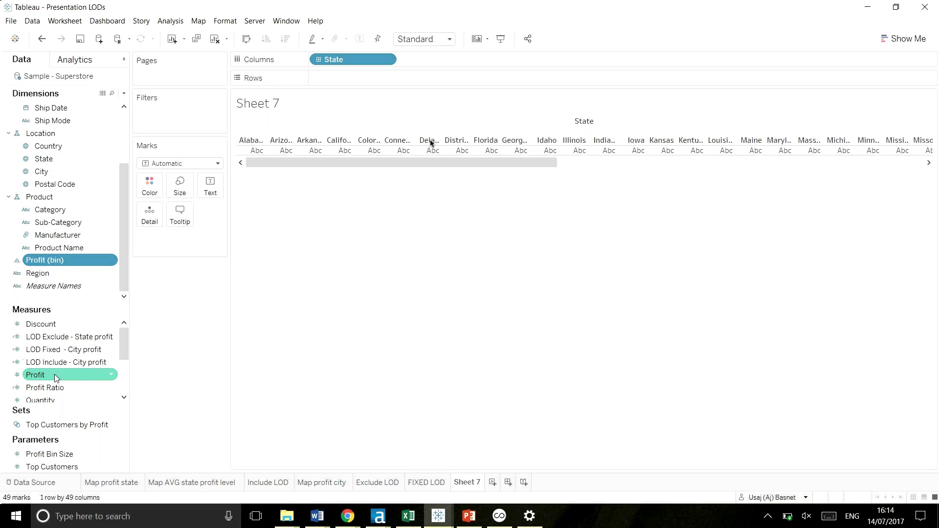
left_click_drag(55, 375, 330, 77)
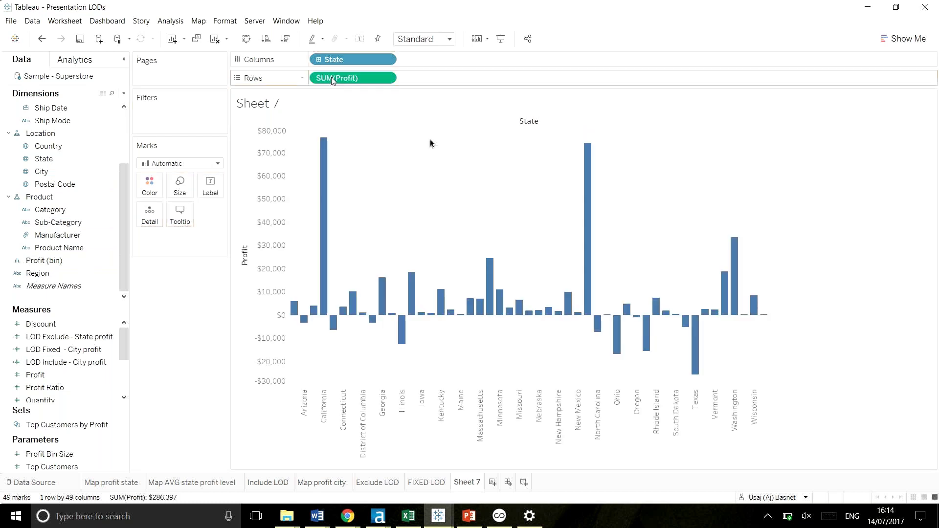
left_click(883, 41)
left_click(885, 40)
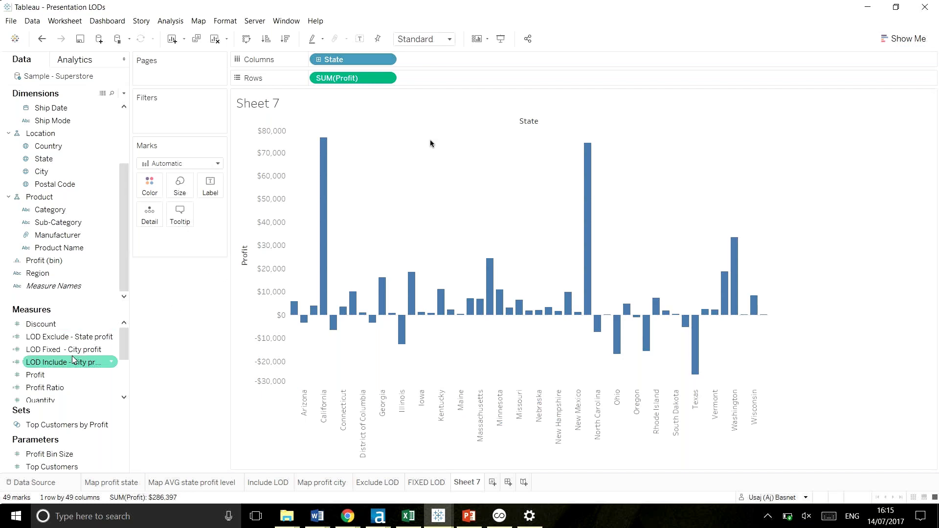
left_click(124, 94)
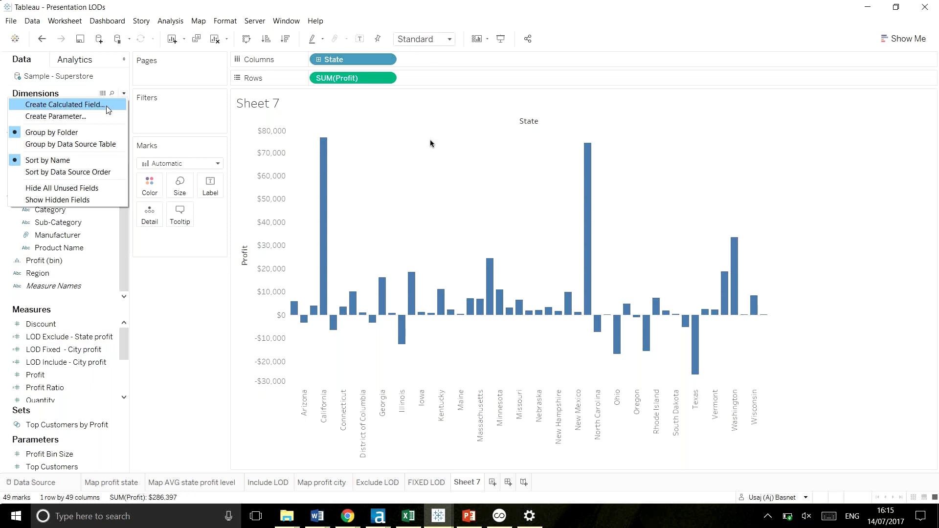
left_click(191, 370)
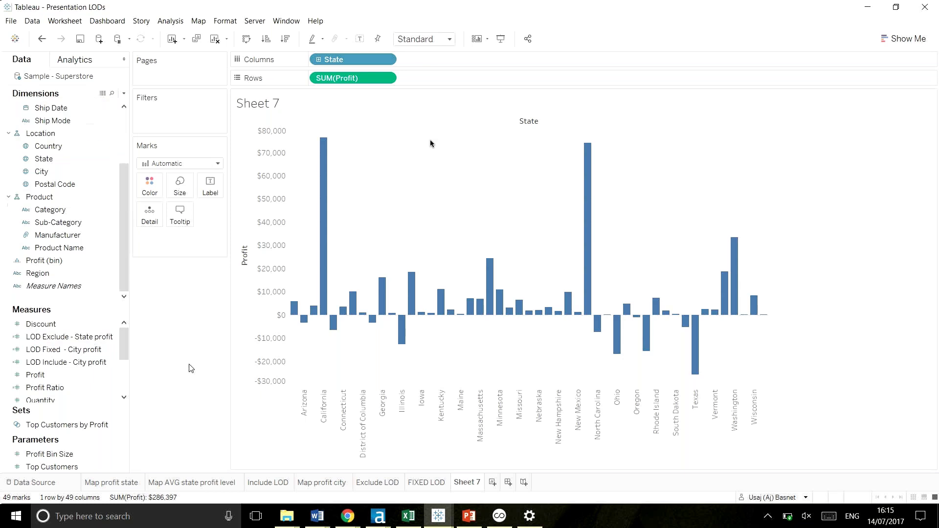
right_click(93, 365)
left_click(210, 396)
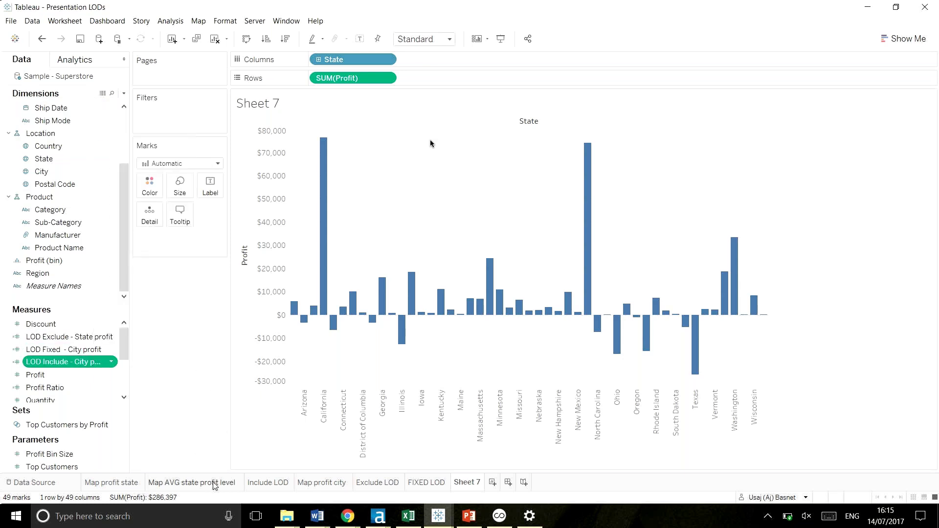
left_click(903, 39)
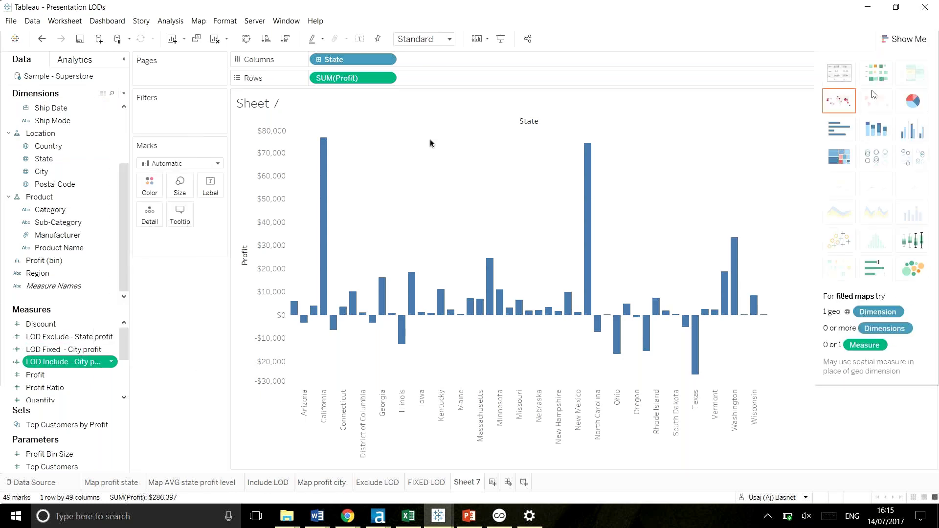
Compare the Map AVG state profit level sheet with the Map profit state sheet, finishing on Map profit state.
left_click(198, 483)
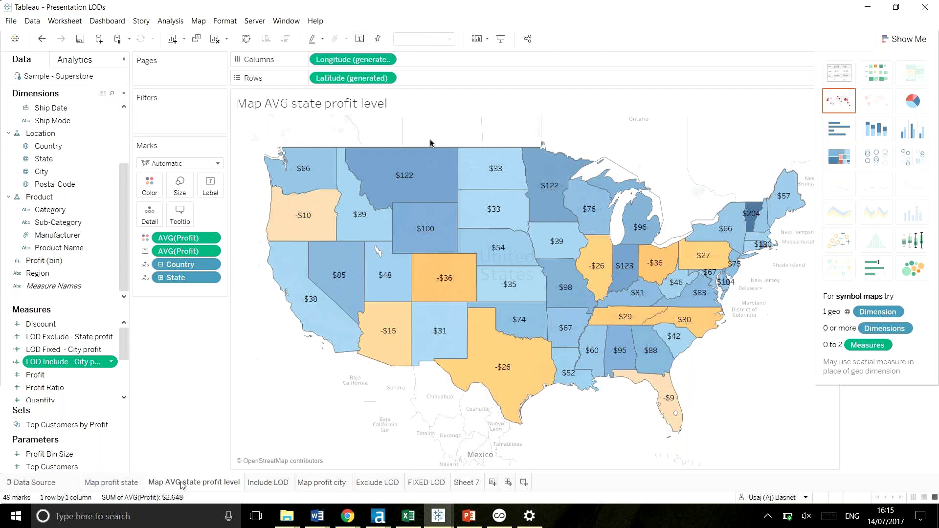
left_click(132, 483)
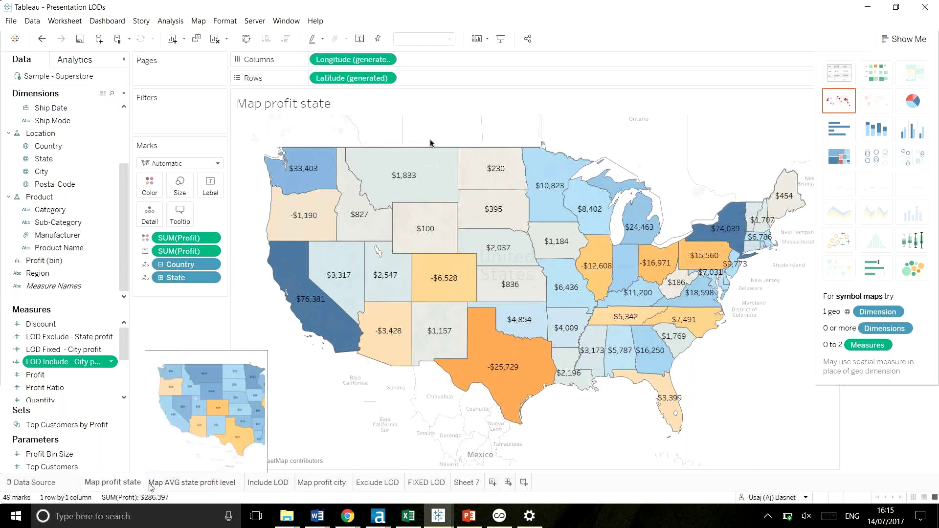
left_click(151, 483)
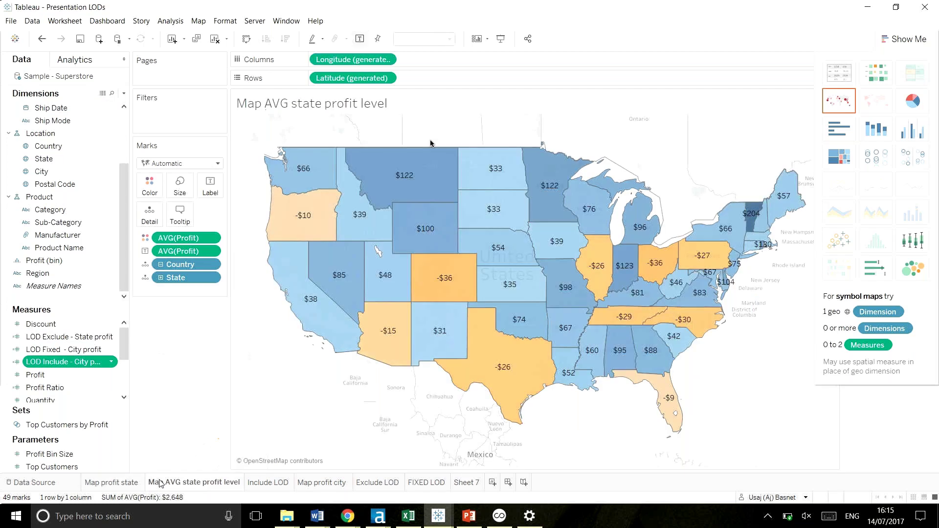
left_click(124, 485)
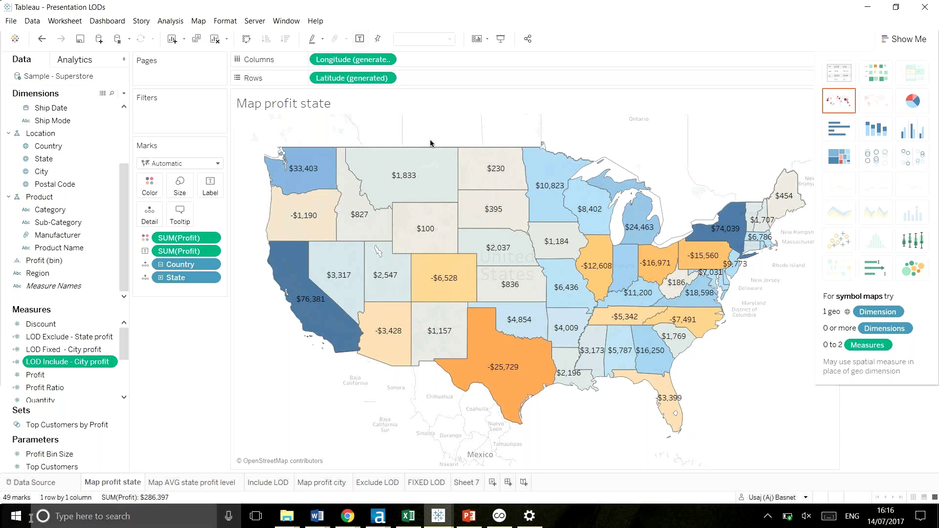
Examine the underlying rows of the Sample - Superstore data source in an enlarged data view, and return to the map worksheet.
left_click(152, 483)
left_click(115, 484)
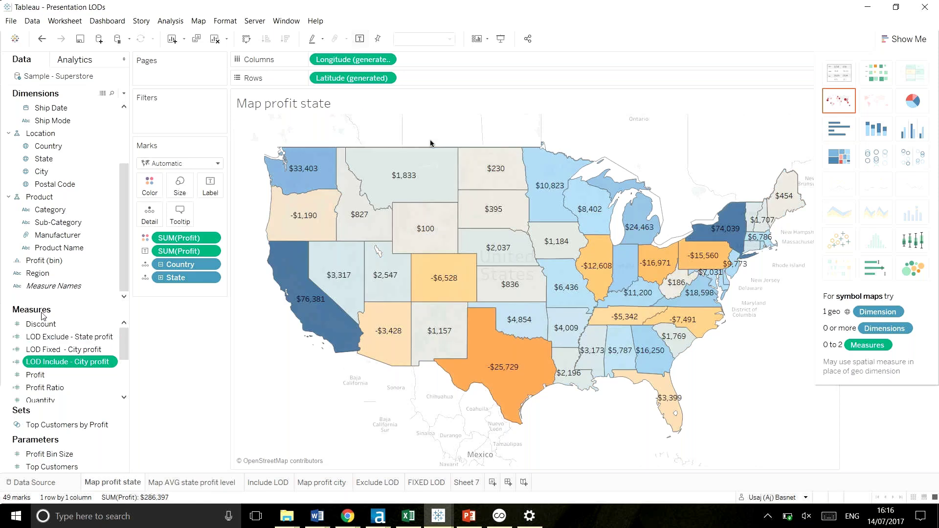
left_click(102, 93)
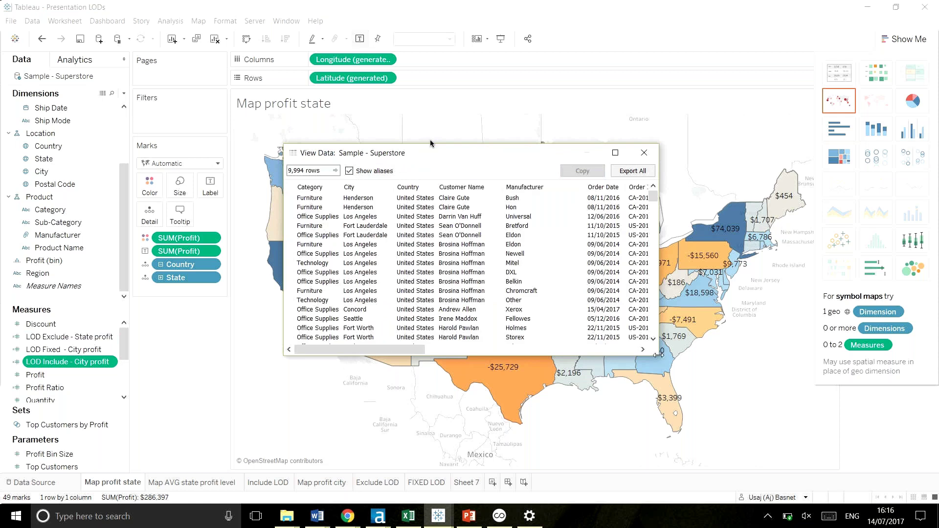
left_click(619, 155)
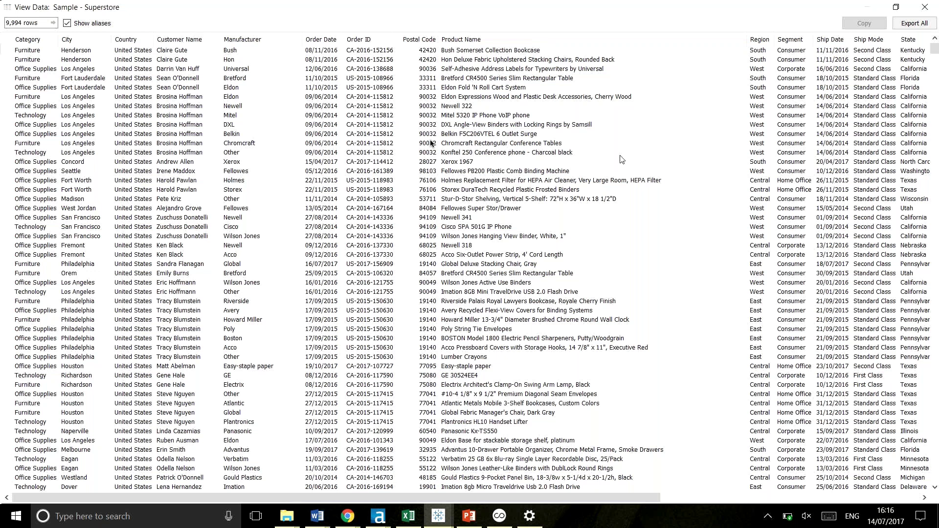
key("alt+Tab")
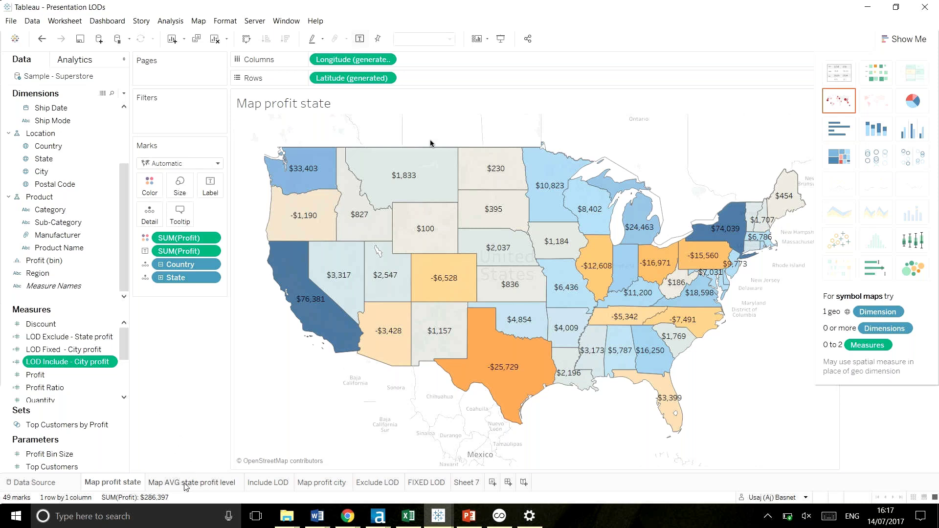
Show the Map AVG state profit level sheet and review the formula of the LOD Include - City profit calculated field.
mouse_move(184, 486)
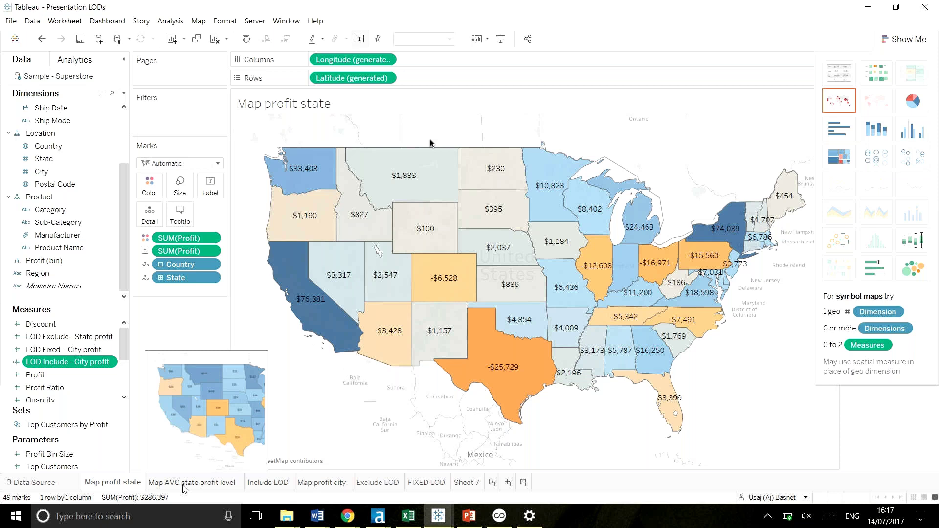
left_click(184, 486)
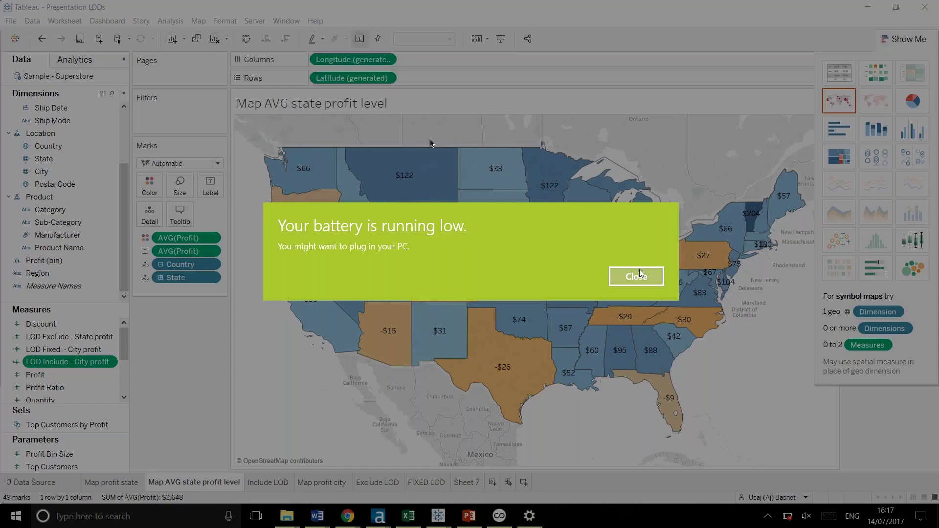
left_click(638, 276)
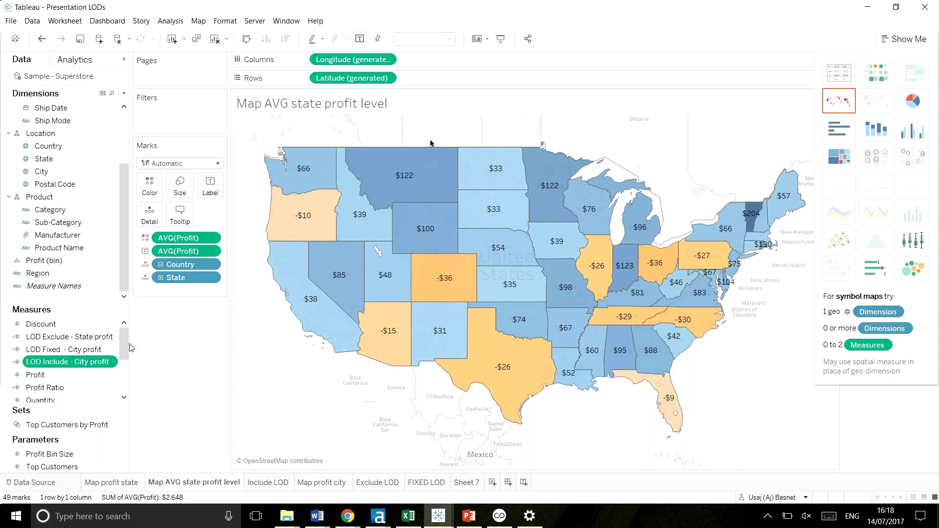
right_click(88, 361)
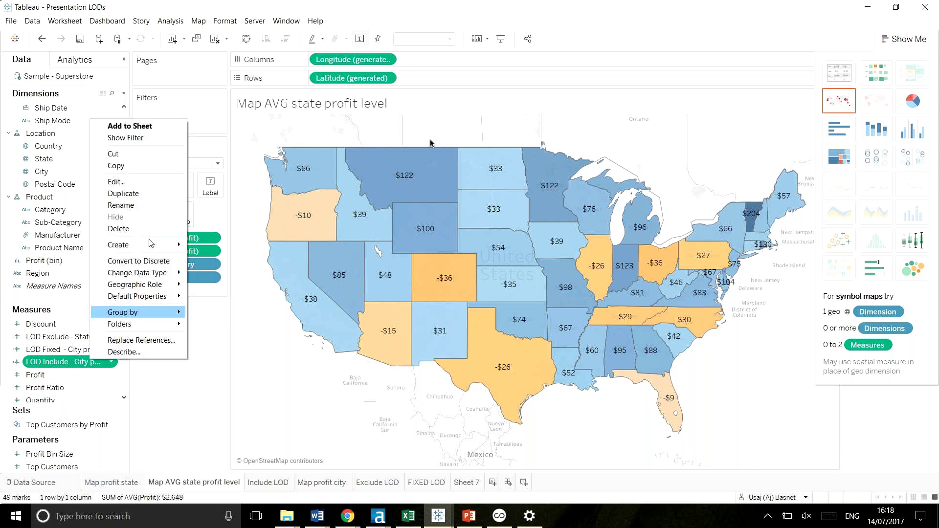
left_click(136, 182)
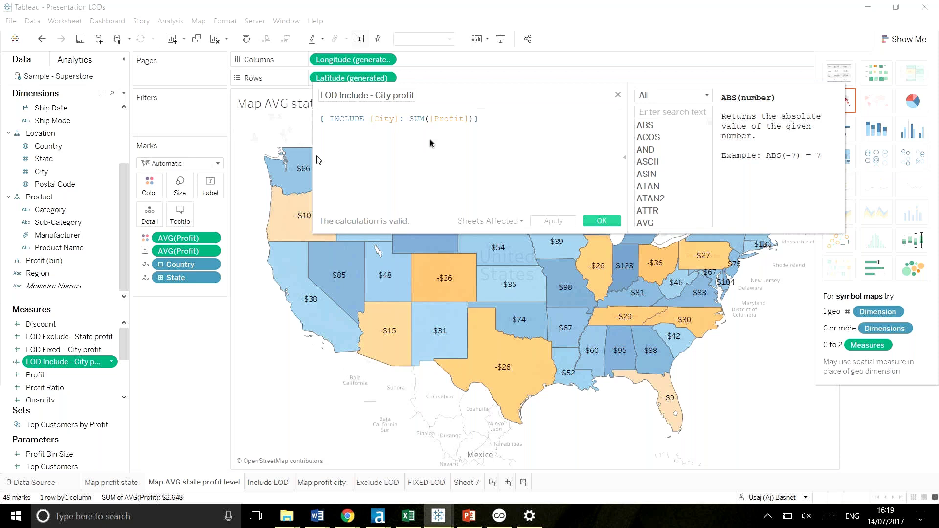
left_click(618, 96)
Show the Include LOD sheet and check how its colour measure is aggregated, without changing it.
left_click(267, 484)
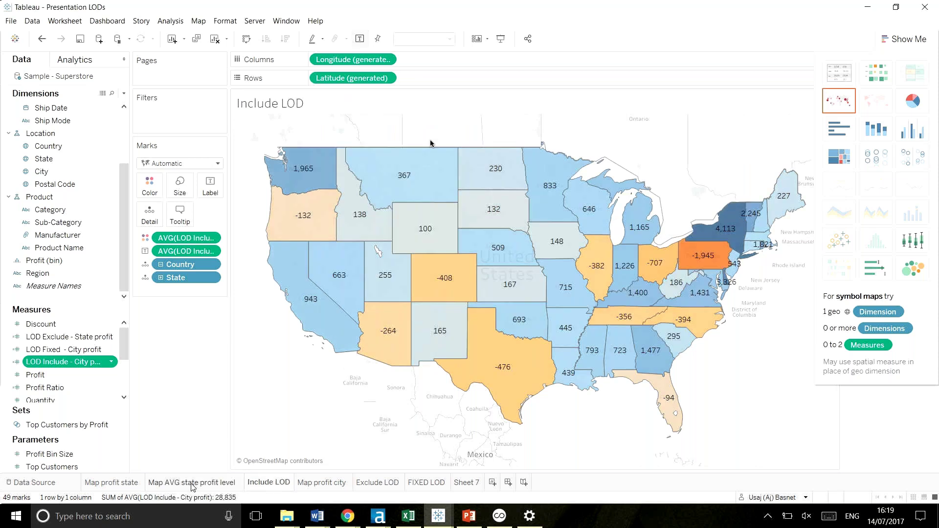
left_click(210, 240)
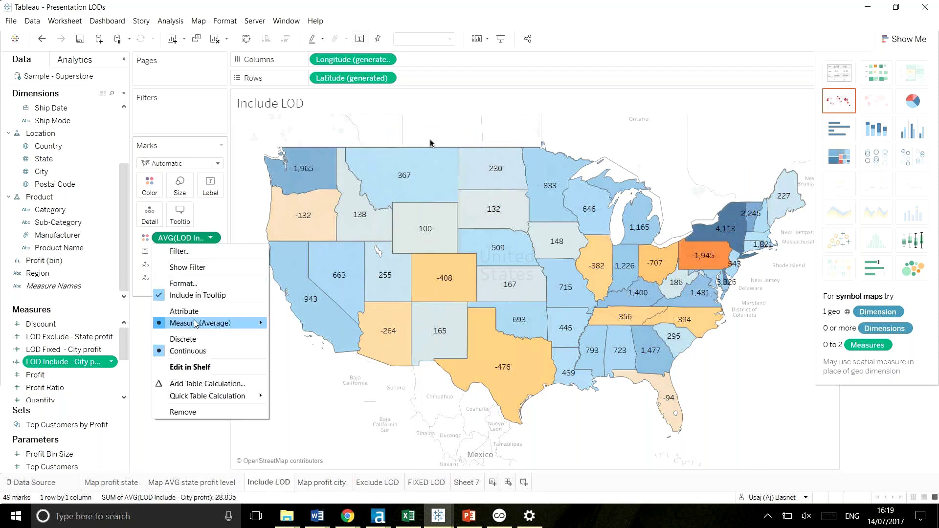
left_click(137, 357)
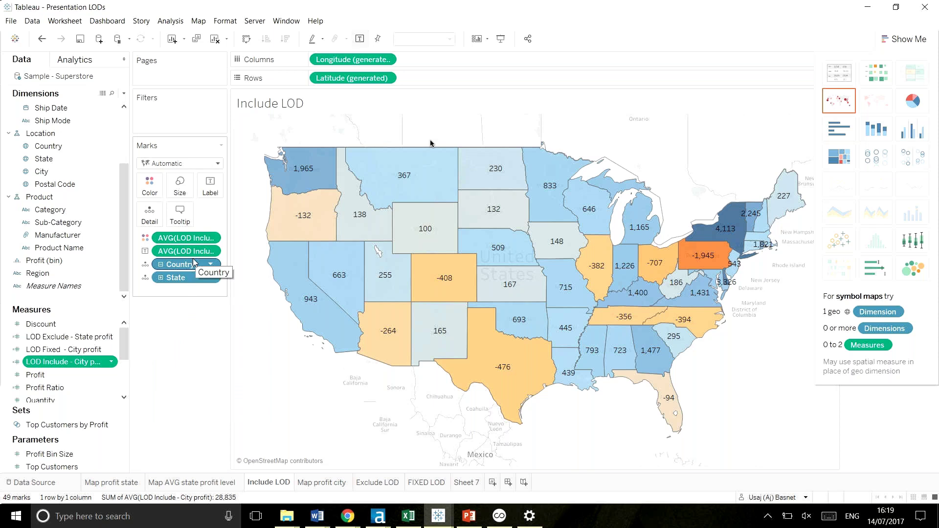
left_click(230, 483)
left_click(267, 484)
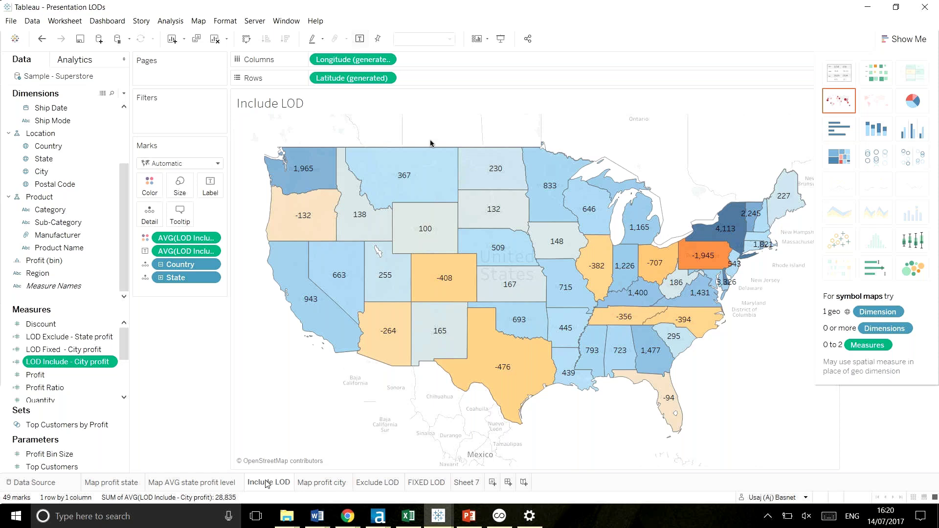
Show the Map profit city sheet and review the formula of the LOD Exclude - State profit calculated field.
mouse_move(346, 493)
left_click(318, 484)
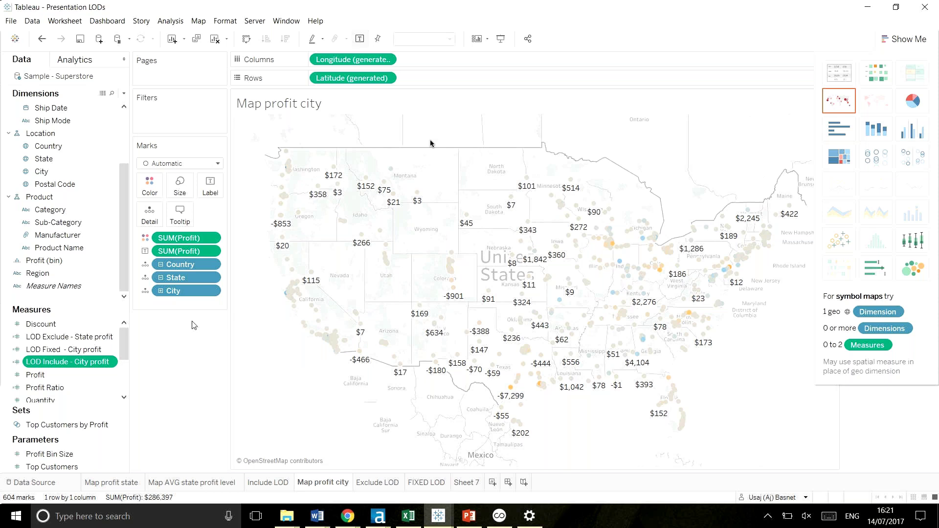
mouse_move(291, 304)
mouse_move(305, 321)
left_click(83, 337)
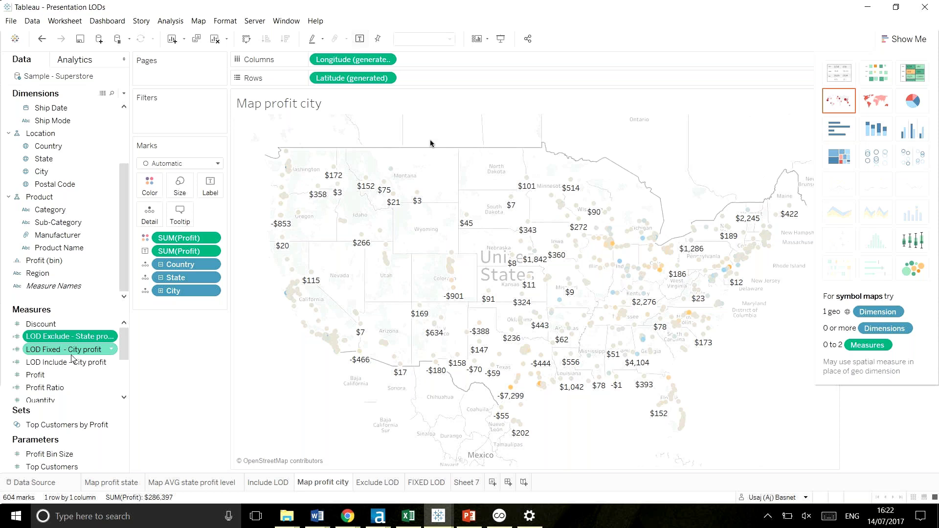
right_click(80, 342)
left_click(118, 165)
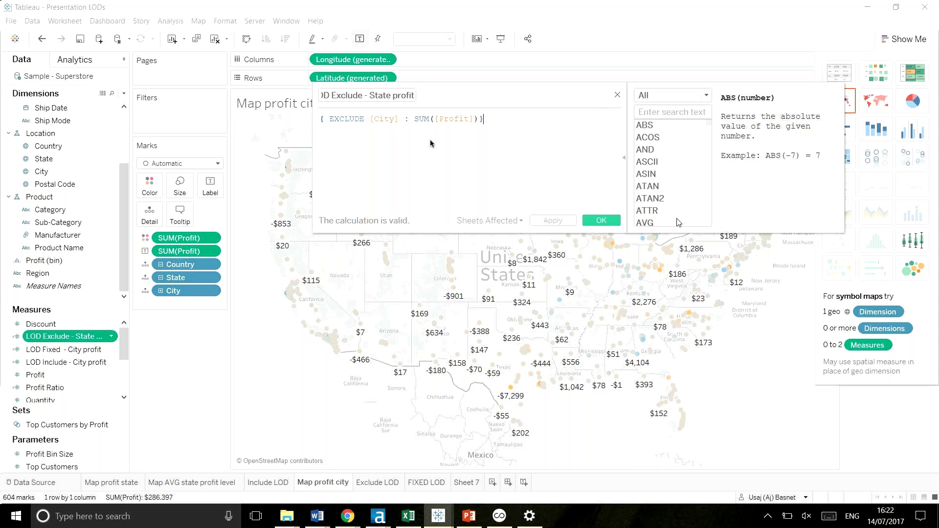
left_click(617, 96)
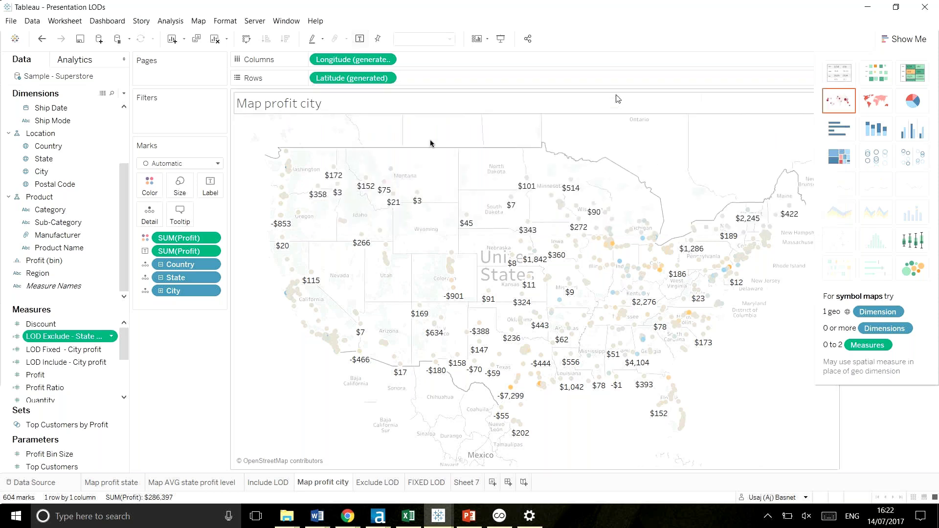
right_click(76, 339)
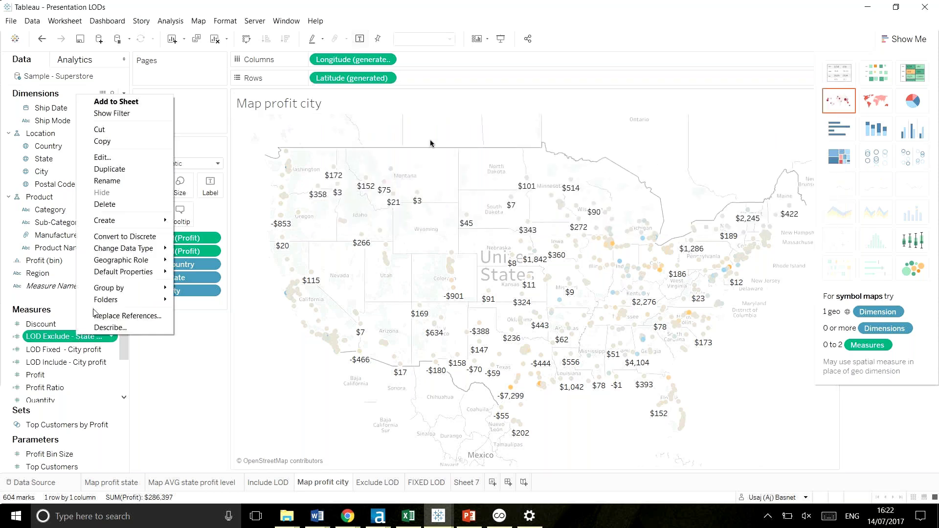
left_click(125, 157)
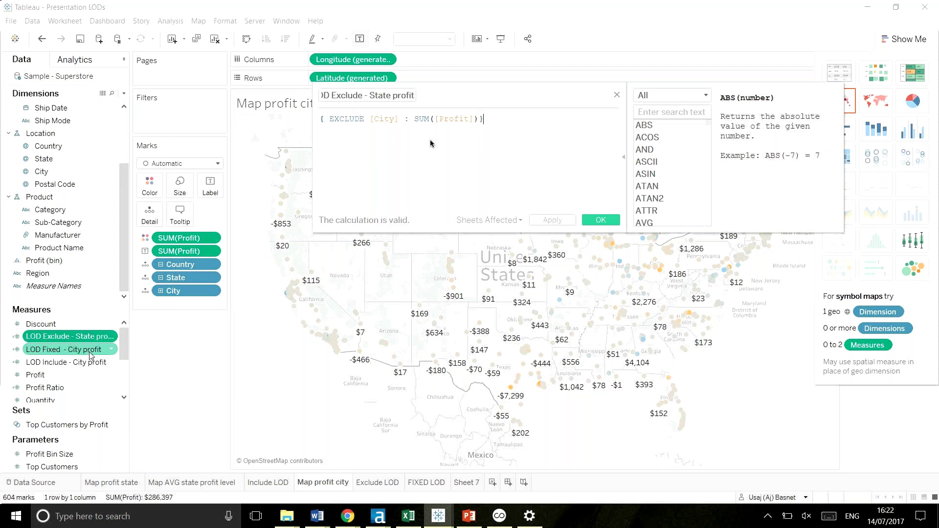
left_click(616, 95)
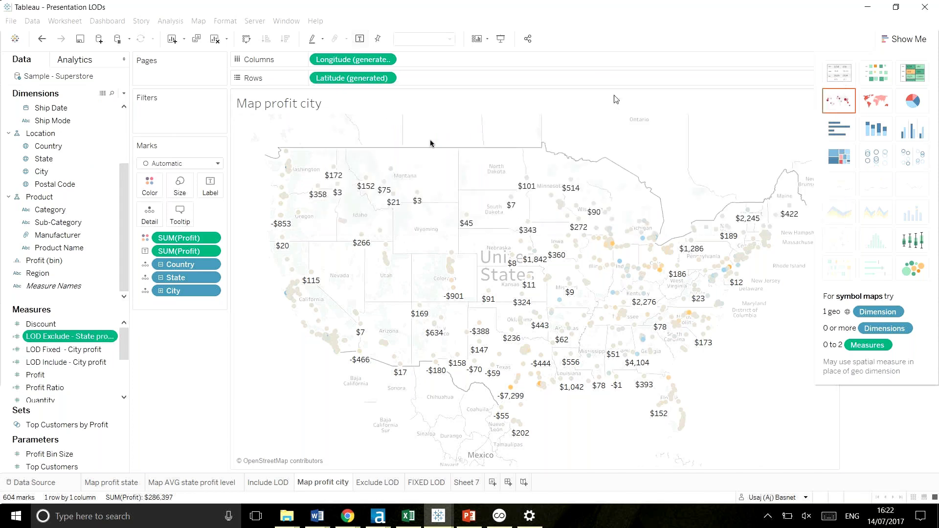
Reopen the LOD Include - City profit formula to compare it with the Exclude version, and close it unchanged.
right_click(84, 368)
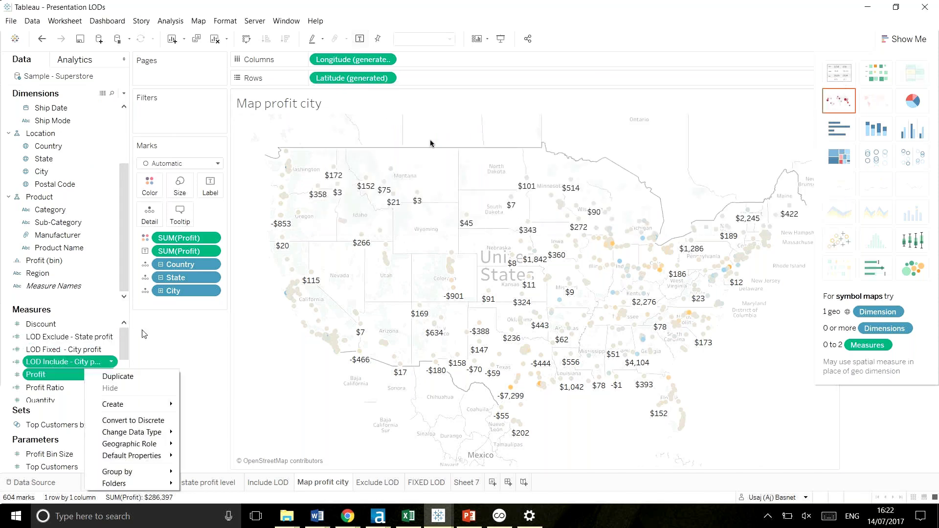
left_click(73, 366)
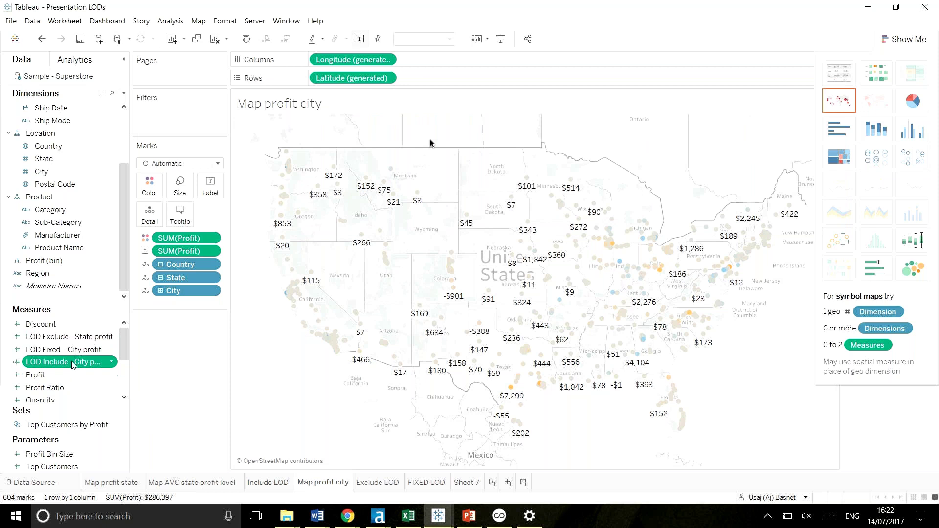
right_click(73, 366)
left_click(120, 184)
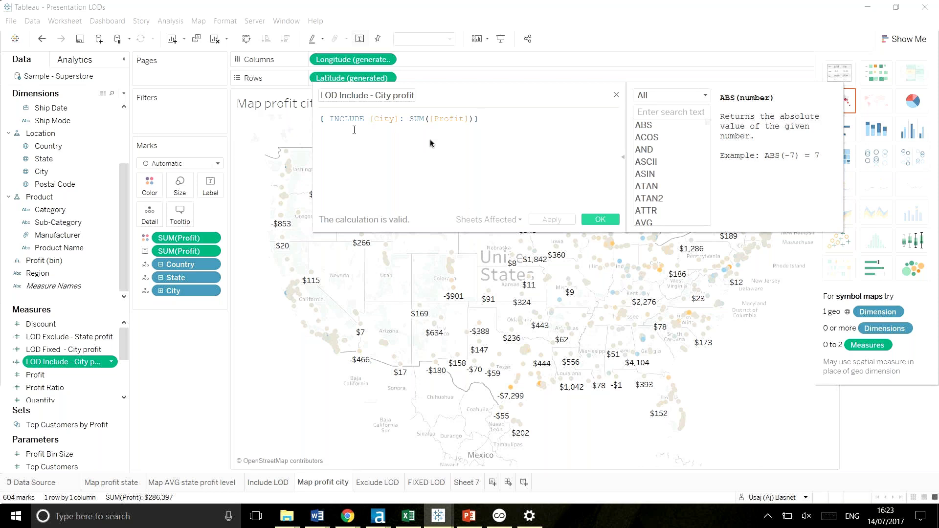
left_click(616, 95)
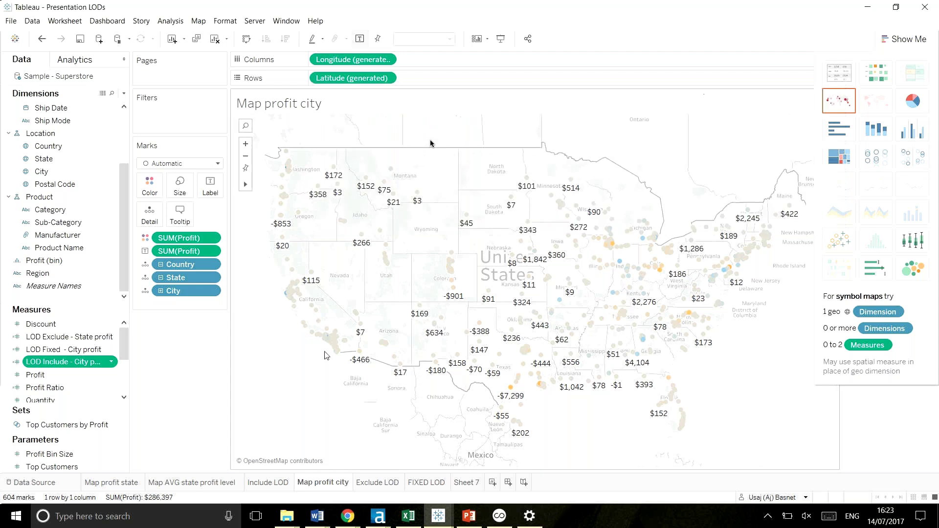
Compare the Include LOD sheet with the Exclude LOD sheet and inspect the state profit shown for a California city.
left_click(268, 482)
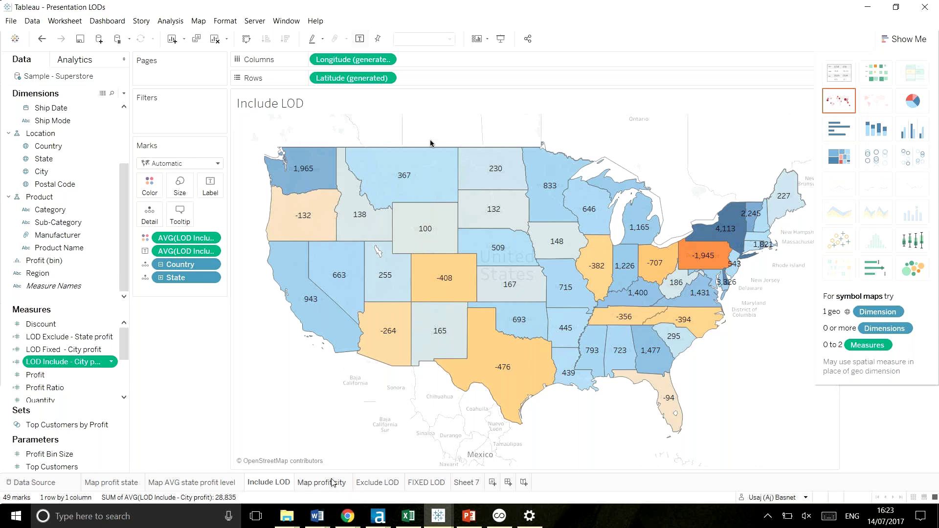
left_click(367, 484)
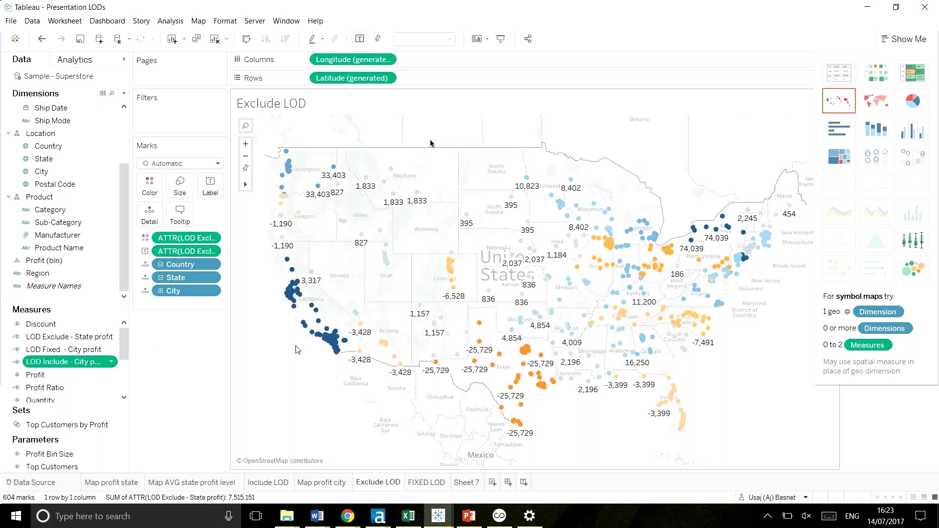
mouse_move(299, 311)
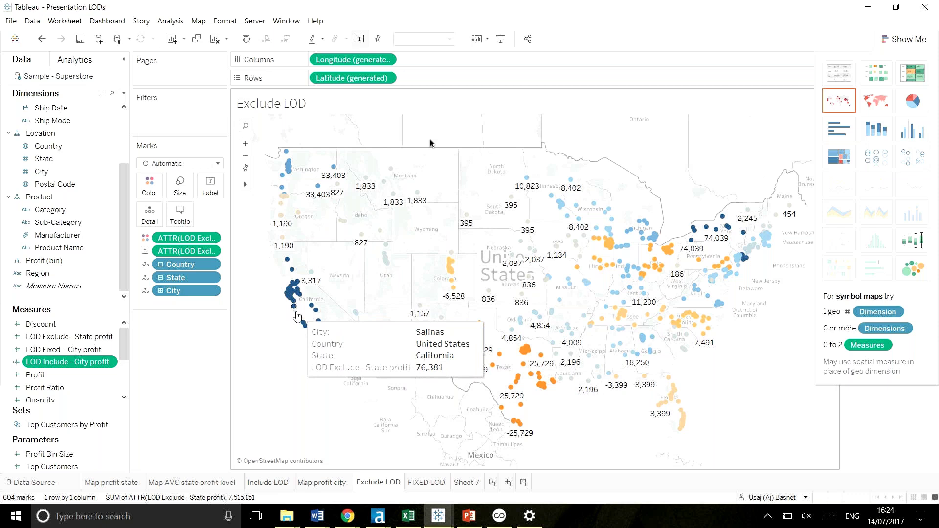
Add a new worksheet after Sheet 7 and plot State as a symbol map on it.
left_click(467, 483)
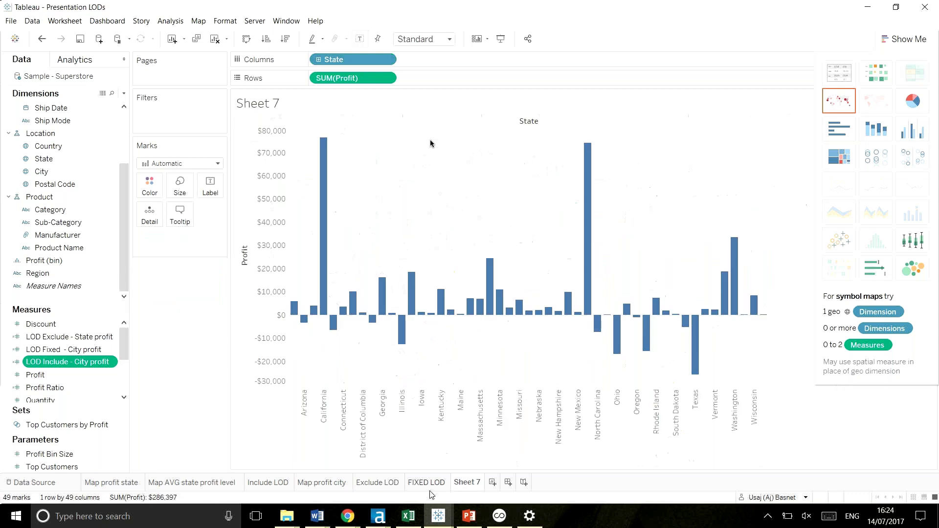
left_click(493, 482)
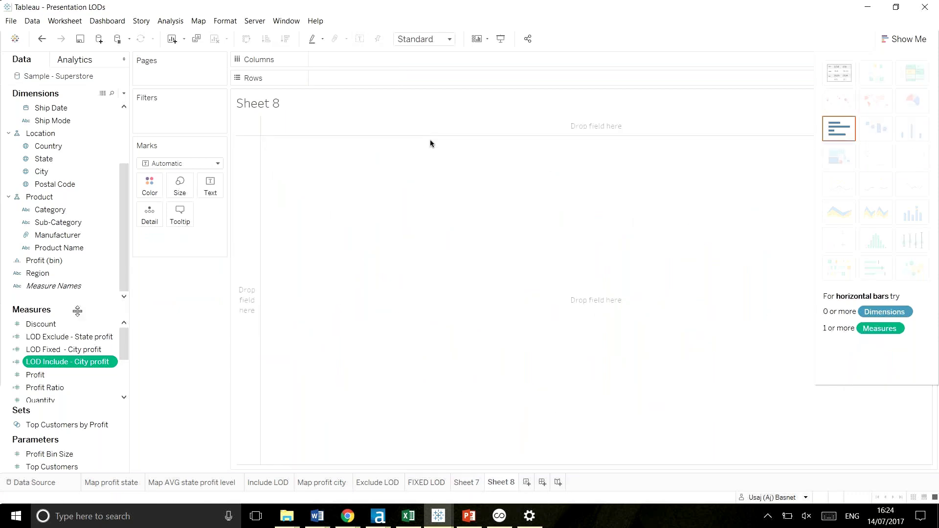
left_click(59, 165)
double_click(59, 166)
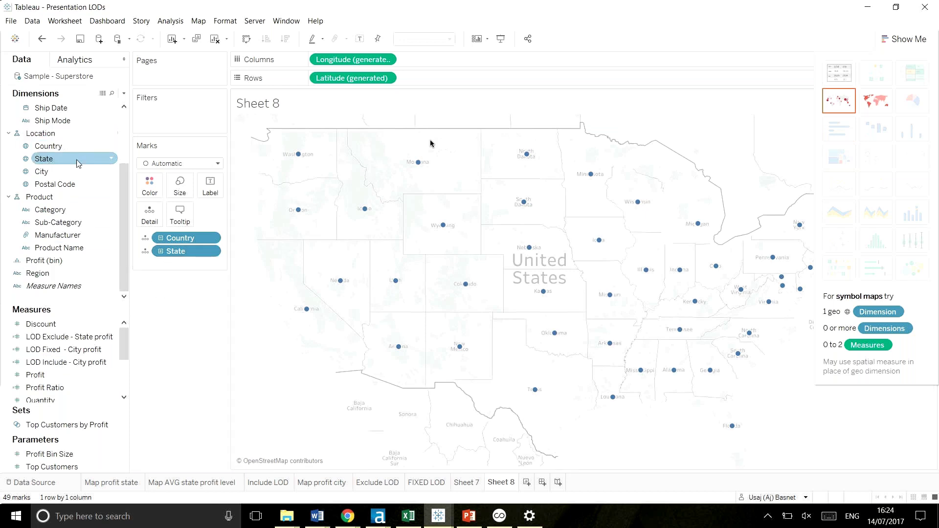
Colour the Sheet 8 map by Sales and break its marks down by City.
scroll(77, 160, "up", 3)
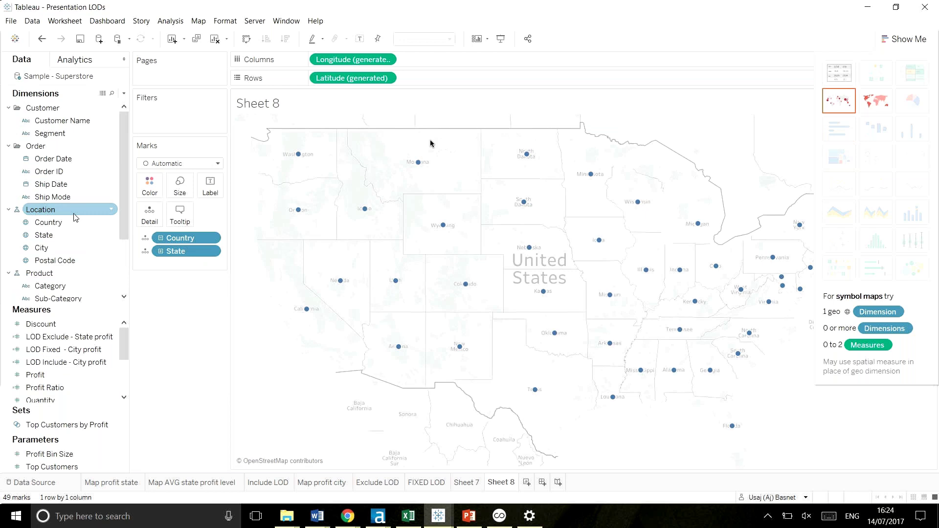
scroll(48, 273, "down", 1)
scroll(51, 361, "down", 2)
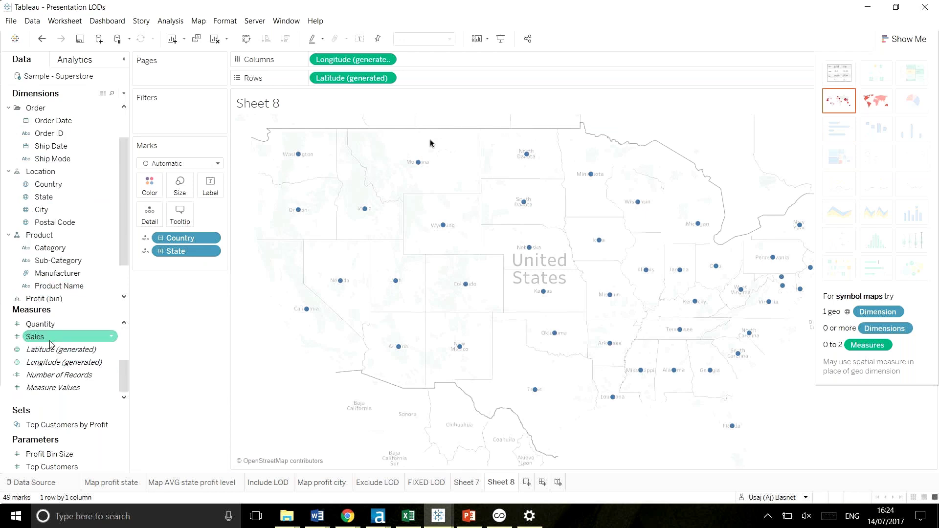
mouse_move(50, 344)
left_mouse_down()
mouse_move(146, 284)
mouse_move(213, 266)
mouse_move(189, 269)
mouse_move(149, 189)
left_mouse_up()
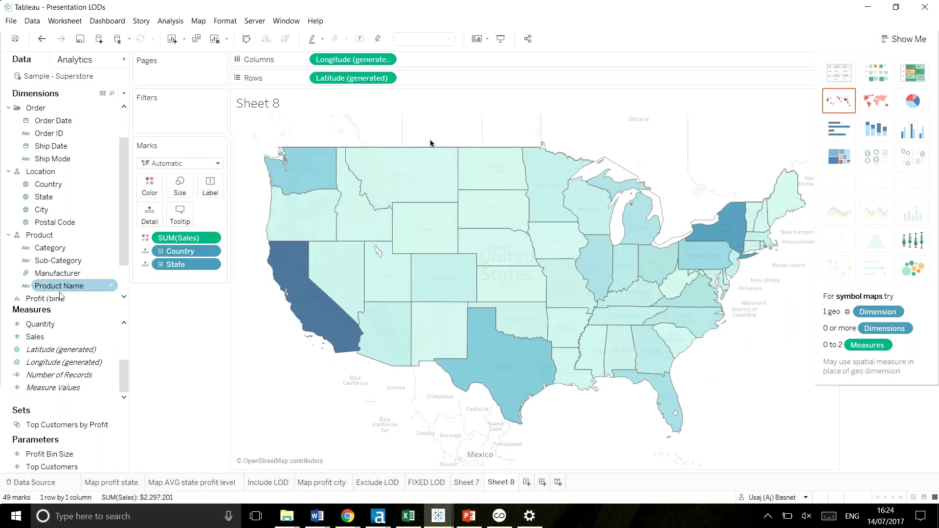
left_click_drag(42, 210, 172, 286)
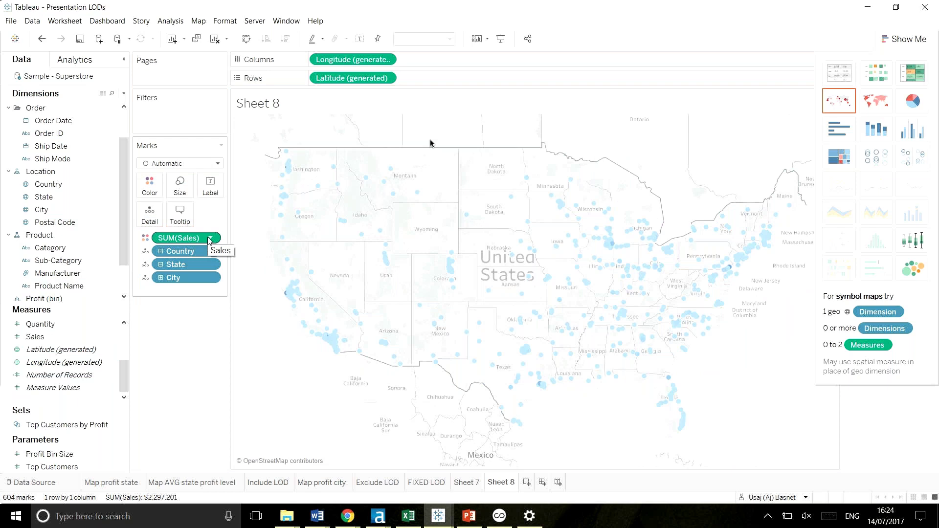
mouse_move(322, 333)
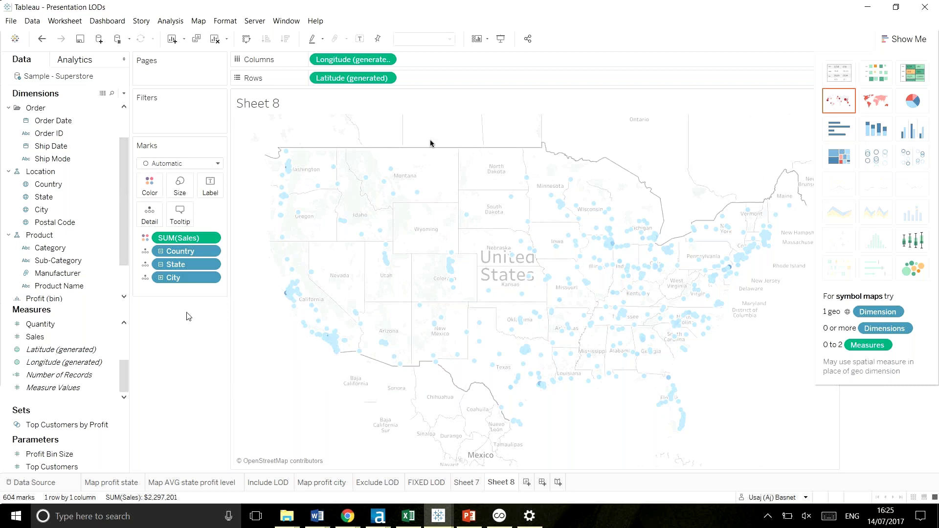
Hide the chart suggestions and start a new calculated field named Cal.
left_click(911, 39)
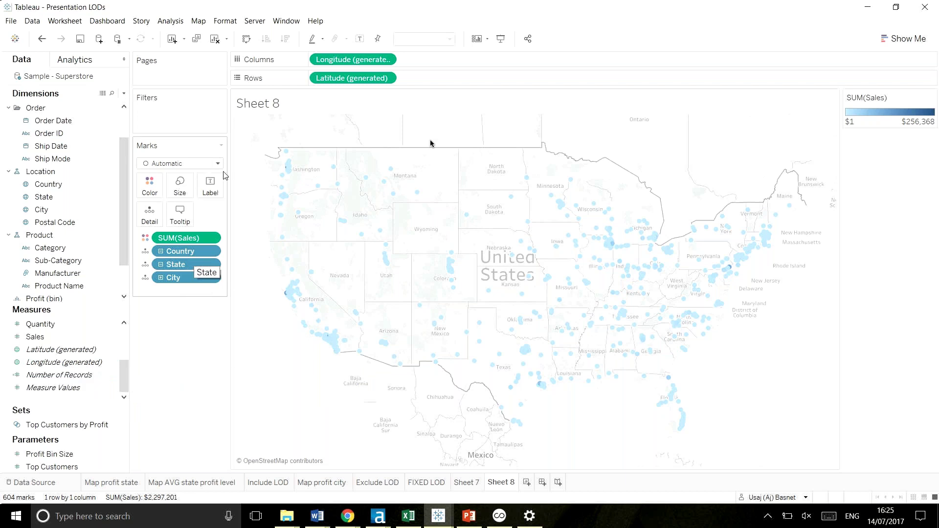
left_click(125, 95)
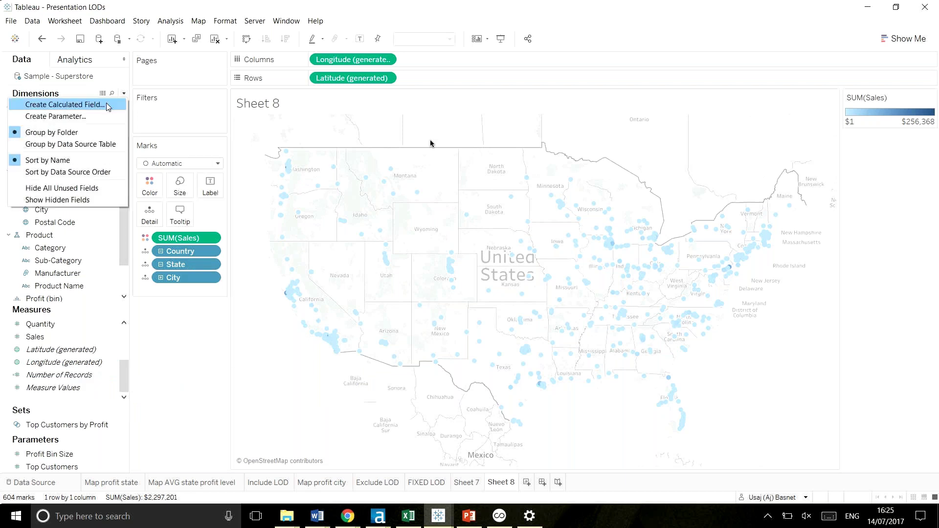
left_click(106, 104)
left_click_drag(451, 105, 505, 69)
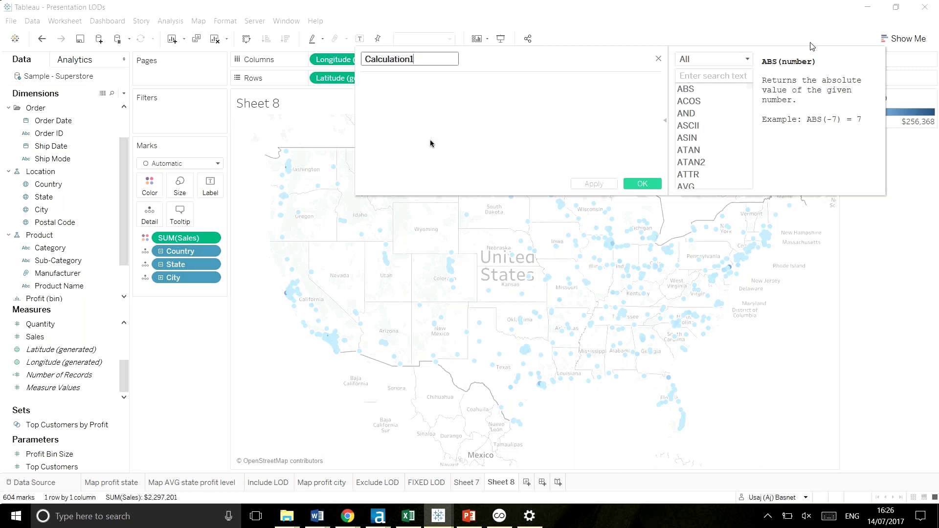
key("ctrl+a")
key("BackSpace")
type("Cal")
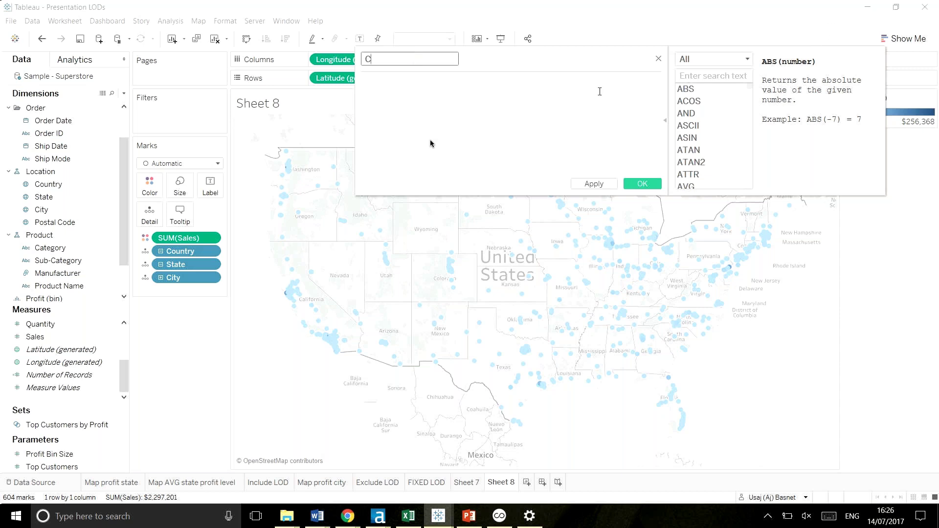
Begin the Cal formula with an EXCLUDE expression on the City field: { EXCLUDE [City].
left_click(449, 141)
type("E")
key("Return")
key("BackSpace")
key("BackSpace")
key("BackSpace")
key("BackSpace")
type("X")
key("Return")
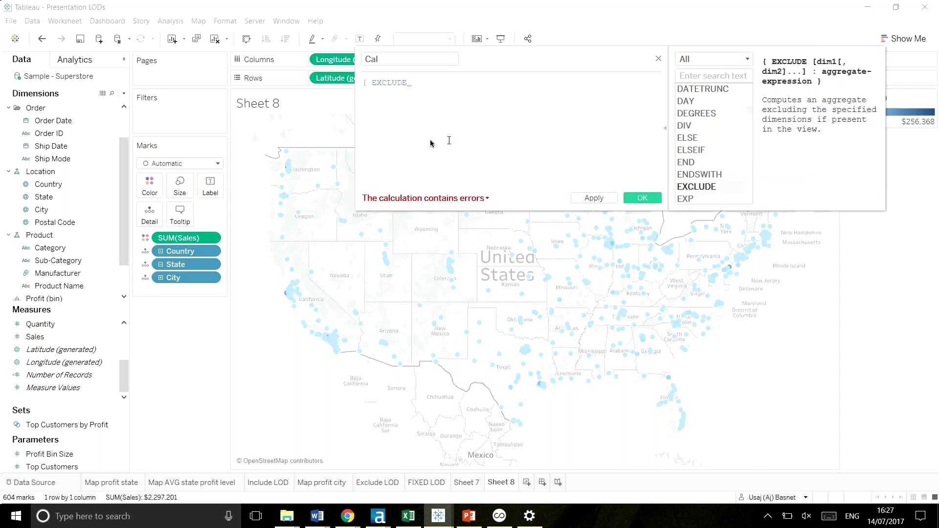
type("city")
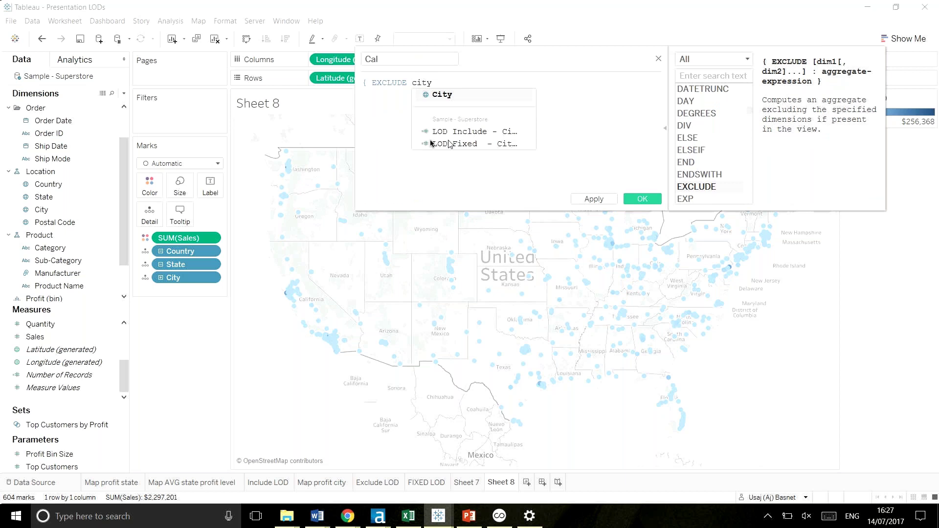
type(":")
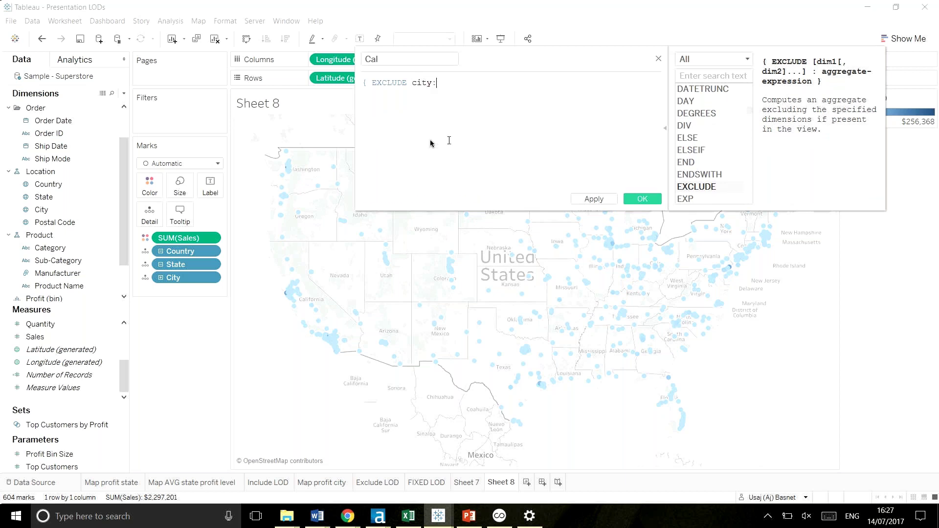
key("BackSpace")
key("BackSpace")
key("BackSpace")
key("BackSpace")
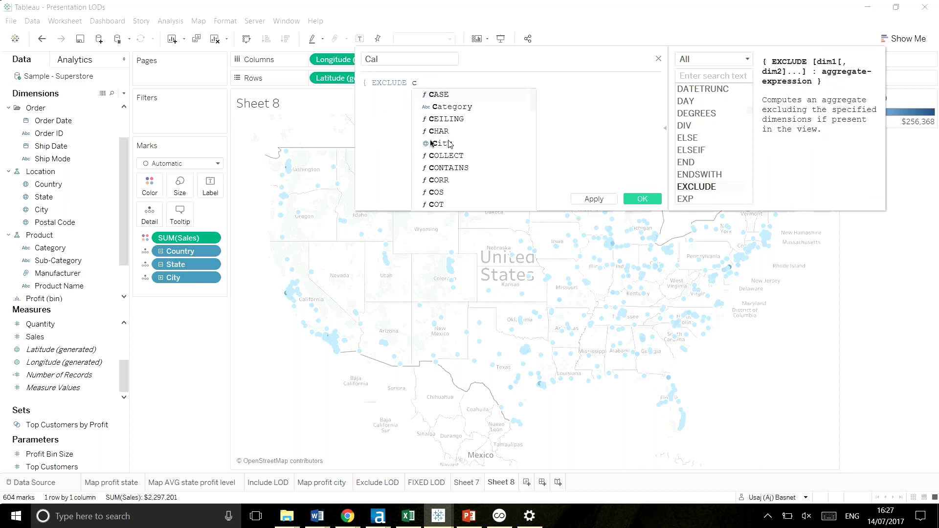
type("i")
left_click(431, 143)
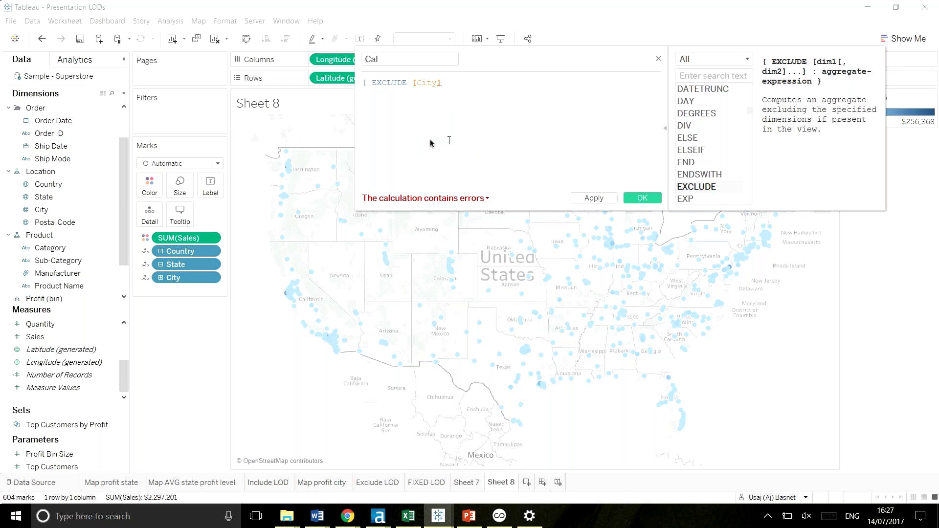
Insert SUM([Sales])/ in front of the EXCLUDE expression, using the Sales field as the numerator.
key("Home")
type("Sum")
key("Return")
type("sales)")
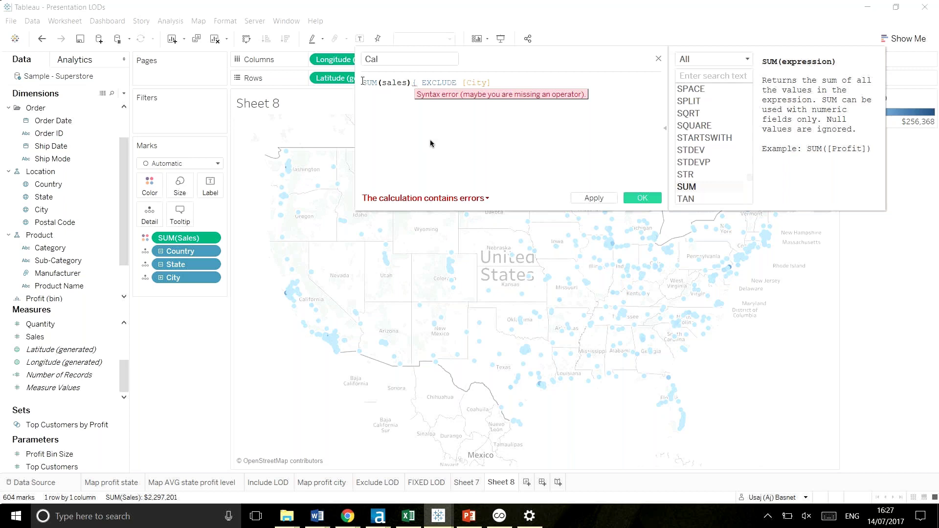
type("/")
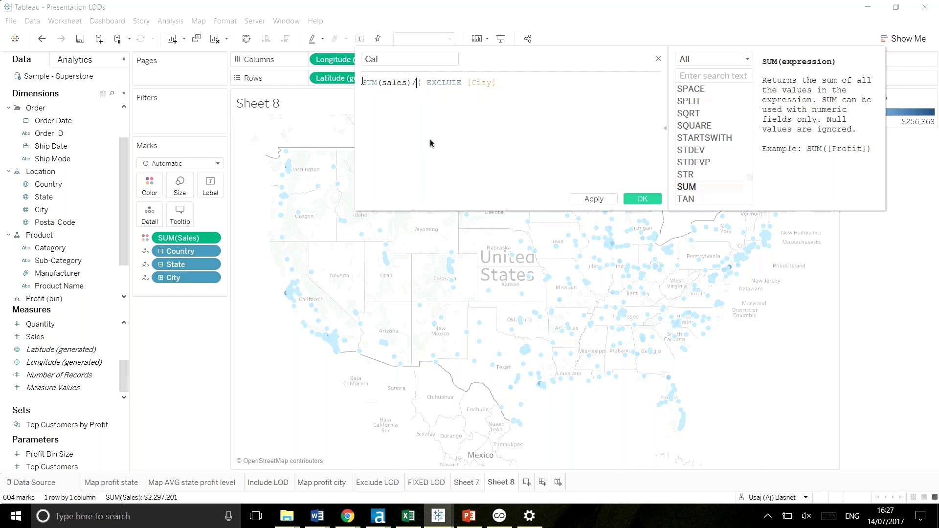
double_click(390, 82)
type("sa")
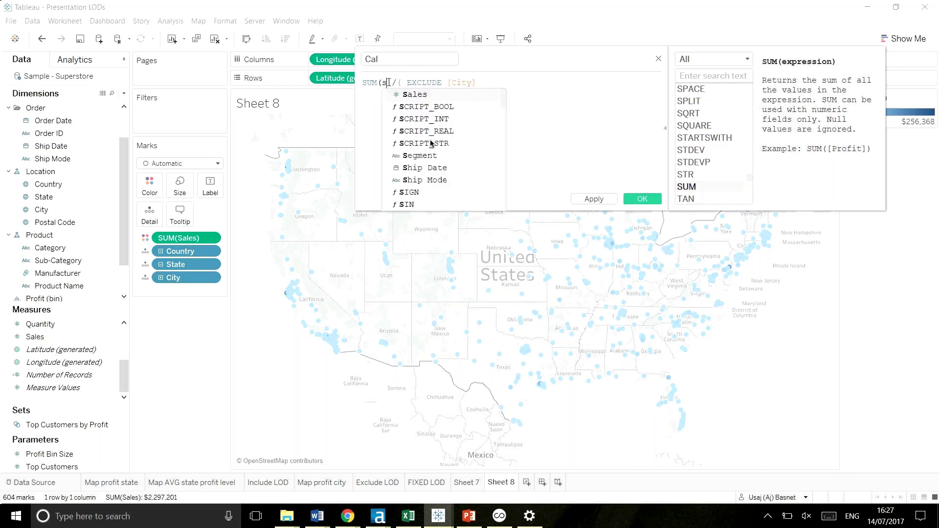
left_click(412, 96)
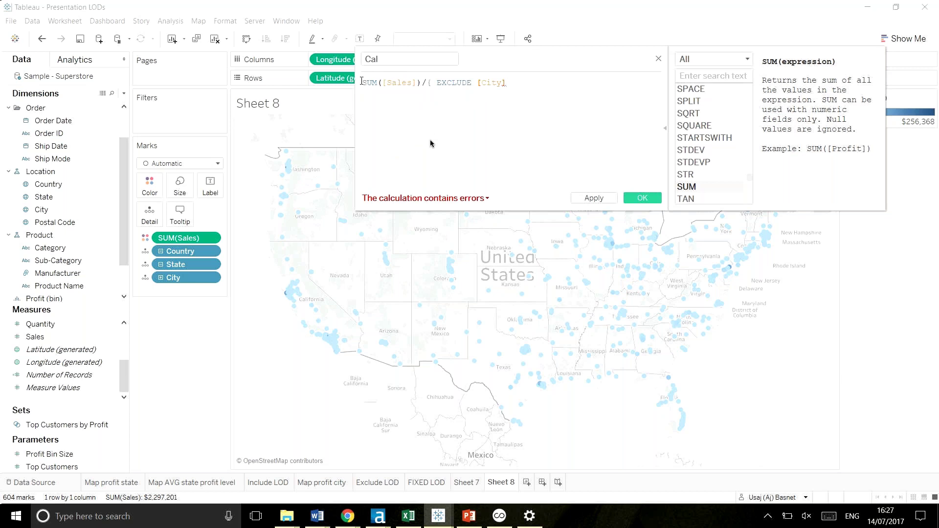
Complete the EXCLUDE expression after [City] with : SUM([Sales])}.
type("(")
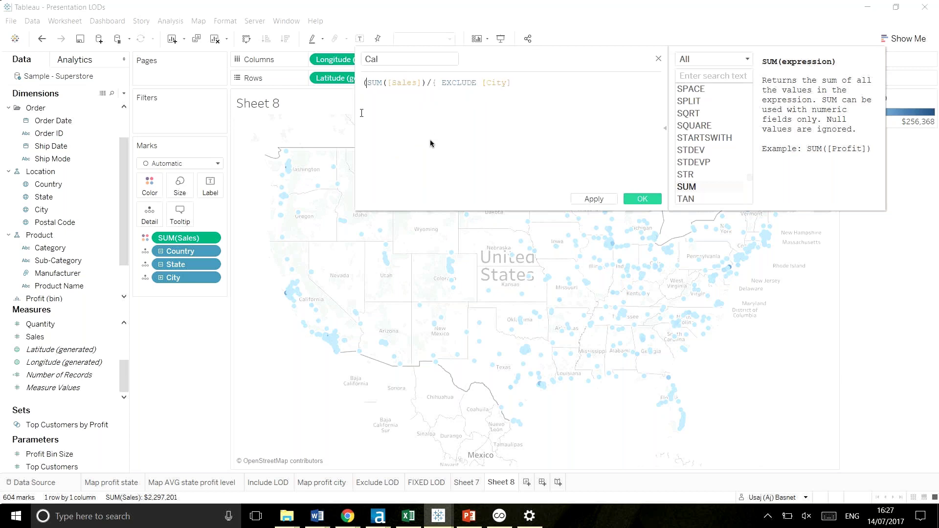
key("BackSpace")
left_click(506, 83)
type(": [Sales]")
key("Return")
key("BackSpace")
key("BackSpace")
key("BackSpace")
key("BackSpace")
key("BackSpace")
key("BackSpace")
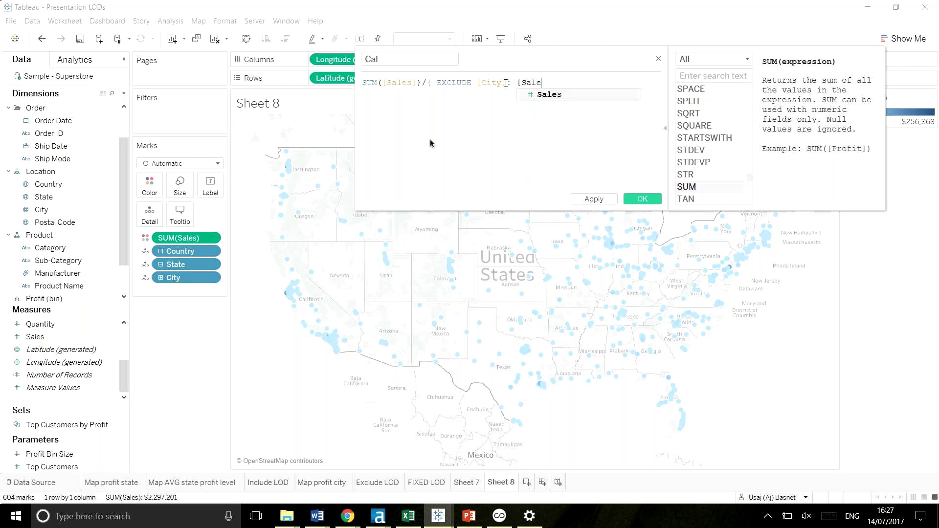
key("BackSpace")
type("SU")
left_click(586, 106)
type("SUM(")
left_click(591, 100)
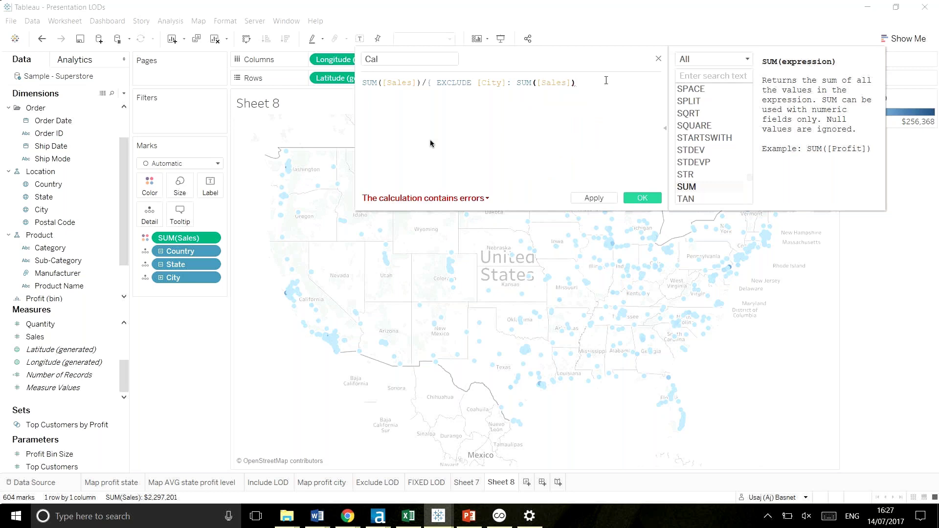
type("}")
Remove the opening SUM( before the first [Sales] in the Cal formula.
left_click(427, 83)
left_click(363, 83)
type("sUM")
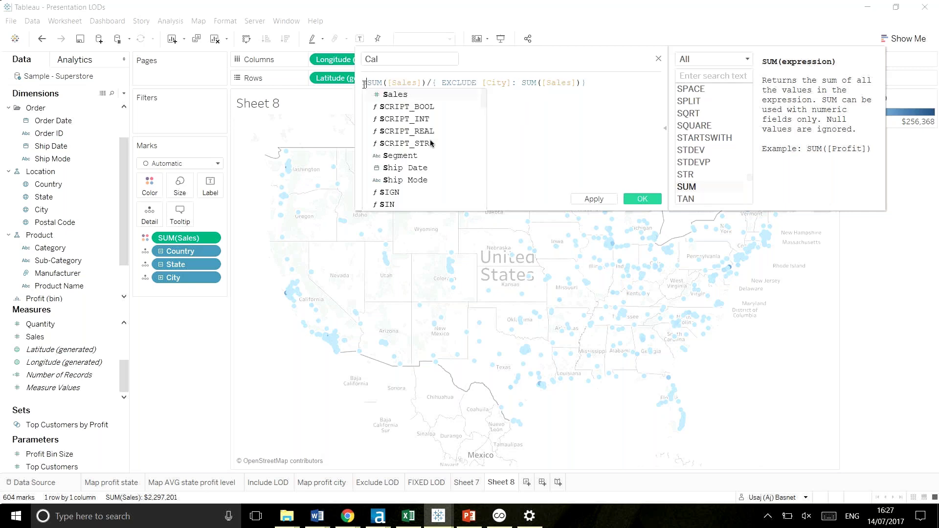
left_click(386, 95)
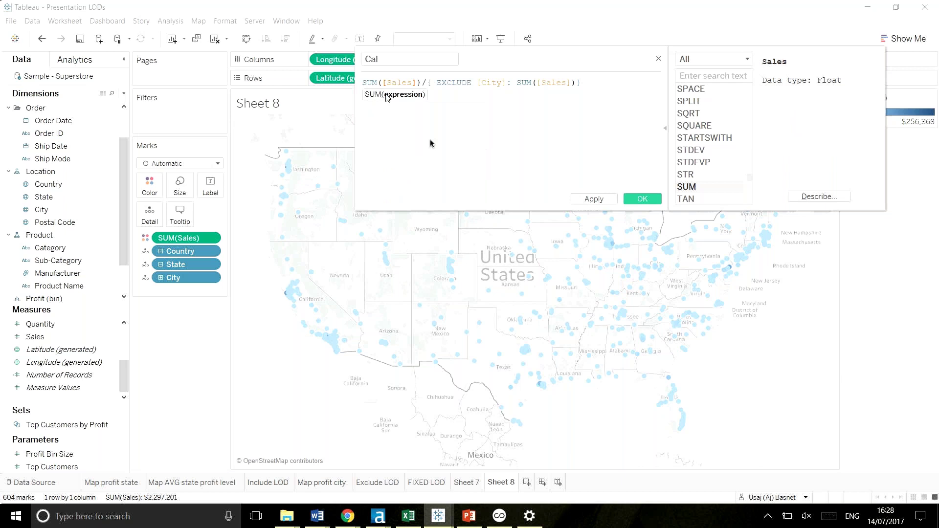
key("BackSpace")
key("BackSpace")
key("BackSpace")
key("BackSpace")
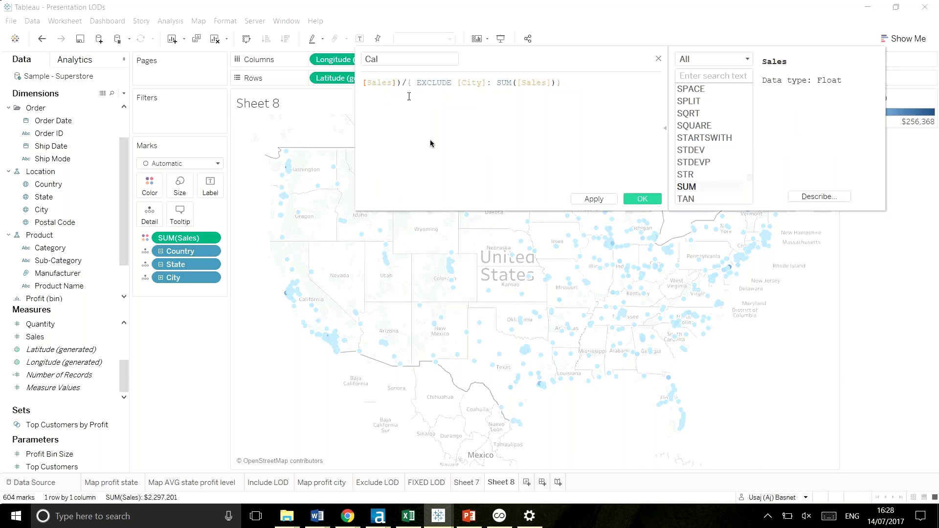
Wrap the whole EXCLUDE expression in the denominator in SUM( ).
type("s")
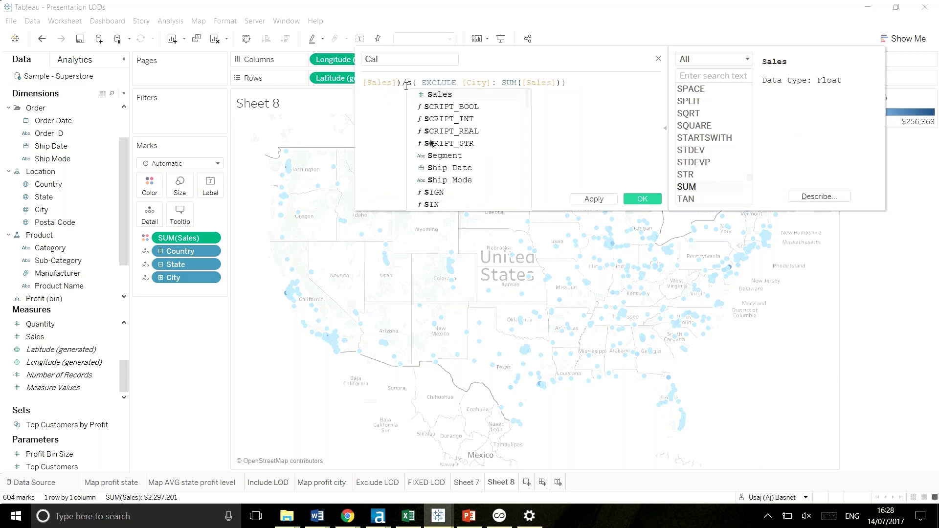
type("um")
key("Return")
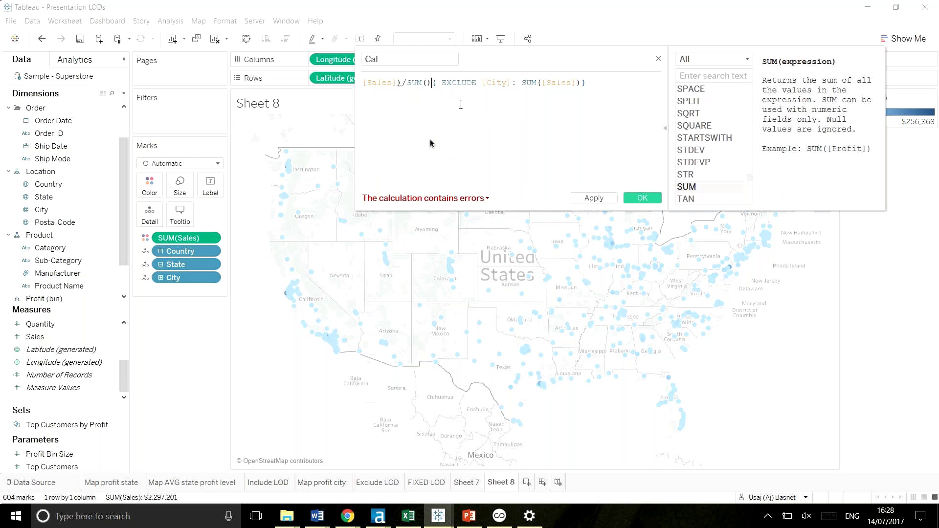
key("Delete")
left_click(586, 82)
type(")")
Restore SUM( around the numerator's [Sales] and save the Cal field as SUM([Sales])/SUM({ EXCLUDE [City]: SUM([Sales])}).
left_click(362, 82)
type("sU")
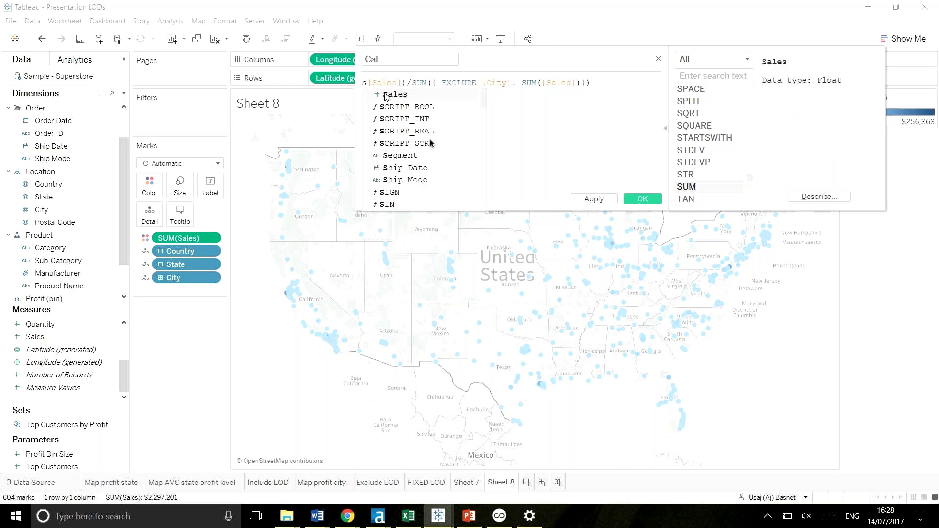
left_click(396, 106)
key("Right")
key("BackSpace")
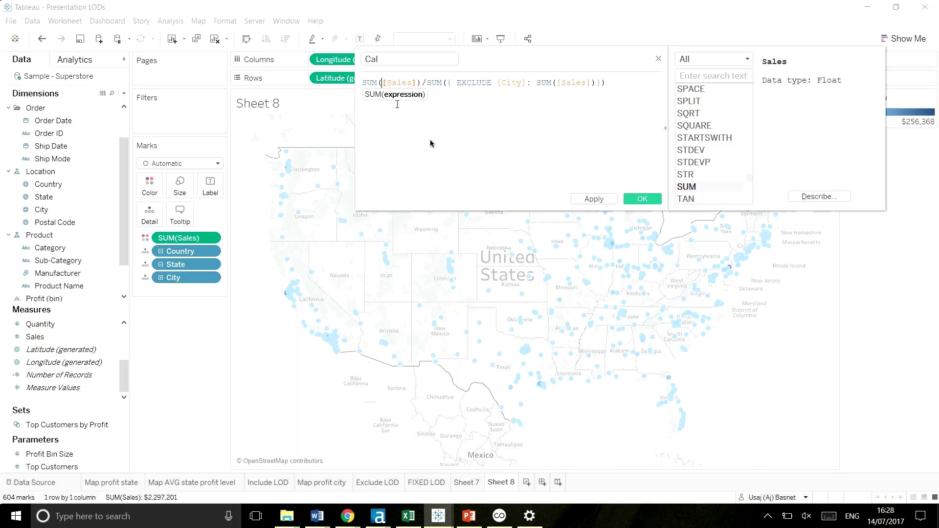
type(")")
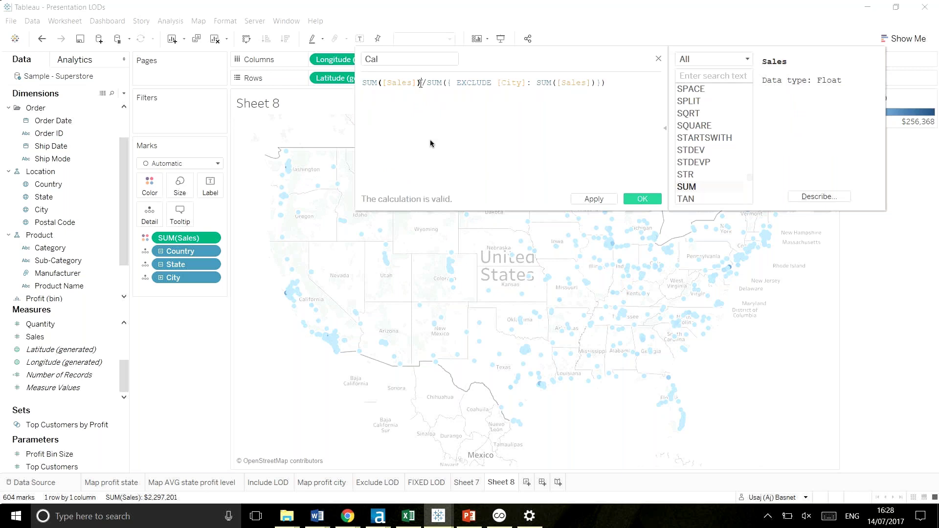
left_click(642, 198)
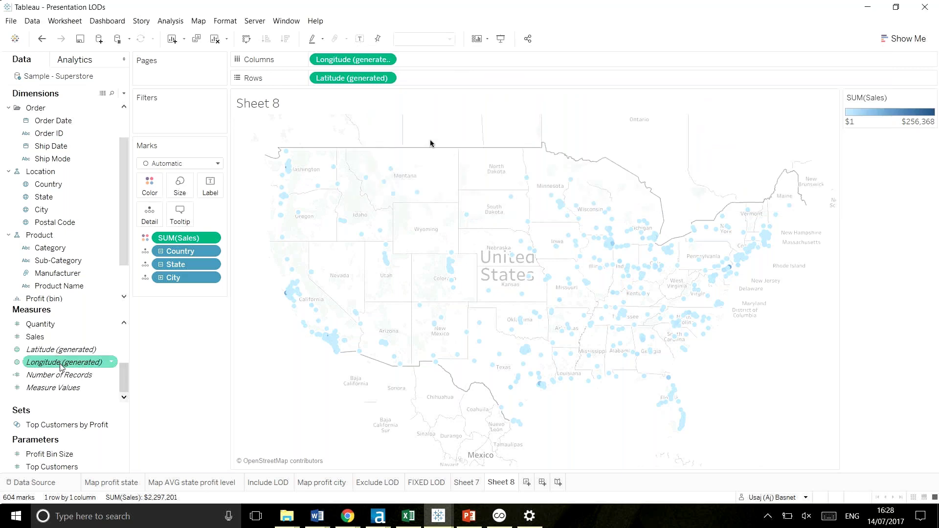
Colour the Sheet 8 map by the Cal measure instead of Sales and inspect the city mark in Montana.
scroll(79, 344, "up", 5)
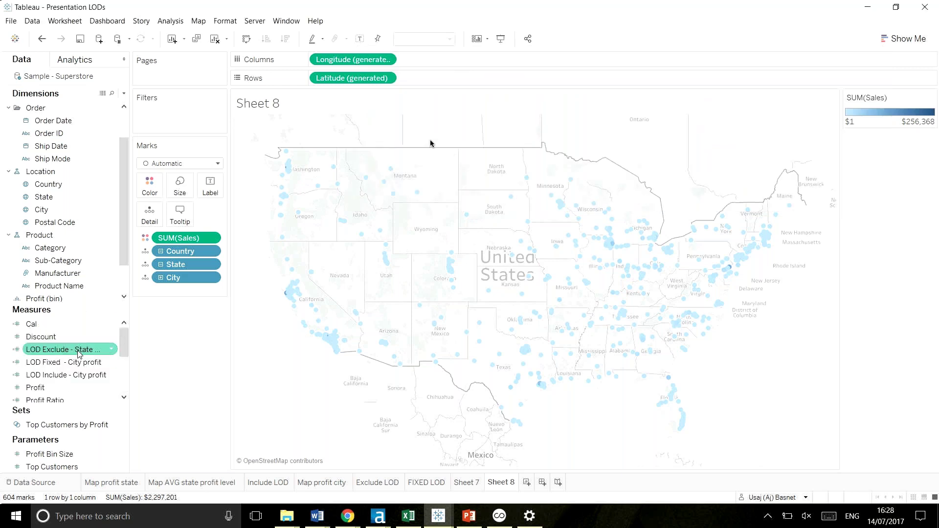
left_click(64, 328)
left_click_drag(66, 332, 146, 190)
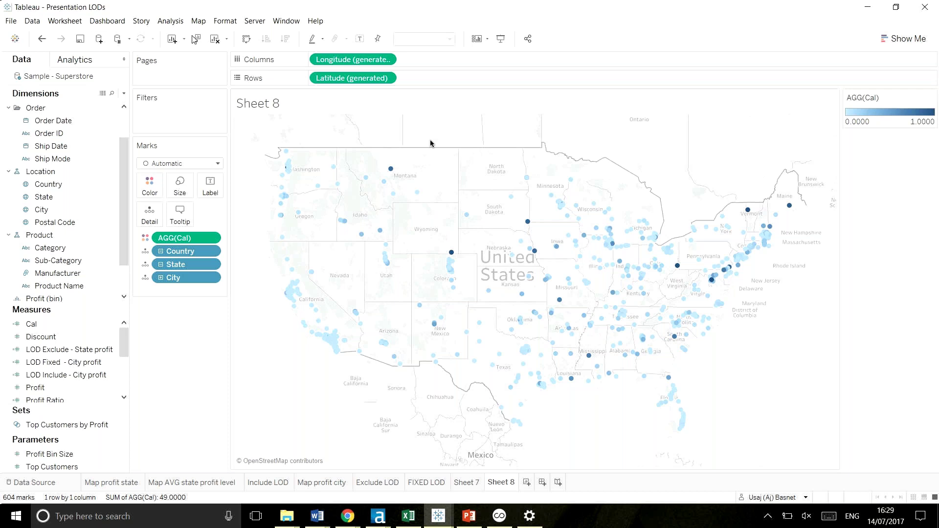
mouse_move(392, 169)
Go to the FIXED LOD sheet and review the formula of the LOD Fixed - City profit field.
left_click(424, 484)
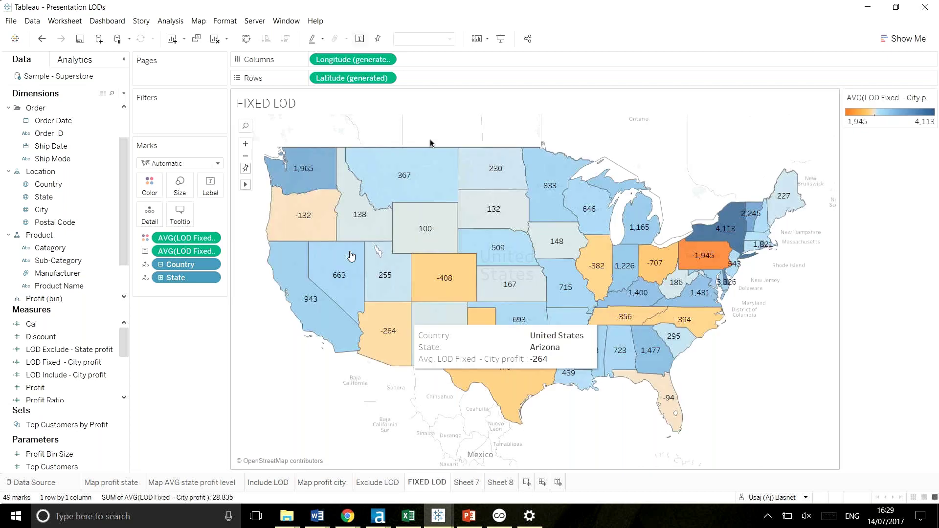
right_click(55, 362)
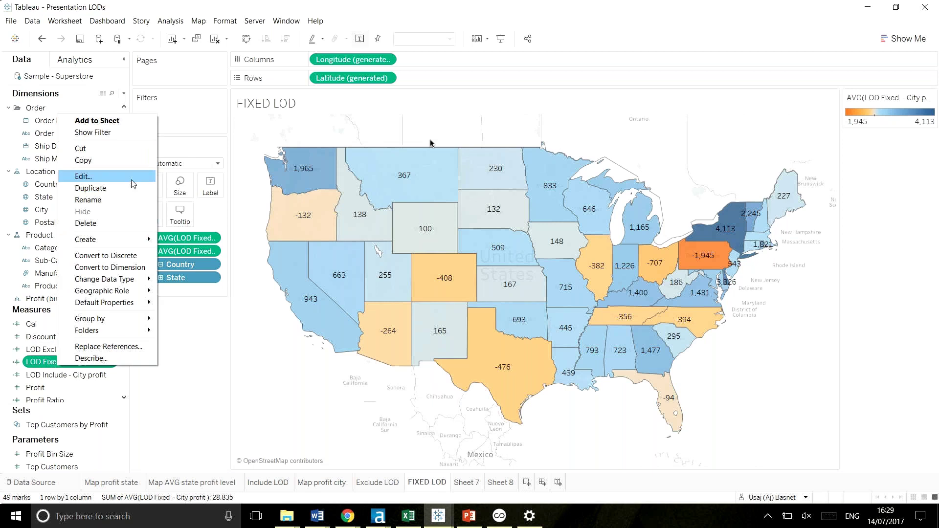
left_click(133, 184)
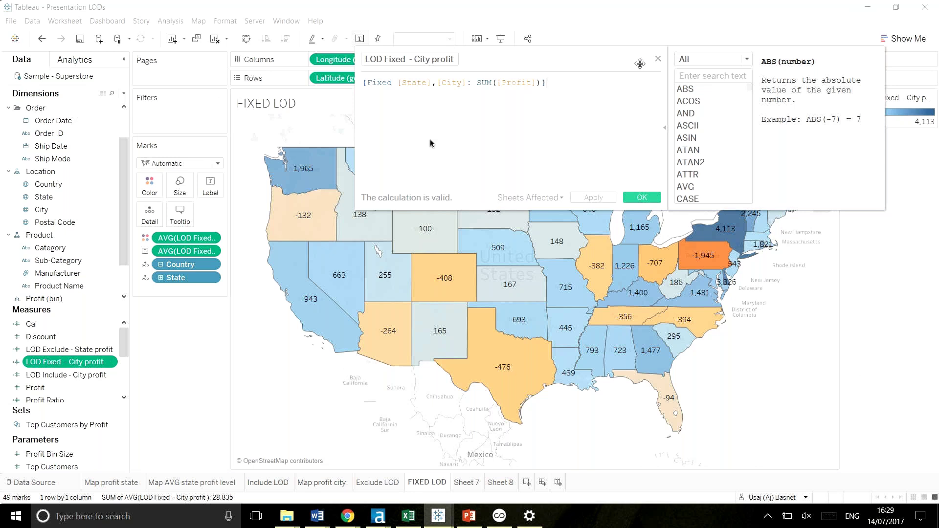
left_click(658, 59)
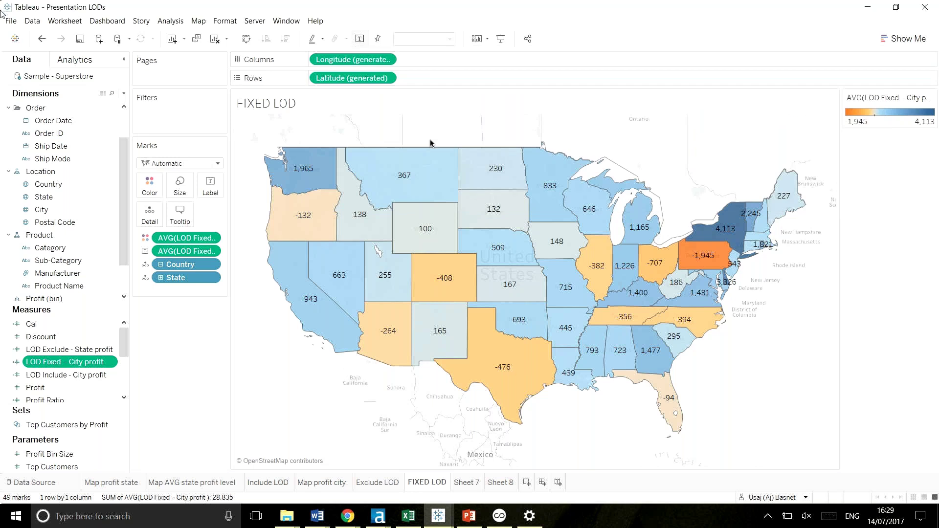
right_click(64, 371)
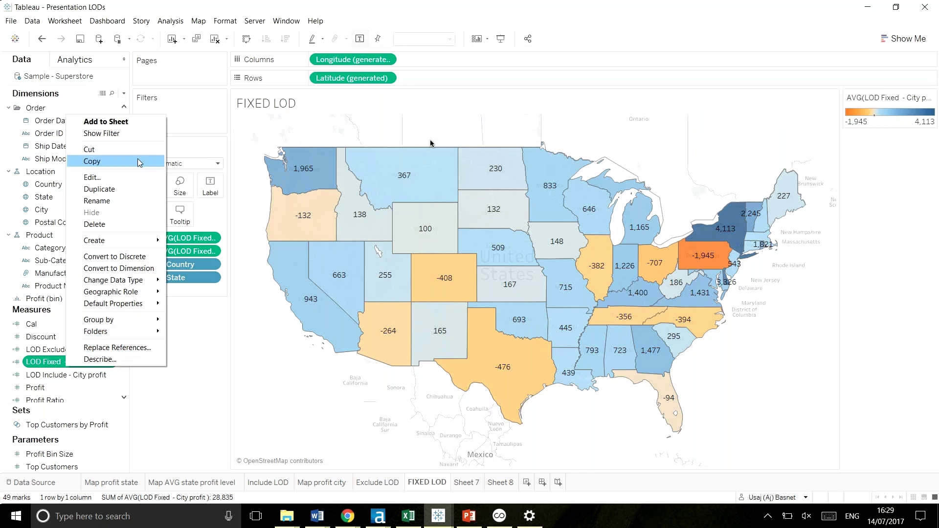
left_click(121, 178)
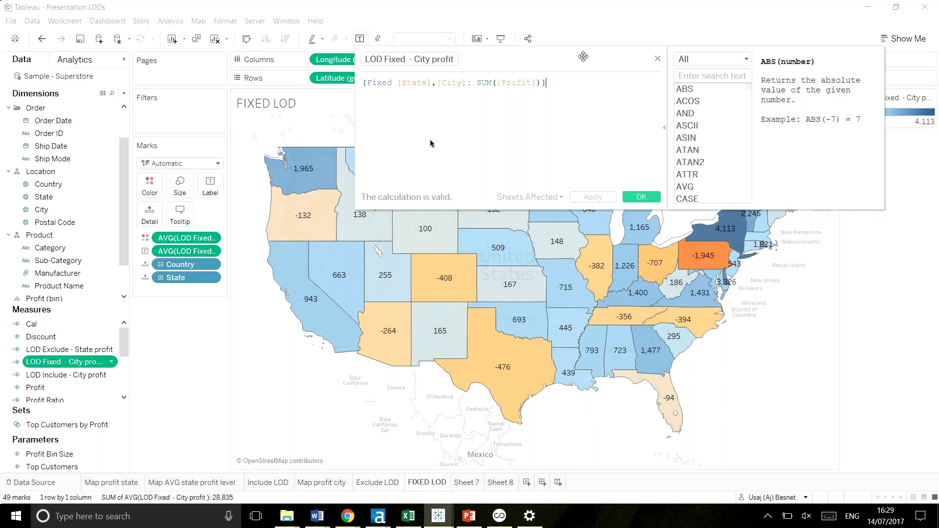
left_click(396, 84)
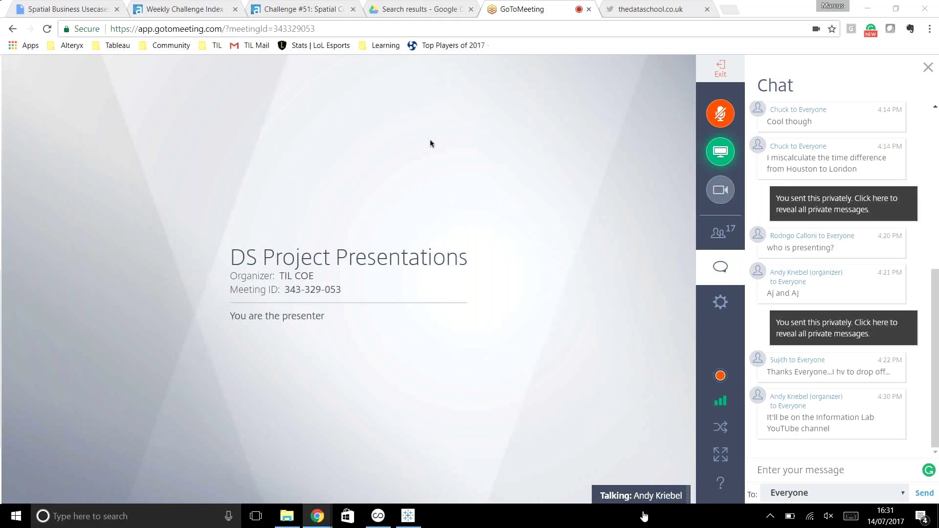
Switch to the Percentage of Total Presentation workbook in Tableau and present The problem dashboard full screen.
left_click(414, 519)
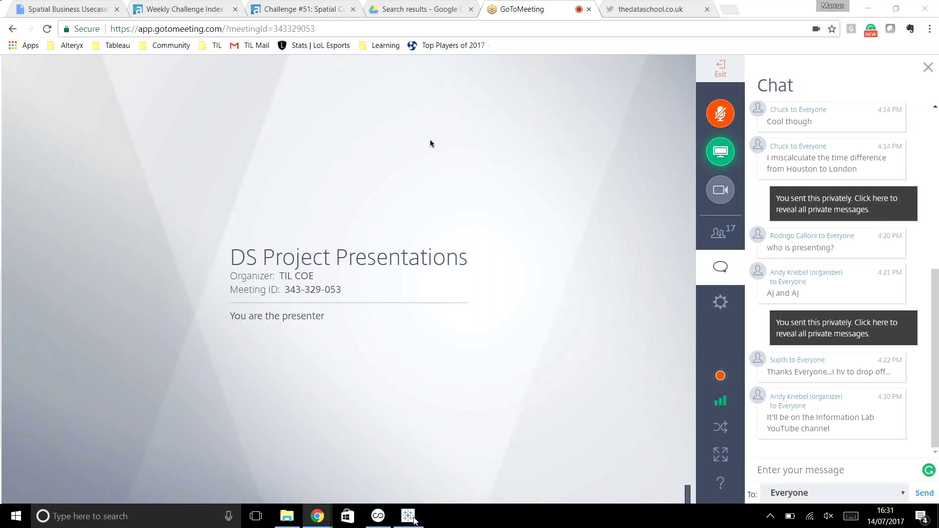
left_click(502, 39)
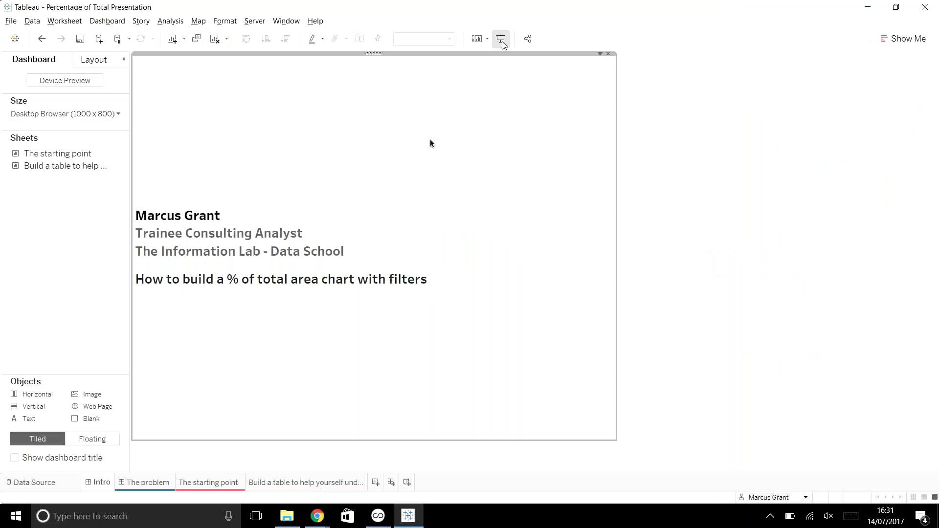
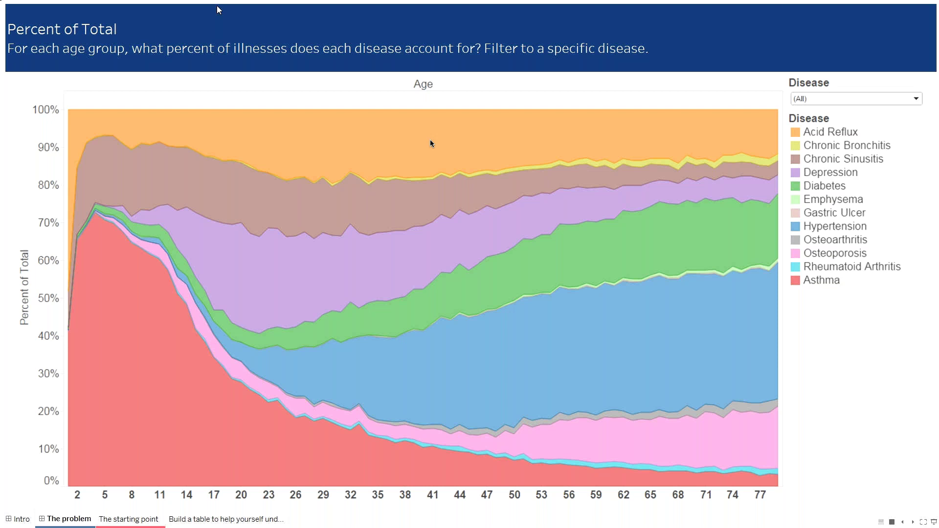
key("Escape")
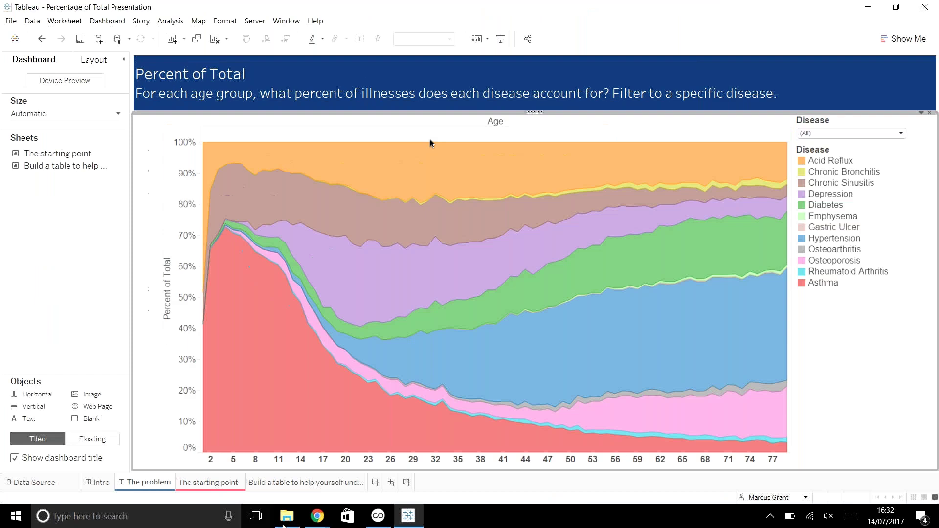
Go to The starting point sheet and review the underlying rows of the 6 - Percent of Total data source.
left_click(191, 483)
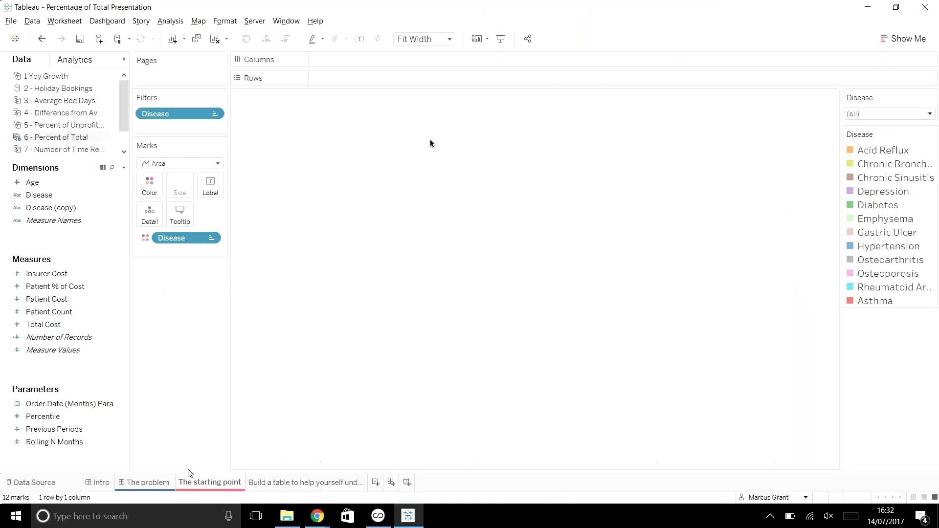
left_click(101, 168)
left_click_drag(512, 163, 508, 4)
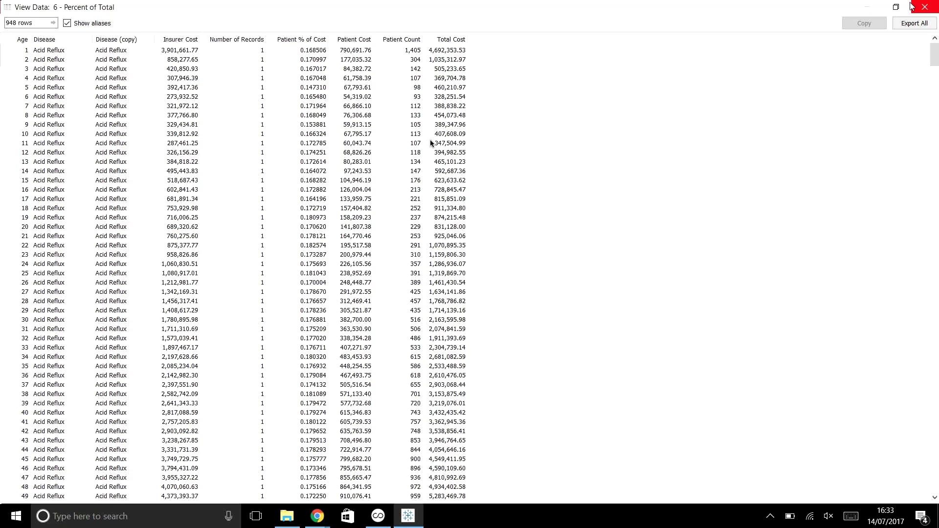
left_click(924, 7)
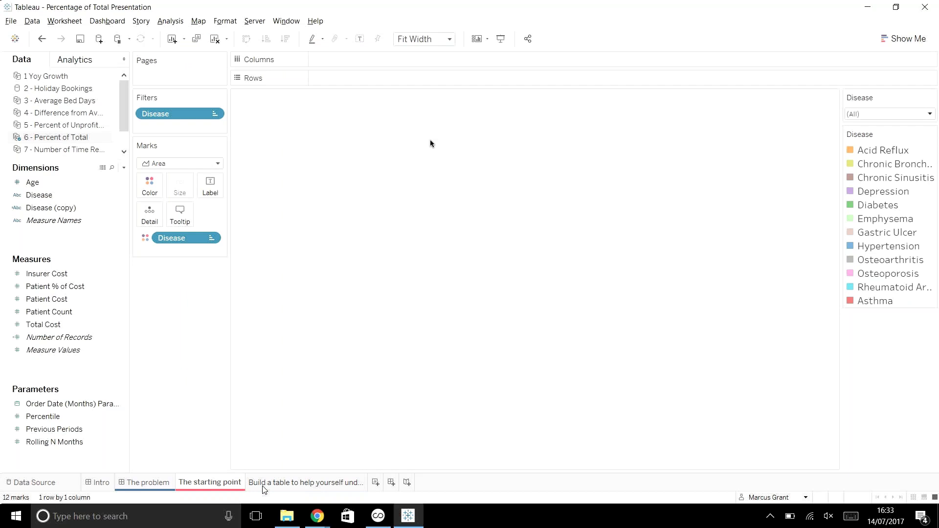
On the sheet Build a table to help yourself understand, place Age on Columns and Disease on Rows.
mouse_move(265, 494)
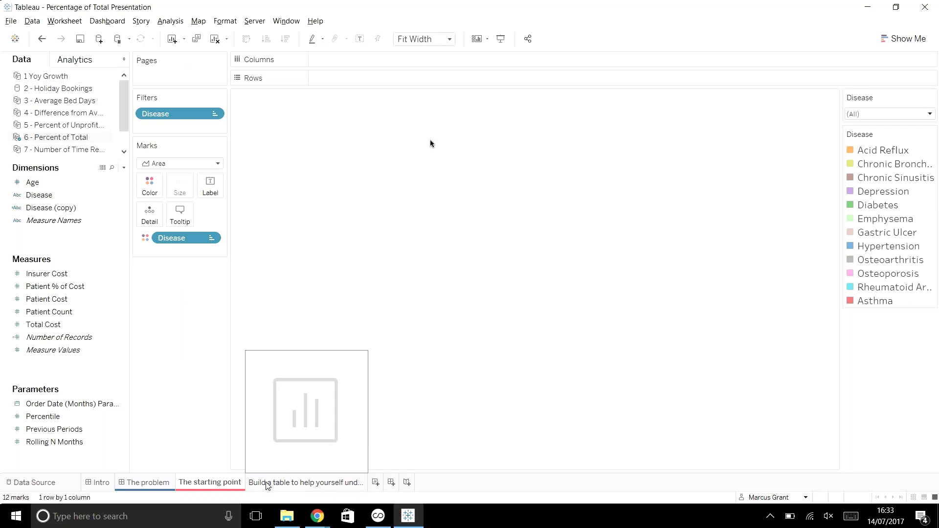
left_click(268, 483)
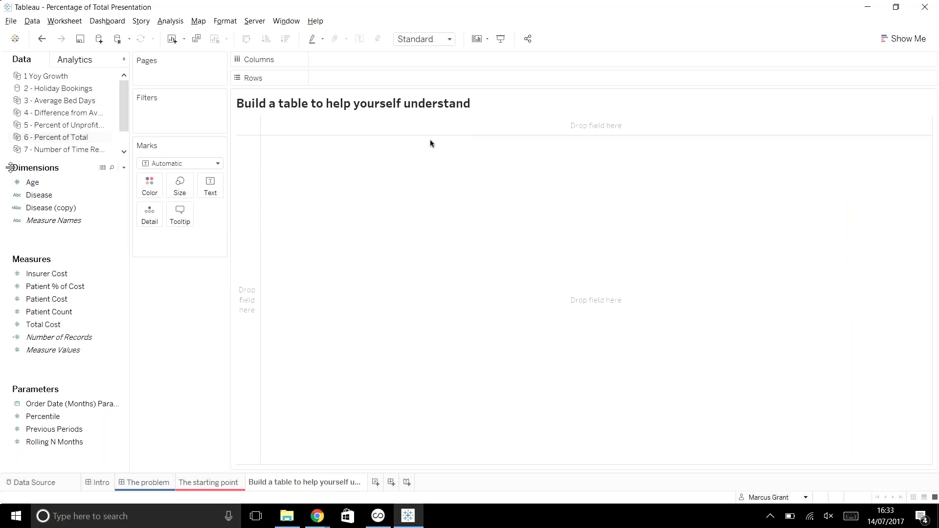
left_click(34, 185)
left_click_drag(35, 187, 375, 59)
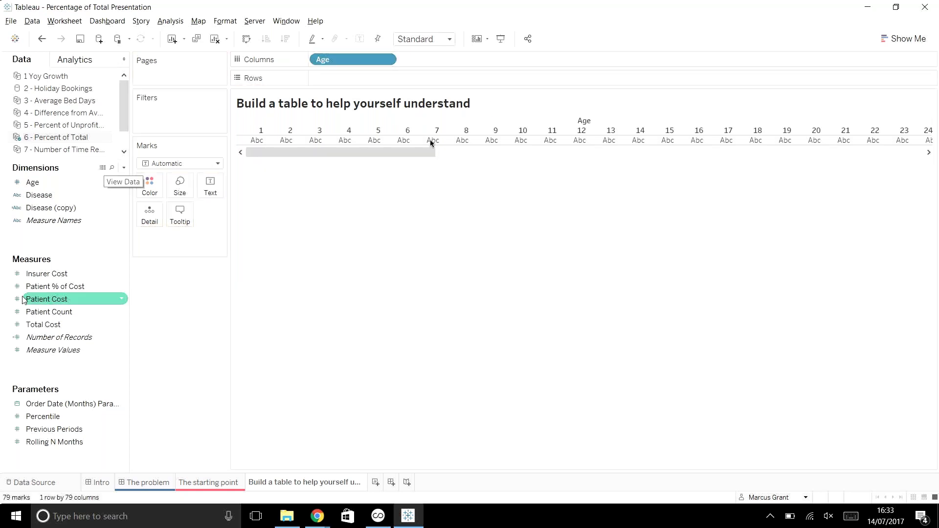
left_click(79, 195)
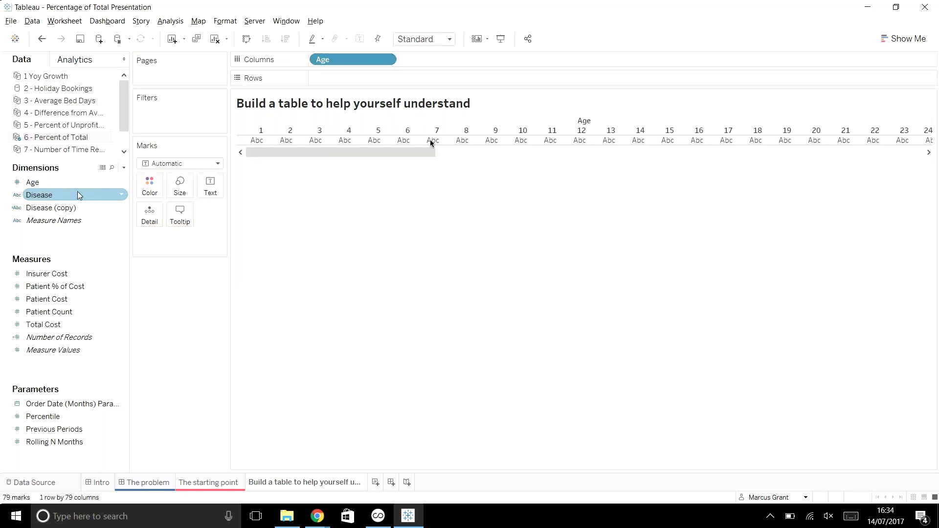
left_click_drag(80, 201, 389, 87)
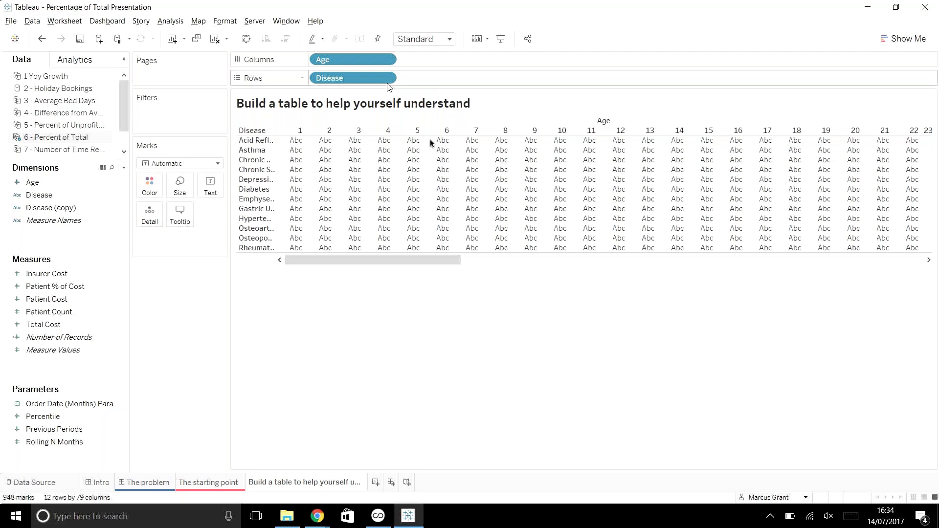
Show a Disease filter as a single-value dropdown and set it to (All).
left_click(122, 195)
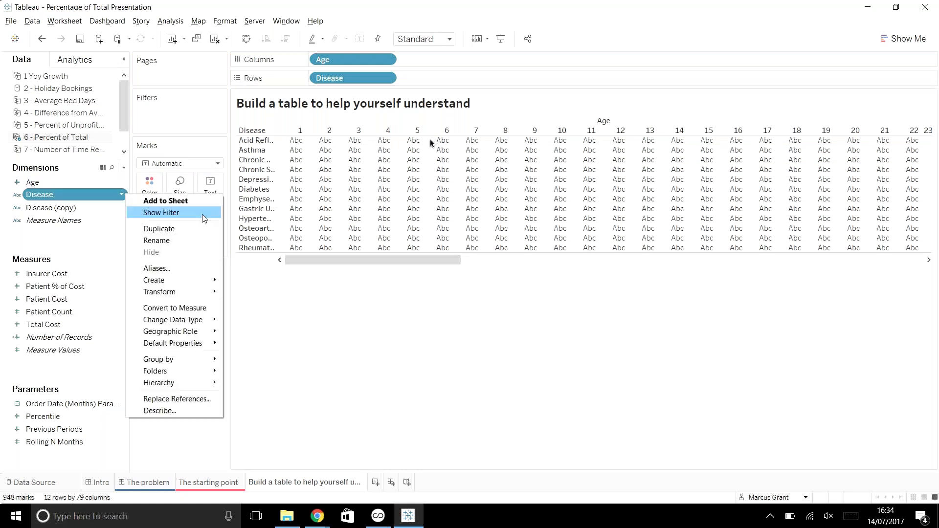
left_click(157, 210)
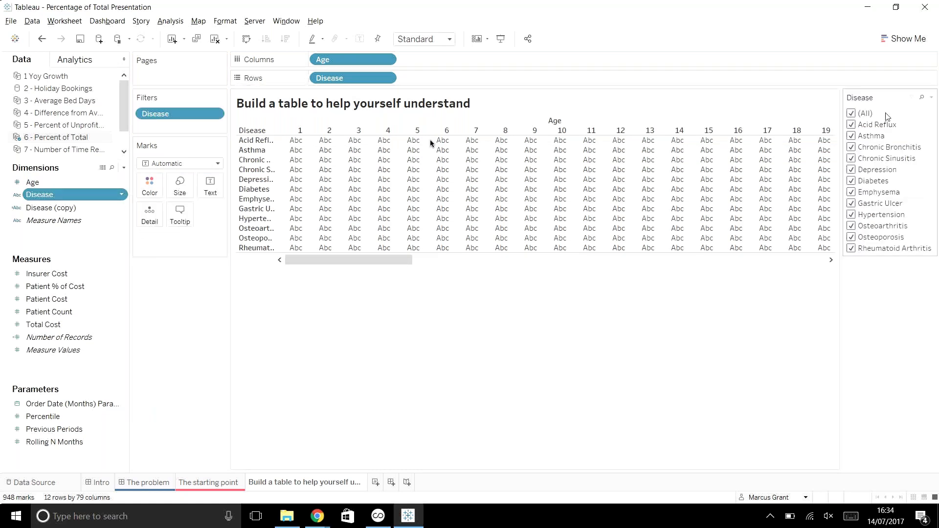
left_click(932, 97)
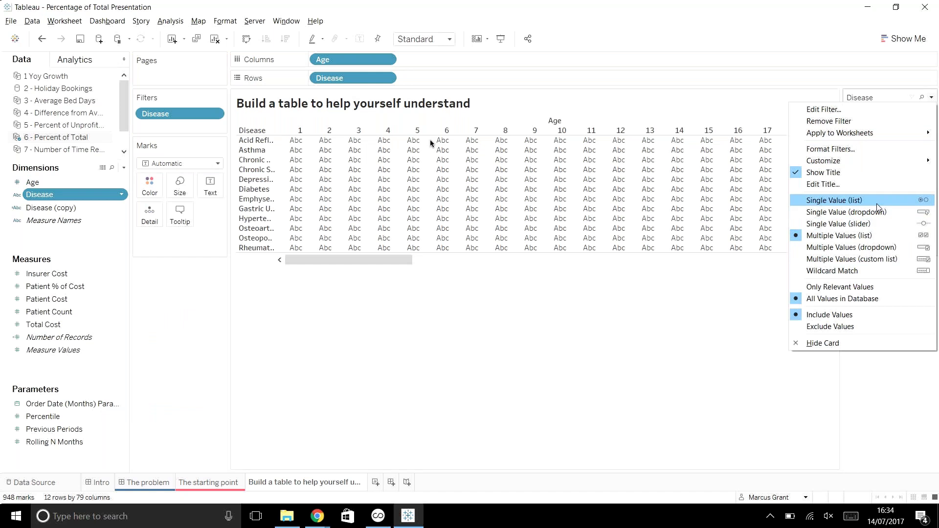
left_click(879, 213)
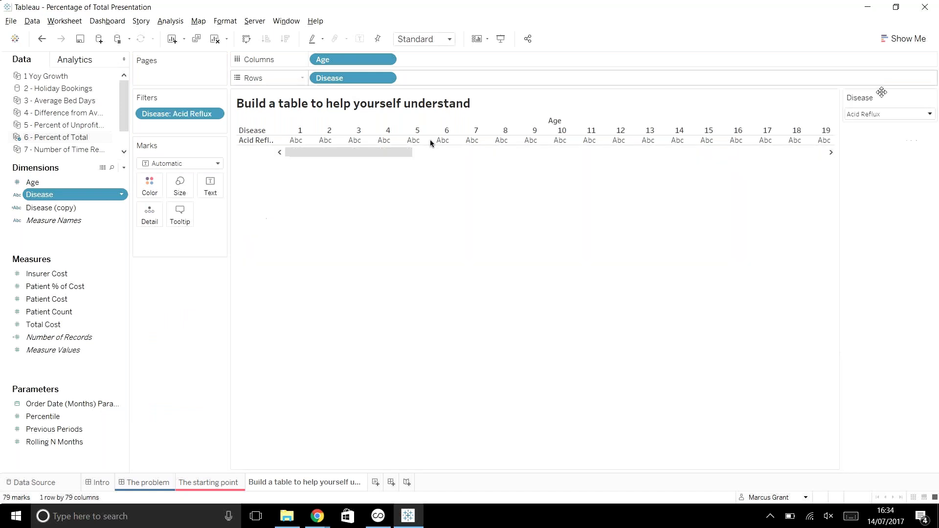
left_click(879, 116)
left_click(860, 140)
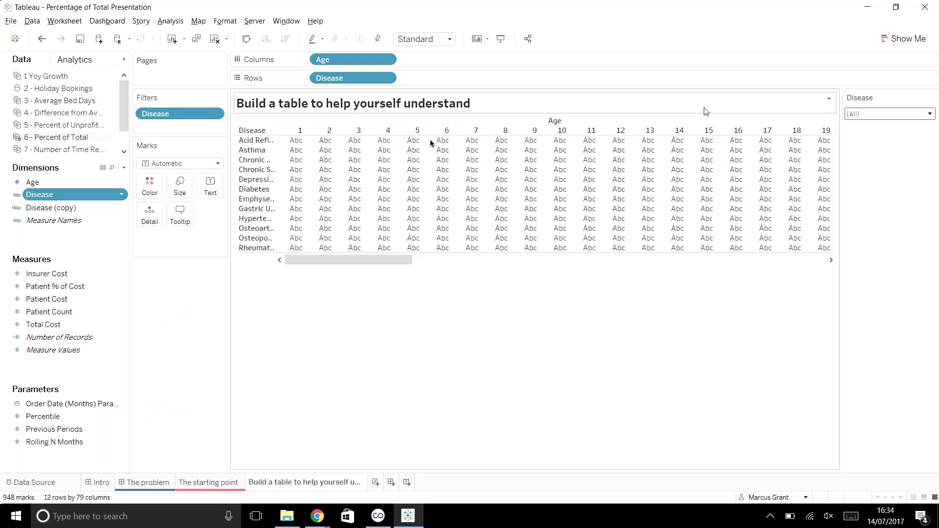
Add Patient Count as the table's values and set the view to Fit Height.
left_click(39, 304)
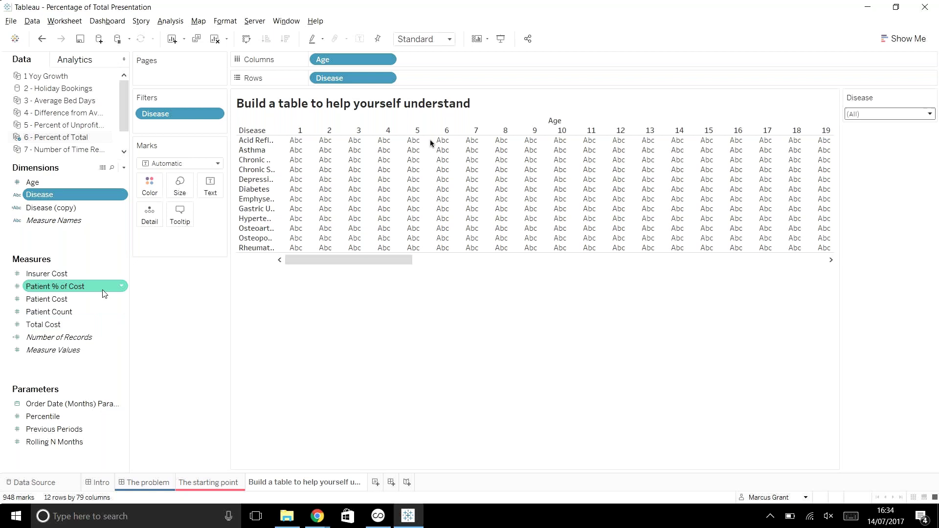
left_click(95, 312)
double_click(94, 311)
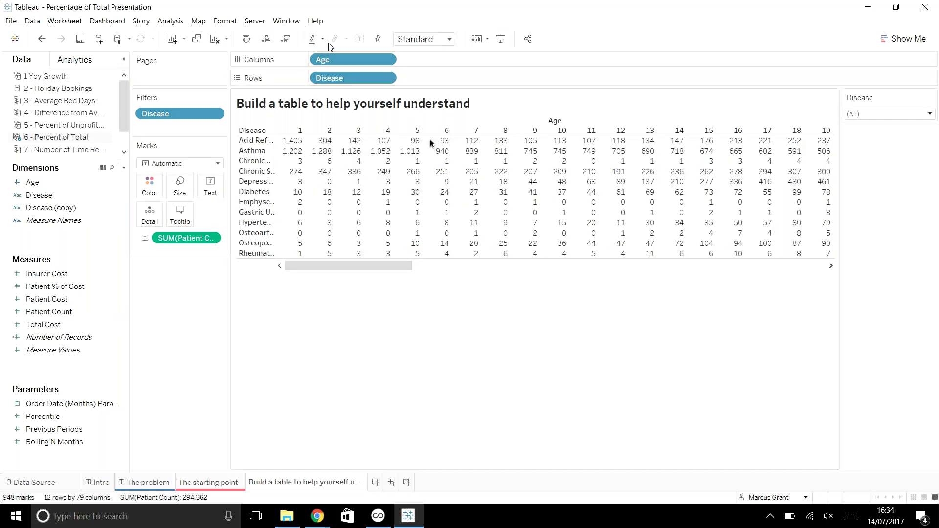
left_click(425, 39)
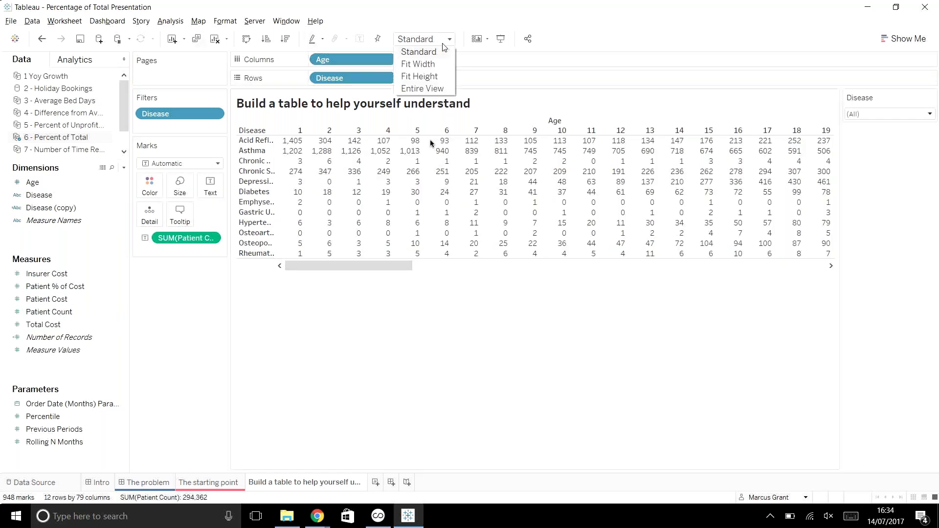
left_click(435, 77)
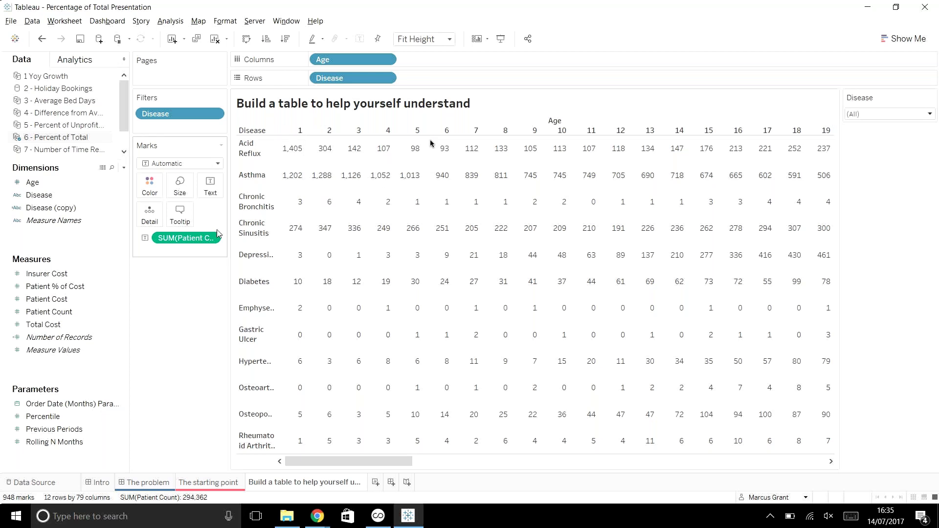
Revisit The problem dashboard, and apply the Percent of Total quick table calculation to SUM(Patient Count) in the table sheet.
left_click(161, 487)
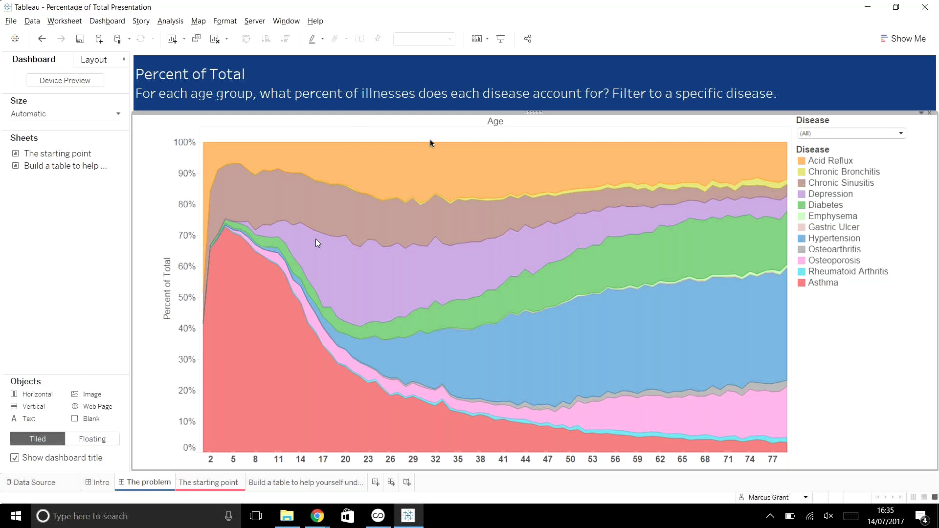
left_click(306, 483)
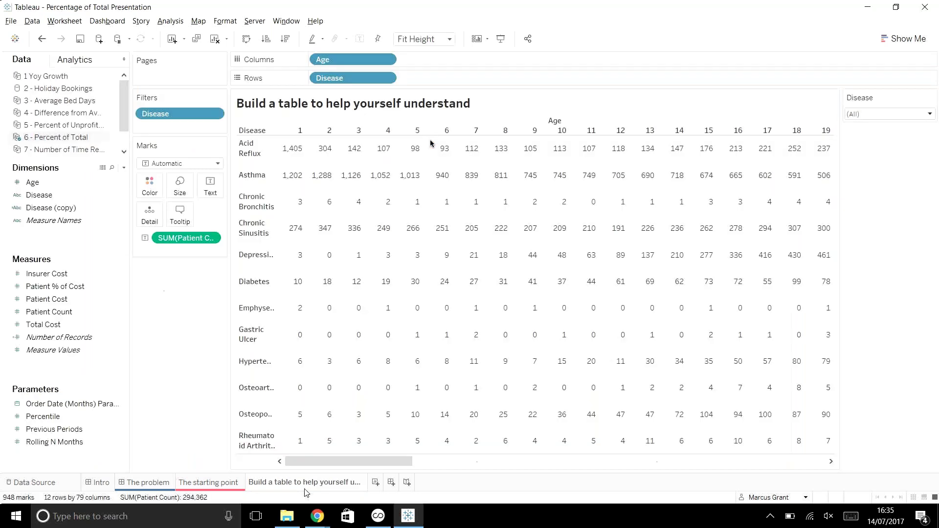
left_click(212, 238)
mouse_move(242, 407)
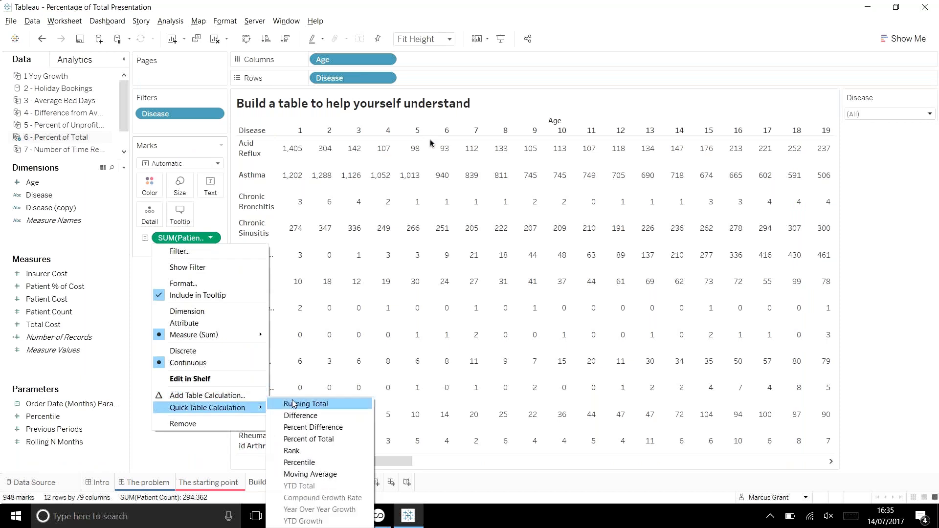
left_click(337, 439)
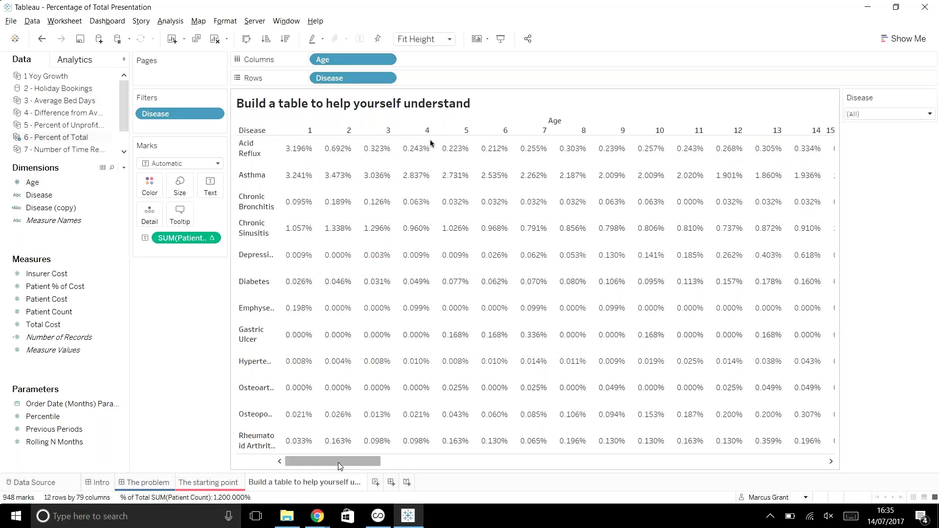
Change the percent-of-total calculation to compute down the table, across the diseases within each Age column.
mouse_move(340, 465)
left_mouse_down()
mouse_move(798, 459)
mouse_move(348, 461)
left_mouse_up()
left_click(209, 240)
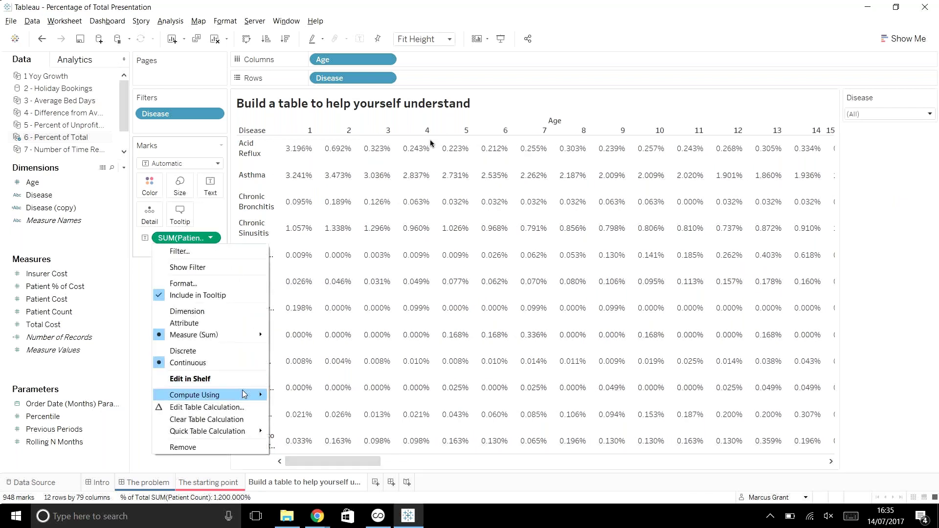
mouse_move(247, 394)
left_click(314, 408)
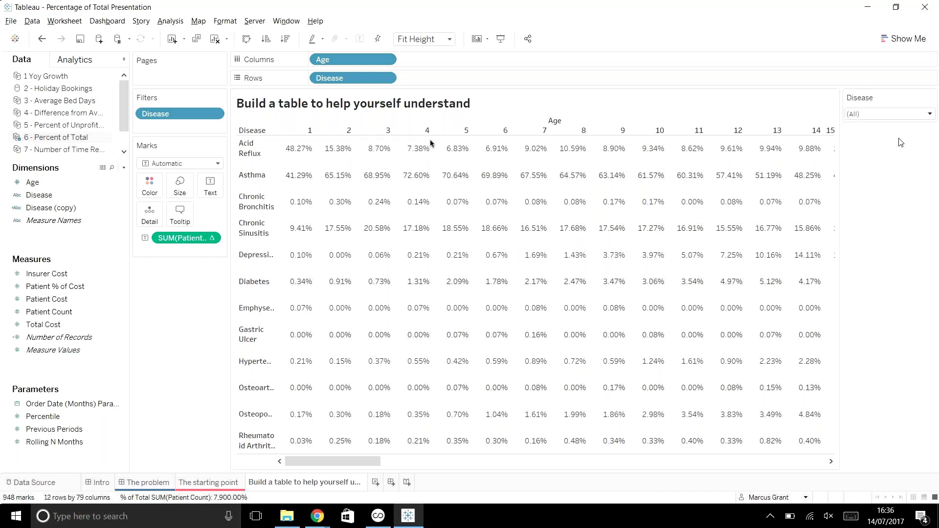
Filter the table to Acid Reflux to check its percentages, and reset the Disease filter to (All).
left_click(908, 113)
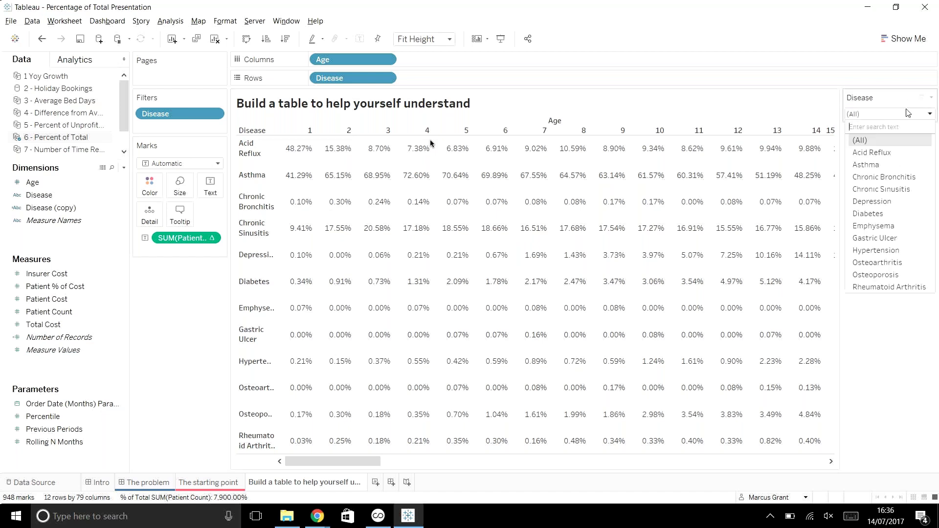
left_click(900, 152)
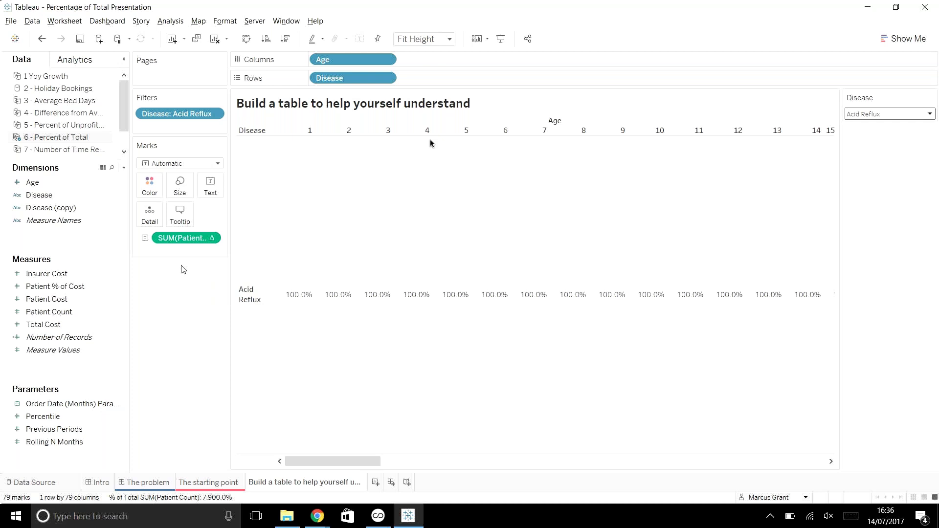
mouse_move(291, 297)
mouse_move(285, 330)
left_click(895, 118)
left_click(860, 141)
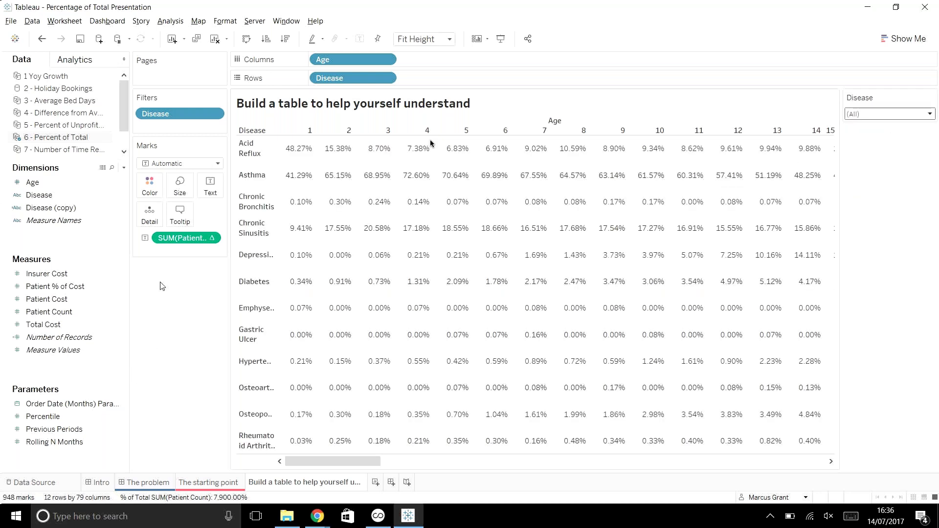
Create a new calculated field and name it Correct % of Total.
left_click(124, 167)
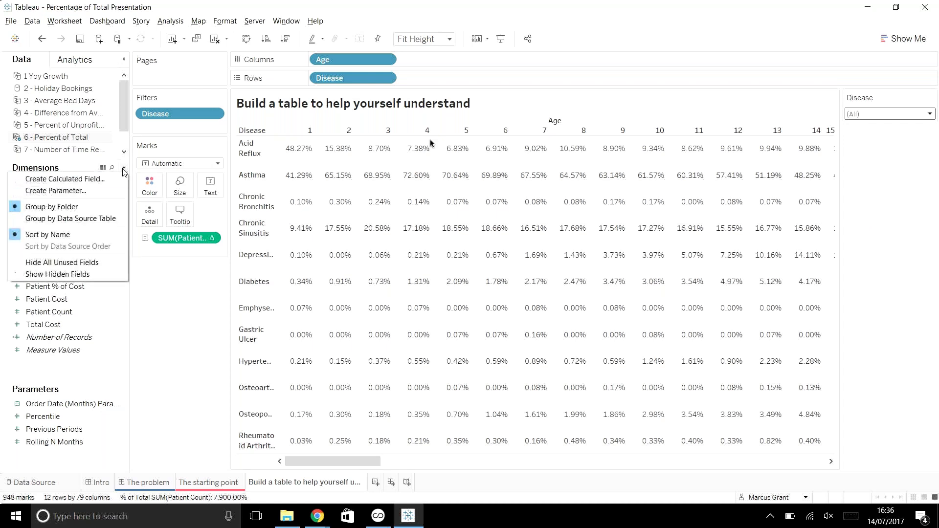
left_click(76, 179)
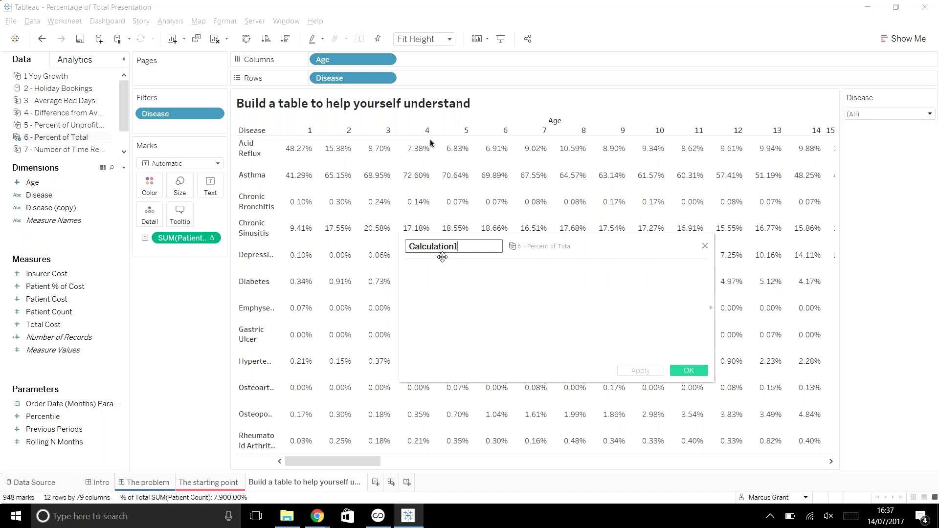
type("Correct % of Total")
key("Tab")
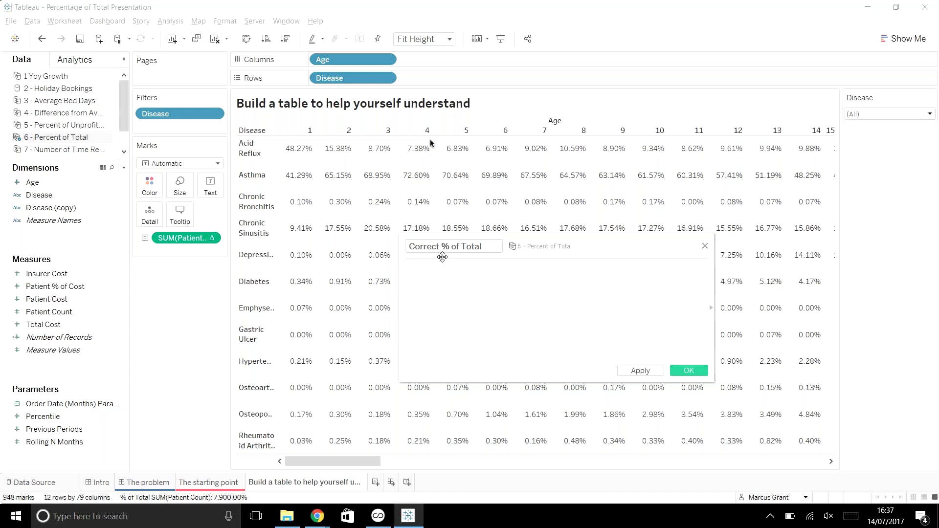
Begin the Correct % of Total formula with Sum([Patient Count].
type("Sum (")
type("patient")
key("Down")
key("Down")
key("Return")
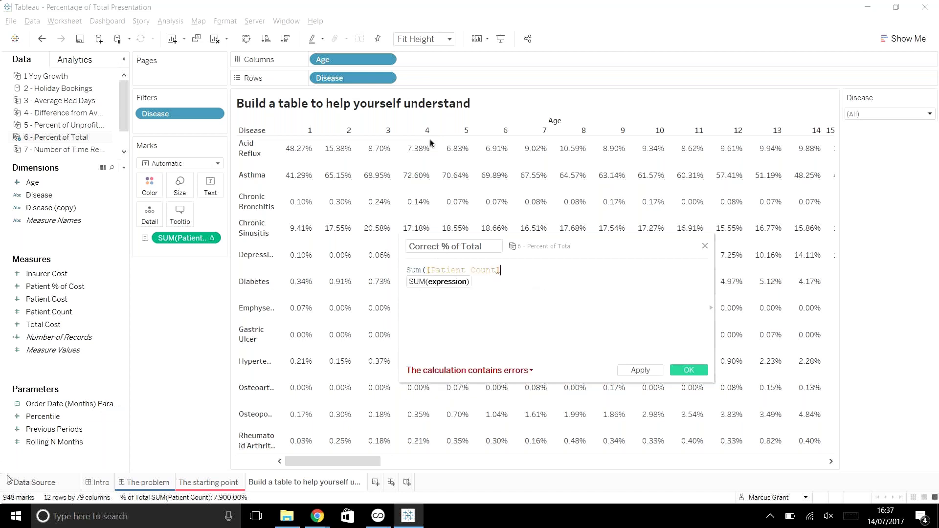
View the underlying data of 6 - Percent of Total and examine the Patient Count for Acid Reflux at age 1.
left_click(103, 168)
left_click_drag(436, 152, 436, 4)
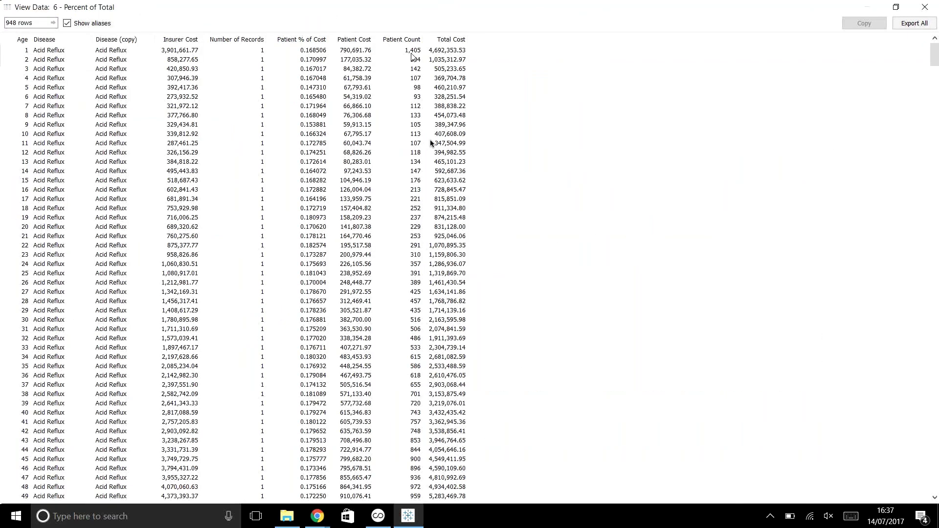
left_click(411, 52)
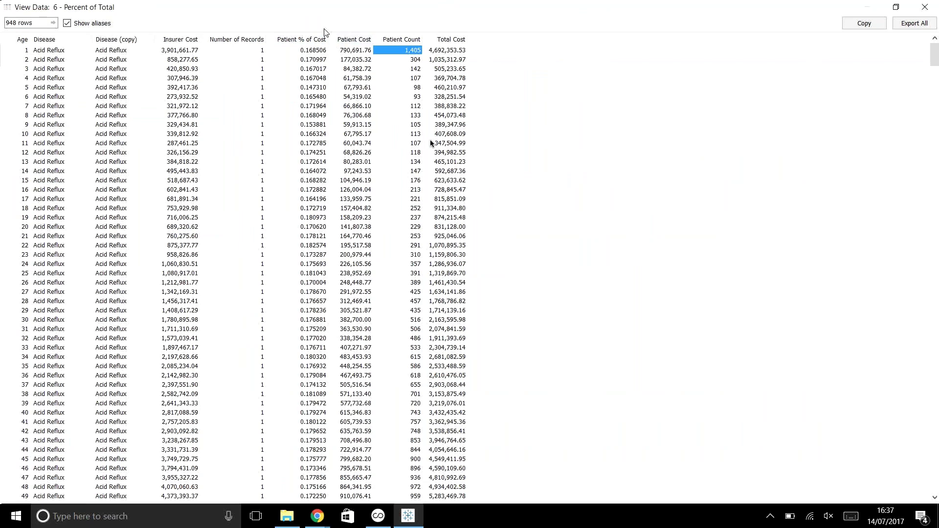
left_click(925, 7)
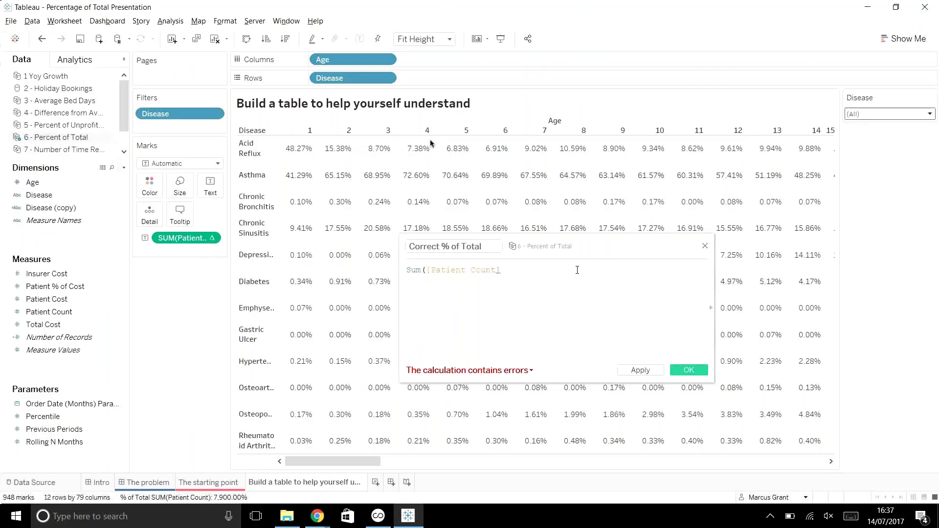
Close the parenthesis of the Patient Count sum and divide it by an empty SUM() in the formula.
left_click(512, 265)
type(")")
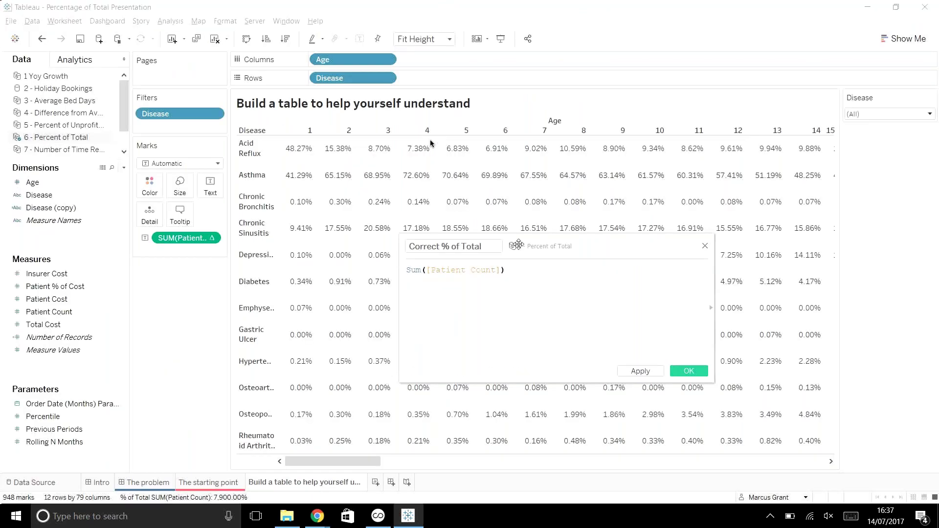
key("Return")
type("/")
key("Return")
type("SUM")
key("Return")
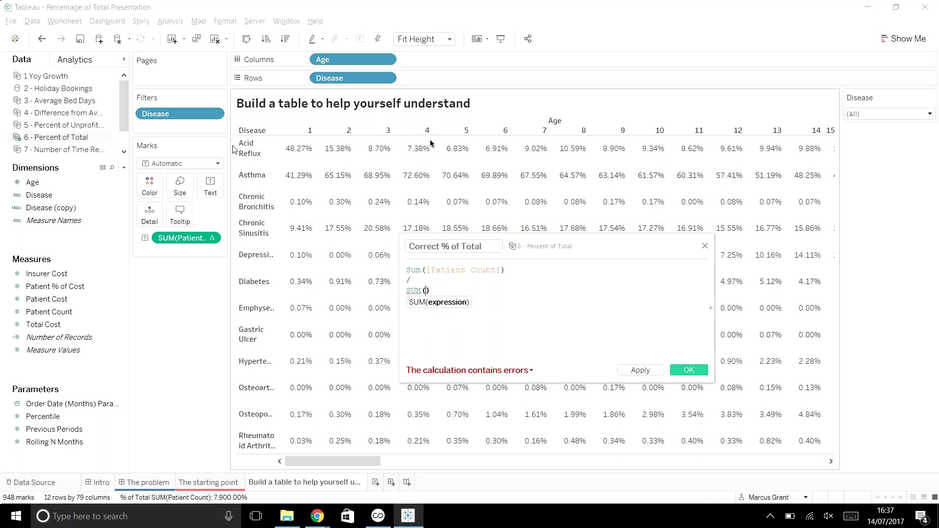
Highlight the Acid Reflux value for age 1 in the table and clear the selection.
left_click(293, 146)
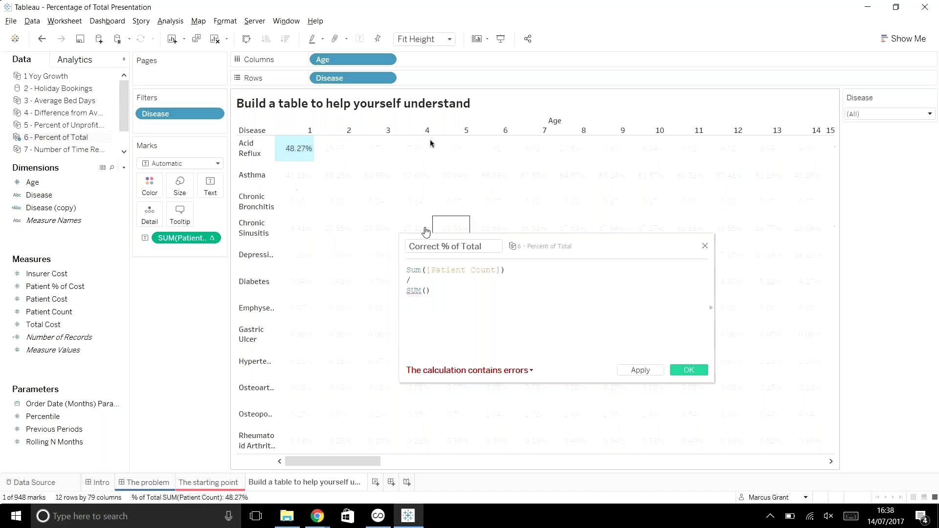
mouse_move(366, 183)
left_click(297, 155)
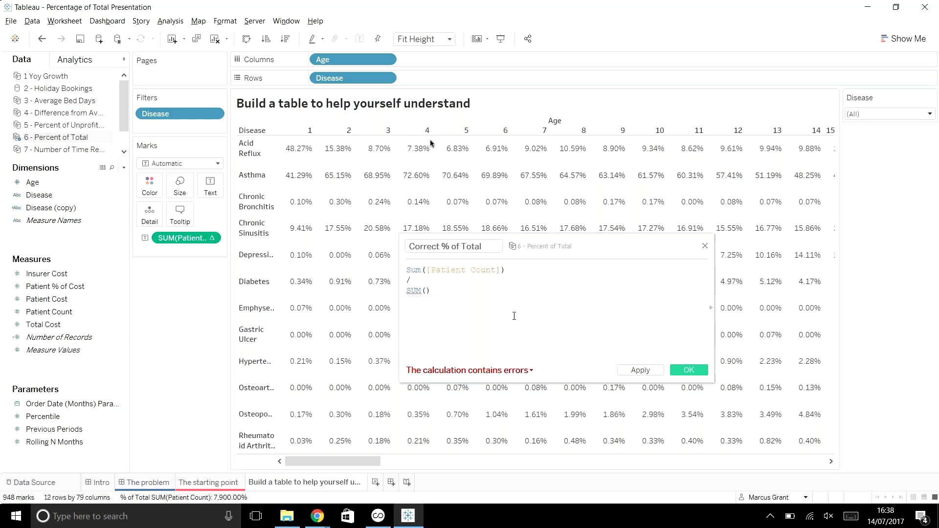
Inside the denominator's SUM, enter a level-of-detail expression beginning {FIXED [Age] : SUM().
left_click(425, 291)
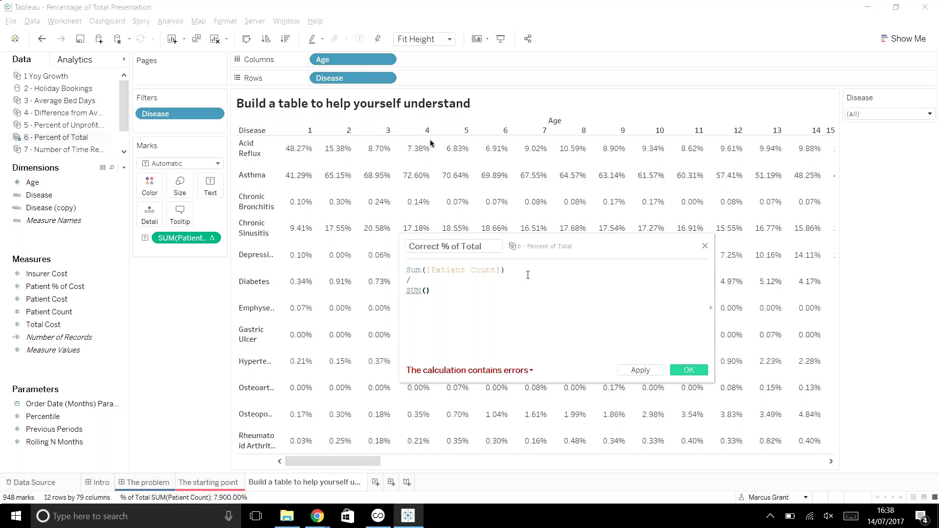
type("[FIXED")
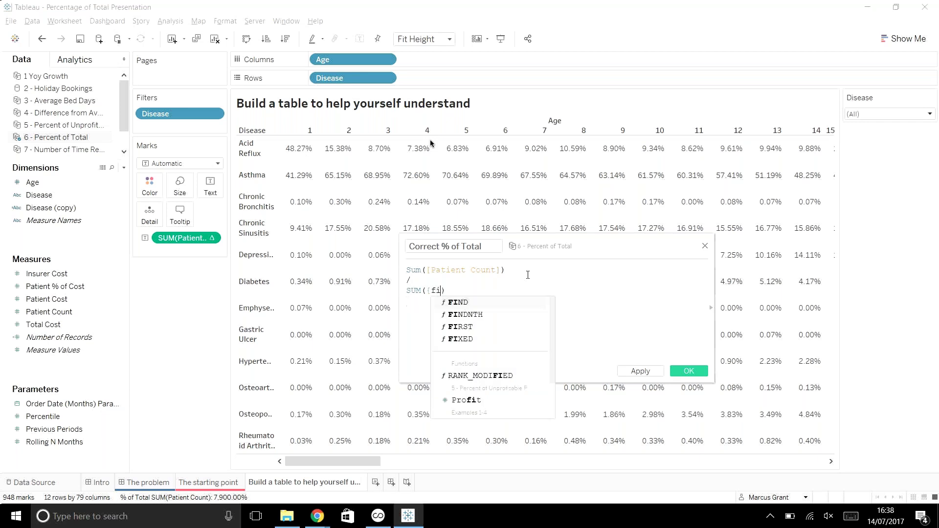
key("Left")
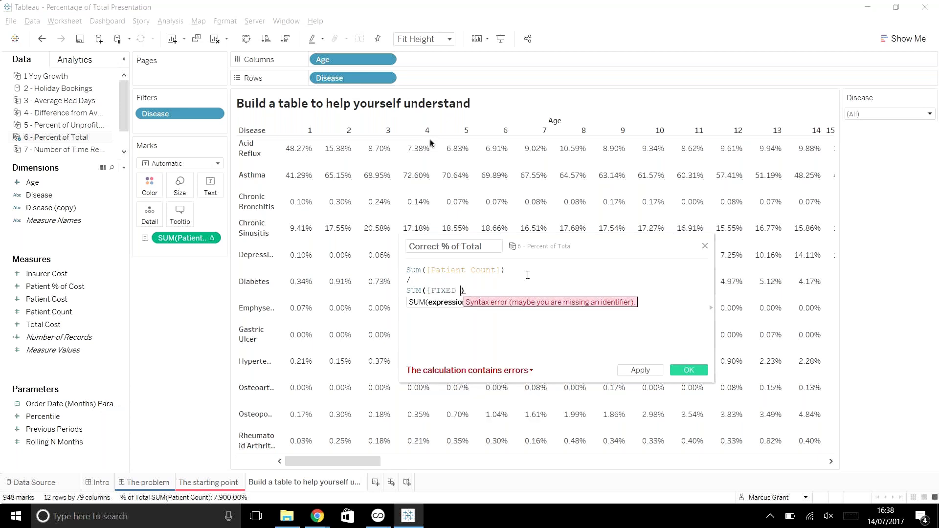
type("age")
key("Return")
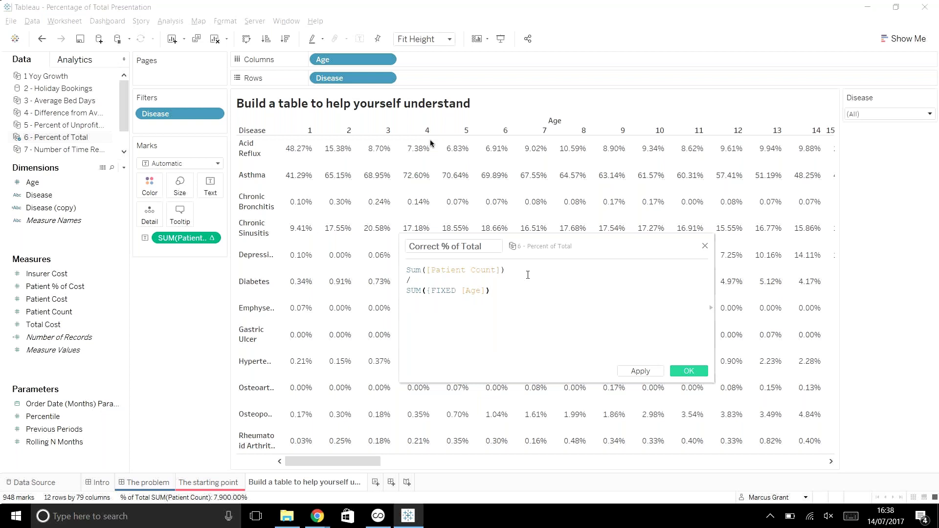
type(": sum")
key("Return")
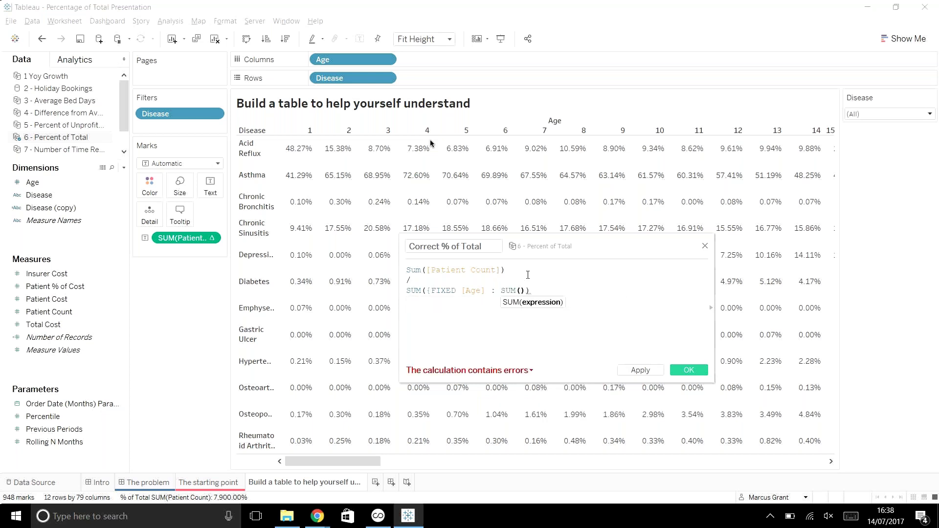
Complete the denominator as SUM({FIXED [Age] : SUM([Patient Count])}) and save the calculated field.
type("patient")
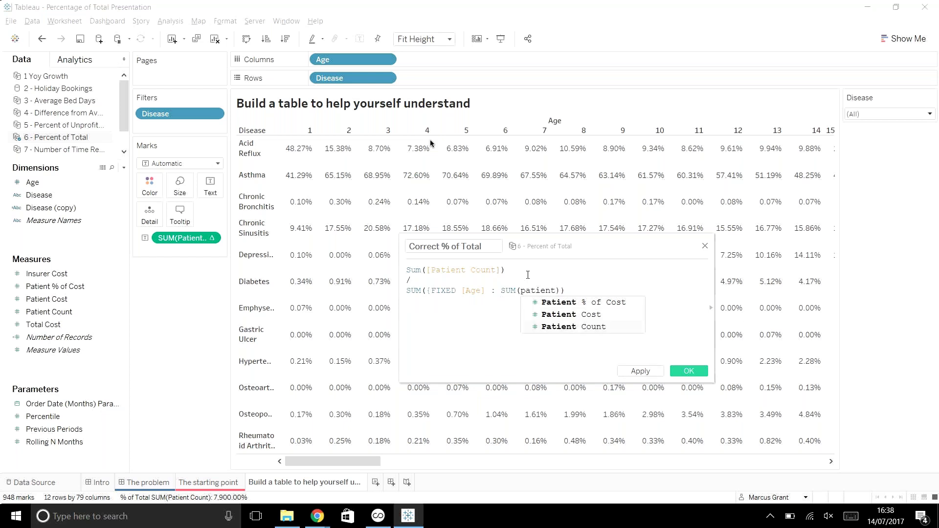
key("Return")
type("}")
key("BackSpace")
key("Left")
type("}")
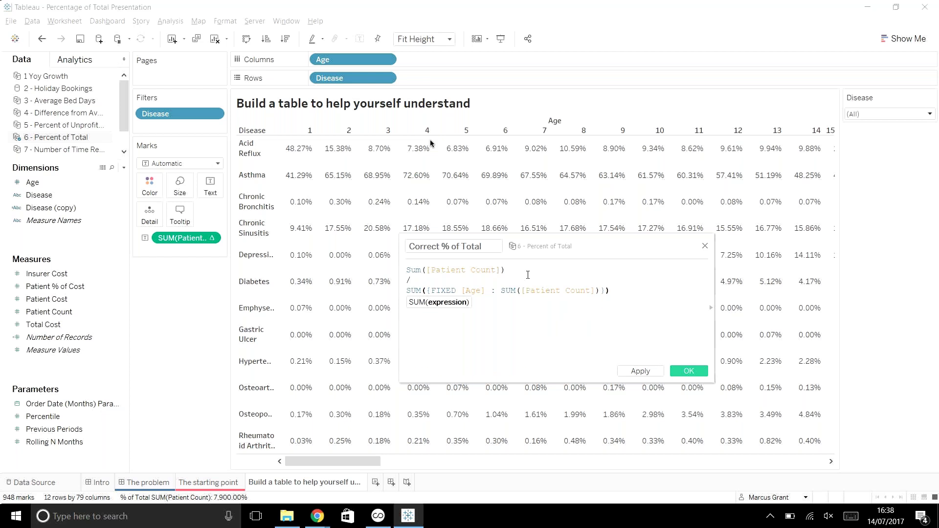
key("Right")
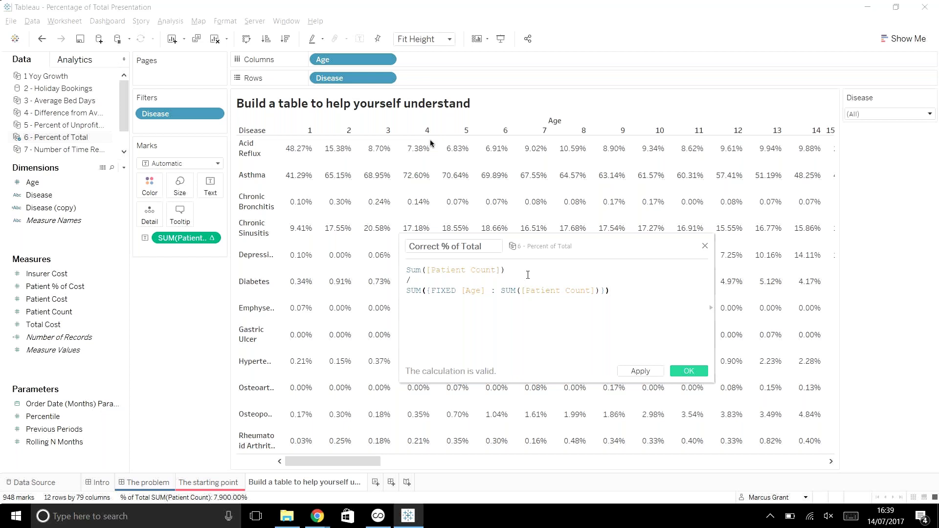
left_click(690, 372)
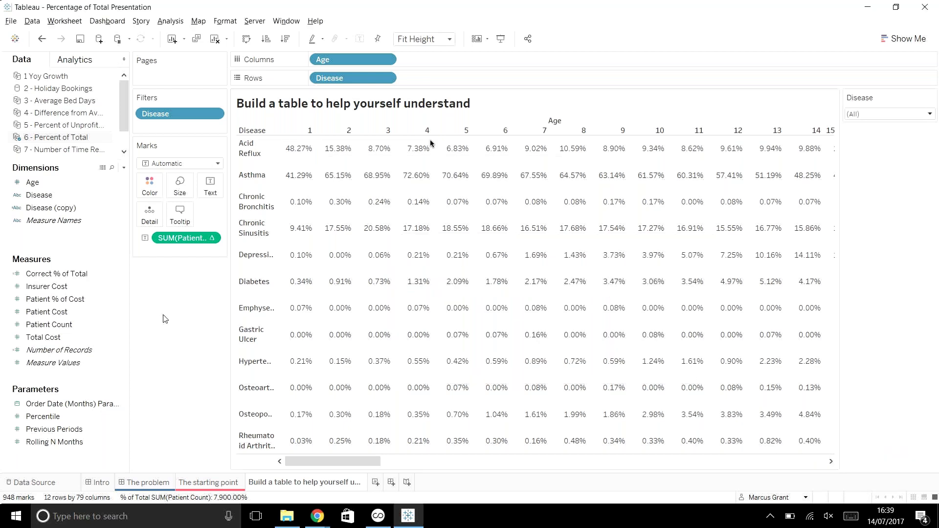
Set the default number format of Correct % of Total to Percentage with 2 decimals and replace the table's text measure with it.
left_click(83, 277)
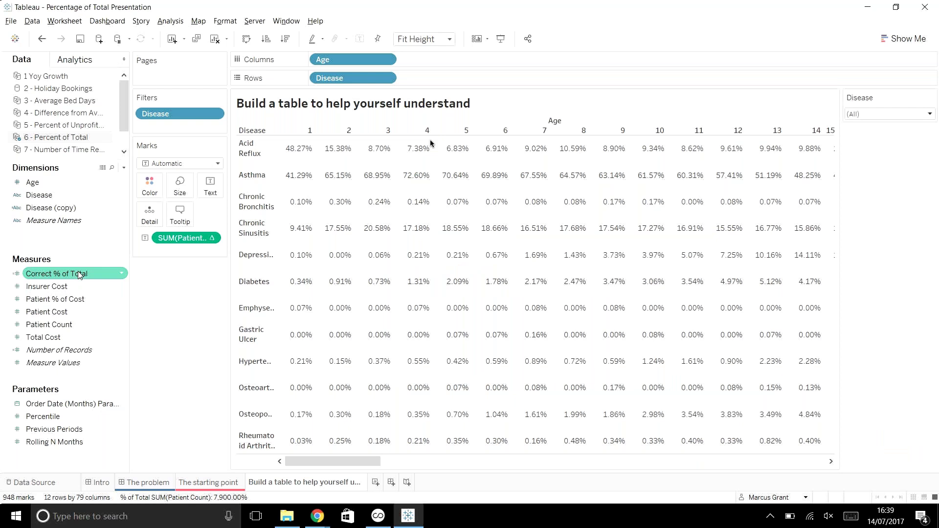
left_click(121, 277)
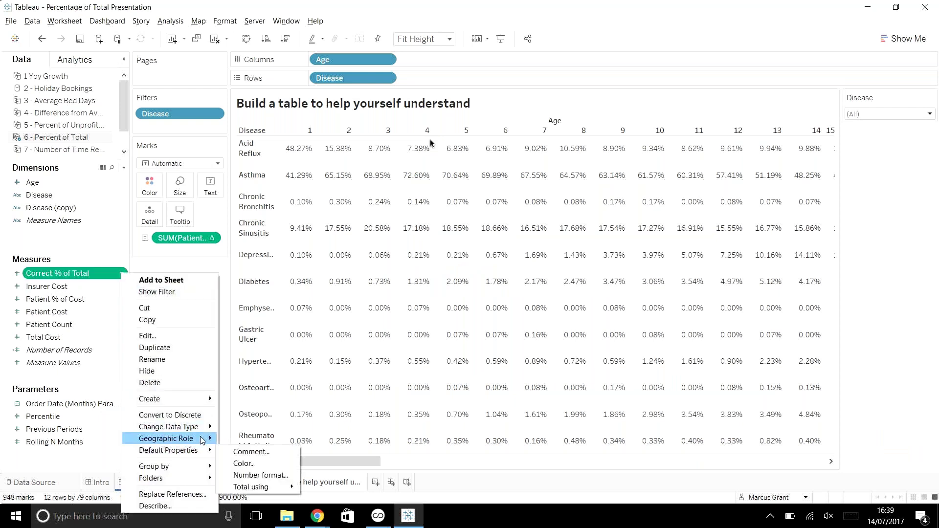
mouse_move(202, 450)
left_click(263, 475)
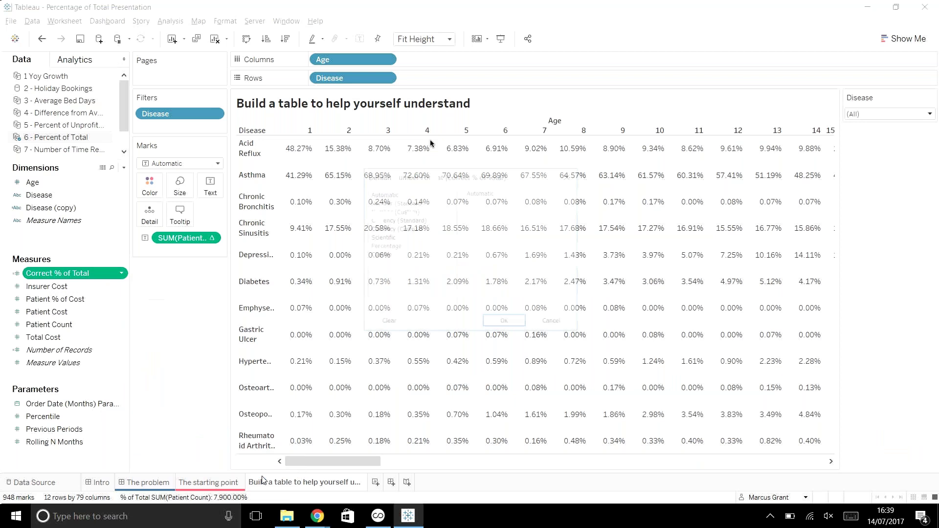
left_click(375, 248)
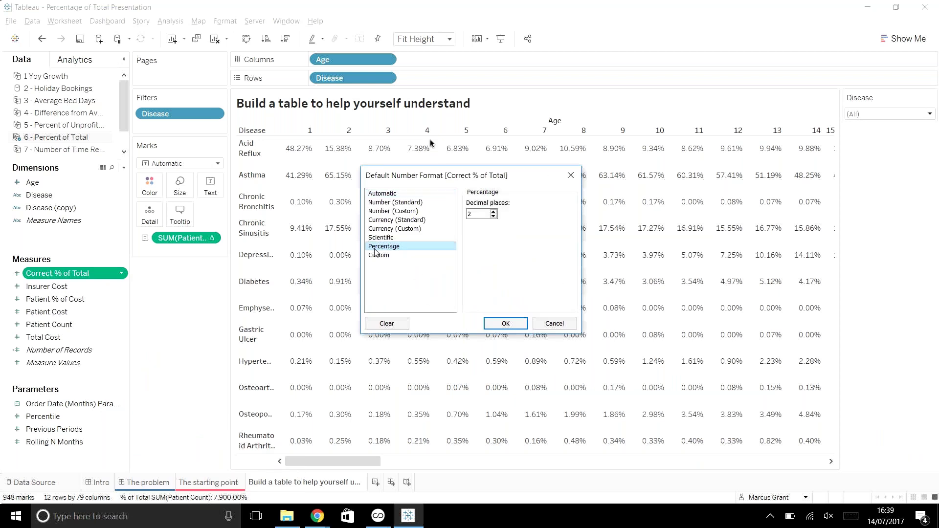
left_click(506, 323)
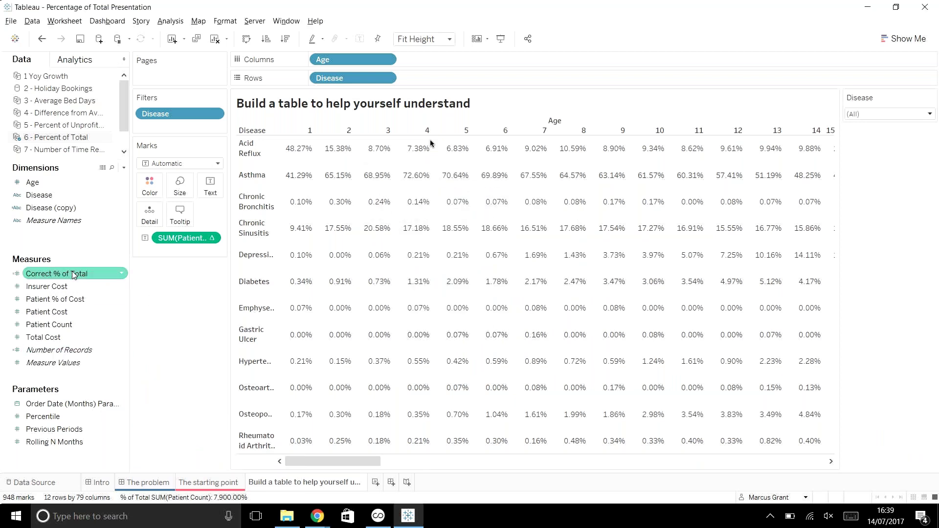
left_click_drag(72, 270, 189, 236)
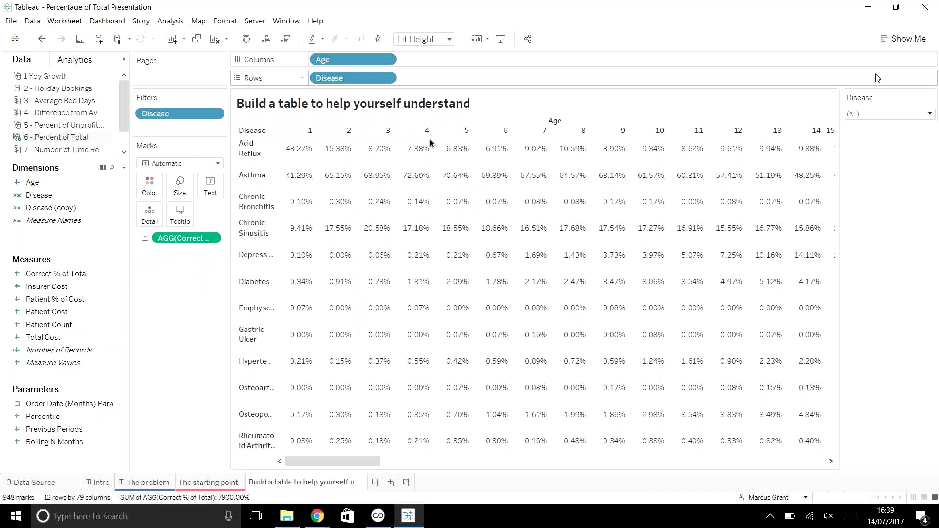
Filter the table to Acid Reflux to check its percentages, and reset the Disease filter to (All).
left_click(875, 113)
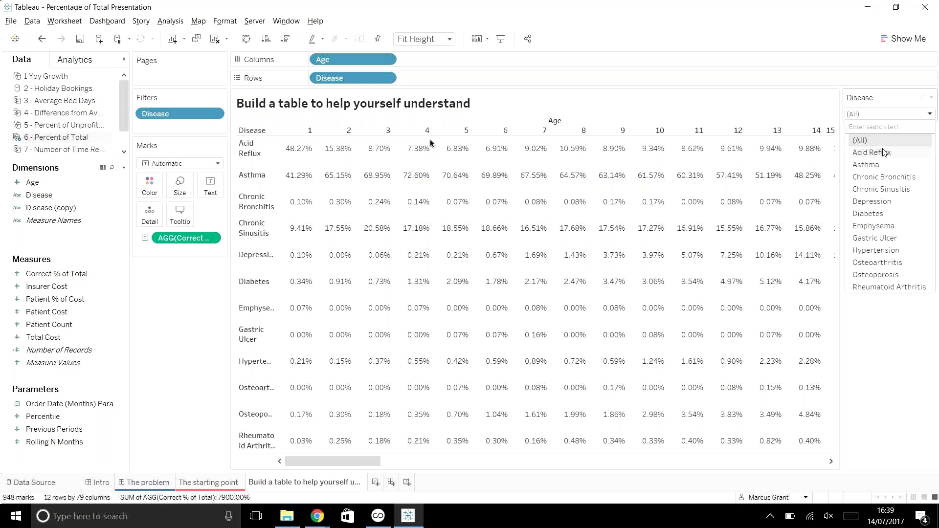
left_click(870, 153)
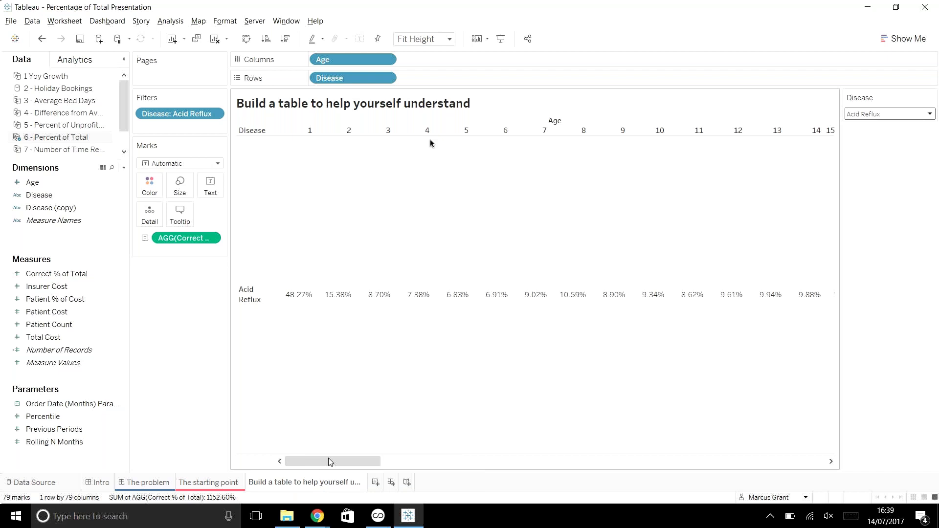
left_click(912, 116)
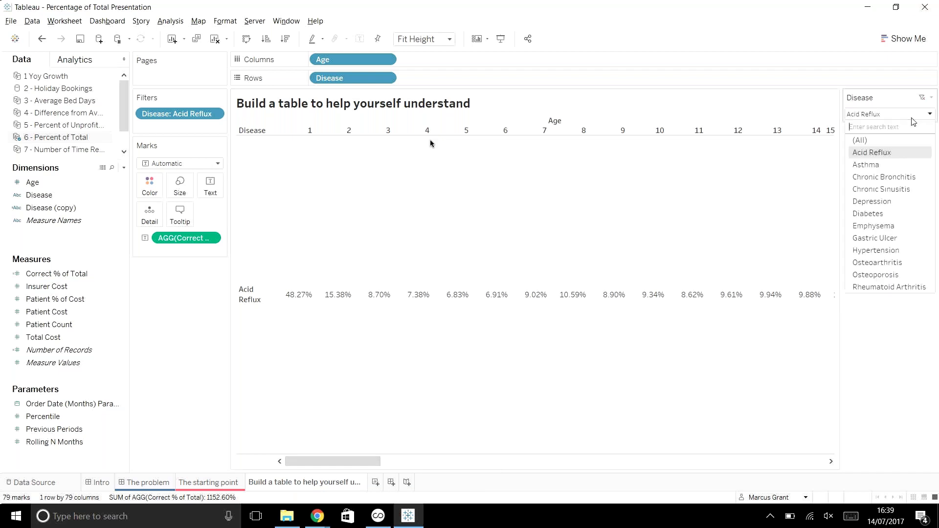
left_click(897, 140)
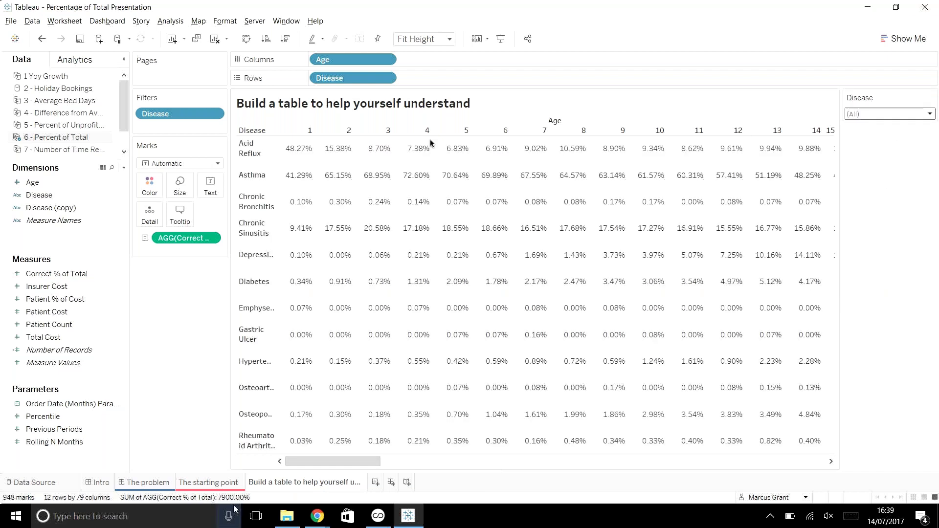
Compare The starting point sheet with the table sheet and review the target area chart on The problem dashboard.
left_click(220, 483)
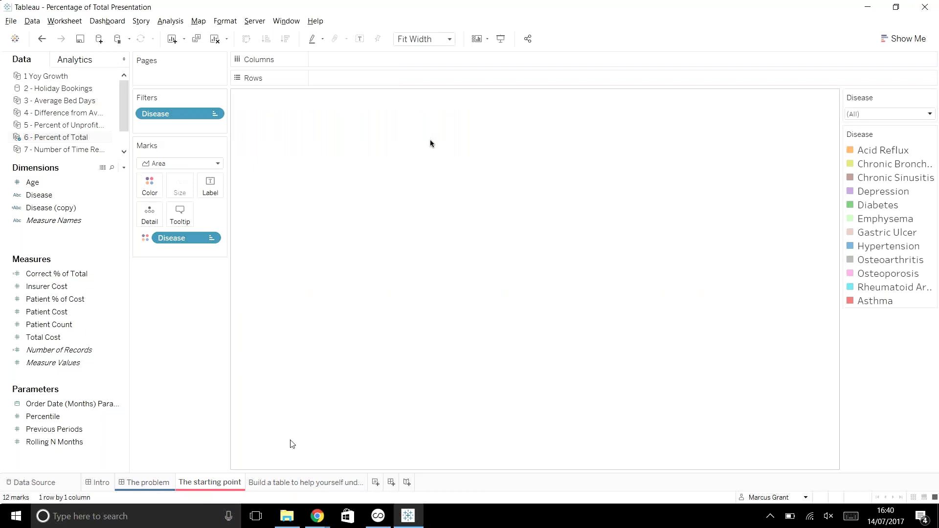
left_click(281, 481)
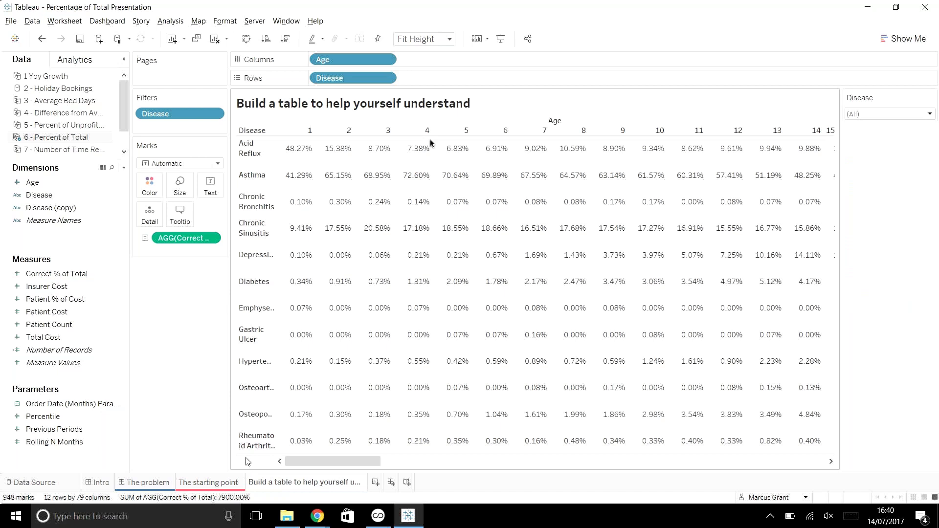
left_click(208, 483)
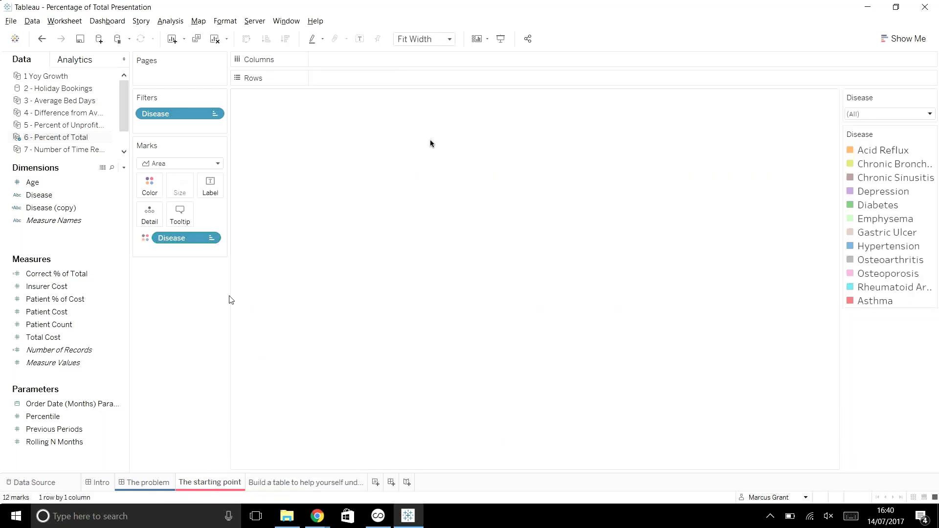
left_click(157, 482)
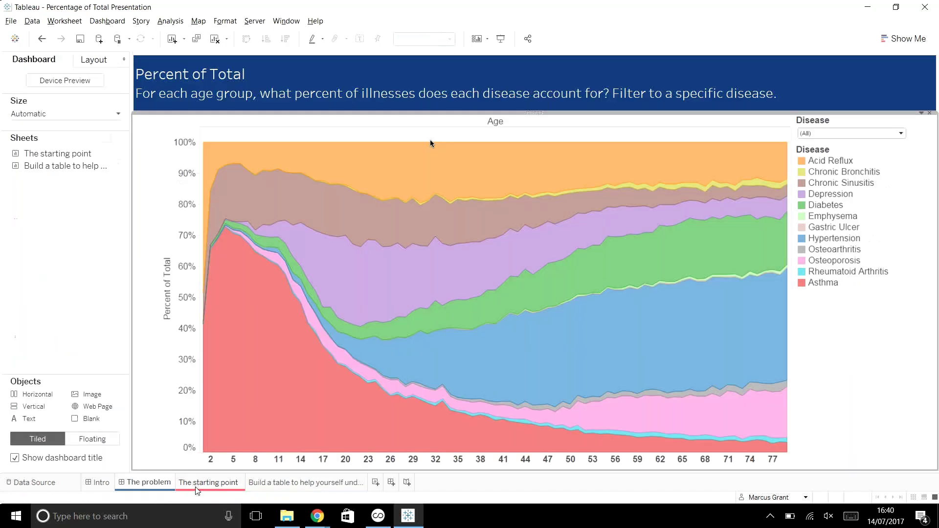
On The starting point sheet, place Age on Columns.
left_click(196, 488)
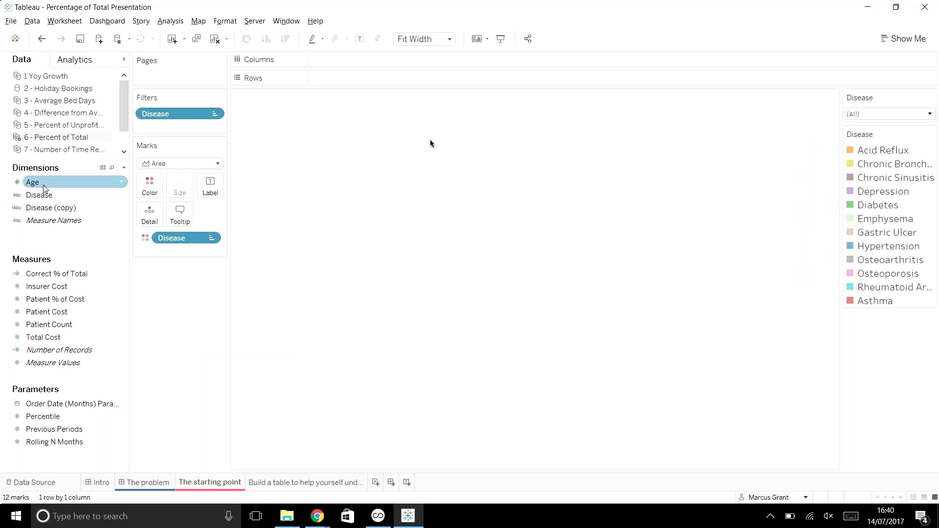
left_click_drag(44, 188, 374, 58)
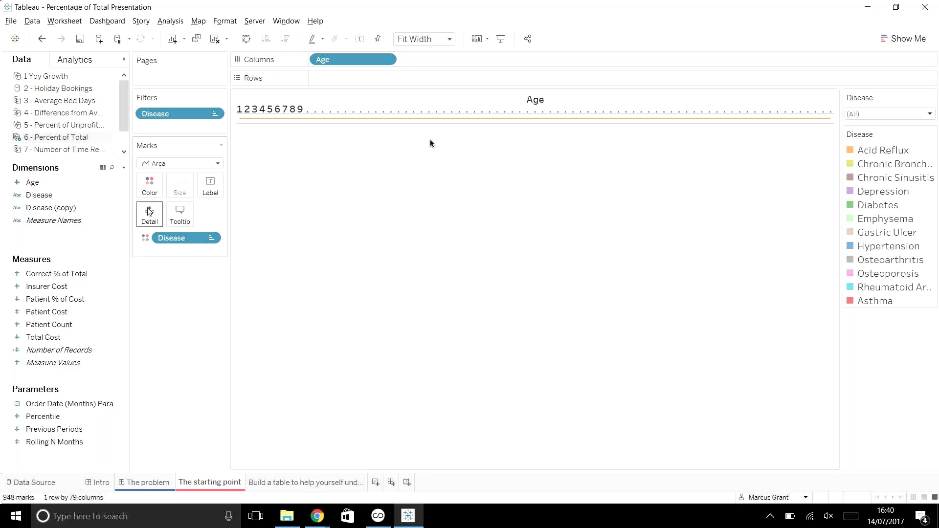
Put Patient Count on Rows to preview the area chart, and remove it again.
left_click_drag(49, 324, 456, 78)
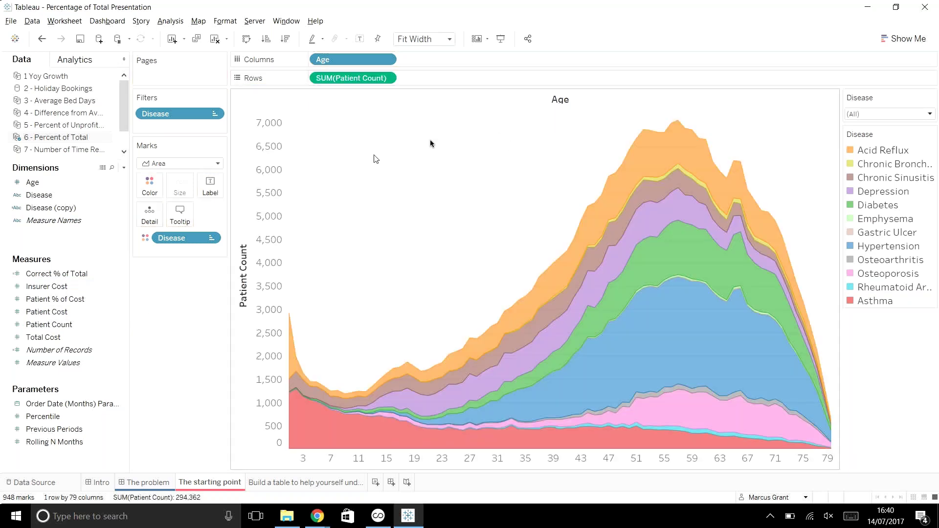
left_click_drag(348, 78, 99, 294)
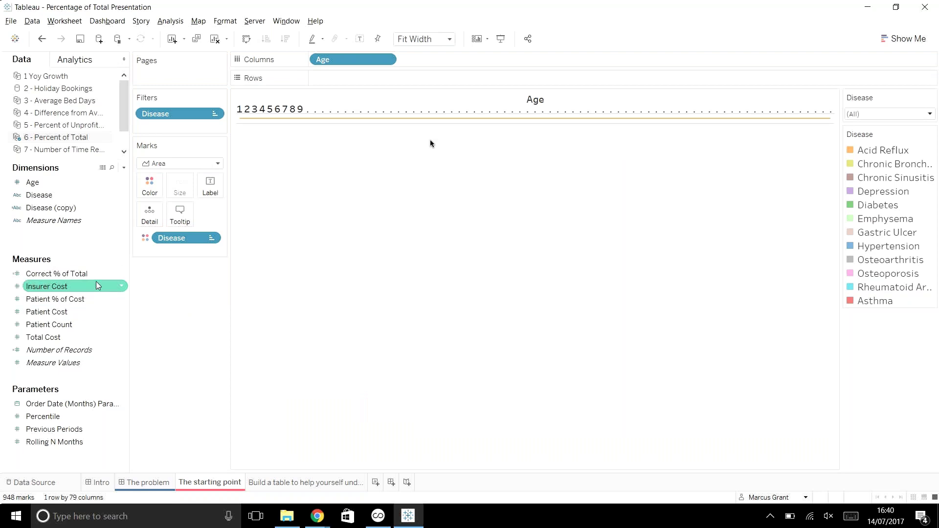
Put Patient Count on Rows as a percent-of-total quick table calculation computed using Table (Down).
mouse_move(83, 324)
left_mouse_down()
mouse_move(515, 61)
mouse_move(482, 87)
mouse_move(362, 81)
left_mouse_up()
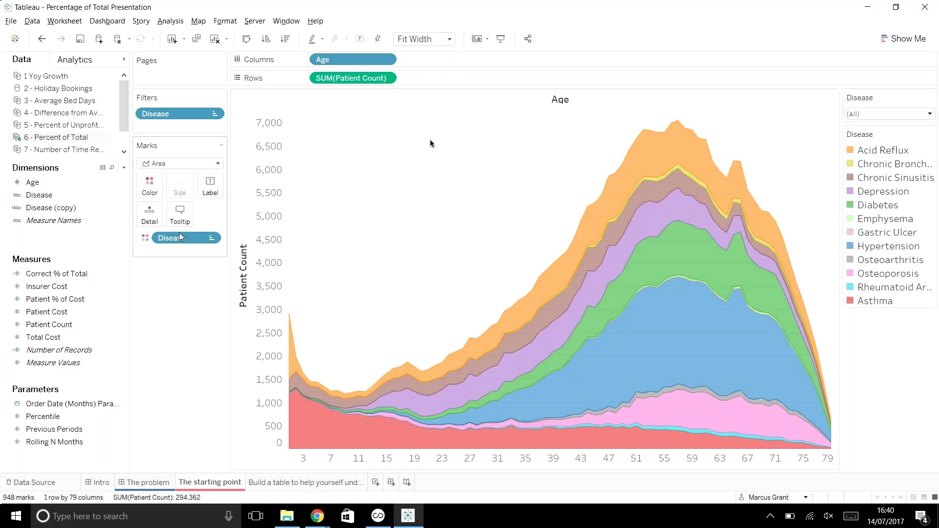
left_click(386, 79)
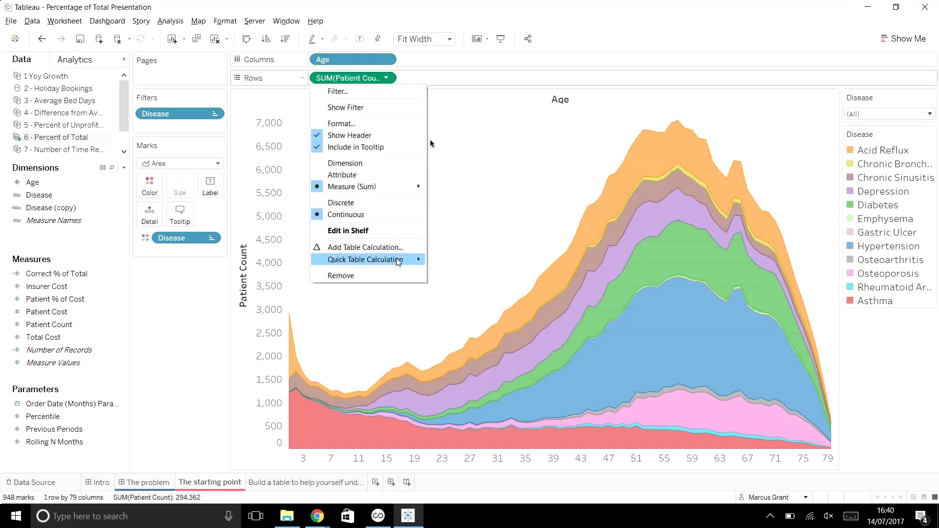
mouse_move(381, 259)
left_click(505, 297)
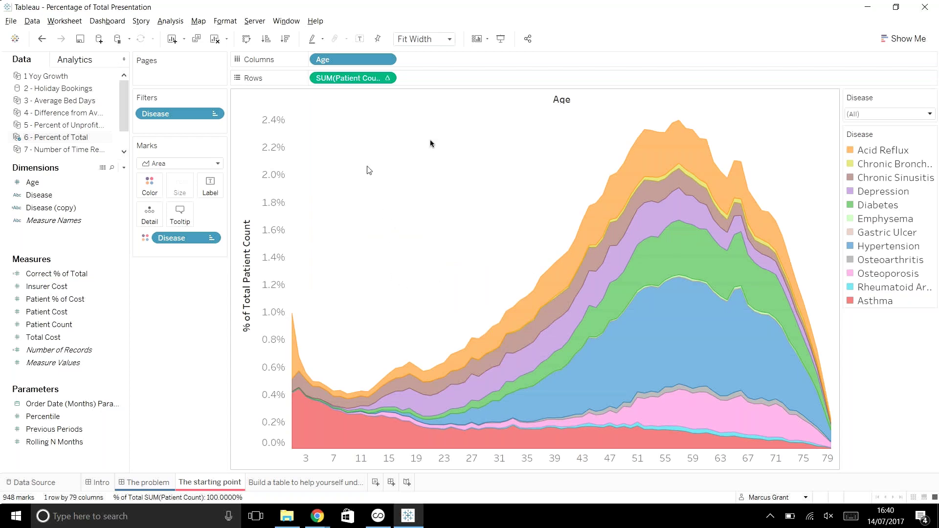
left_click(386, 79)
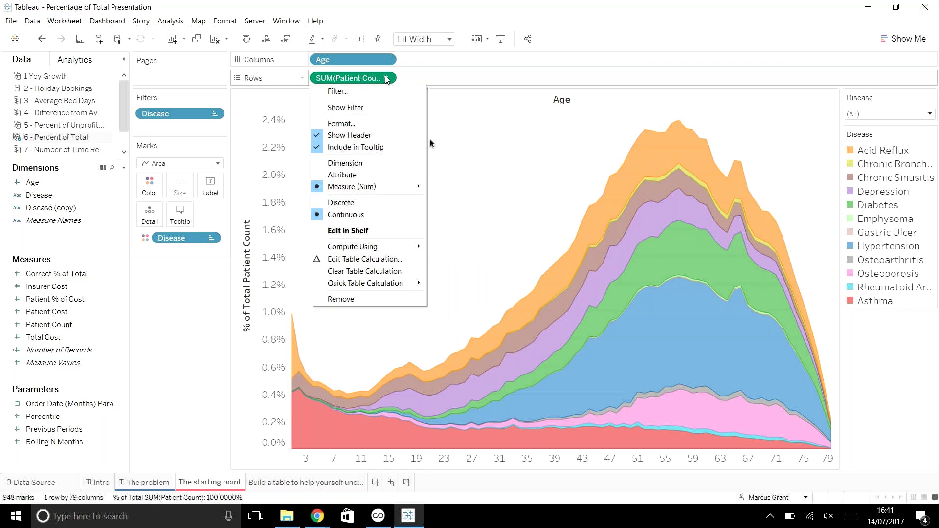
mouse_move(409, 253)
left_click(479, 262)
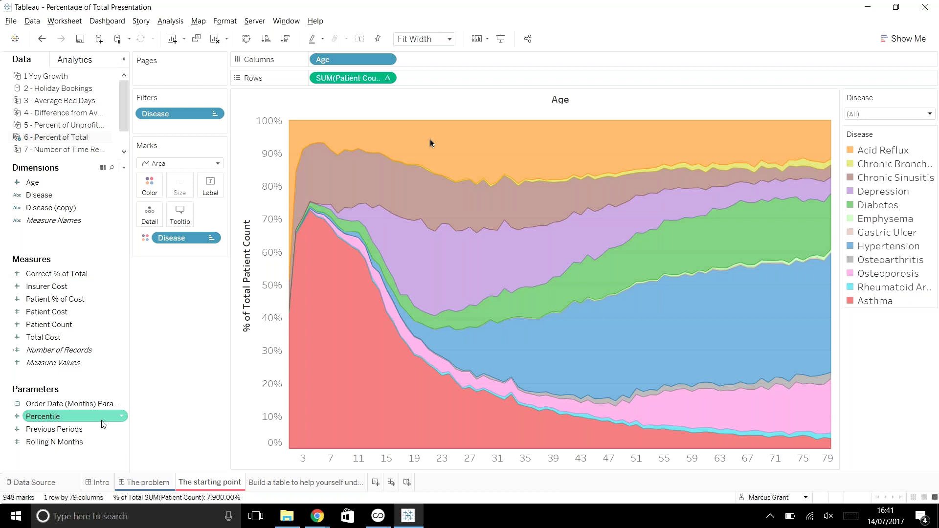
Compare the chart with The problem dashboard, and test it with the Disease filter on Acid Reflux before resetting to (All).
left_click(157, 484)
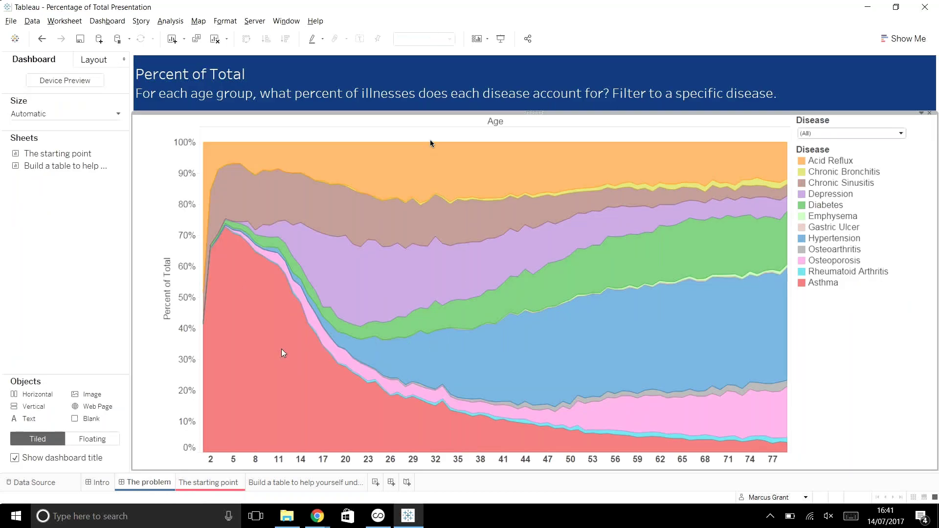
left_click(208, 483)
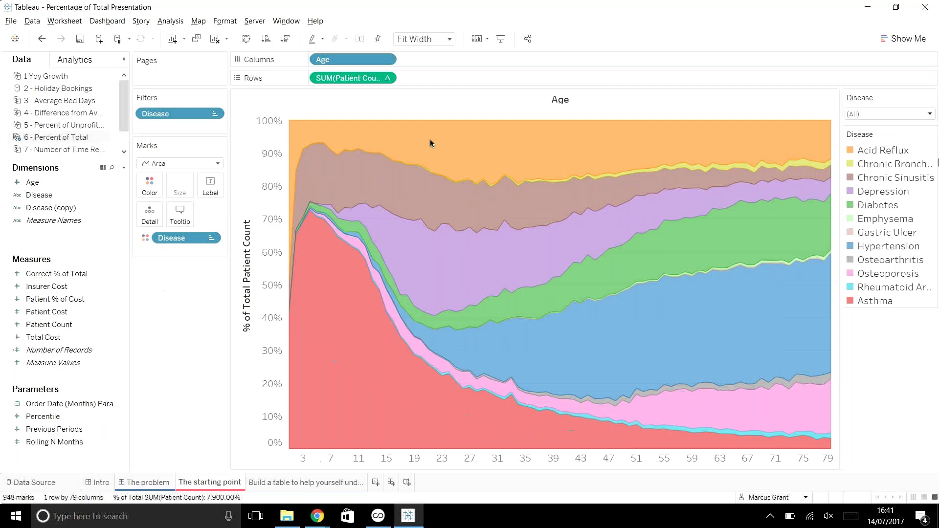
left_click(929, 114)
left_click(859, 155)
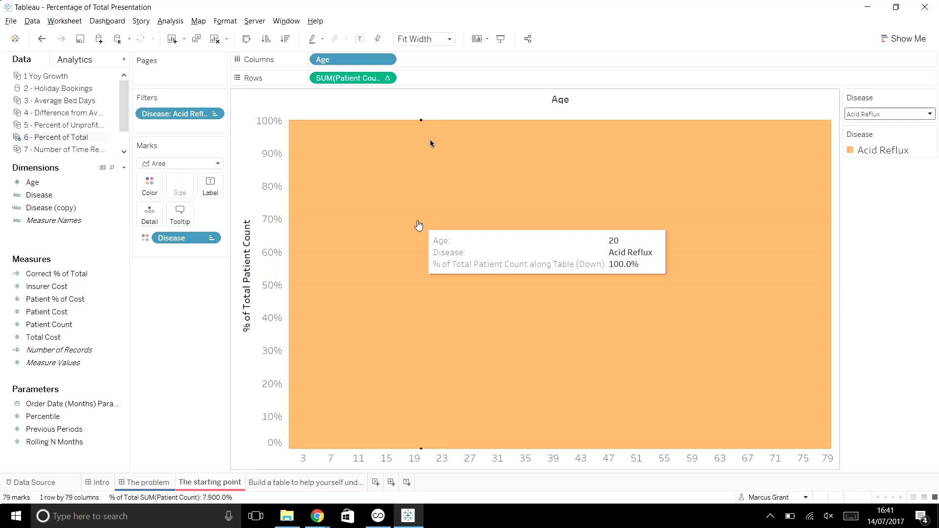
left_click(893, 119)
left_click(894, 142)
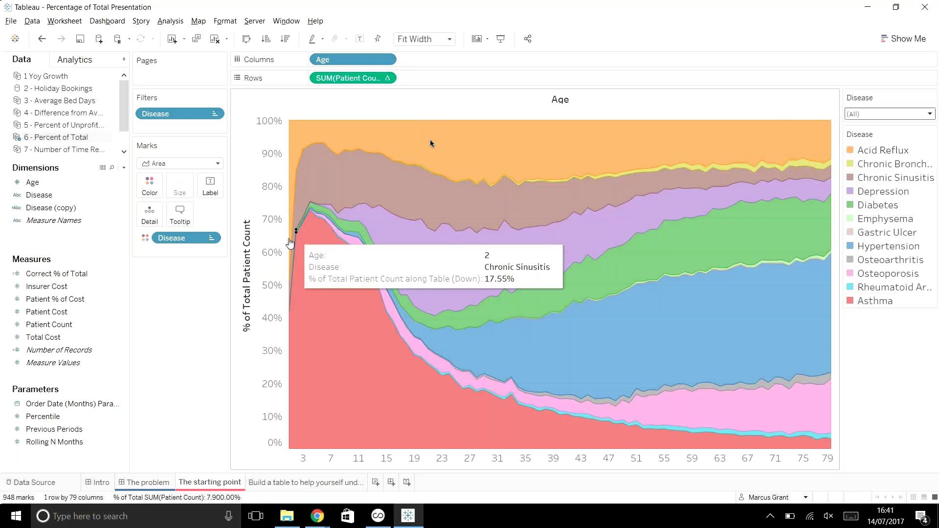
Review the Correct % of Total formula and replace the measure on Rows with that field.
left_click(122, 274)
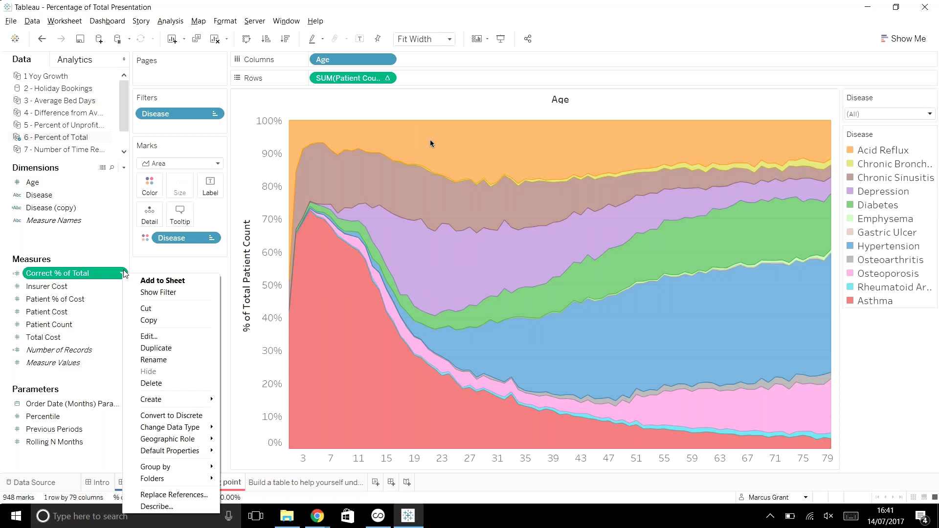
left_click(187, 337)
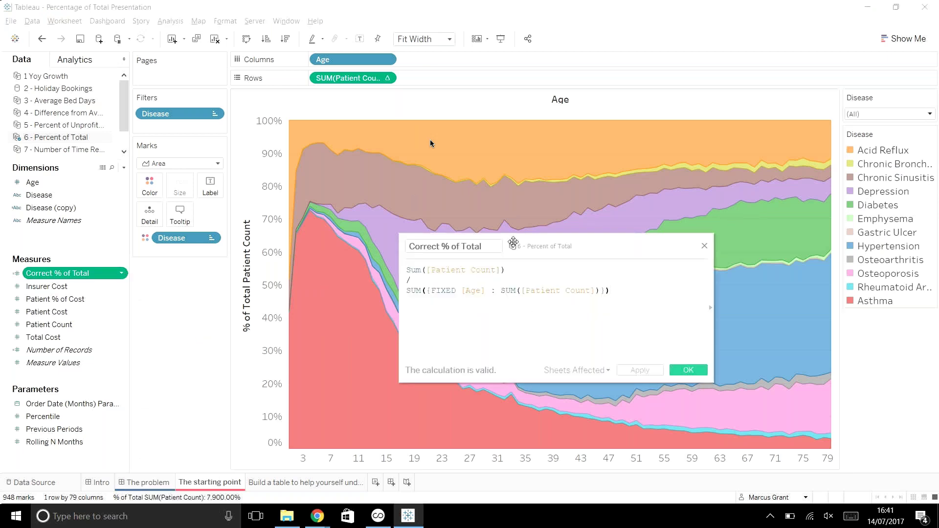
left_click(705, 243)
left_click_drag(67, 276, 355, 82)
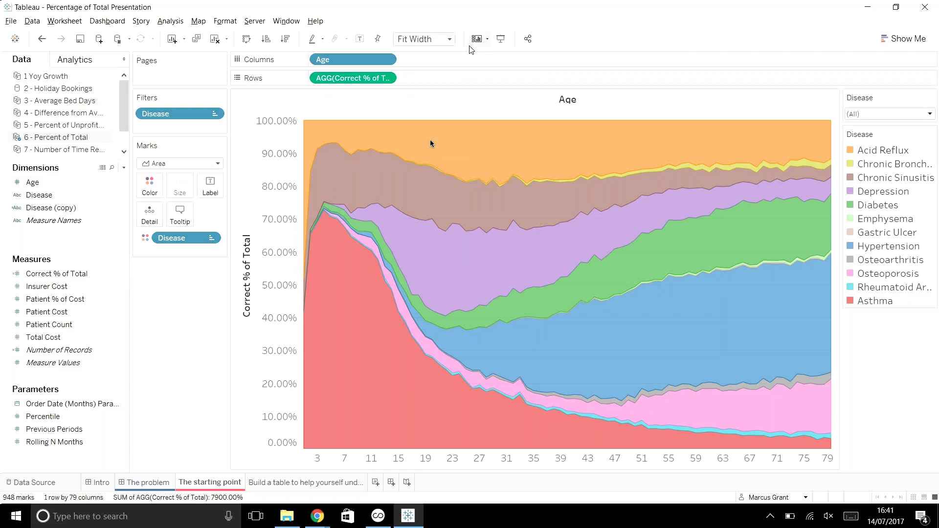
Filter the Correct % of Total area chart to Acid Reflux to check its percentages, and reset Disease to (All).
left_click(861, 114)
left_click(880, 155)
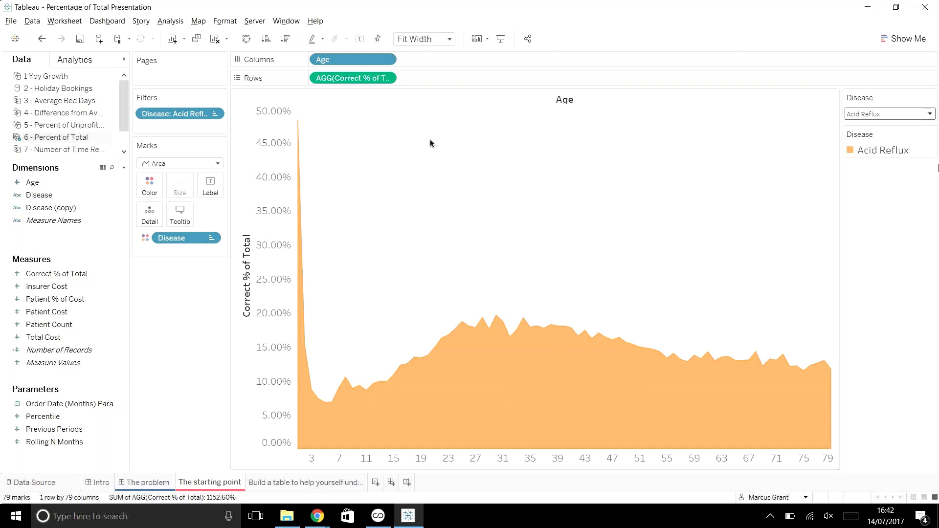
left_click(878, 115)
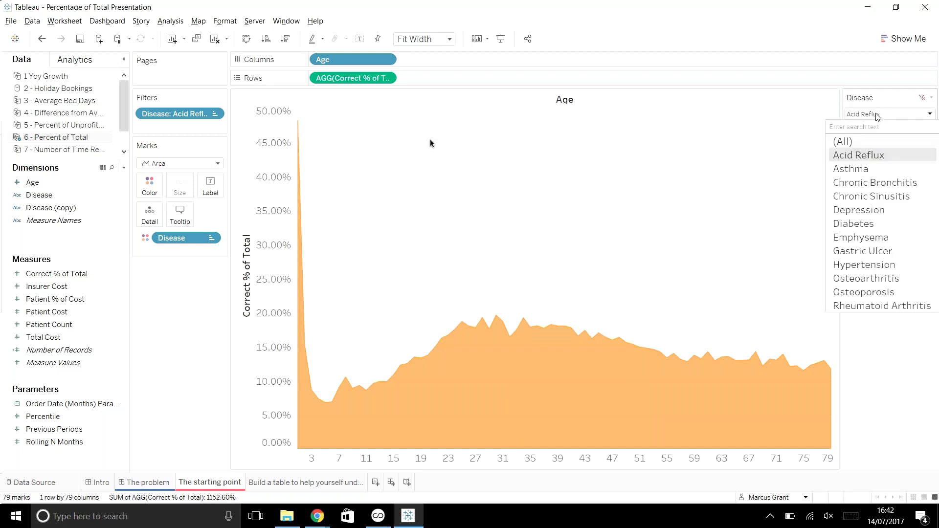
left_click(867, 142)
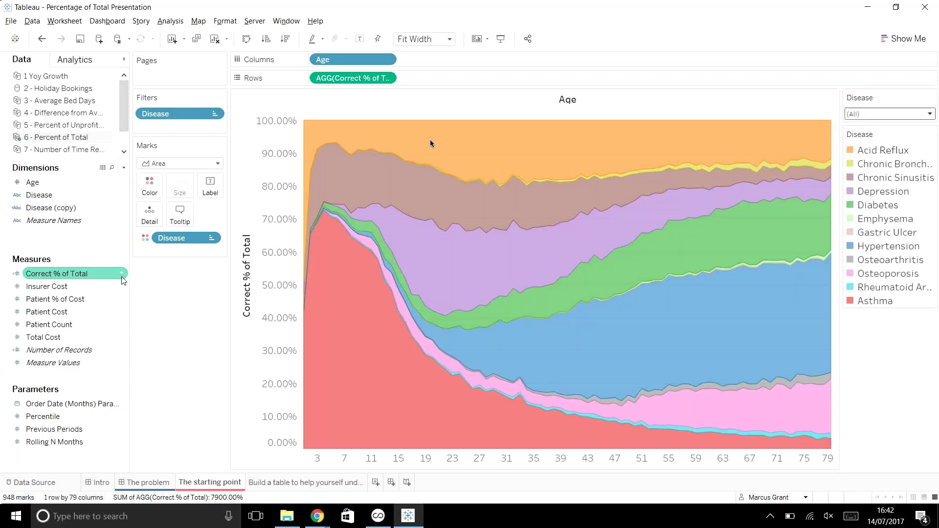
Change the FIXED [Age] expression in Correct % of Total to EXCLUDE [Disease] and save the calculation.
left_click(121, 273)
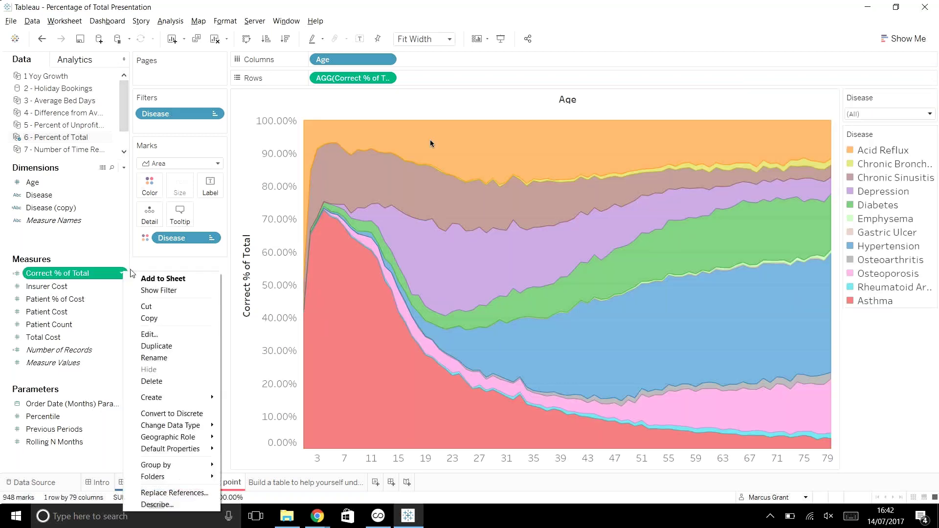
left_click(169, 334)
double_click(449, 289)
type("EXCLUDE")
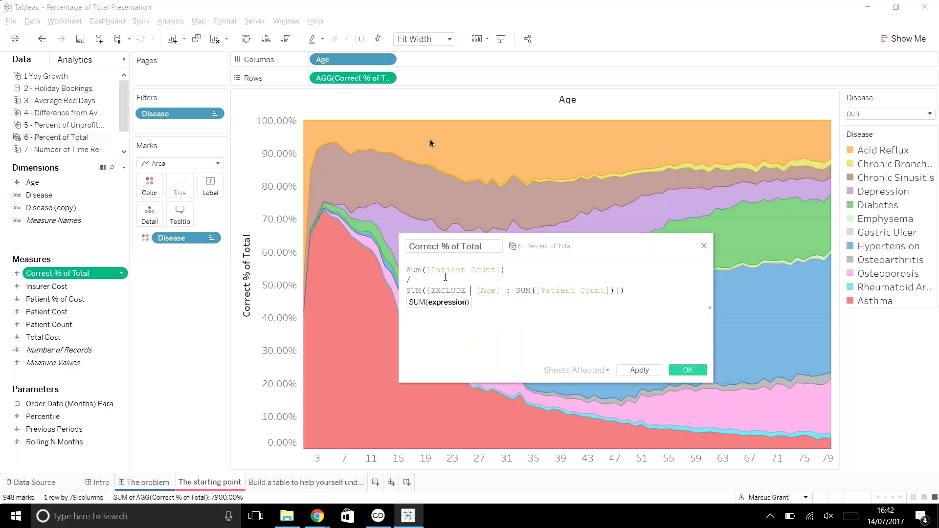
double_click(489, 291)
key("BackSpace")
type("isease")
key("Return")
left_click(634, 370)
left_click(678, 370)
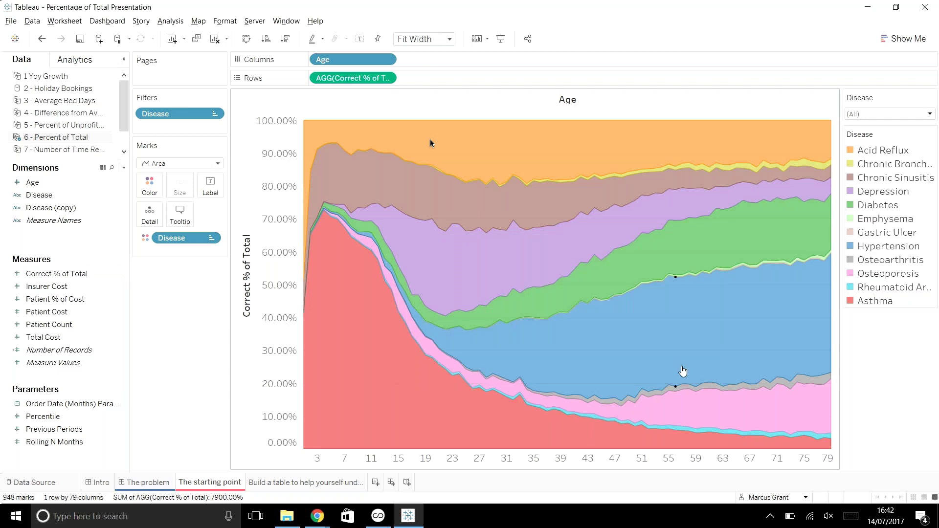
Test the EXCLUDE version of the chart by filtering Disease to Acid Reflux, and reset the filter to (All).
left_click(860, 114)
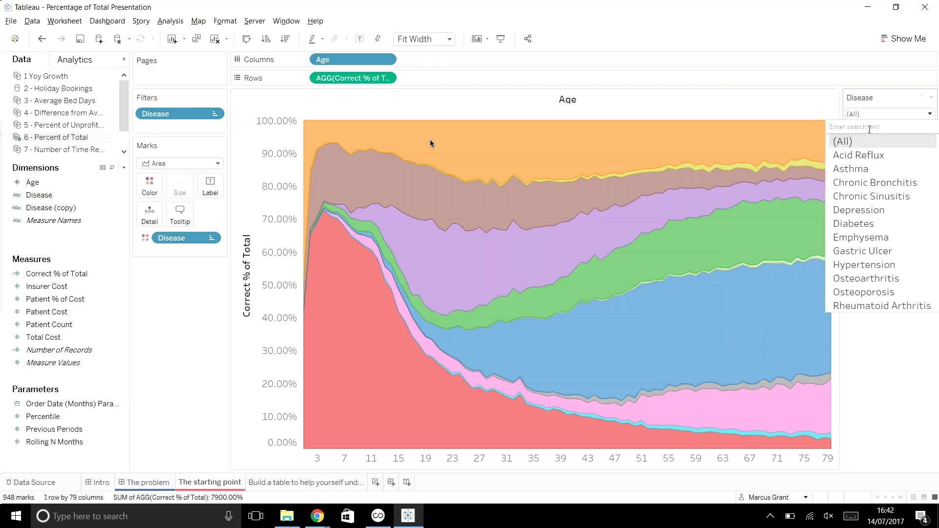
left_click(874, 155)
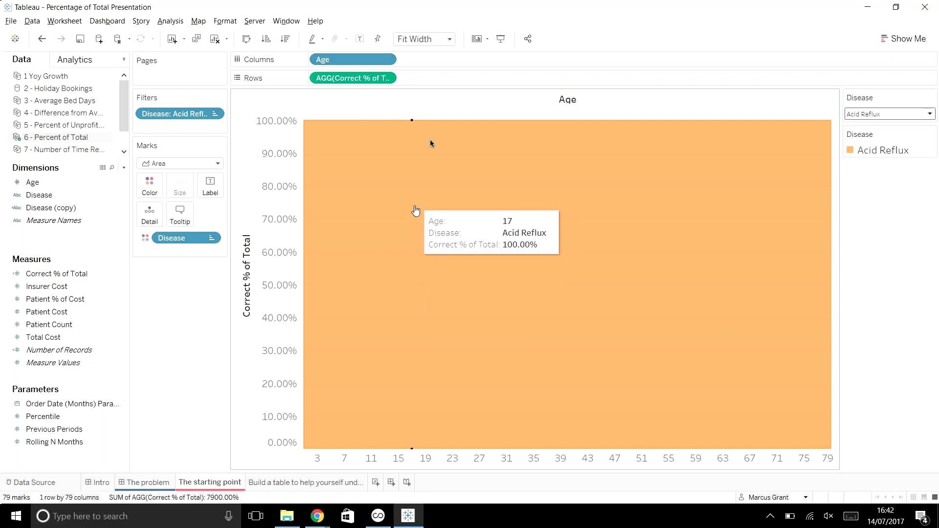
left_click(855, 115)
left_click(854, 133)
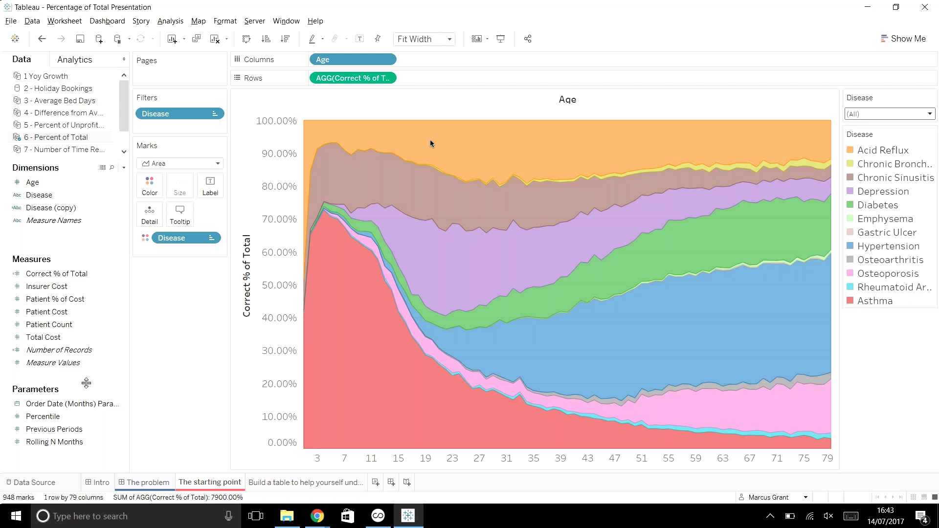
Replace EXCLUDE with FIXED in the Correct % of Total formula and save the calculation.
left_click(120, 276)
left_click(120, 275)
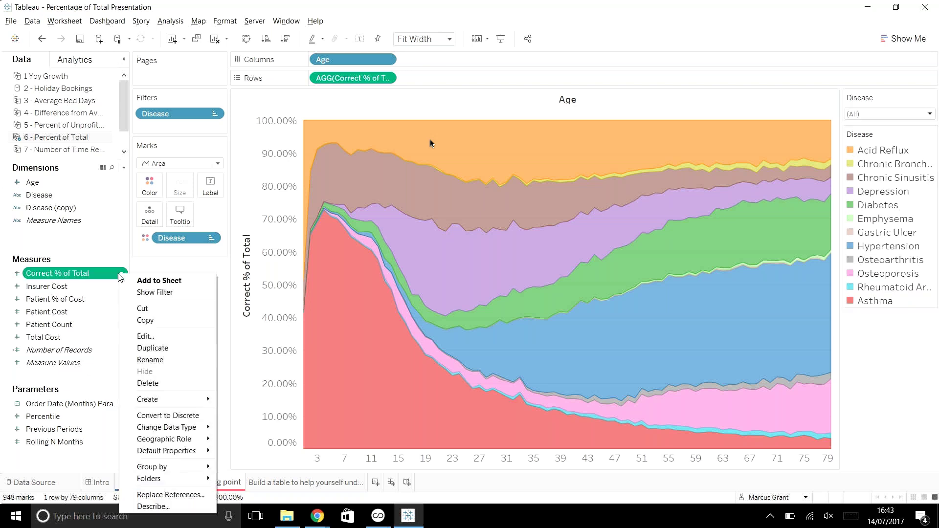
left_click(146, 336)
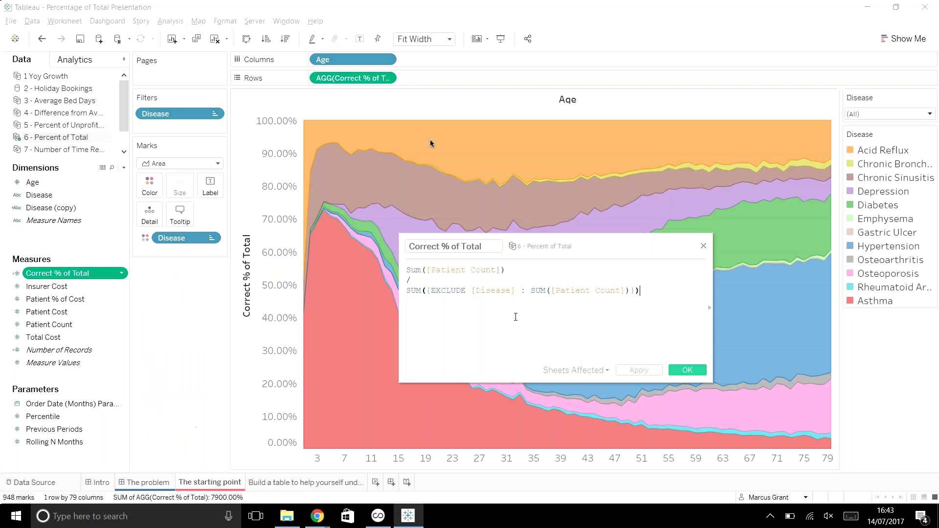
double_click(458, 292)
type("FIXED")
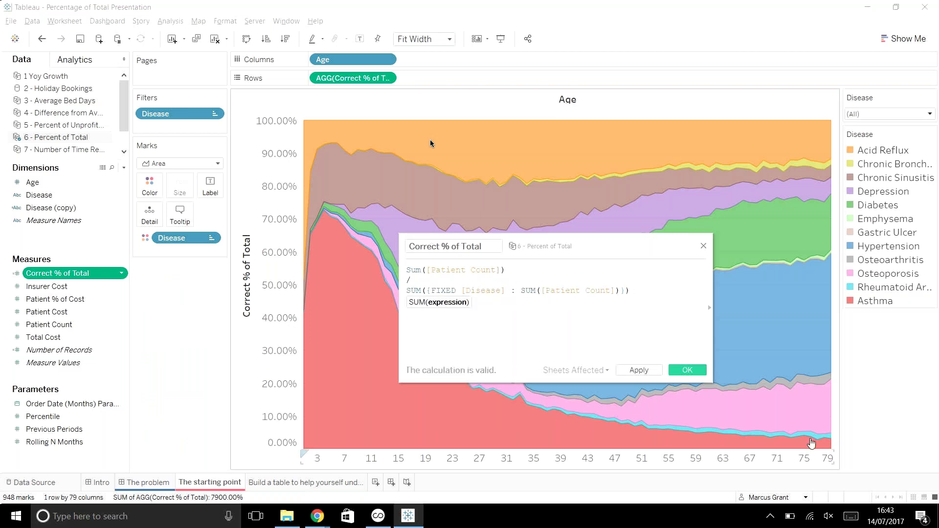
left_click(687, 370)
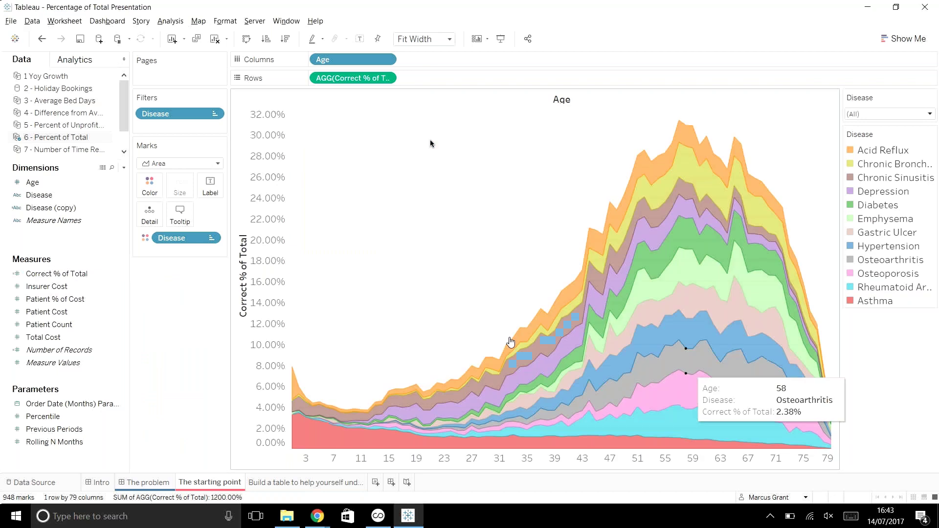
Replace [Disease] with [Age] in the FIXED expression of Correct % of Total and save the calculation.
left_click(122, 272)
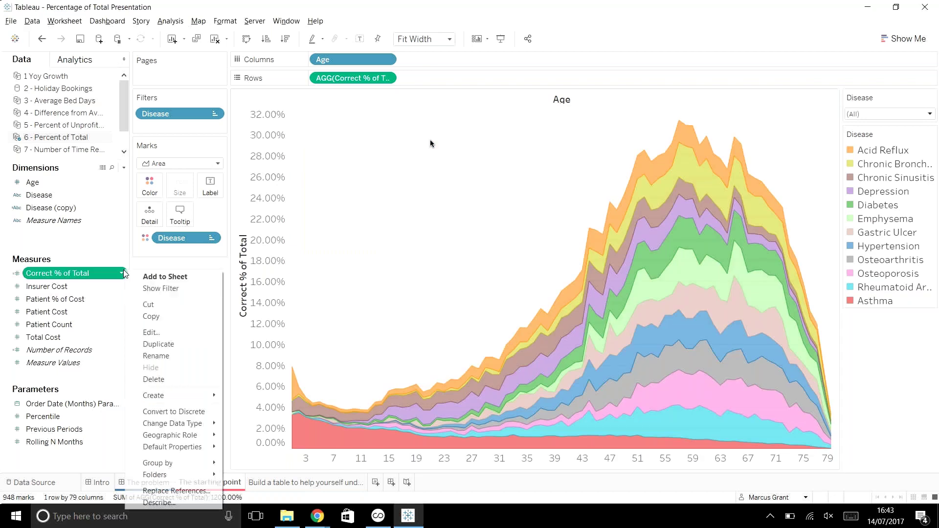
left_click(169, 332)
double_click(459, 289)
type("age")
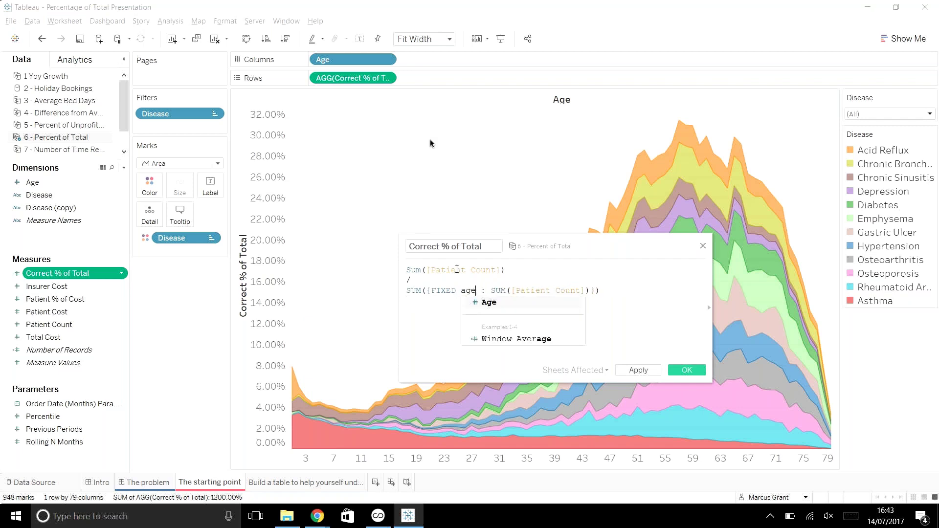
key("Return")
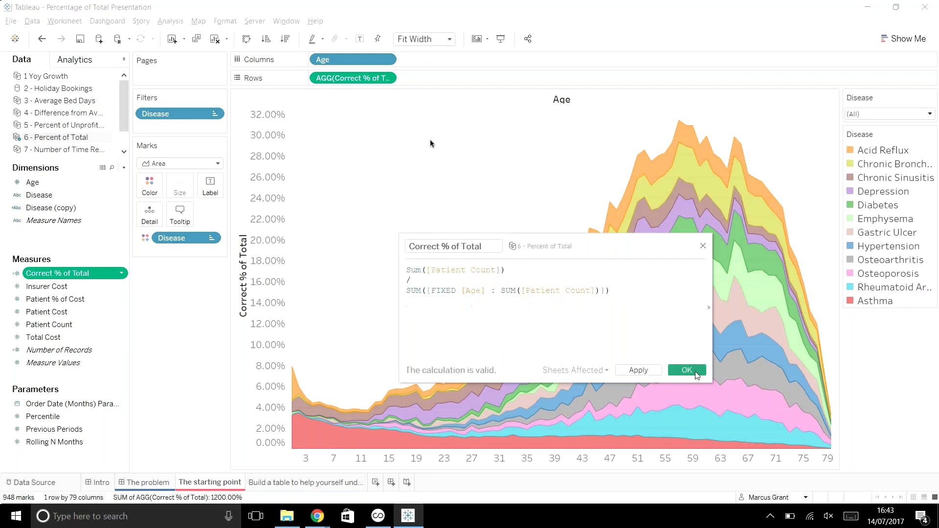
left_click(697, 376)
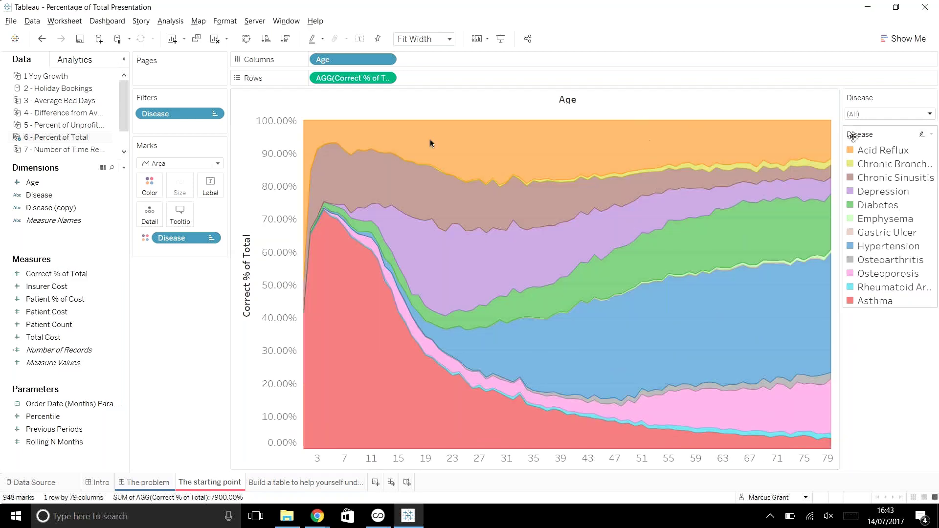
Filter The starting point chart to Depression, and return to The problem dashboard.
left_click(859, 118)
left_click(861, 209)
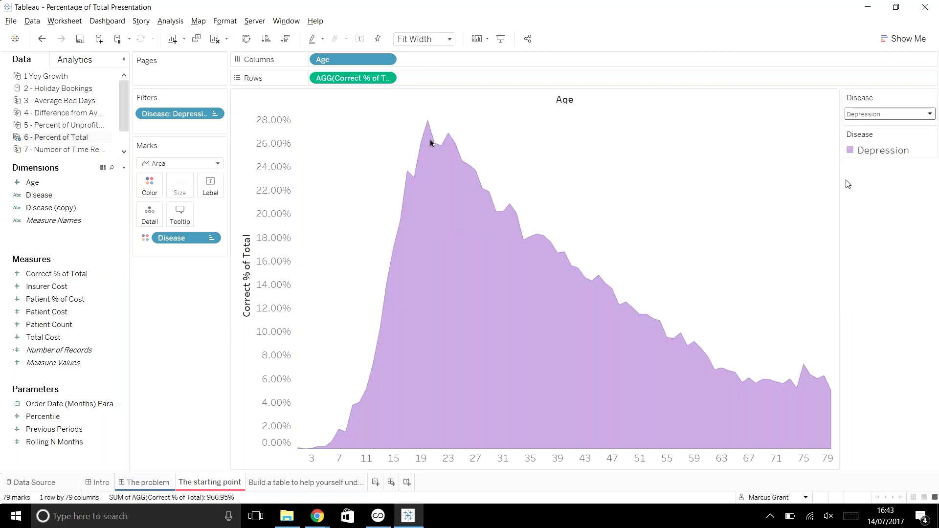
left_click(146, 482)
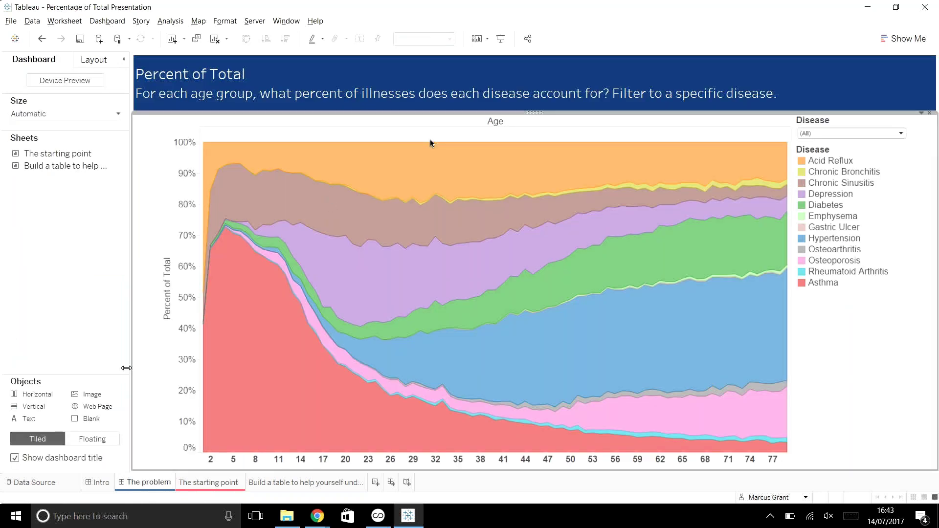
Look over the Intro, table and The problem sheets, and show the Intro dashboard in presentation mode.
left_click(100, 485)
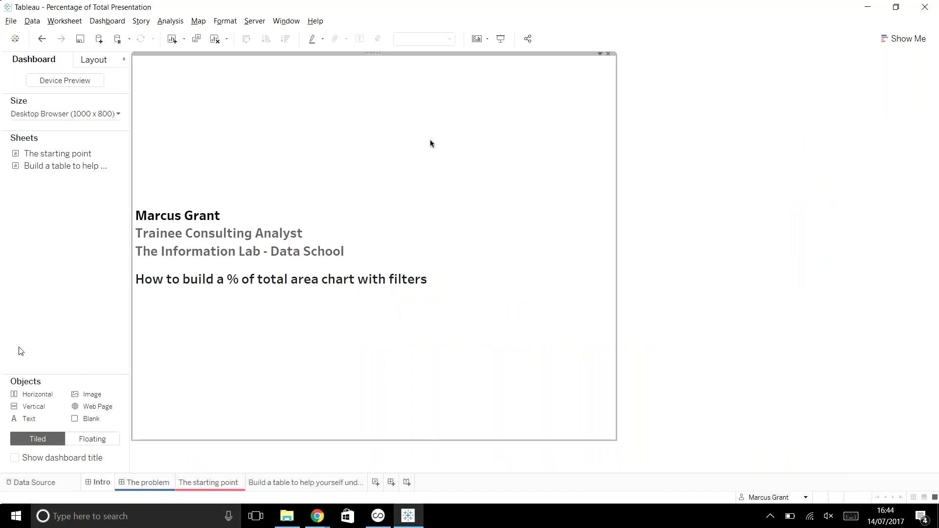
left_click(268, 483)
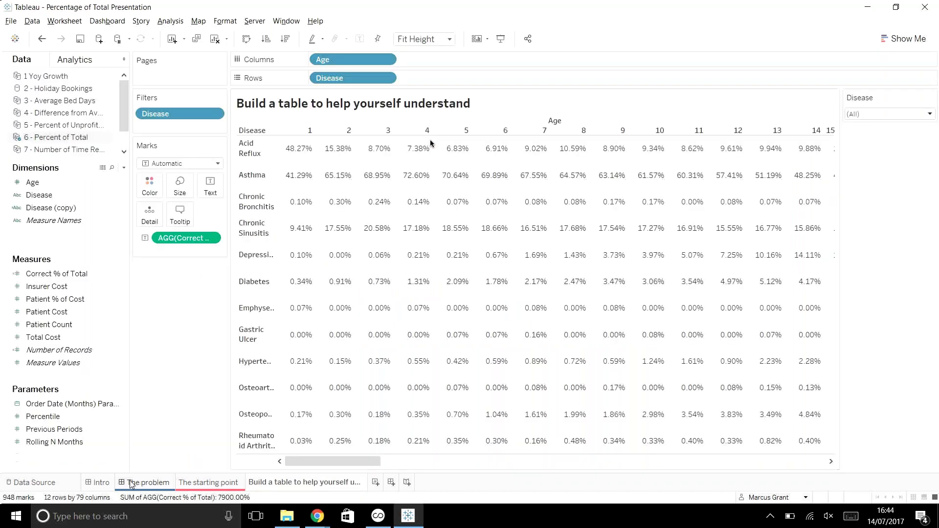
left_click(101, 482)
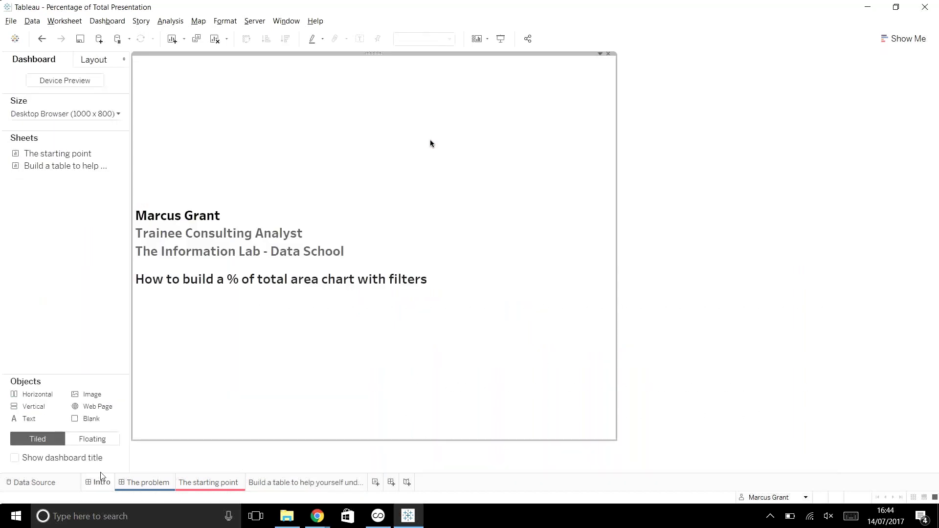
left_click(161, 484)
left_click(101, 483)
left_click(501, 38)
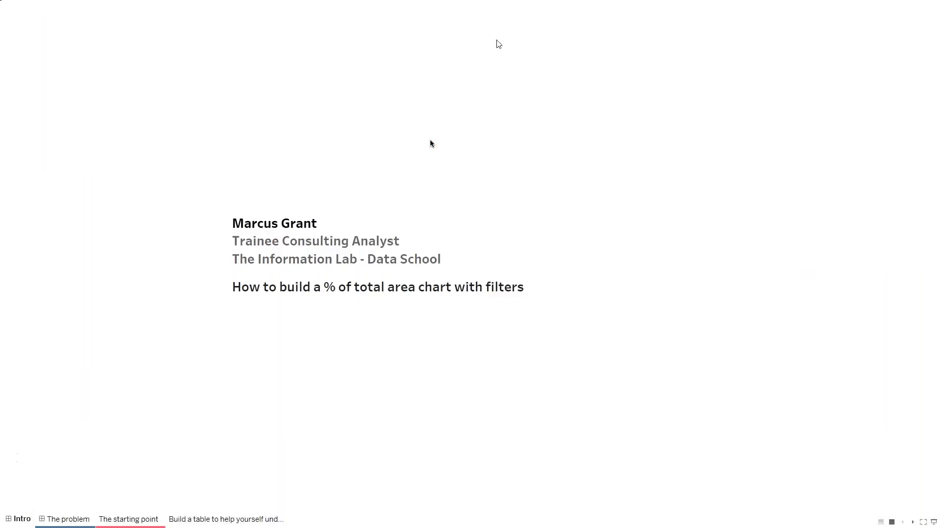
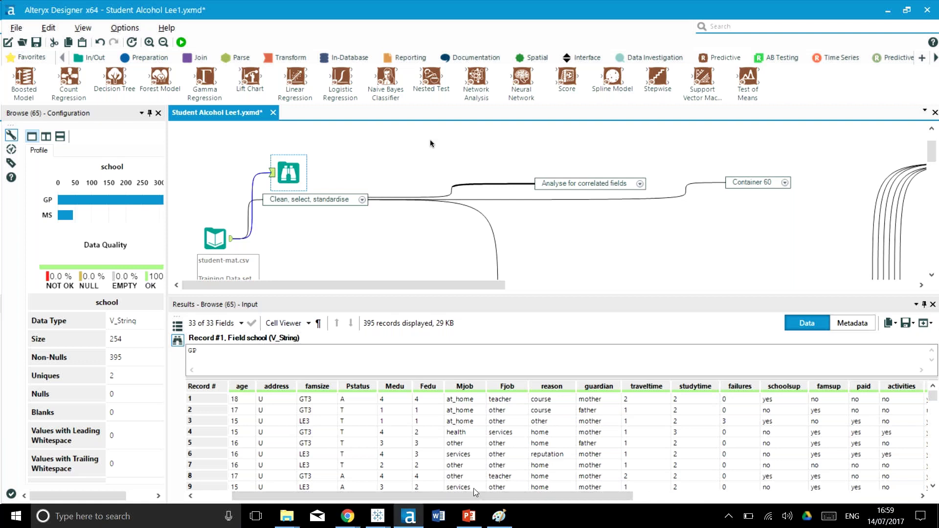
In Alteryx Designer, view the student data's remaining fields and expand the Clean, select, standardise container on a taller canvas.
left_click_drag(482, 499, 766, 496)
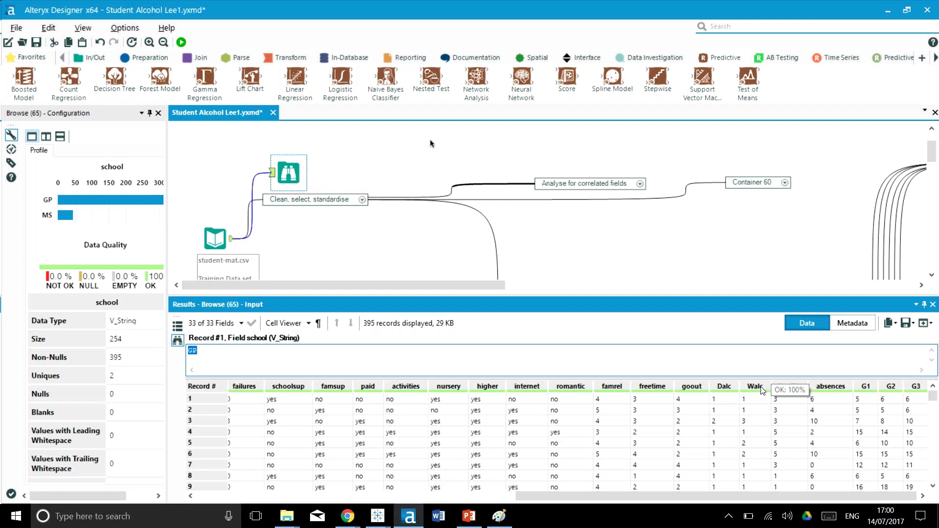
left_click(362, 200)
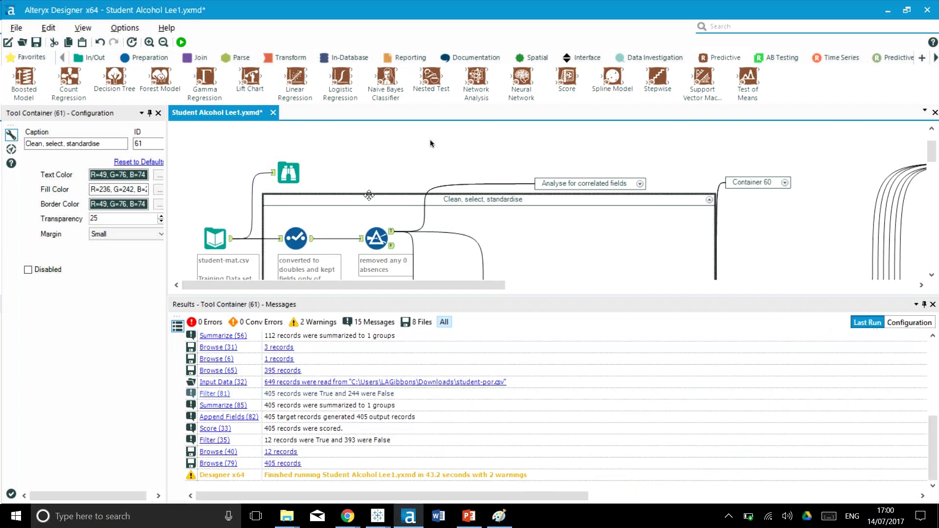
scroll(434, 198, "down", 2)
scroll(434, 198, "down", 4)
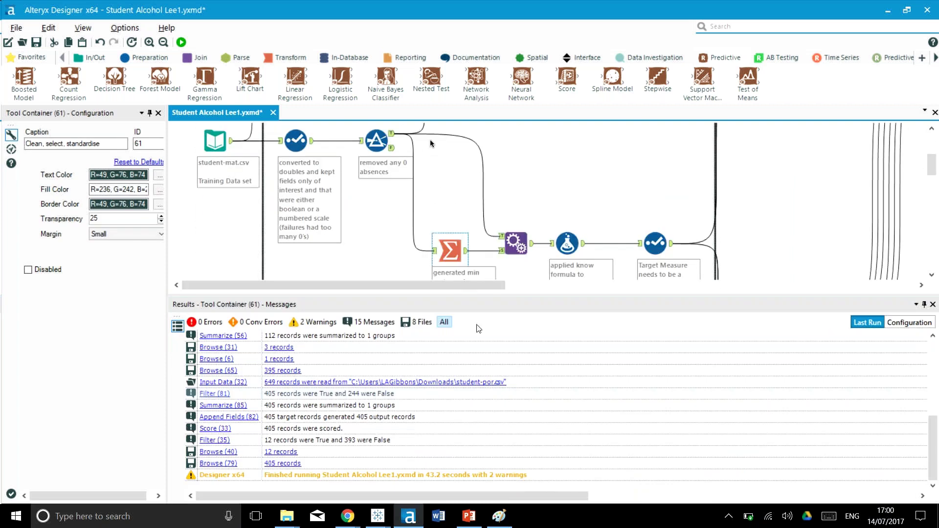
left_click(482, 296)
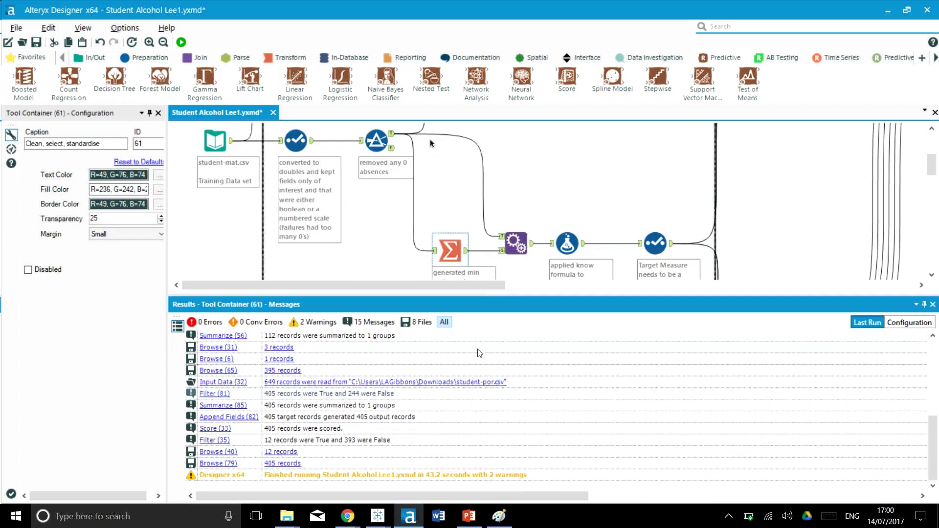
left_click_drag(493, 295, 504, 399)
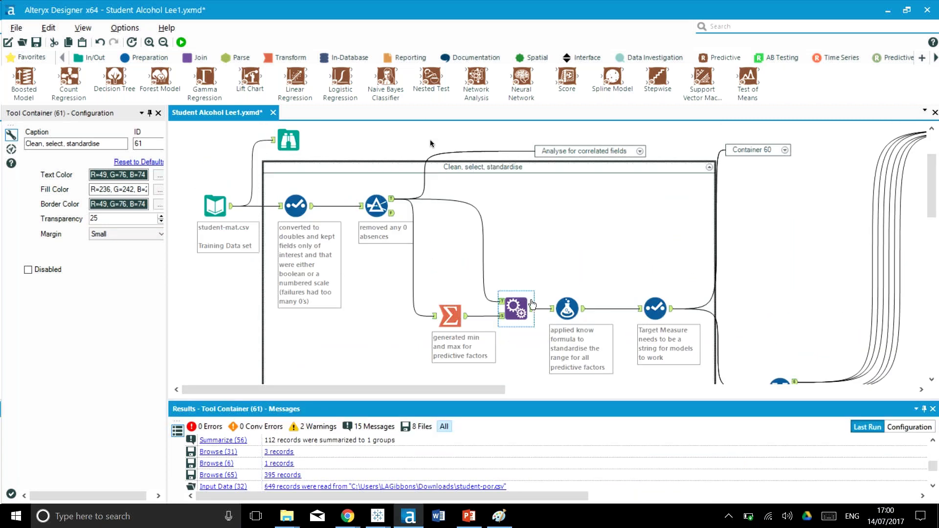
Expand the Analyse for correlated fields container and show its Browse report in a widened configuration pane.
left_click(640, 152)
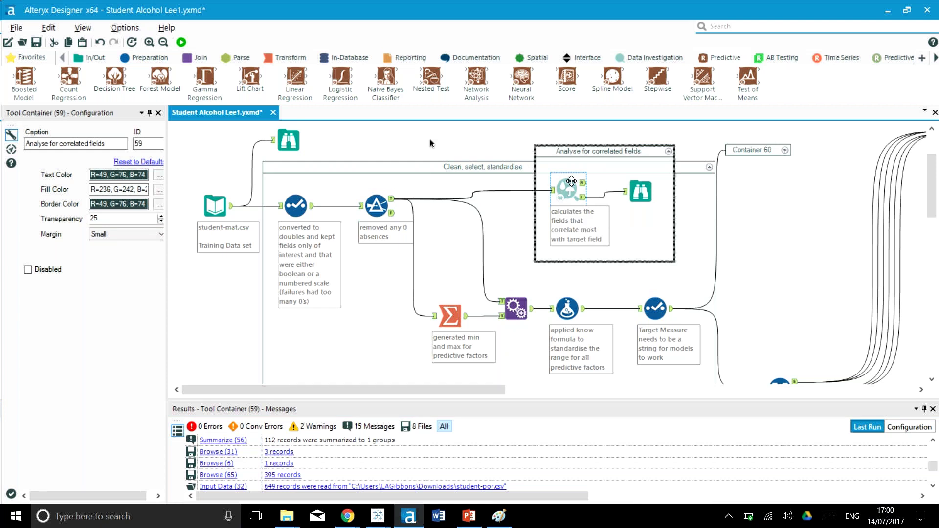
left_click(640, 191)
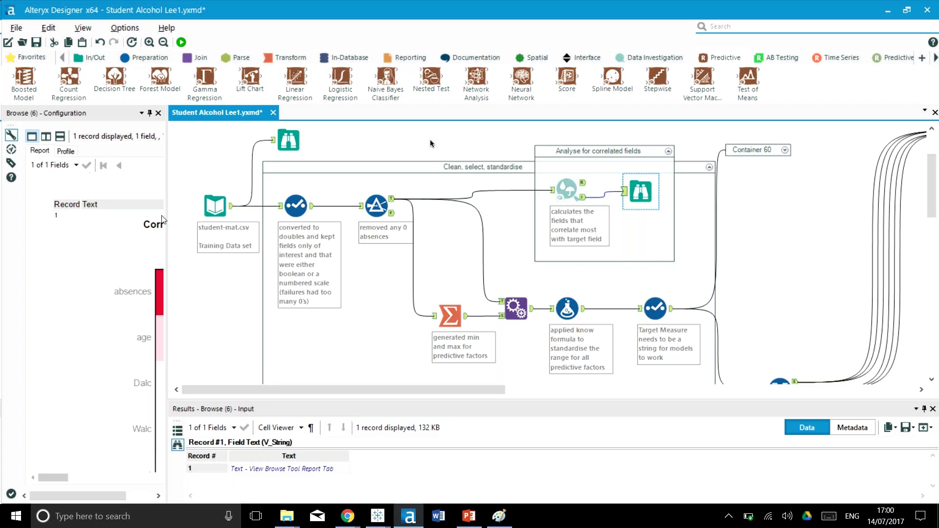
left_click_drag(216, 206, 587, 206)
mouse_move(357, 195)
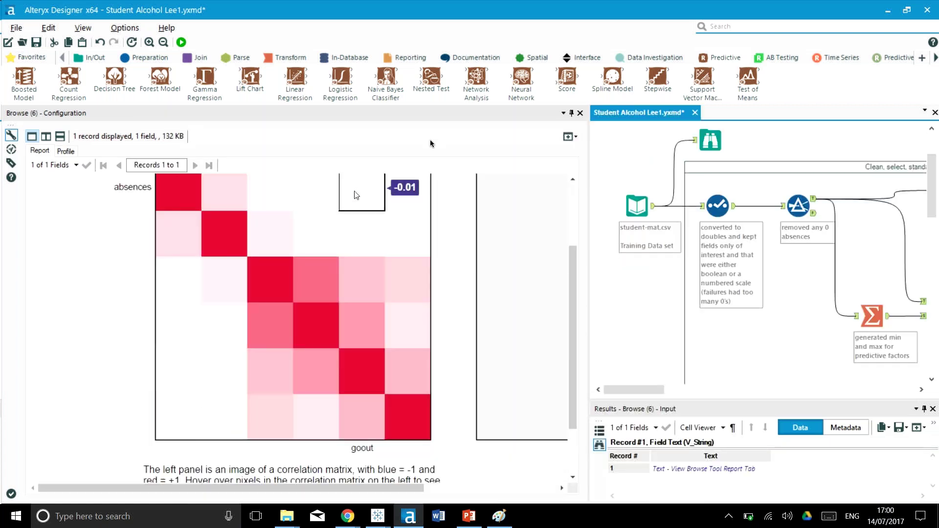
Examine how Dalc correlates with freetime, goout and Walc in the correlation matrix.
scroll(357, 195, "up", 1)
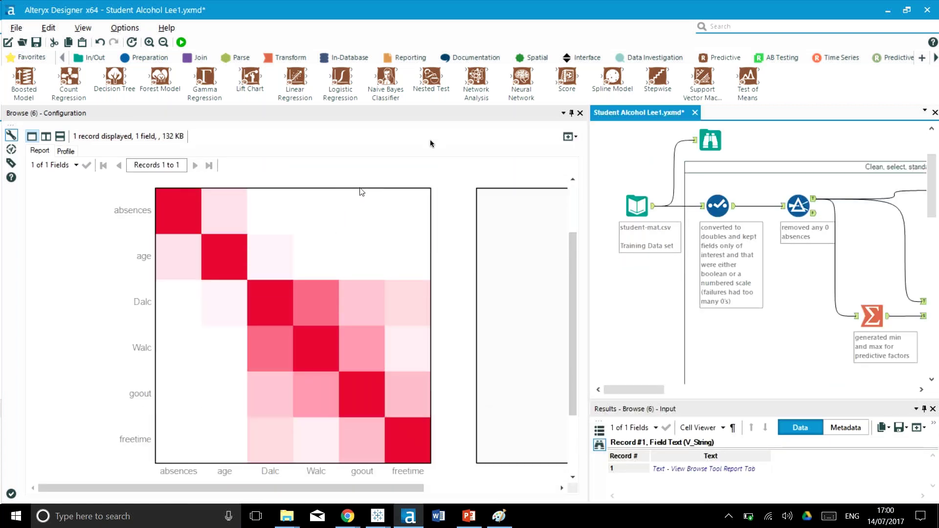
mouse_move(314, 435)
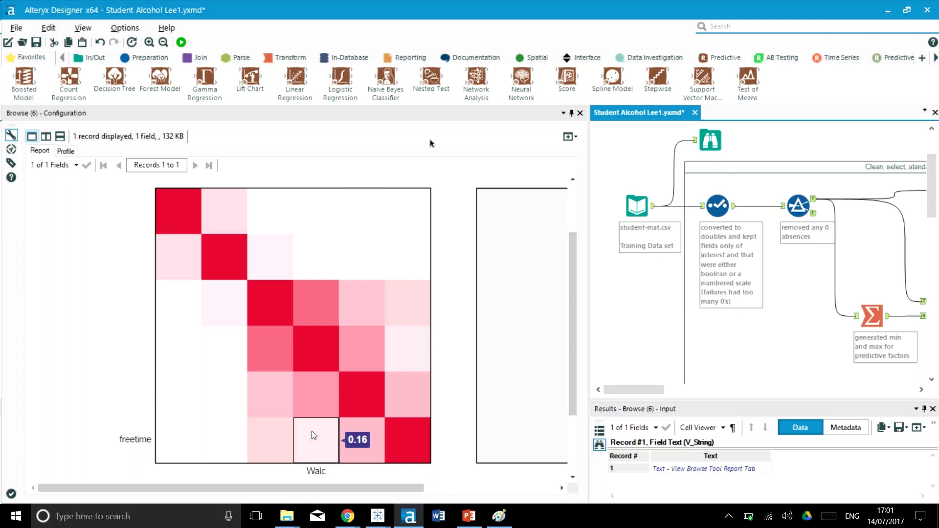
mouse_move(280, 447)
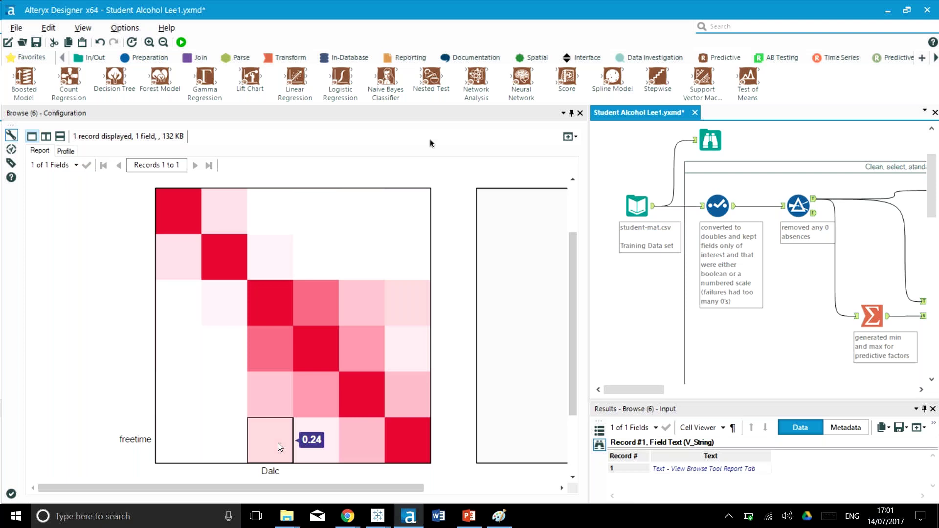
mouse_move(274, 406)
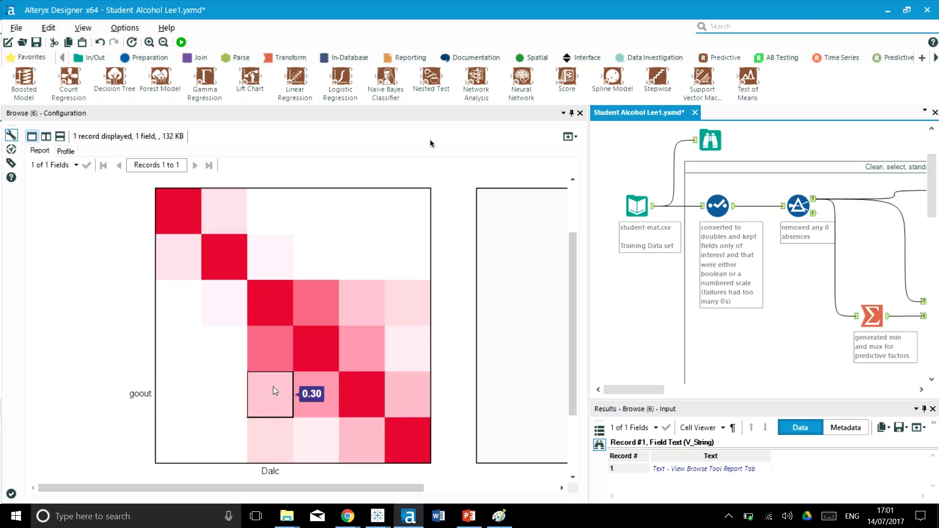
mouse_move(271, 362)
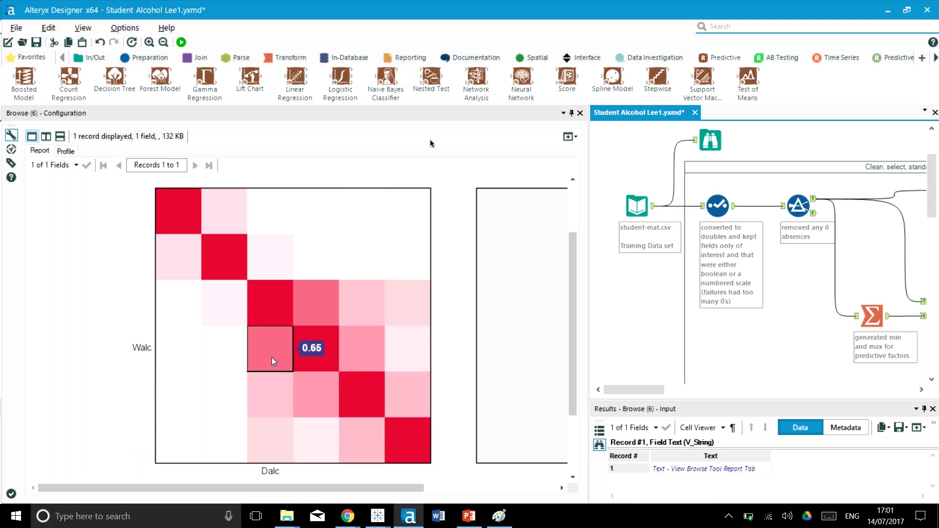
mouse_move(273, 326)
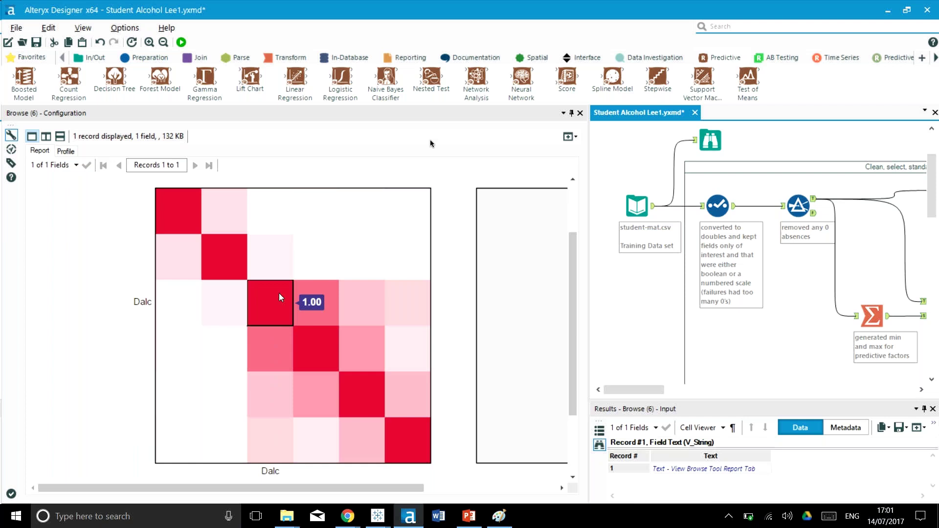
mouse_move(278, 225)
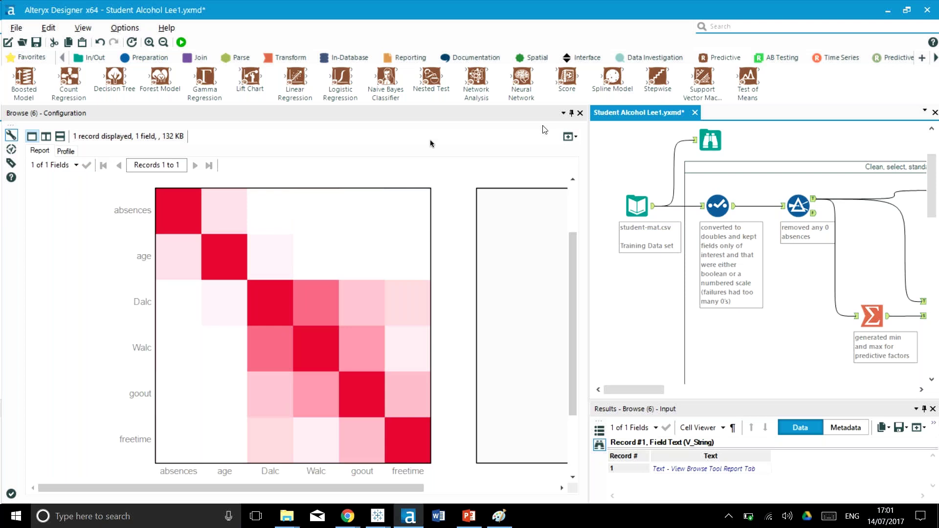
left_click_drag(561, 148, 541, 147)
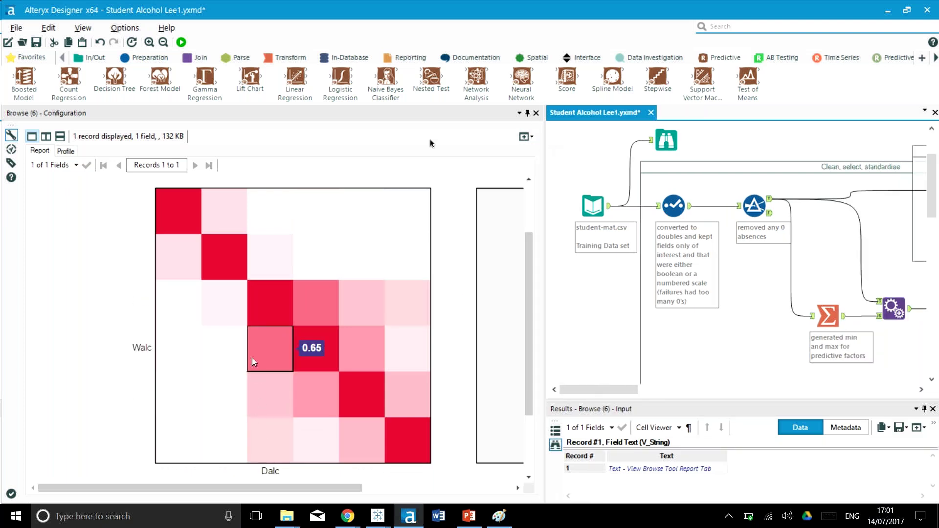
mouse_move(271, 307)
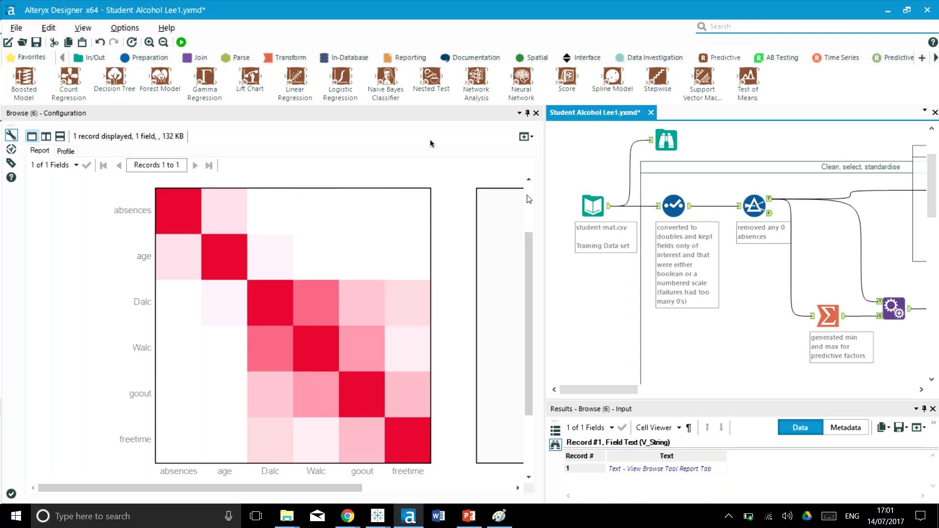
Narrow the configuration pane and open the estimation output of the Create Samples tool.
left_click_drag(546, 165, 298, 194)
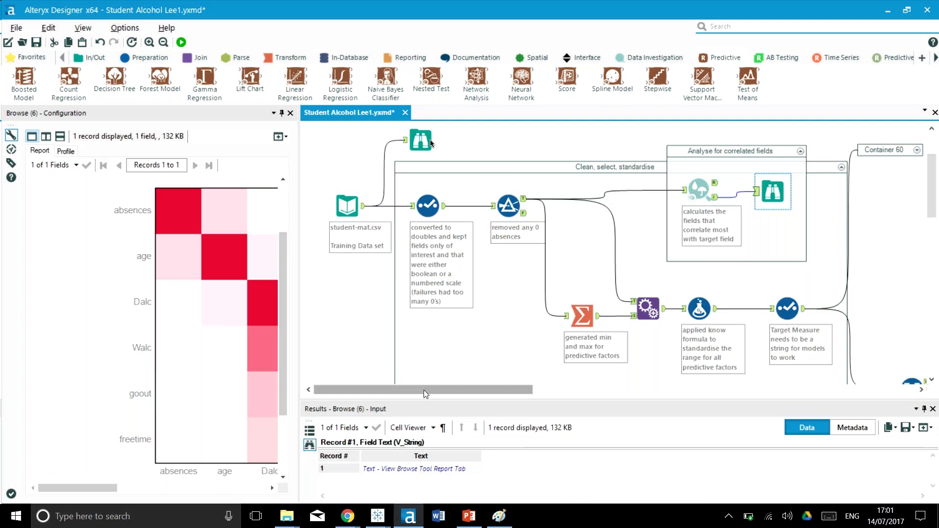
left_click_drag(424, 390, 487, 390)
scroll(471, 283, "down", 1)
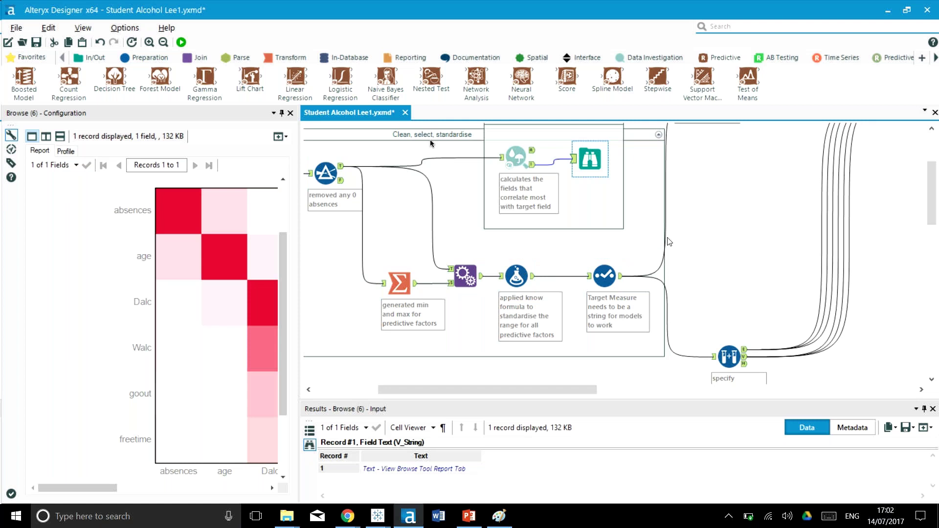
left_click_drag(508, 388, 612, 388)
scroll(499, 279, "up", 1)
scroll(497, 256, "down", 1)
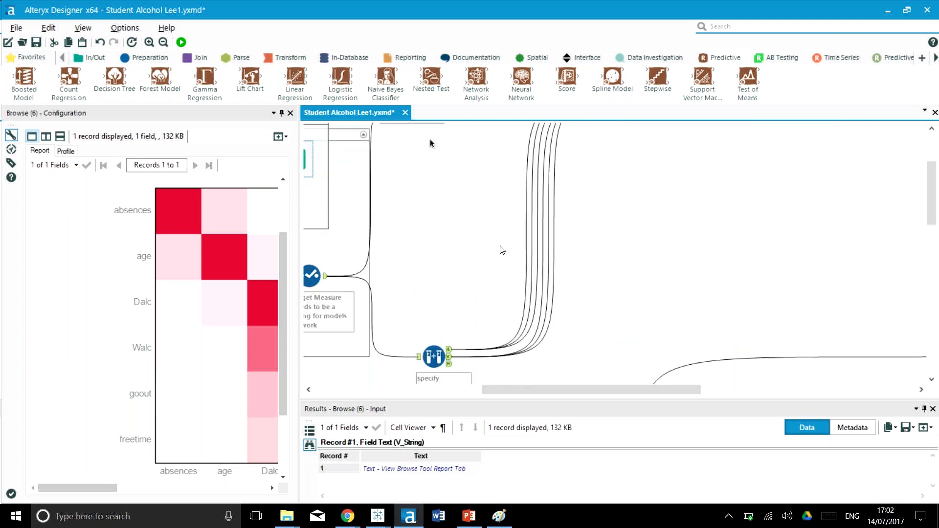
scroll(482, 307, "down", 2)
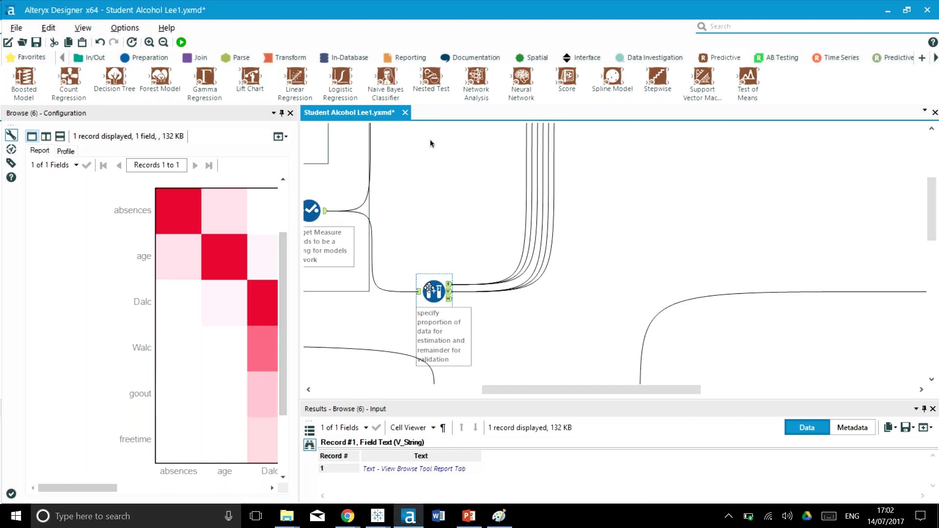
left_click(450, 285)
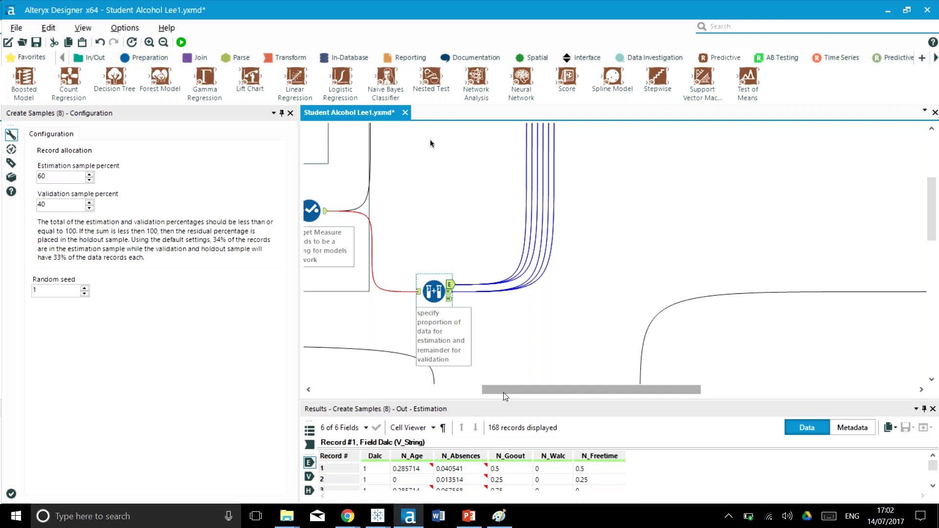
Enlarge the results pane and examine the Dalc target and predictor fields in the estimation sample.
scroll(504, 394, "down", 2)
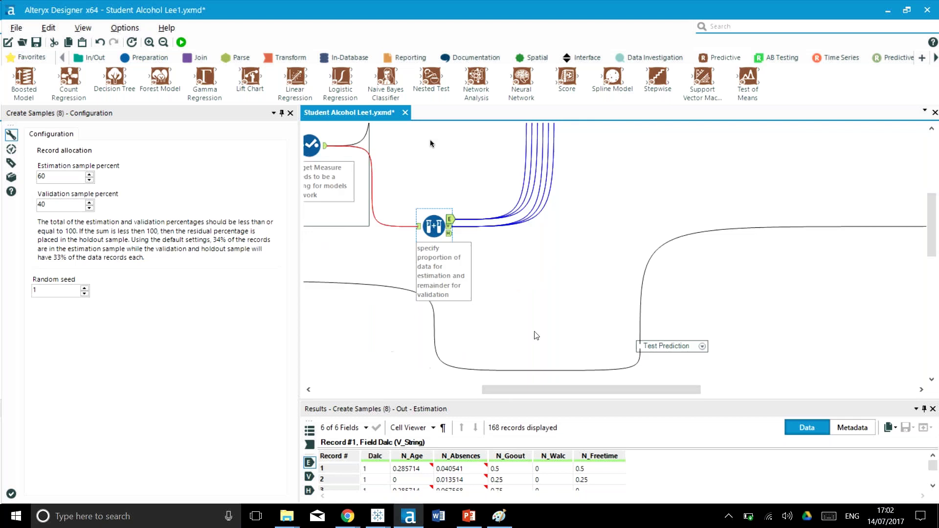
scroll(510, 390, "up", 1)
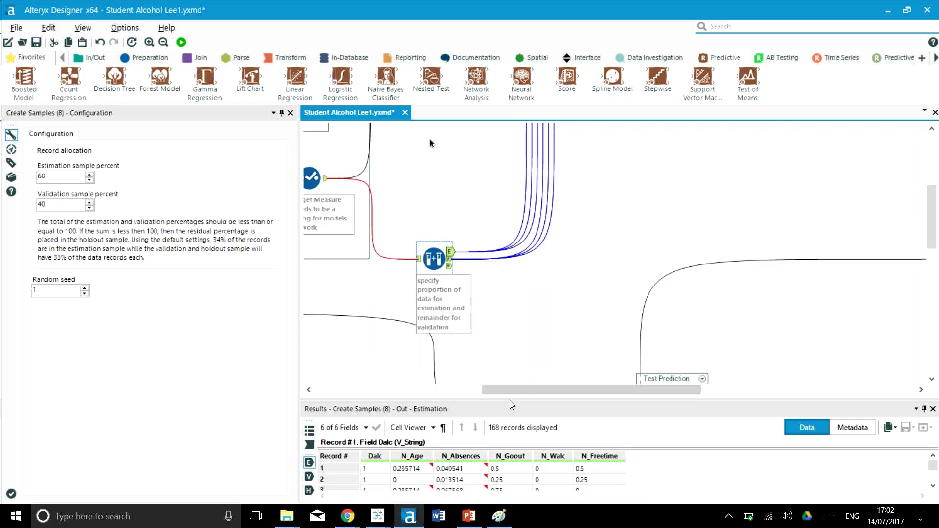
left_click_drag(513, 397, 512, 302)
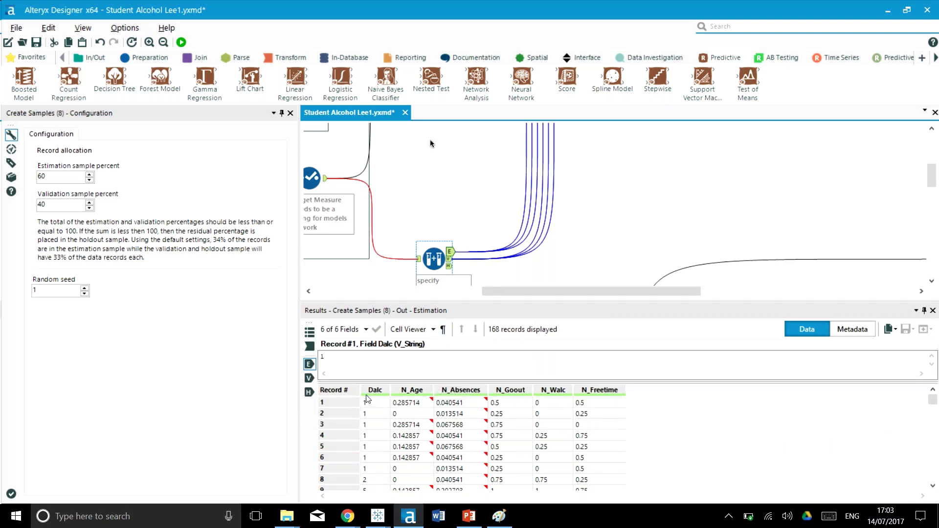
left_click(382, 387)
Expand the "Test - Which Model I best ?" container and enlarge the canvas to show its three model branches.
left_click_drag(587, 298, 664, 292)
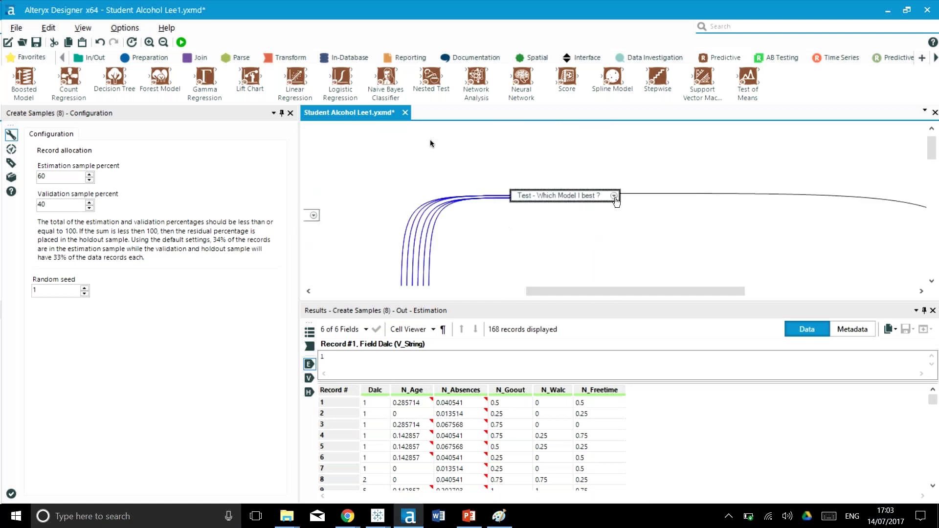
left_click(614, 197)
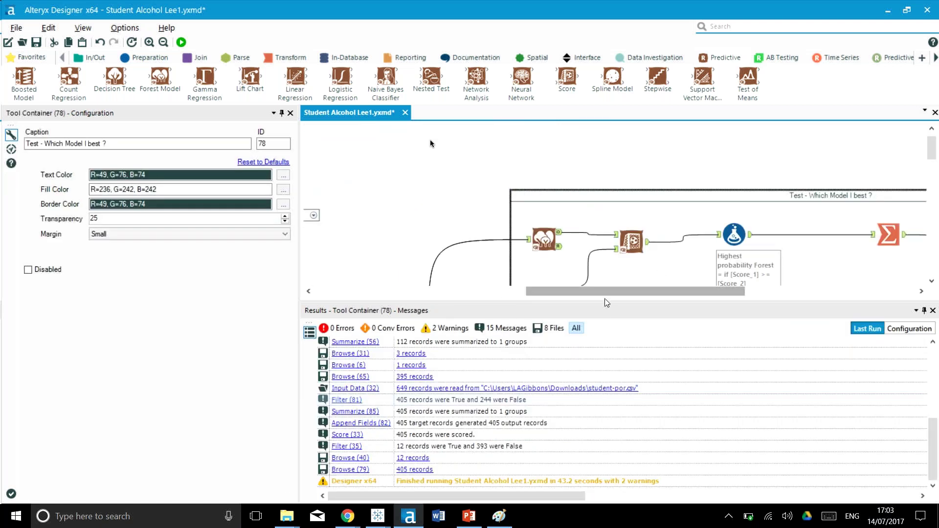
left_click_drag(605, 302, 626, 448)
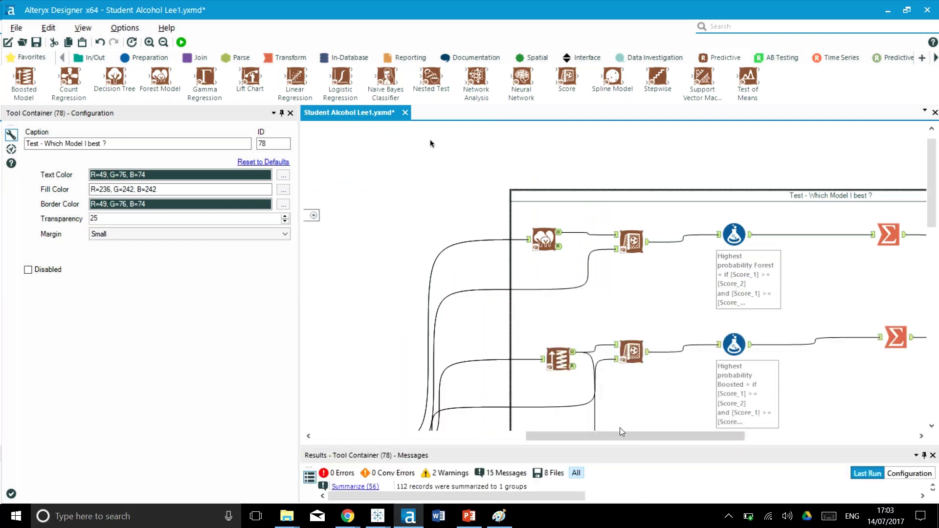
left_click_drag(567, 434, 600, 432)
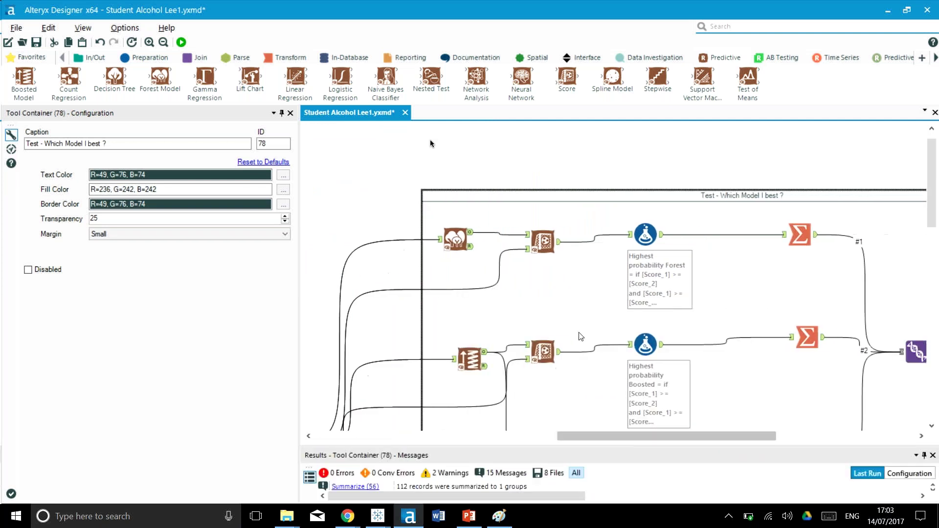
scroll(578, 325, "down", 3)
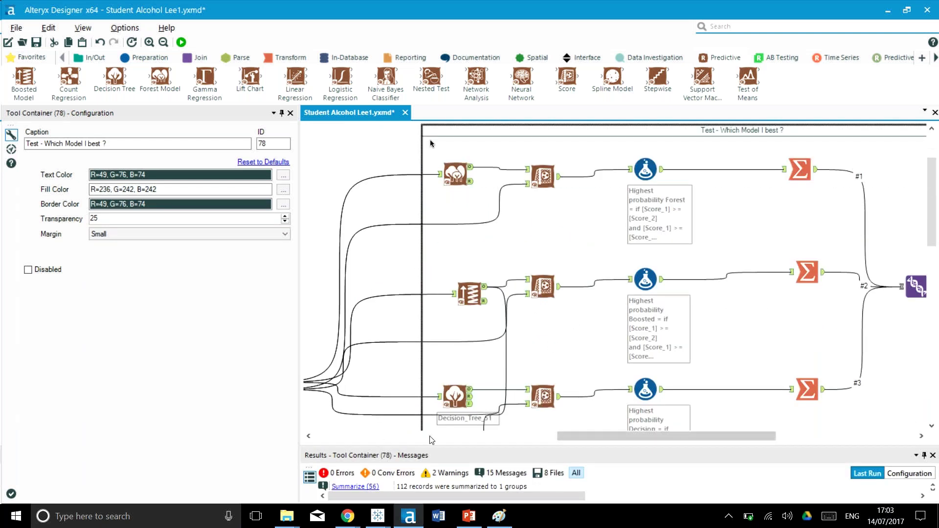
Identify the forest, boosted and decision tree models in the test container, and open the Forest Model's configuration.
left_click(455, 173)
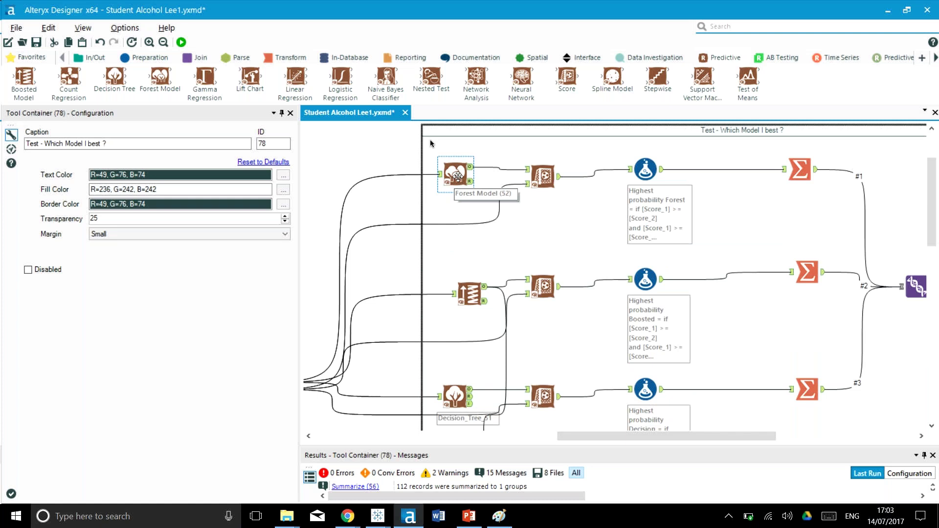
left_click(471, 294)
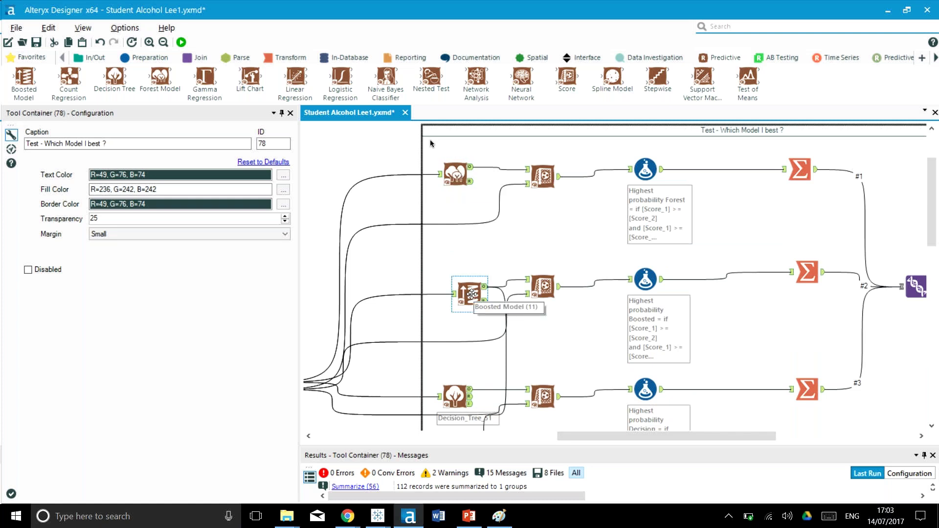
left_click(459, 395)
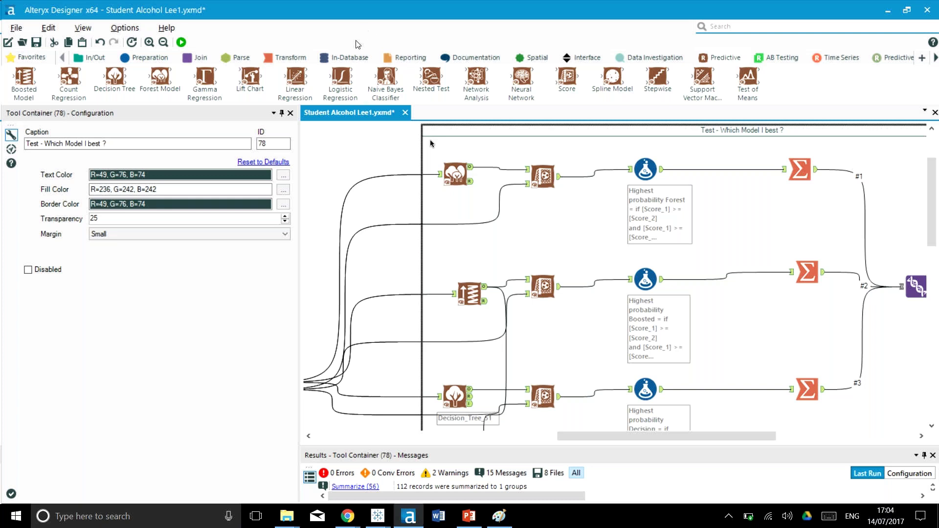
left_click(447, 158)
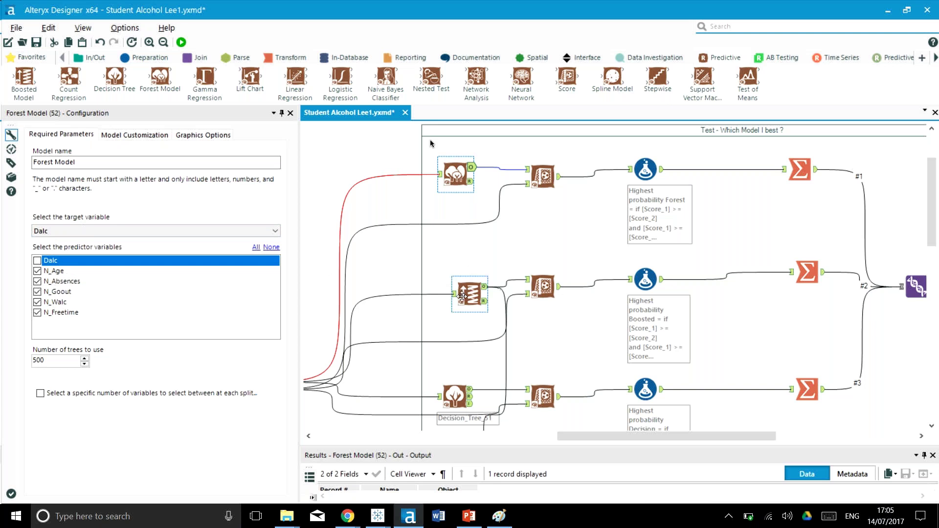
Review the forest branch's Score settings and its Formula expressions "Highest probability Forest" and "How many did we get right?".
left_click(548, 177)
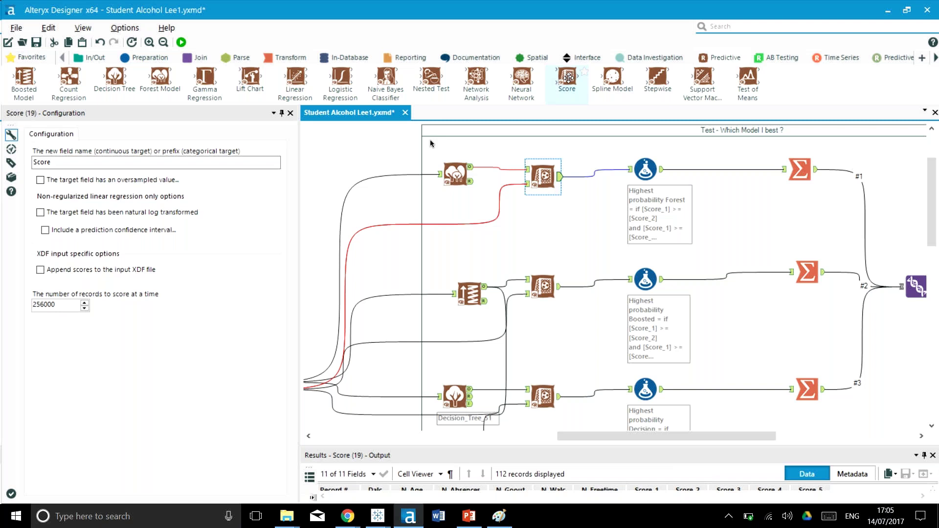
left_click(660, 159)
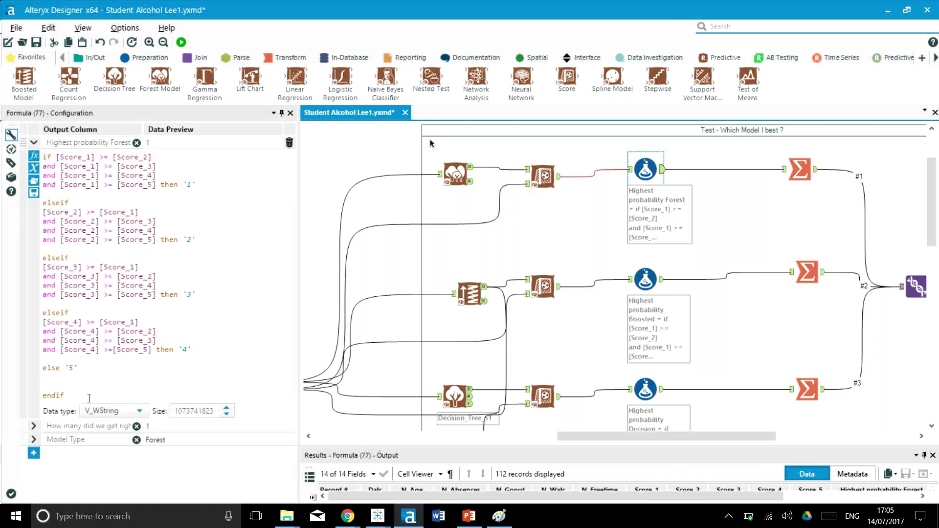
left_click(36, 429)
scroll(161, 344, "down", 2)
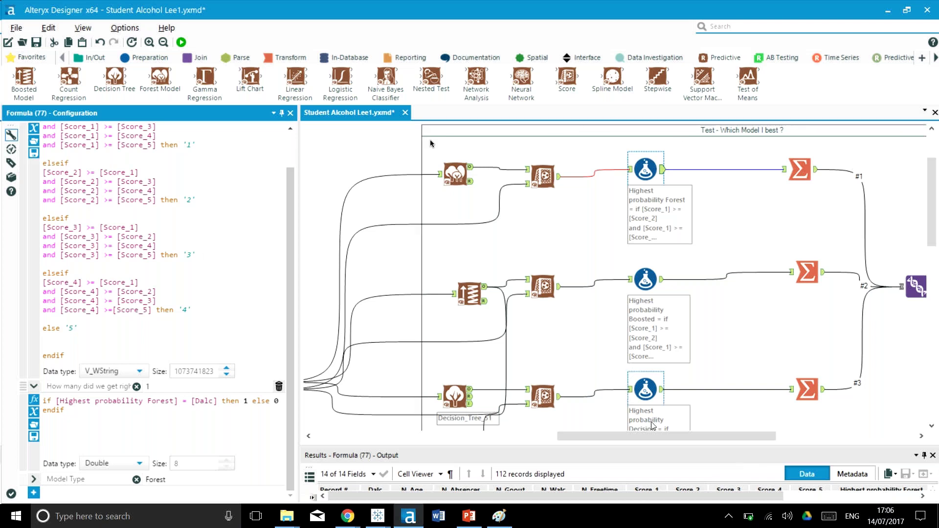
Display the forest branch's Formula output records in an enlarged results pane.
scroll(652, 426, "right", 5)
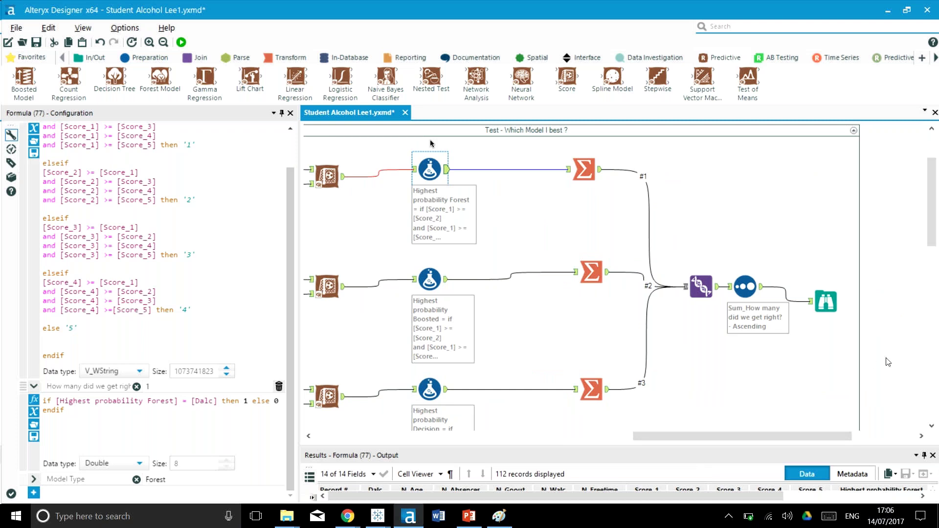
left_click(826, 301)
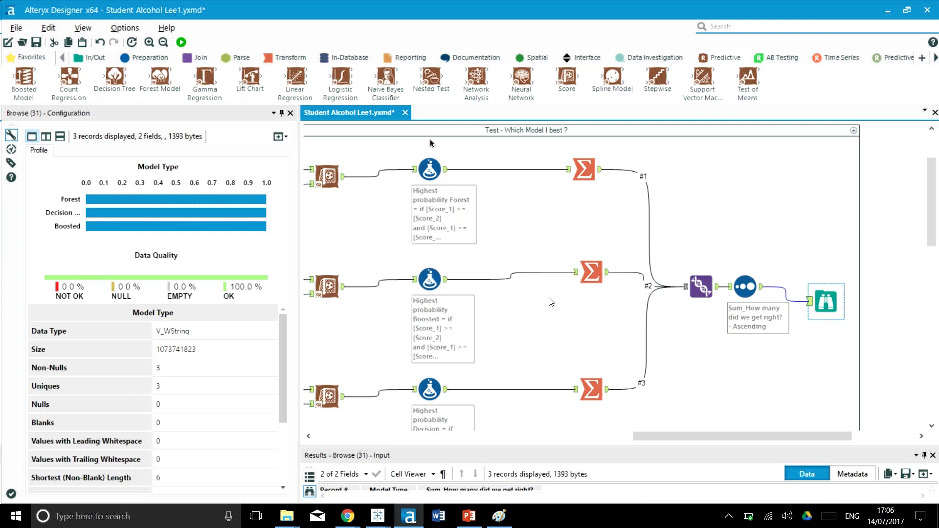
left_click(432, 168)
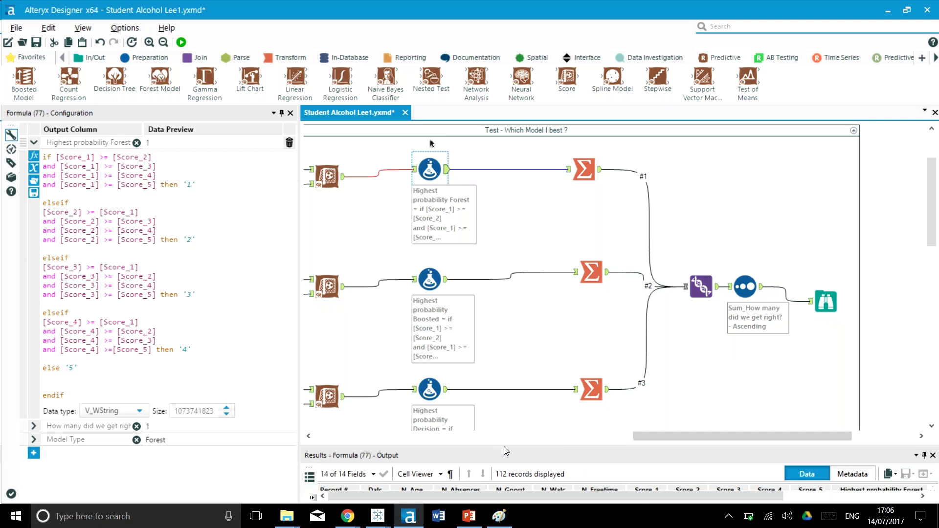
left_click_drag(505, 446, 506, 226)
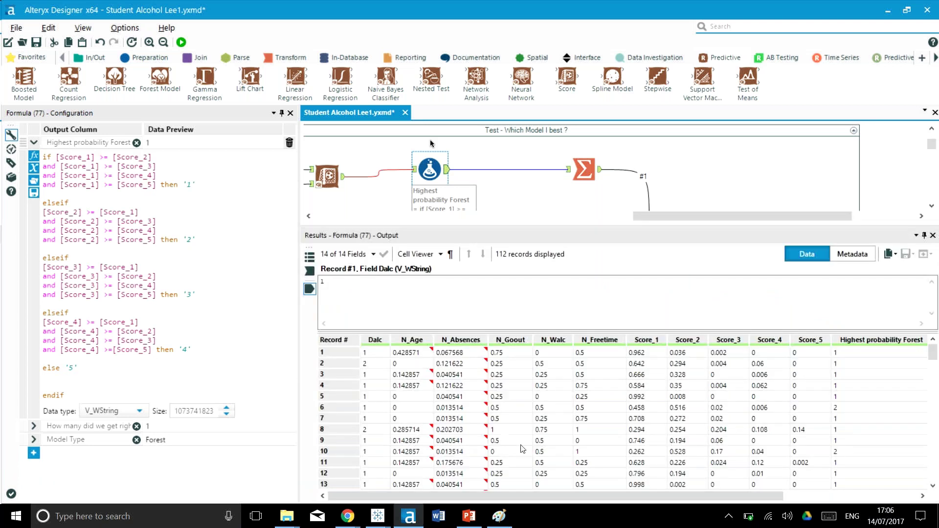
left_click(450, 171)
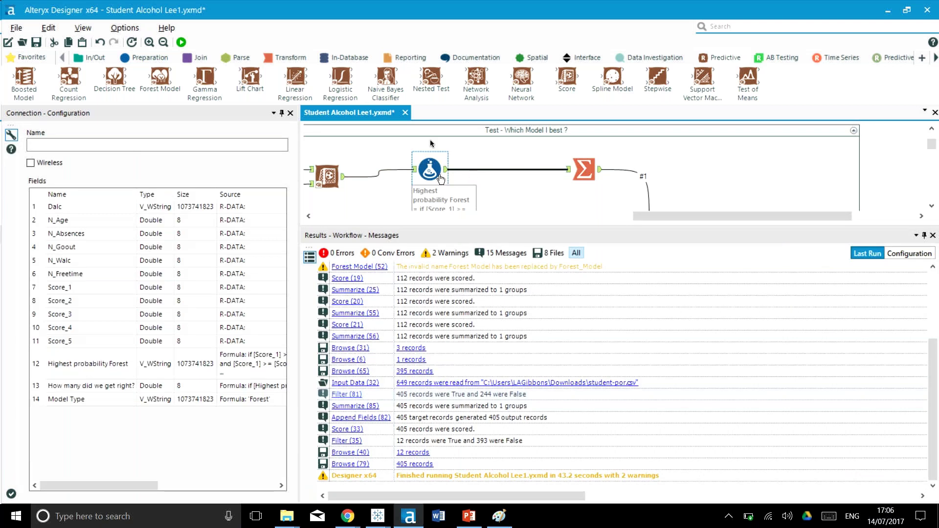
left_click(446, 172)
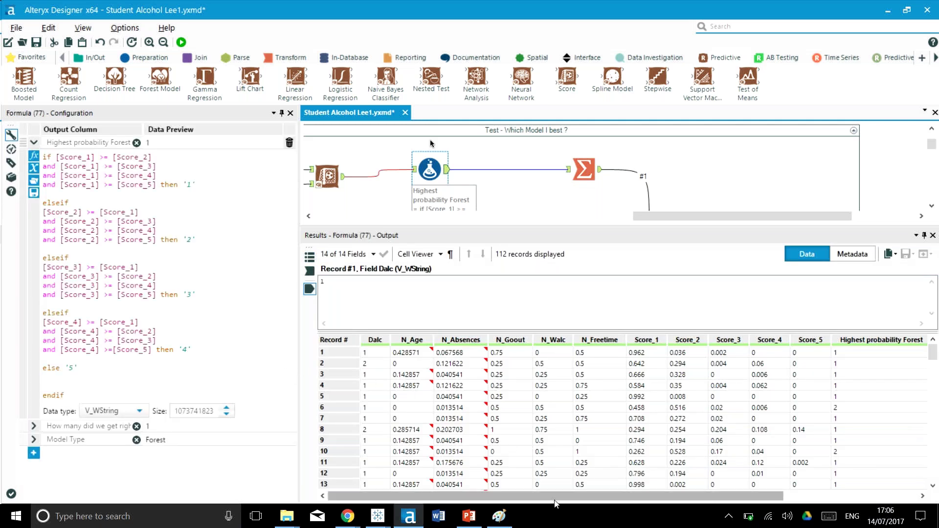
Compare the Dalc values with the Score_1 to Score_5, "Highest probability Forest" and "How many did we get right?" fields.
left_click_drag(555, 499, 710, 474)
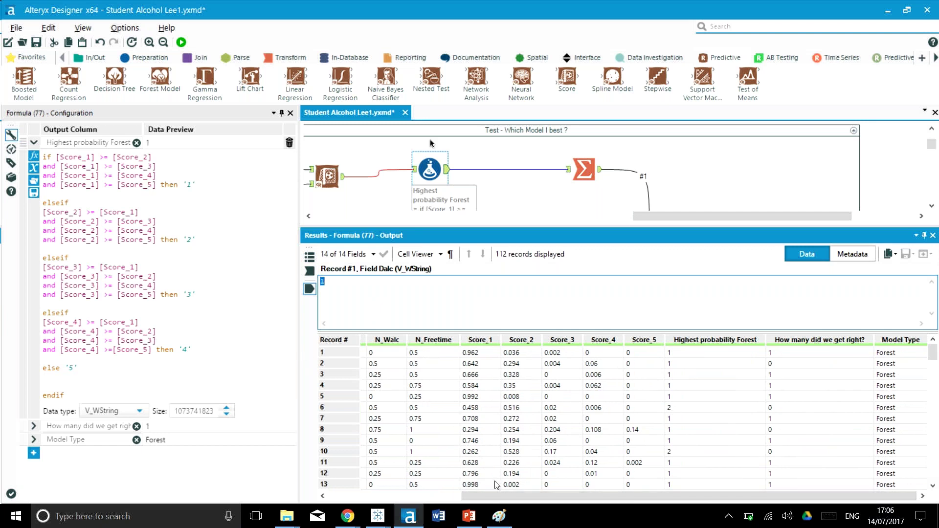
left_click_drag(514, 495, 492, 497)
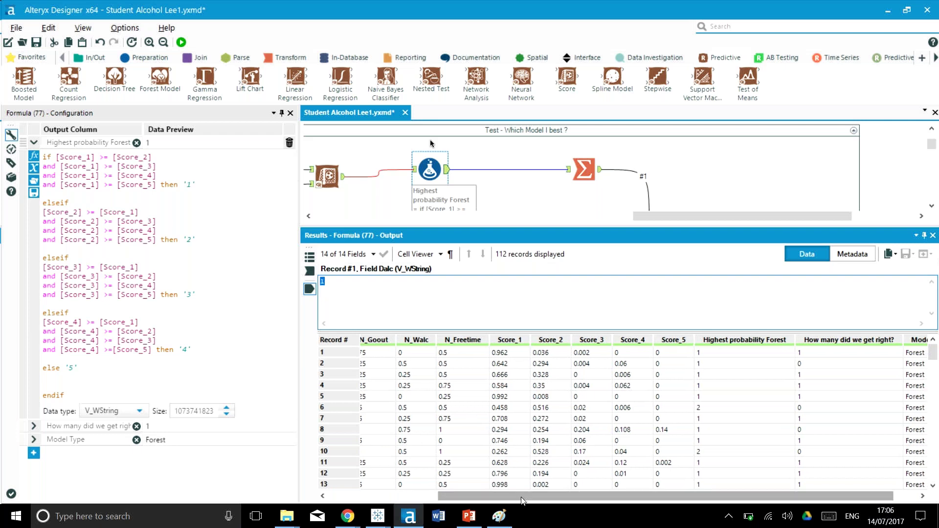
left_click_drag(522, 501, 410, 524)
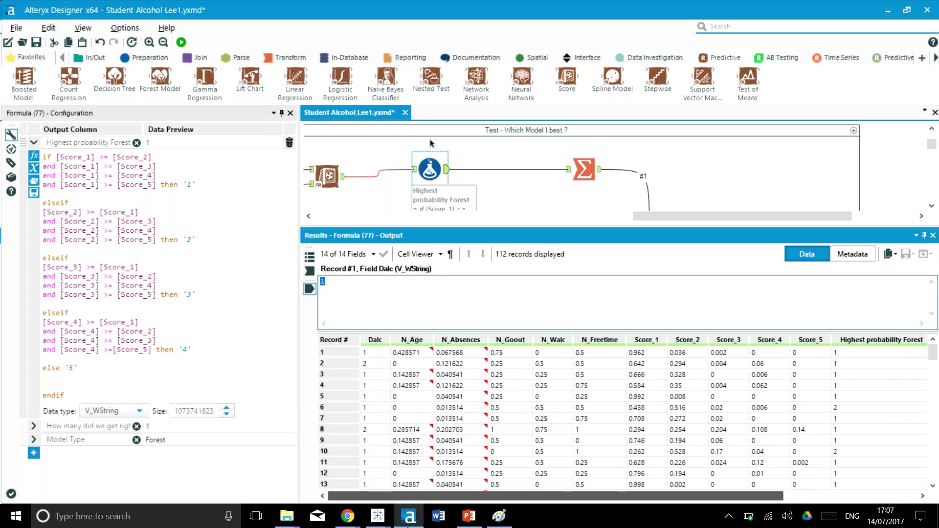
left_click(375, 357)
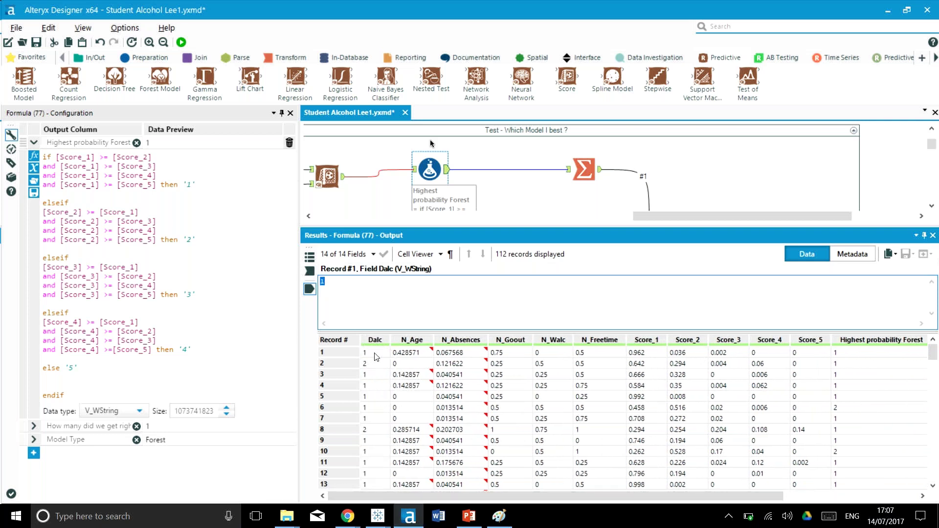
left_click_drag(368, 495, 617, 505)
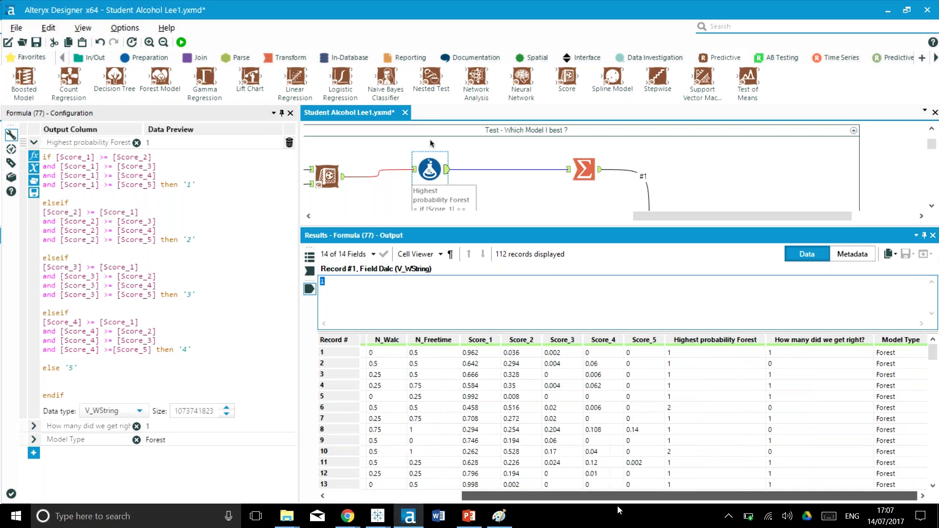
left_click(481, 353)
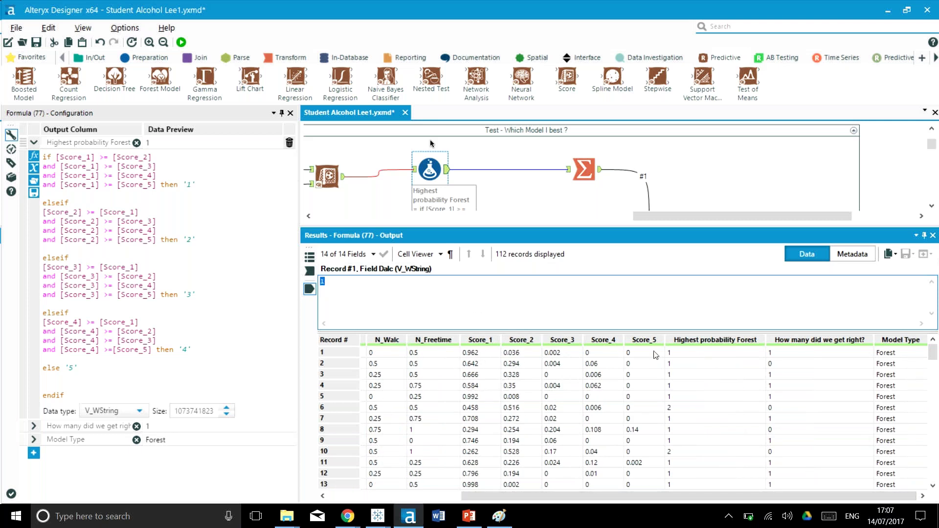
left_click(775, 353)
Narrow the configuration pane and view the final Browse tool's correct-prediction sums per model type in an enlarged results pane.
left_click(814, 223)
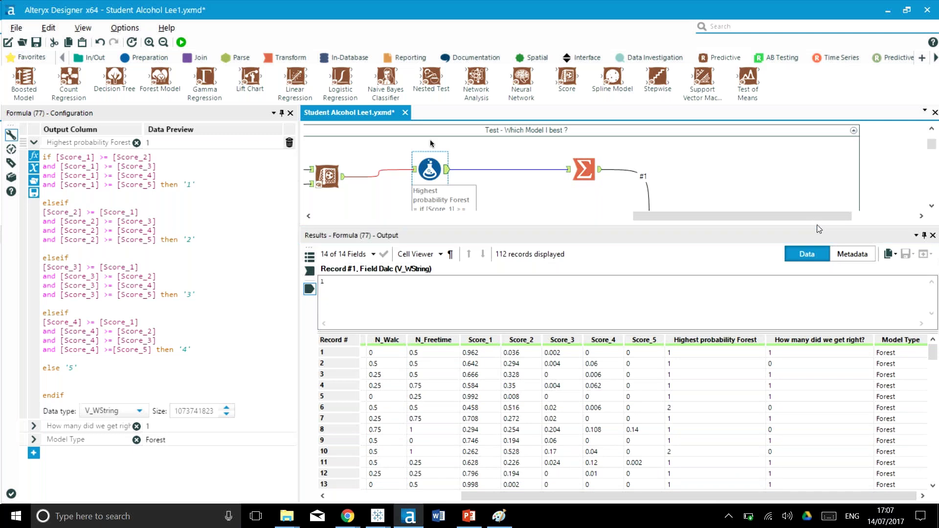
left_click_drag(832, 268, 842, 416)
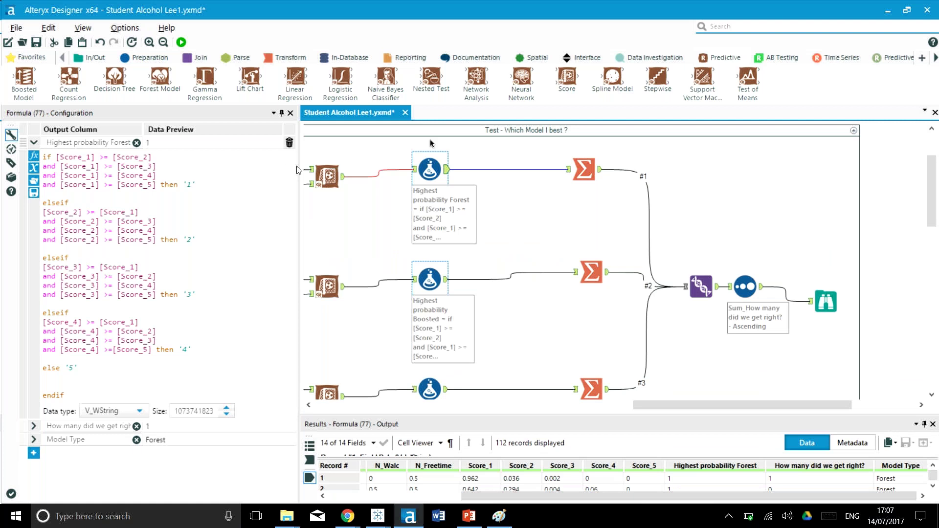
left_click_drag(297, 164, 141, 164)
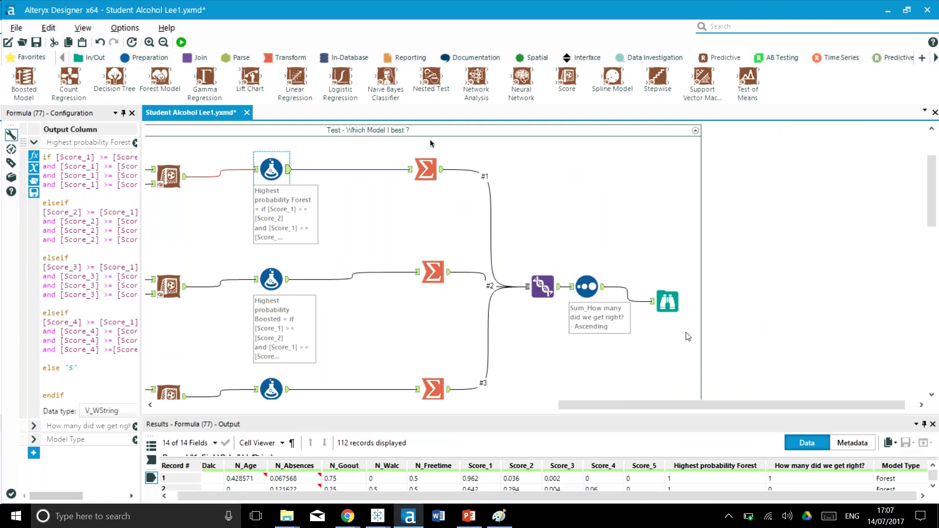
left_click(661, 310)
left_click_drag(675, 412, 674, 302)
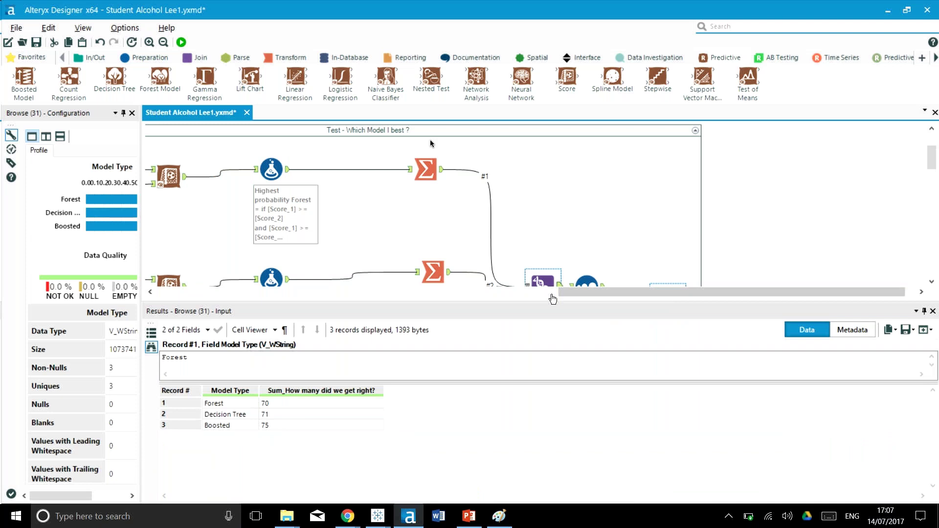
Shrink the results pane and move the Boosted Model tool out of the test container to the blank canvas below the Create Samples tool.
left_click(554, 318)
left_click_drag(547, 302, 557, 416)
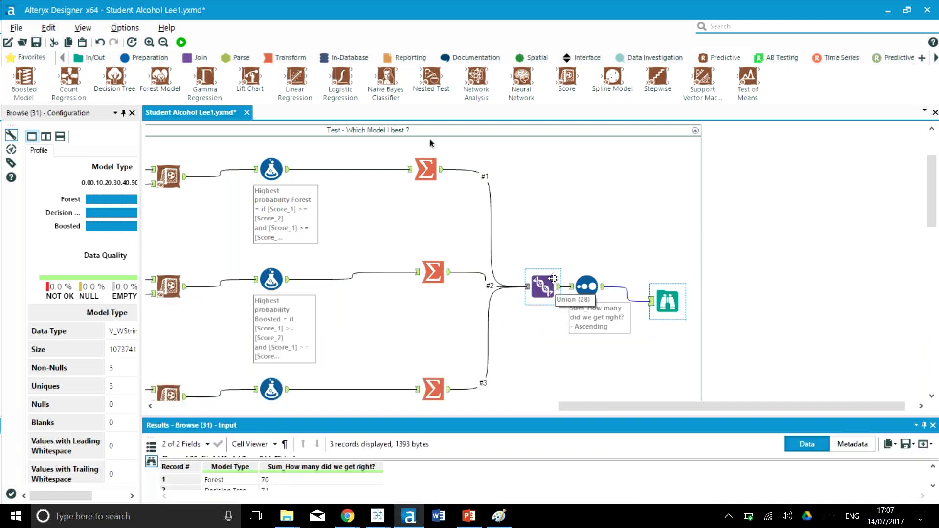
left_click(513, 407)
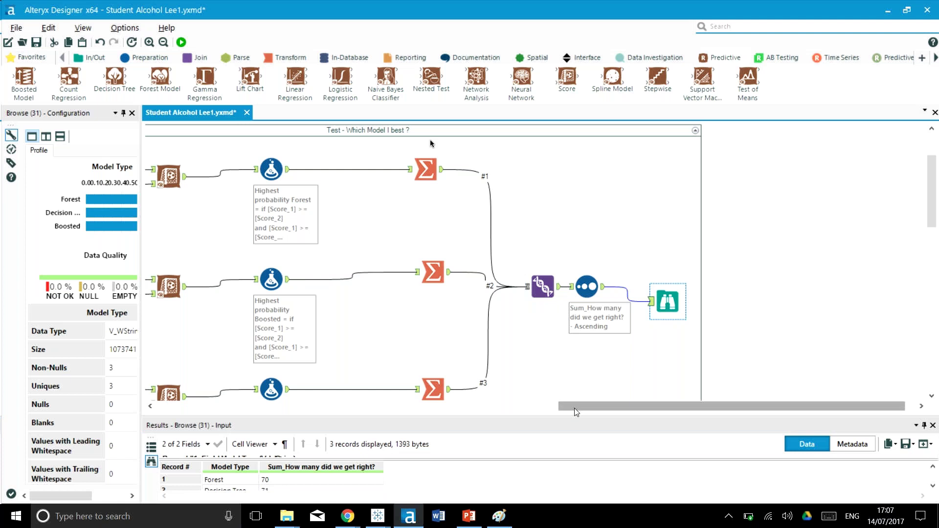
left_click_drag(482, 425, 379, 434)
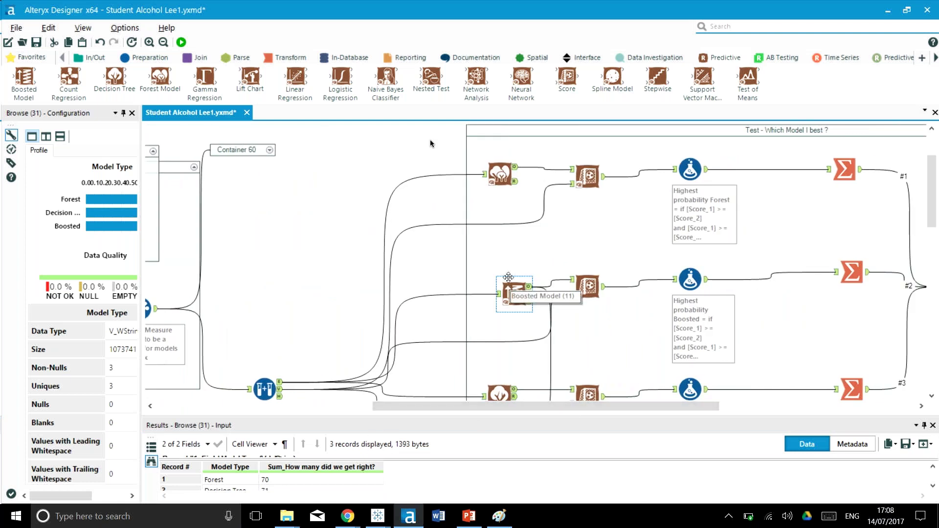
left_click_drag(614, 412, 725, 412)
left_click(595, 257)
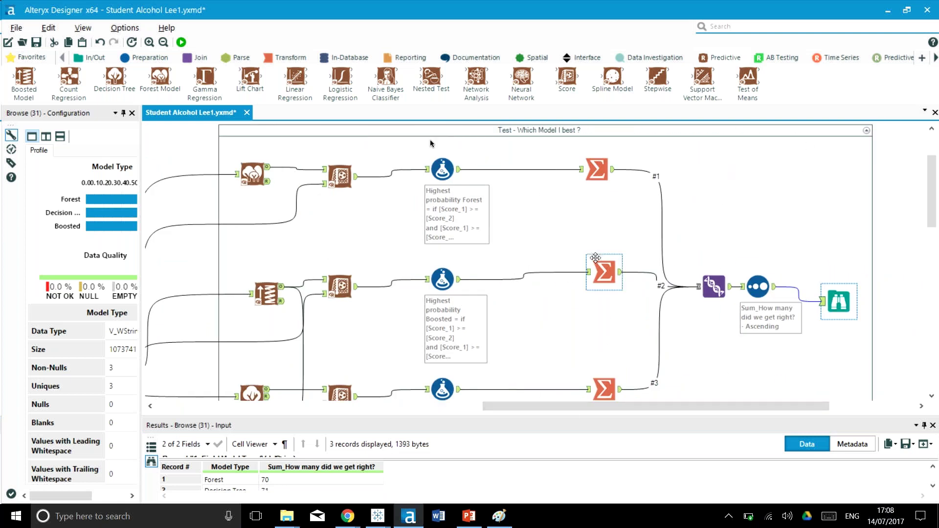
scroll(522, 284, "down", 2)
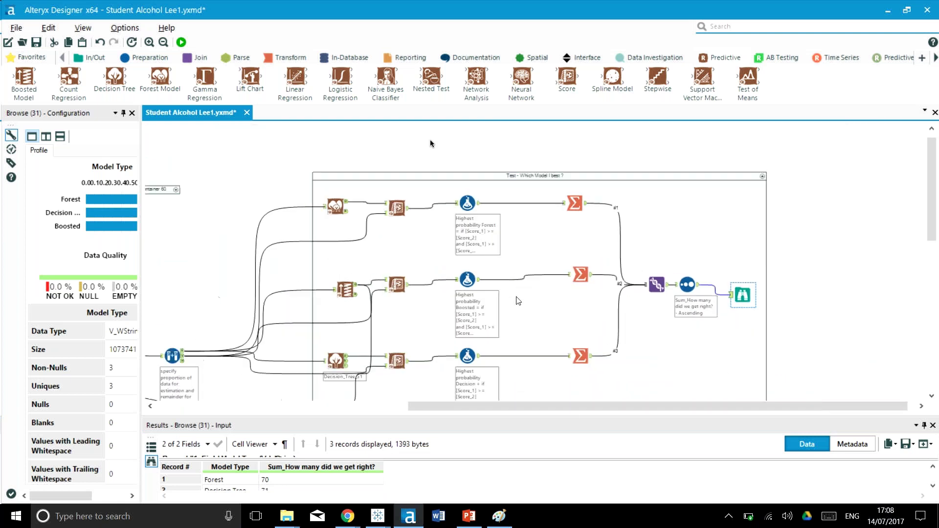
scroll(491, 289, "down", 1)
scroll(490, 289, "down", 2)
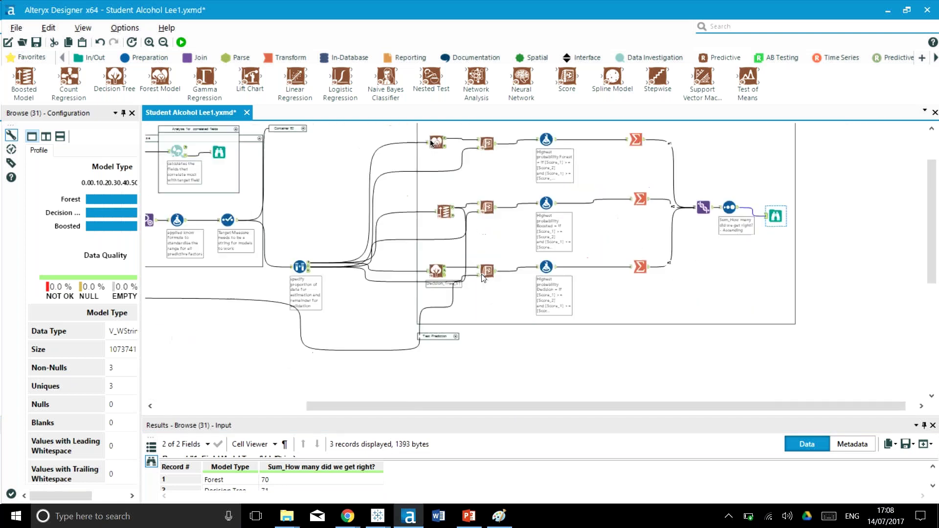
left_click_drag(443, 211, 372, 331)
Collapse the "Test - Which Model I best ?" container and expand the "Test Prediction" container.
scroll(542, 281, "up", 1)
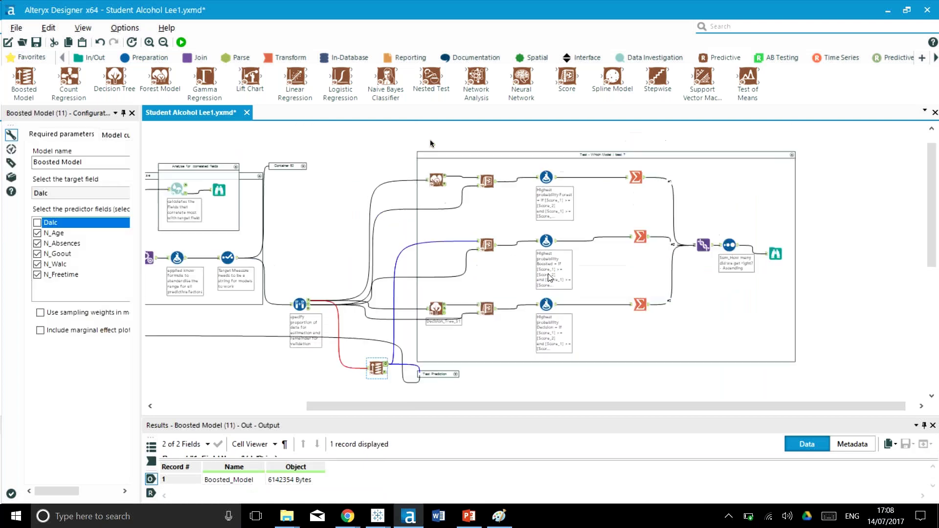
scroll(548, 274, "up", 1)
left_click(791, 174)
left_click(792, 175)
scroll(559, 255, "down", 3)
scroll(504, 345, "up", 2)
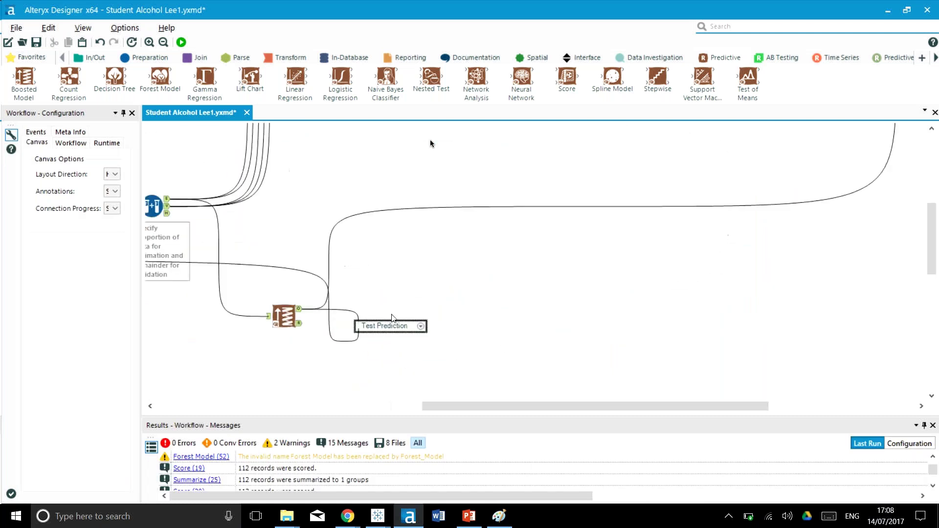
left_click(420, 326)
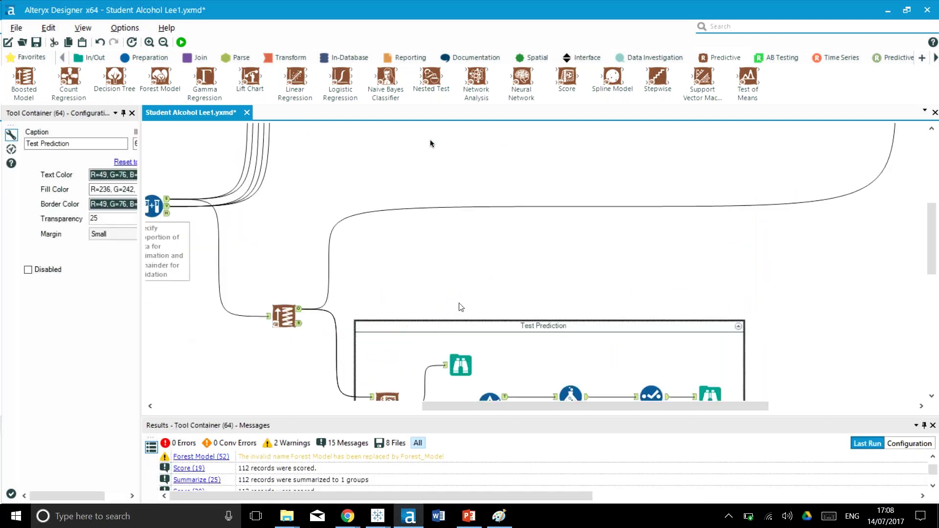
Expand the "Clean, select, standardise" container of the student-por.csv test data and compare it with the training data's preparation.
scroll(460, 307, "down", 1)
left_click_drag(479, 408, 261, 408)
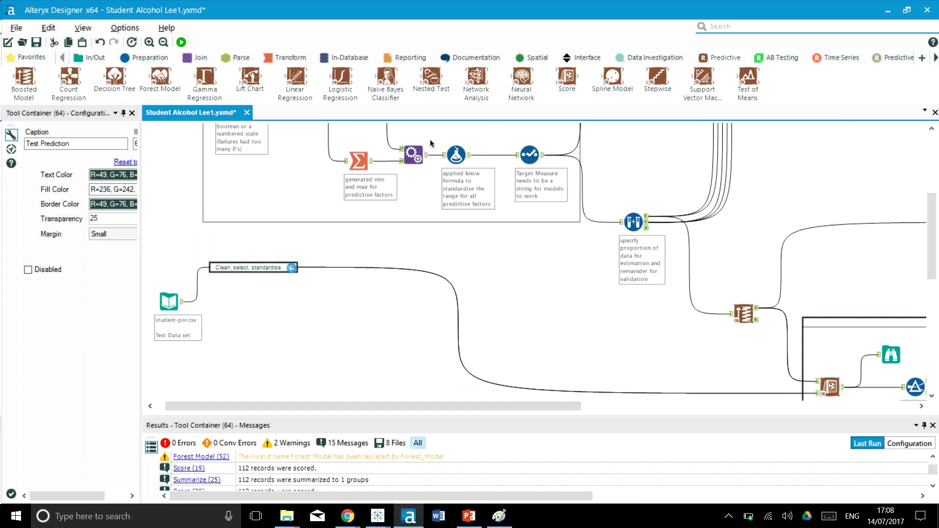
left_click(292, 268)
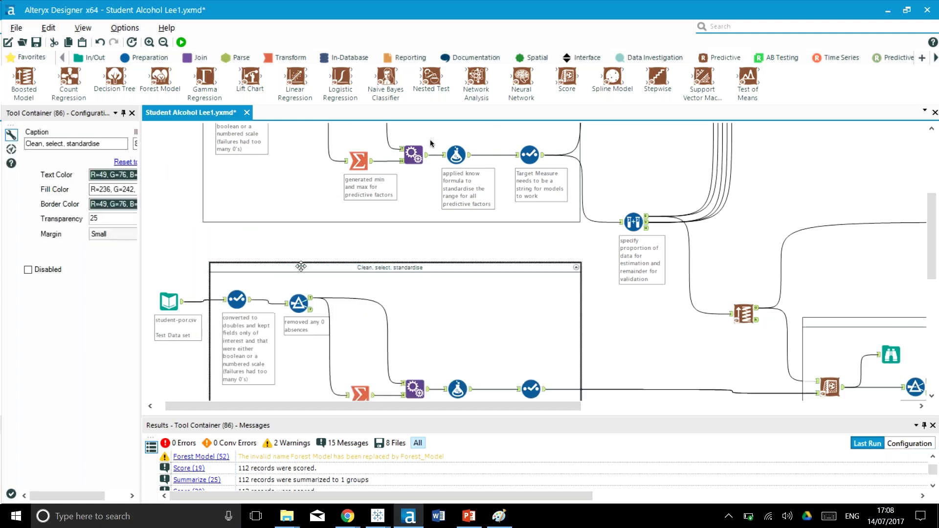
scroll(300, 266, "up", 3)
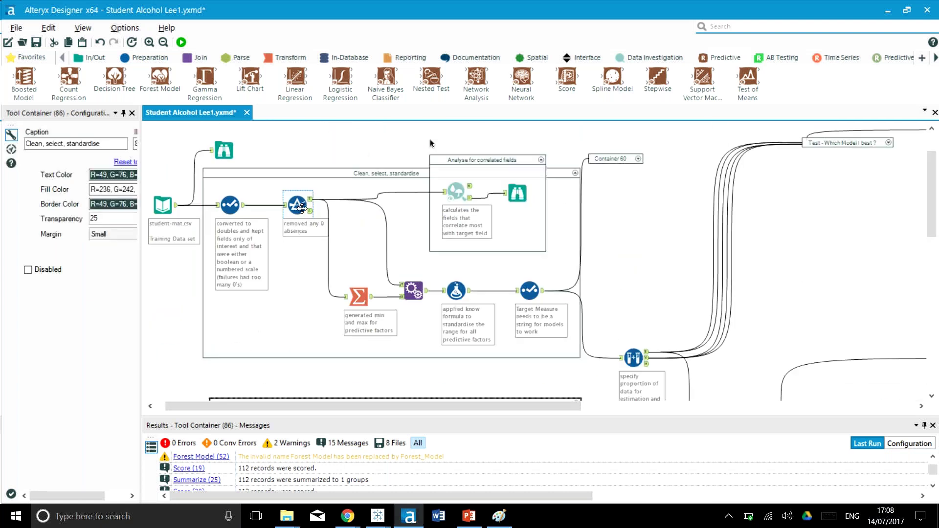
scroll(321, 230, "down", 2)
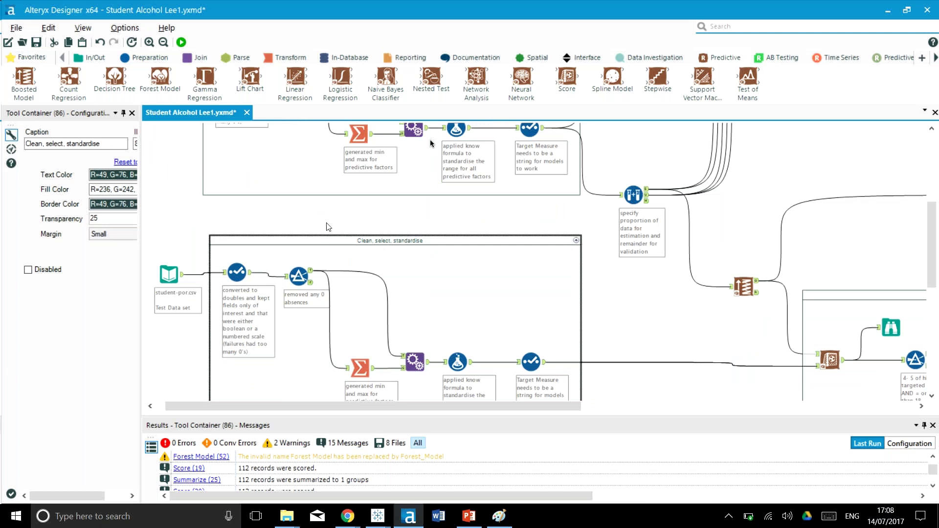
scroll(276, 224, "down", 1)
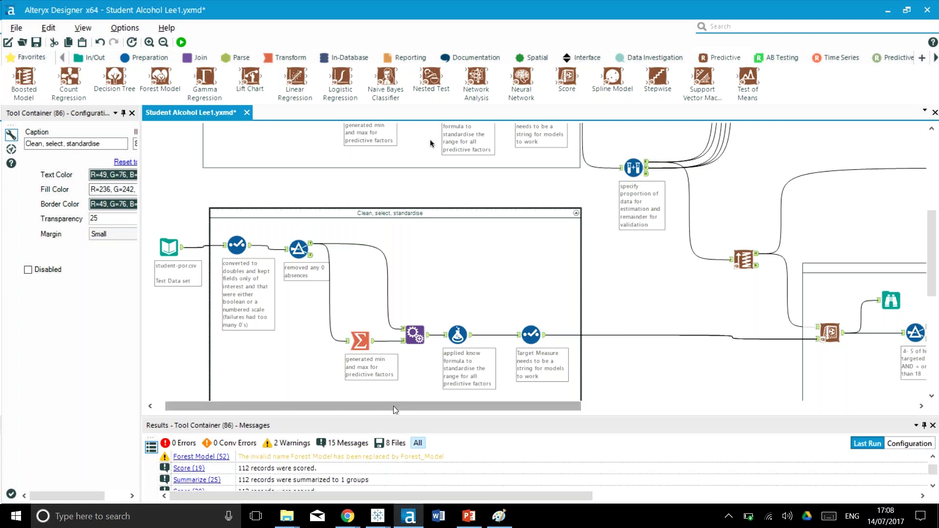
Locate the Score tool in the "Test Prediction" container and open the high-risk Filter tool that follows it.
left_click_drag(396, 409, 563, 410)
left_click(513, 331)
left_click(516, 307)
left_click(518, 340)
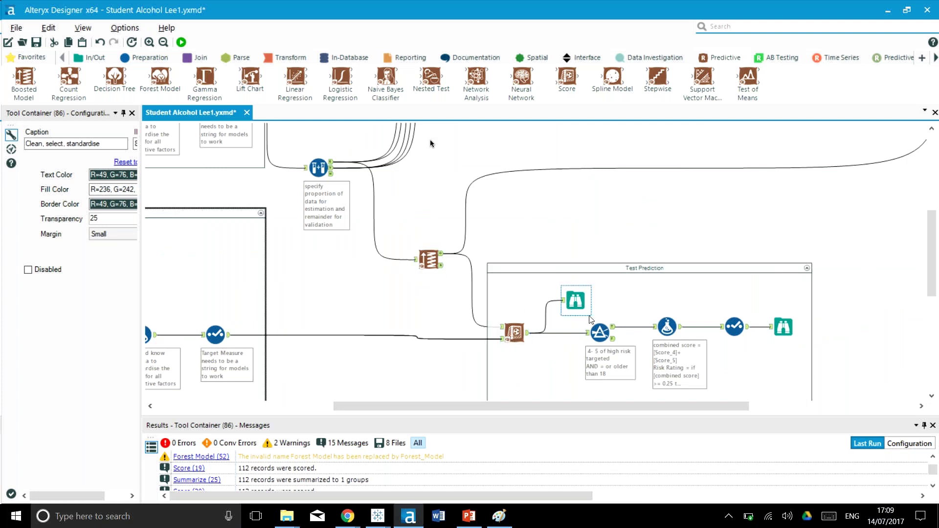
left_click(601, 331)
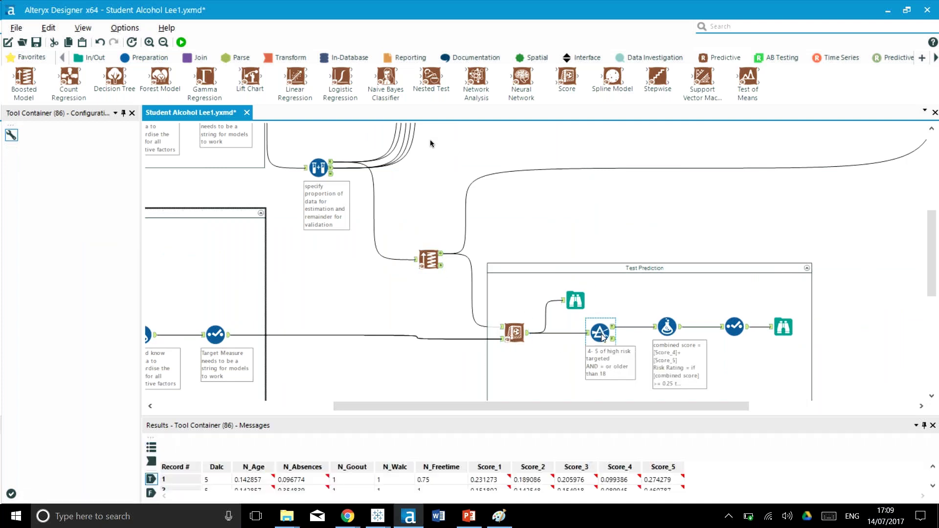
Open the final Browse tool in the "Test Prediction" container and enlarge the results pane to review the Risk Rating of each record.
scroll(606, 338, "down", 1)
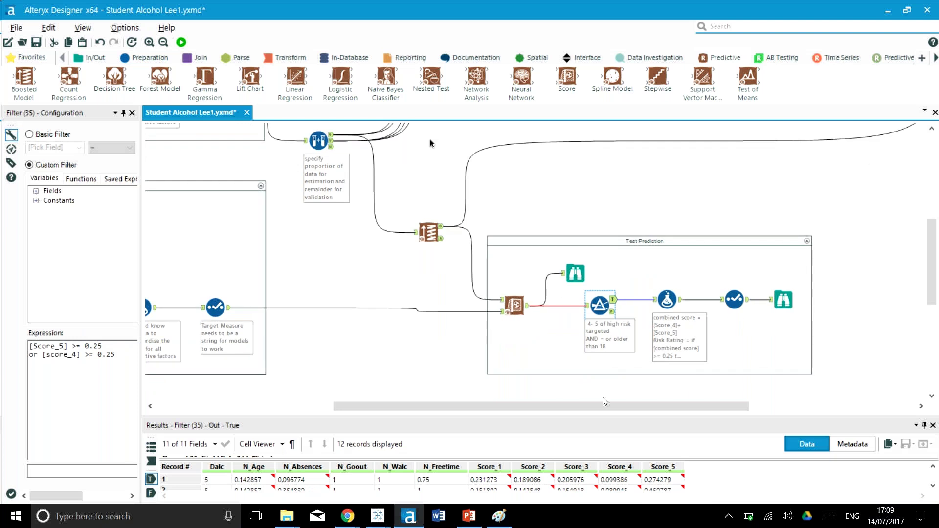
left_click_drag(601, 406, 634, 406)
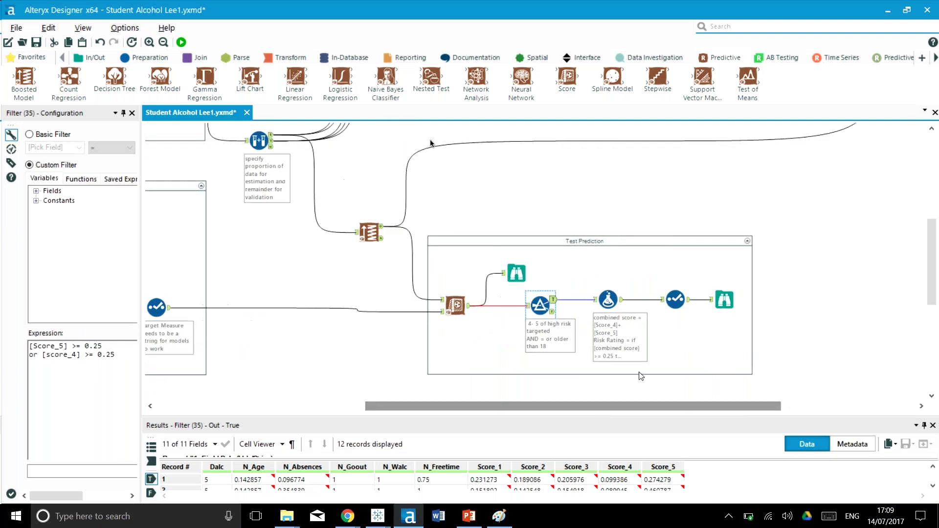
scroll(747, 337, "down", 2)
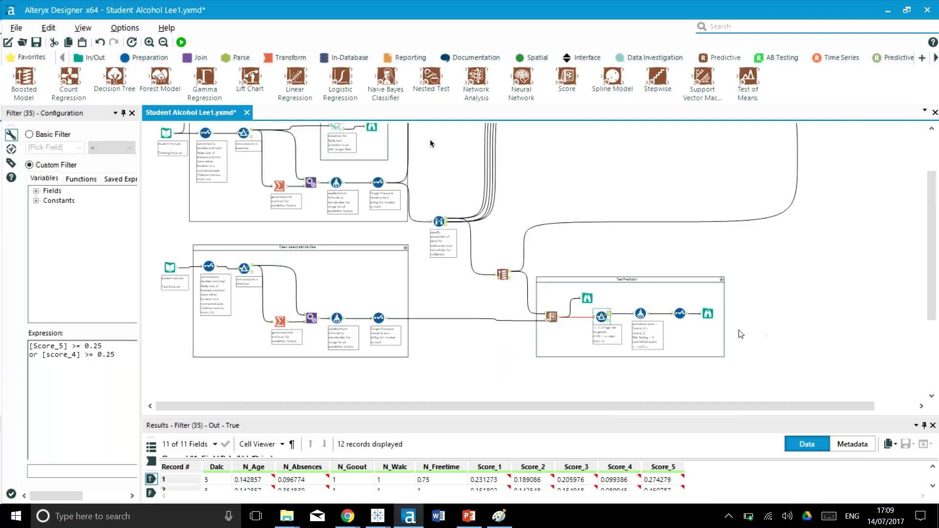
scroll(740, 334, "up", 1)
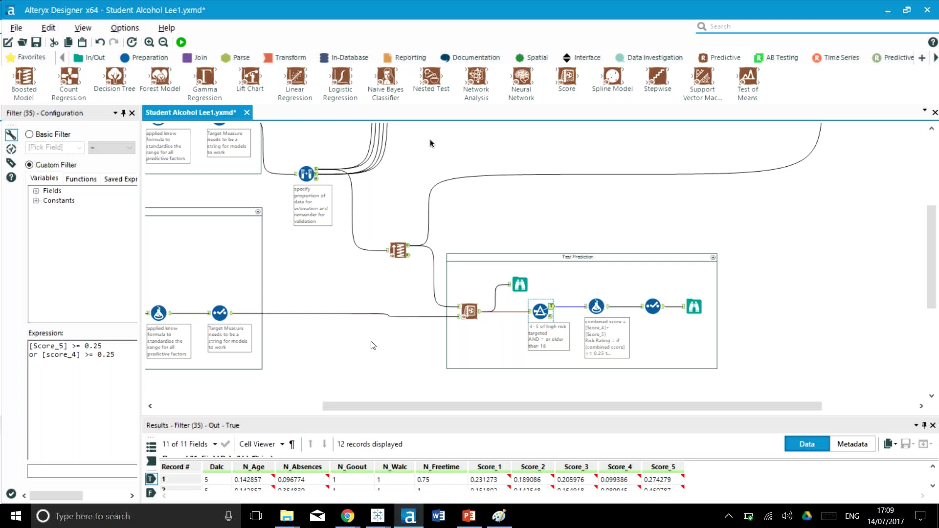
left_click(701, 307)
scroll(570, 346, "down", 1)
left_click_drag(558, 416, 558, 238)
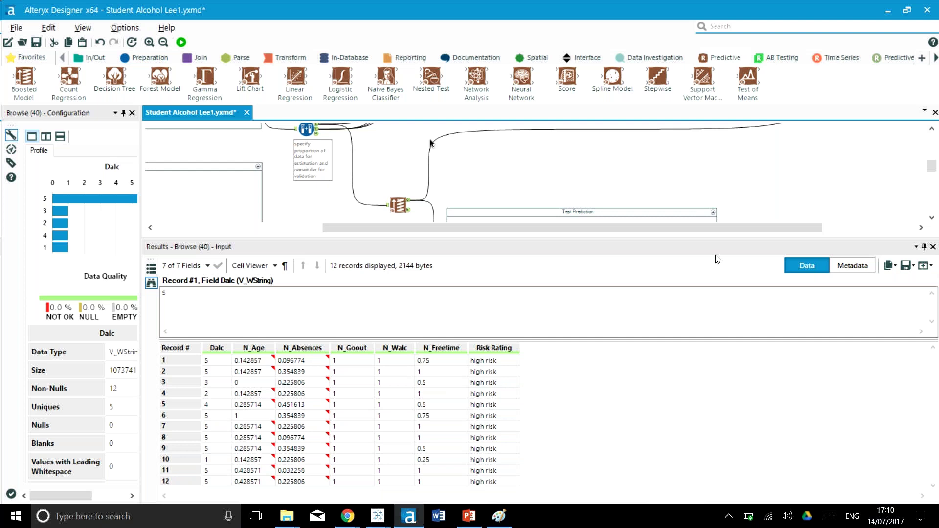
scroll(694, 222, "down", 3)
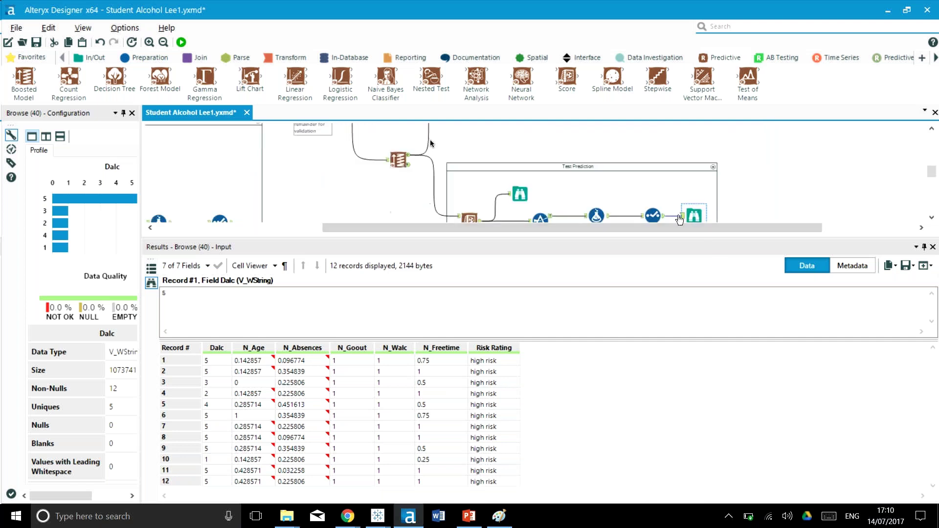
Shrink the results pane and review the test data stream leading into the "Test Prediction" container.
left_click(665, 242)
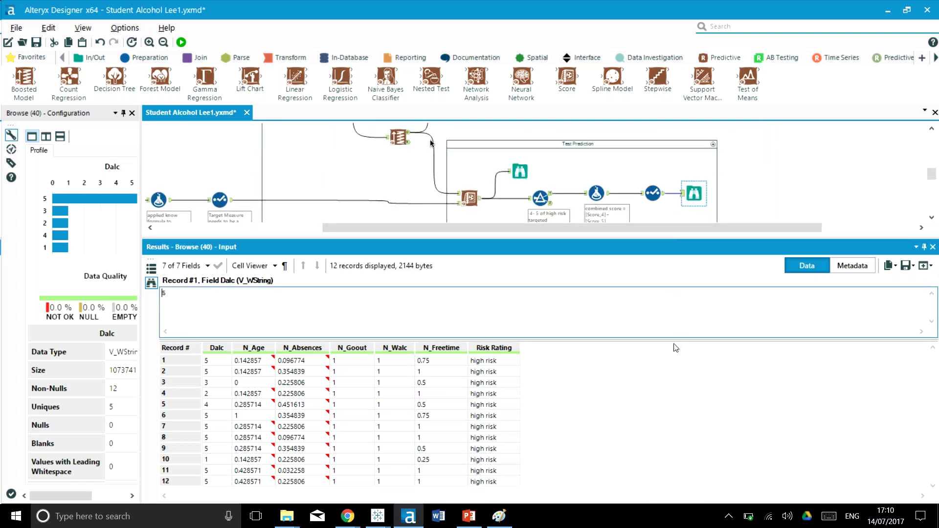
left_click_drag(655, 239, 415, 361)
left_click(340, 273)
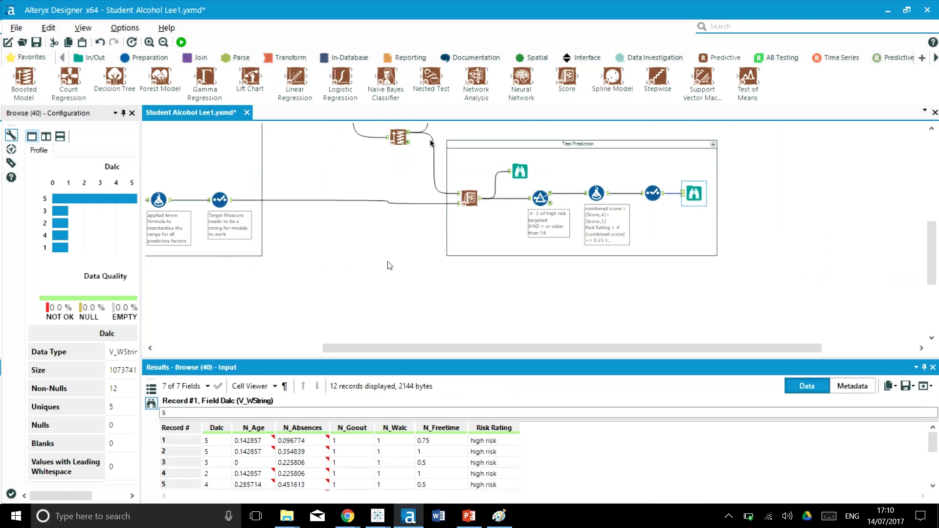
scroll(384, 278, "up", 1)
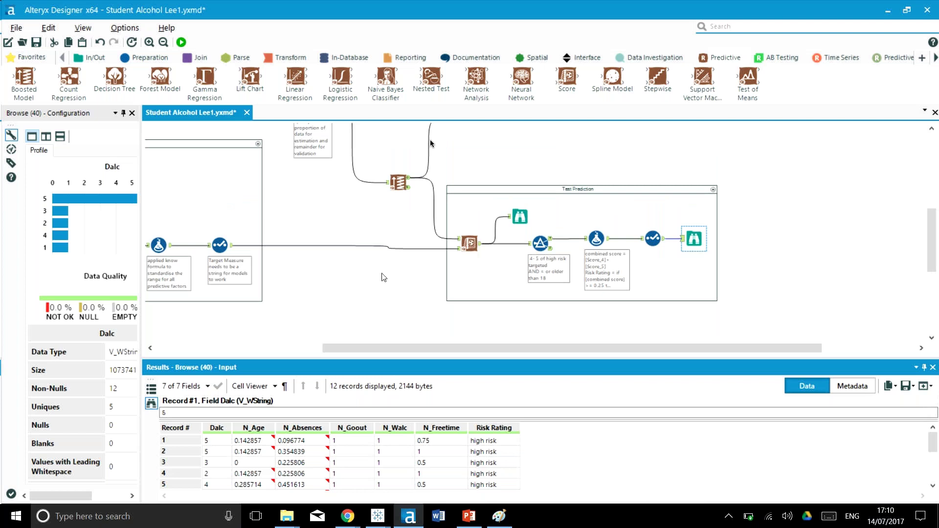
scroll(384, 278, "down", 1)
left_click_drag(398, 348, 260, 347)
left_click(180, 192)
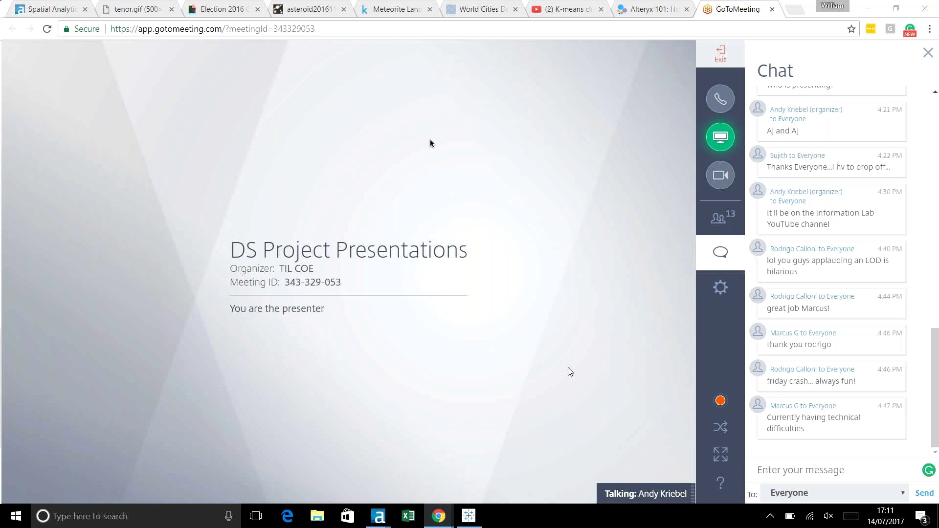
Show the Alteryx Spatial Analytics page down to its key capabilities, followed by the two reaction GIFs.
left_click(38, 3)
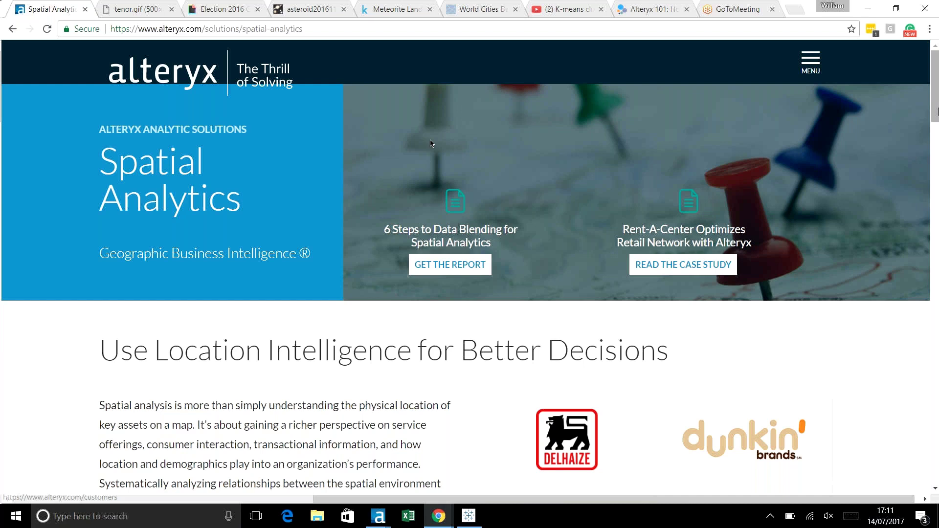
left_click_drag(937, 108, 929, 144)
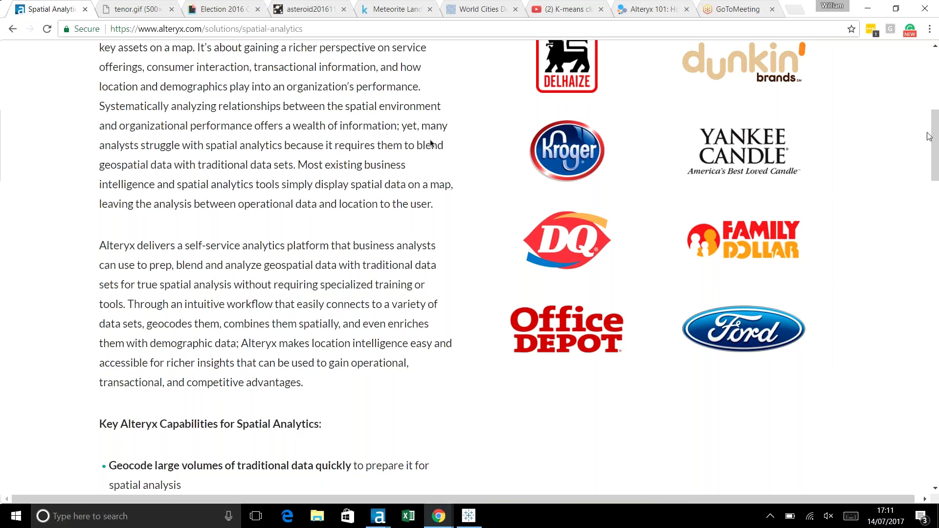
key("ctrl+Tab")
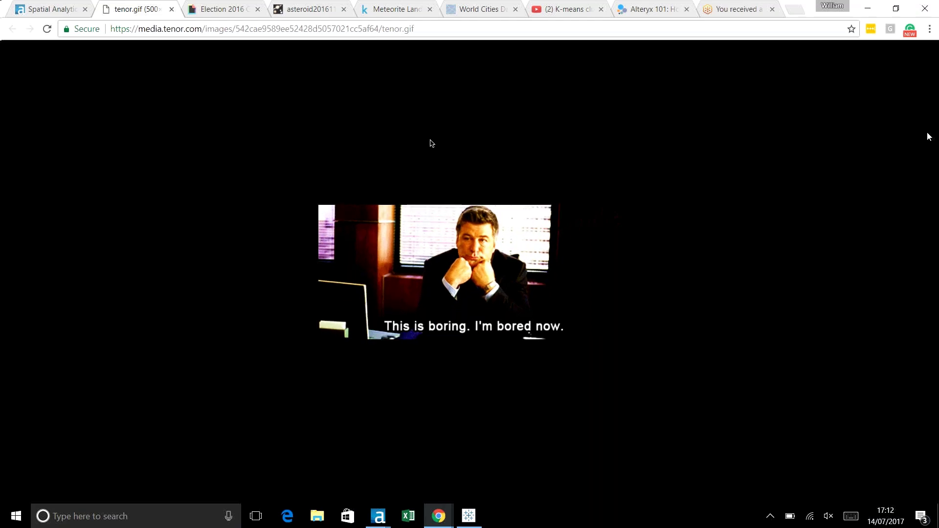
key("ctrl+Tab")
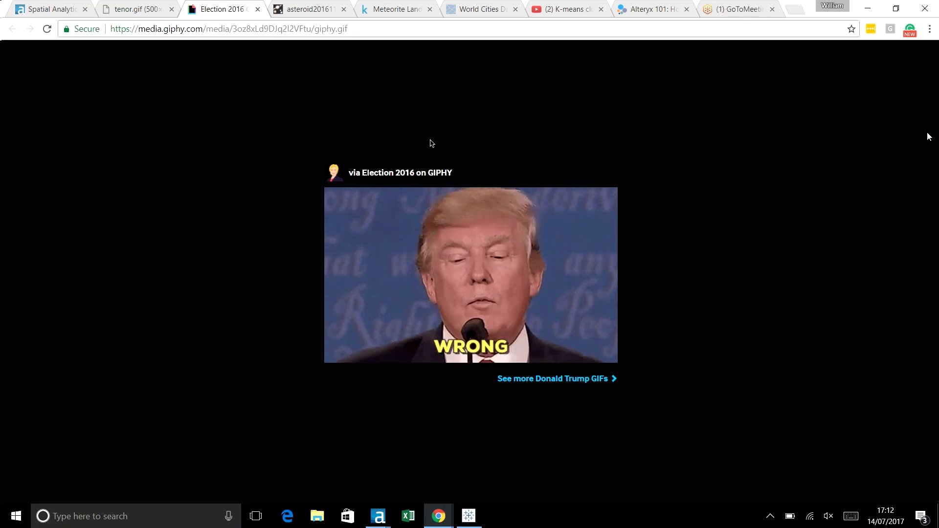
Show the asteroid image and the two data sources: Kaggle's Meteorite Landings page and the simplemaps World Cities Database.
key("ctrl+Tab")
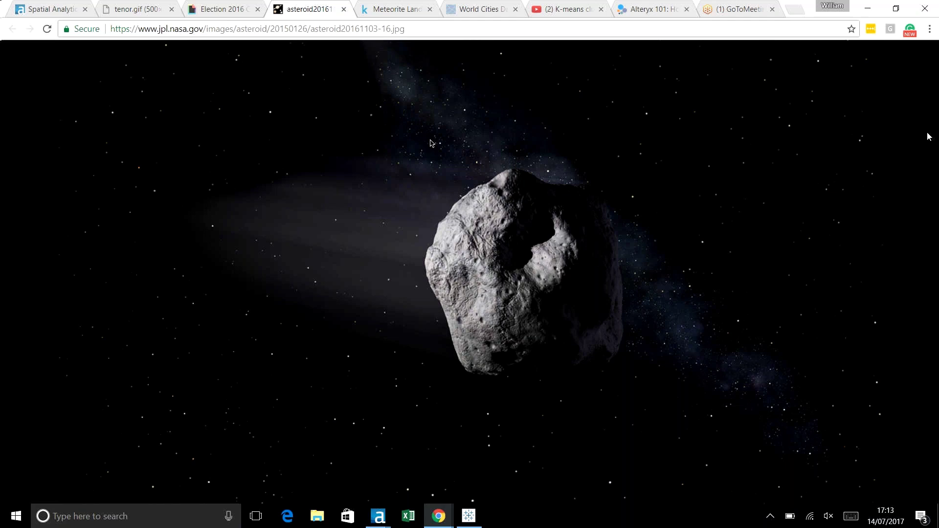
key("ctrl+Tab")
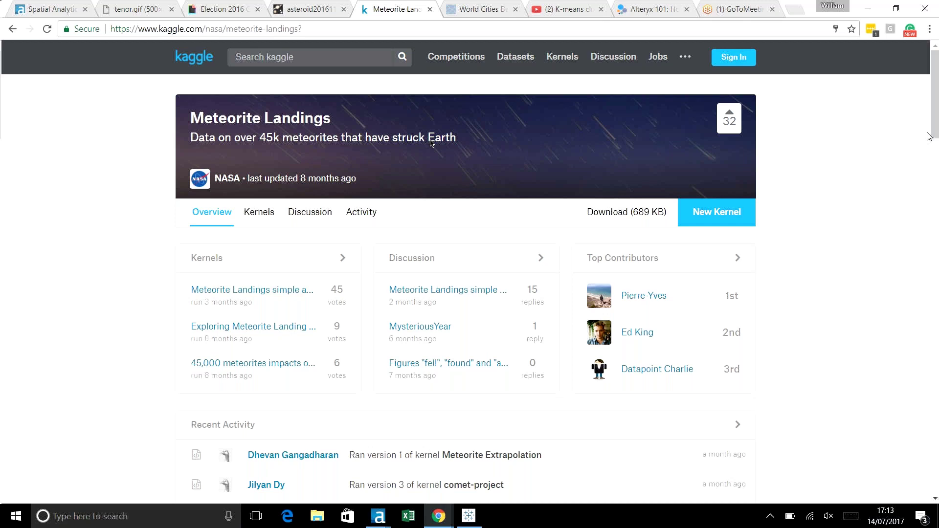
key("ctrl+Tab")
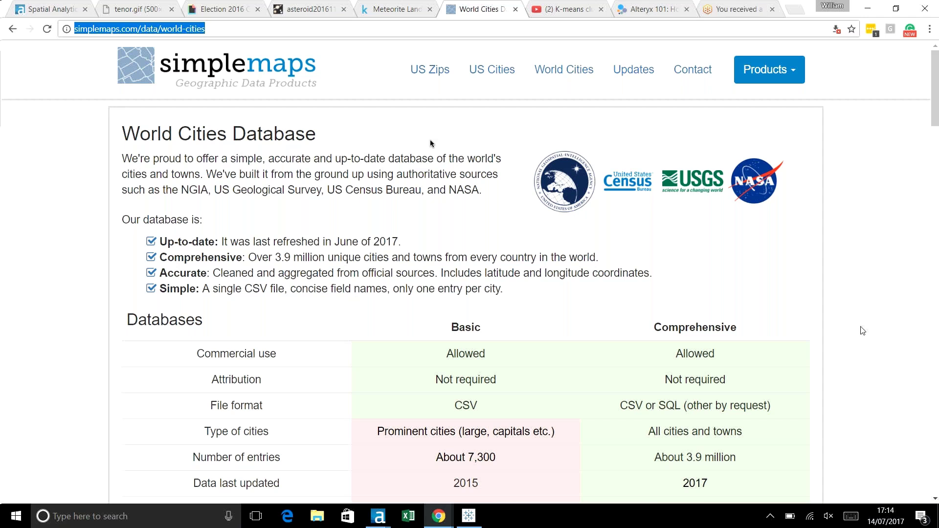
Switch to the Presentation Workflow Meteorites workflow in Alteryx Designer and view the Meteorite Data records in an enlarged results pane.
left_click(379, 519)
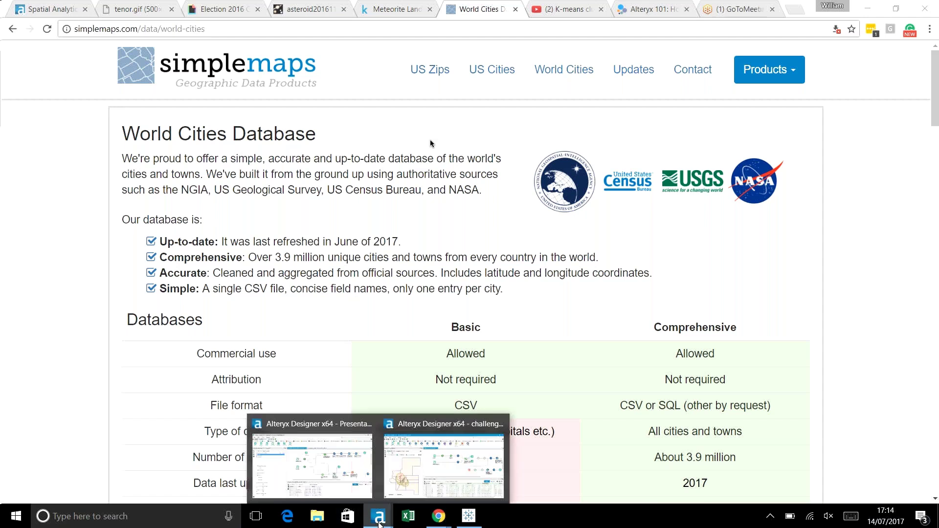
left_click(334, 474)
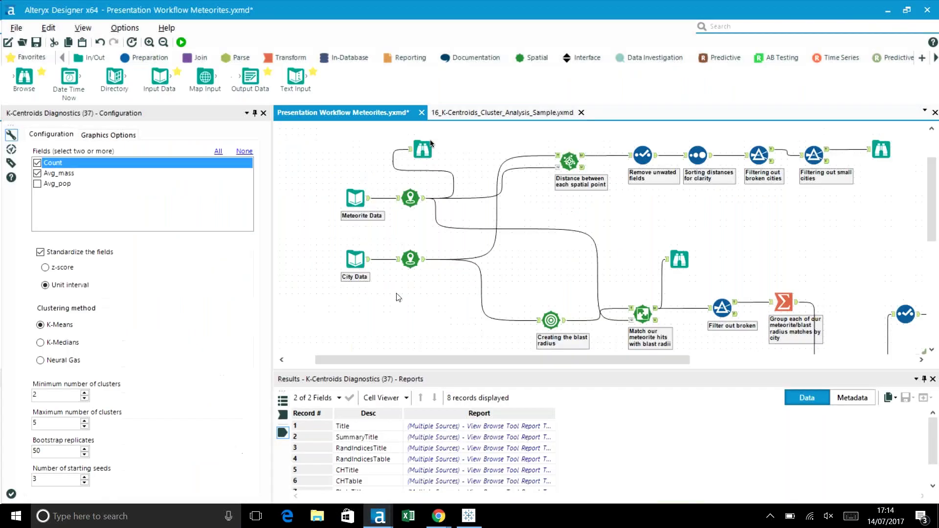
left_click(357, 218)
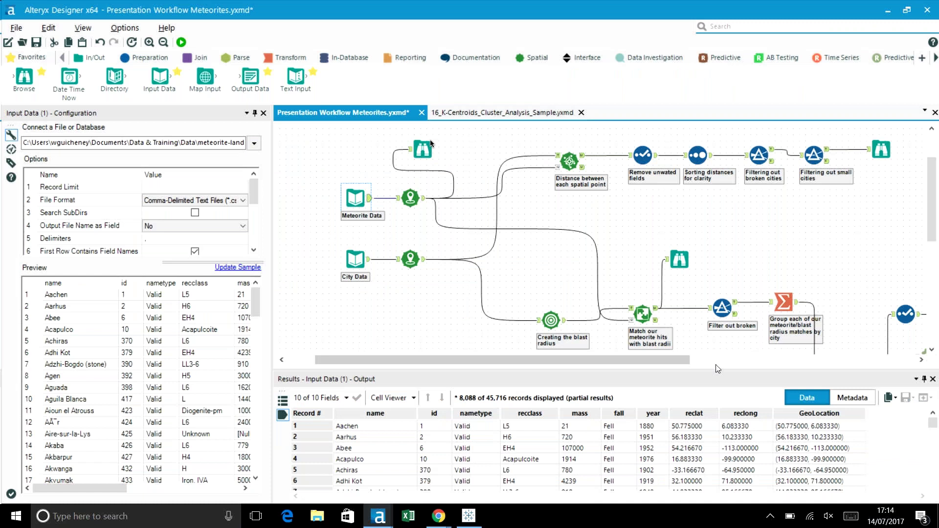
left_click_drag(717, 368, 706, 313)
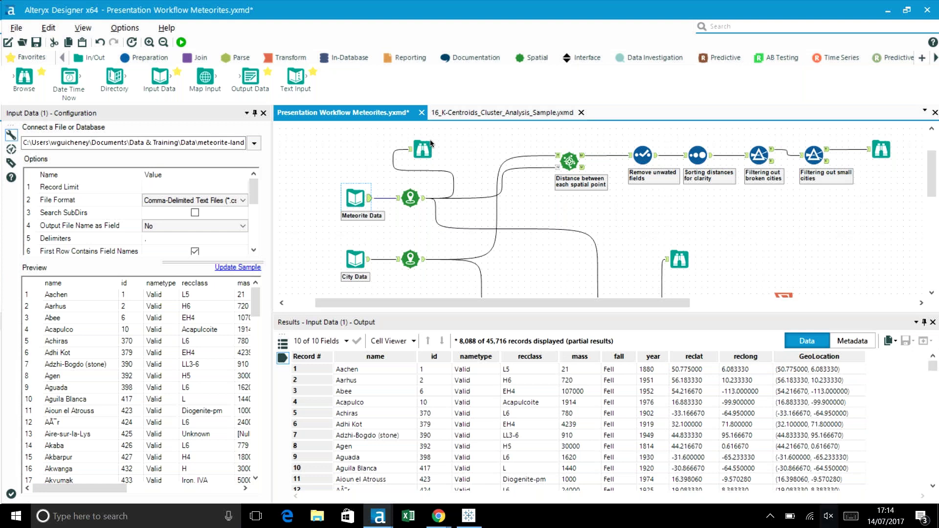
Examine the City Data records and the Create Points tool after Meteorite Data, including its Centroid output column.
left_click(355, 267)
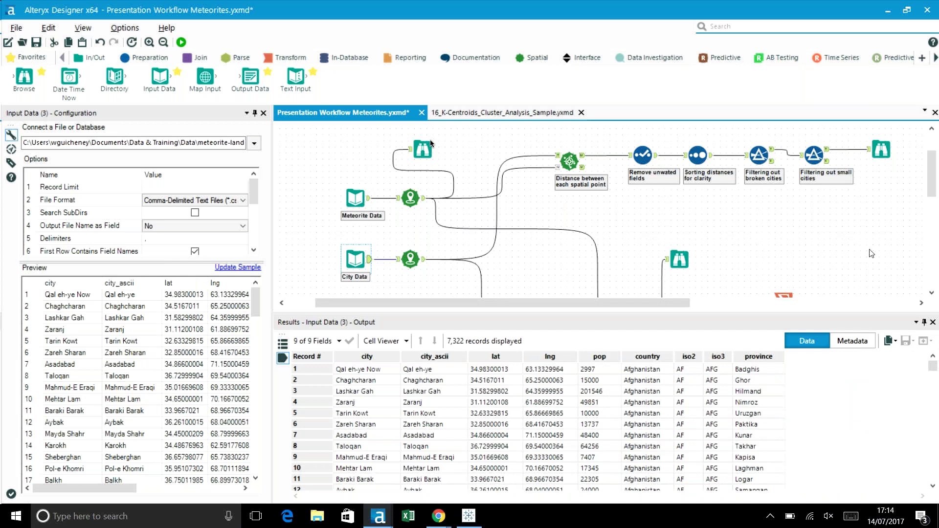
left_click(410, 199)
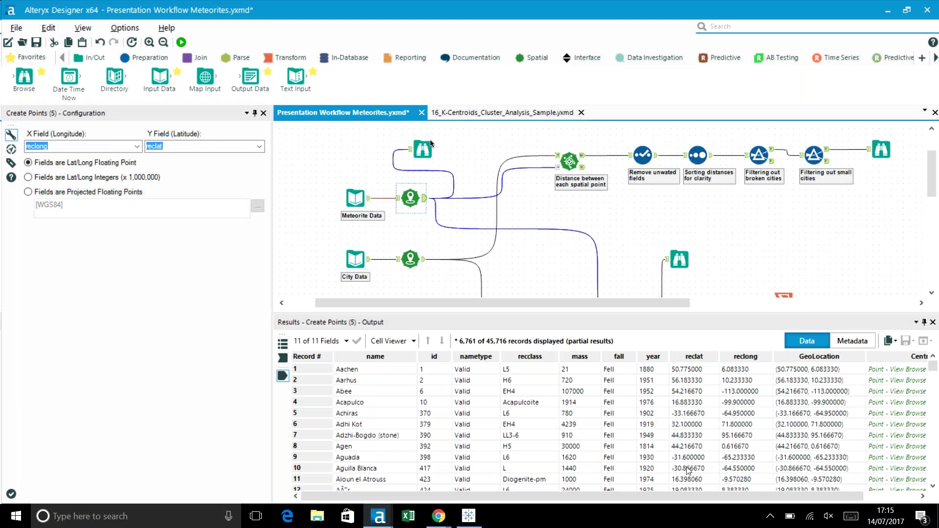
left_click_drag(714, 497, 768, 497)
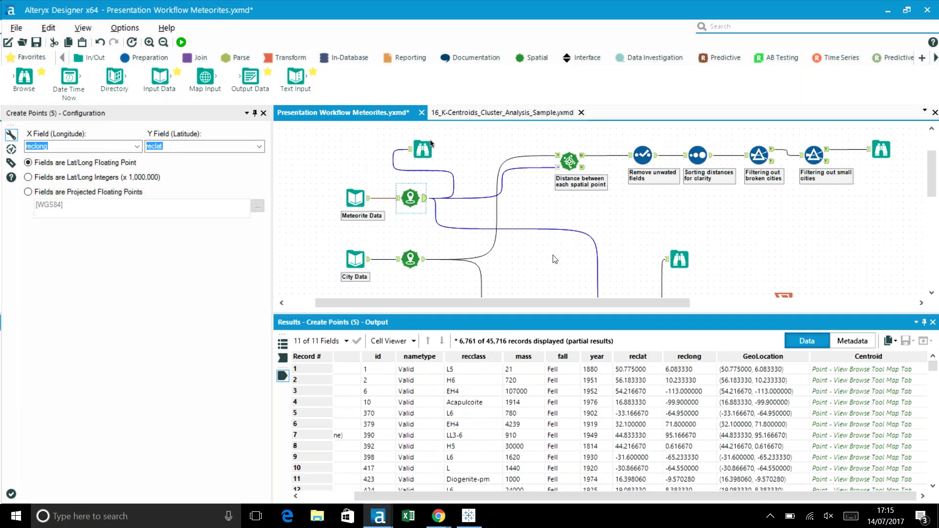
Open the meteorite Browse tool and set its map's base map to Carto (Positron).
left_click(420, 151)
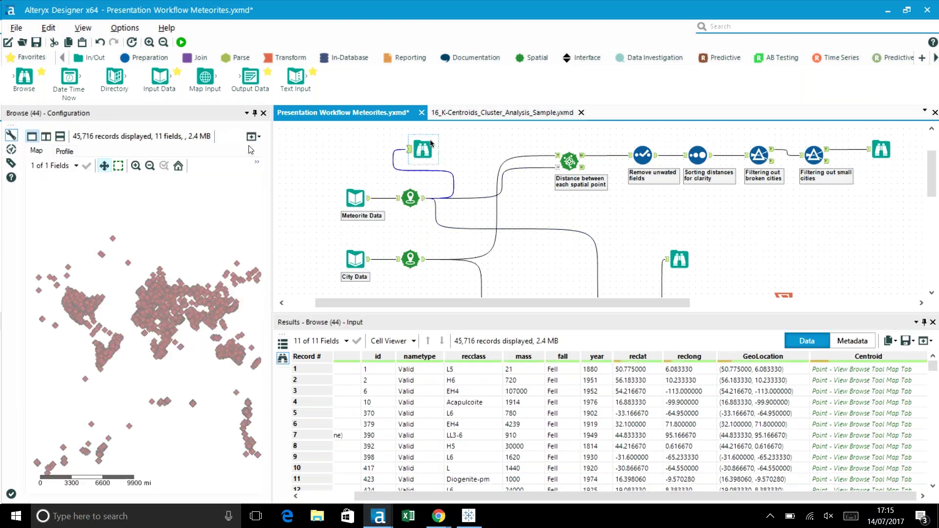
left_click(256, 162)
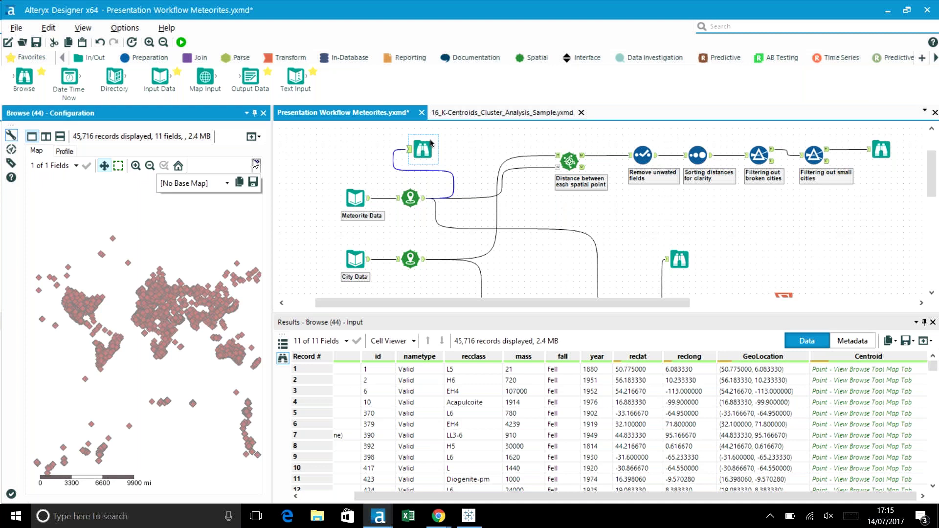
left_click(203, 184)
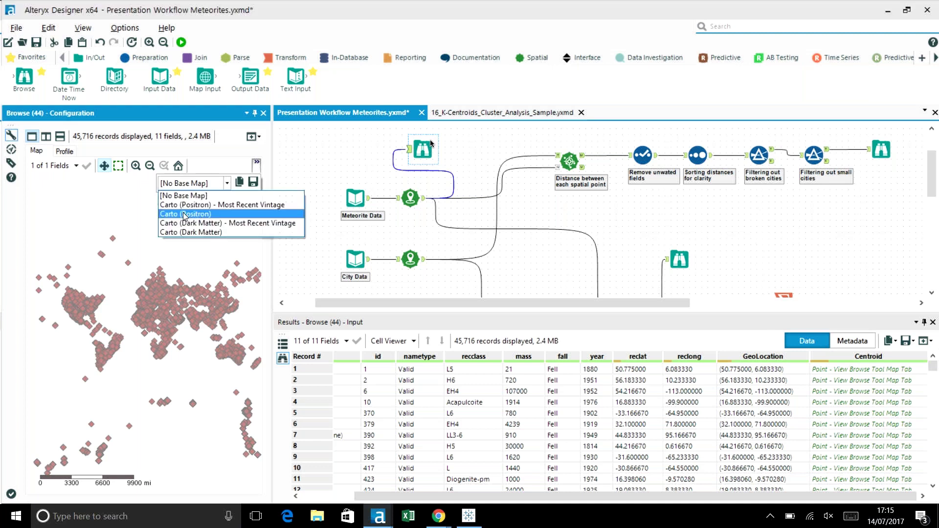
left_click(184, 214)
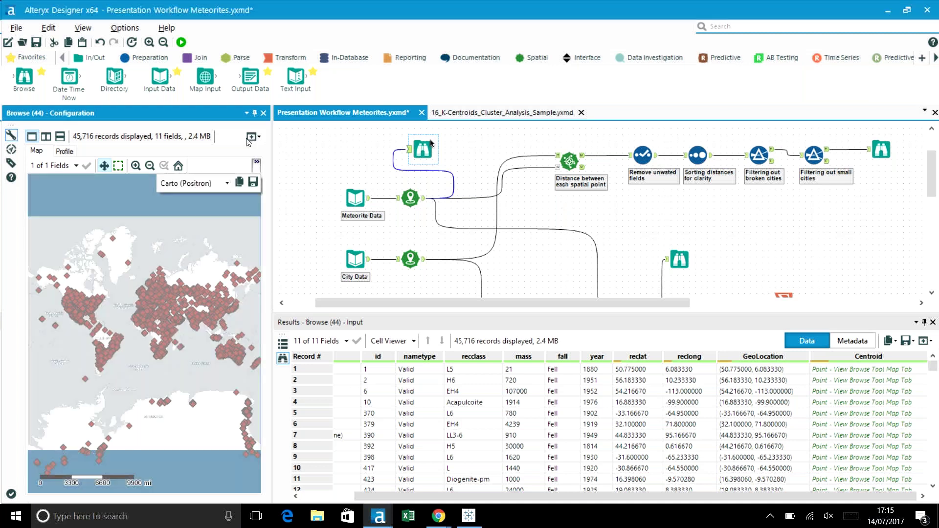
View the meteorite map in a separate window, then close it and deselect the Browse tool.
left_click(249, 139)
left_click(233, 150)
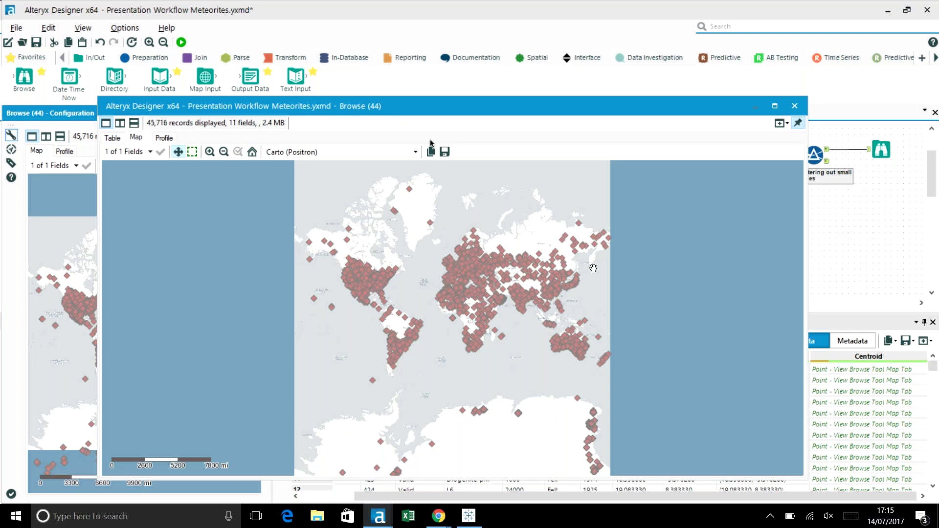
left_click(795, 106)
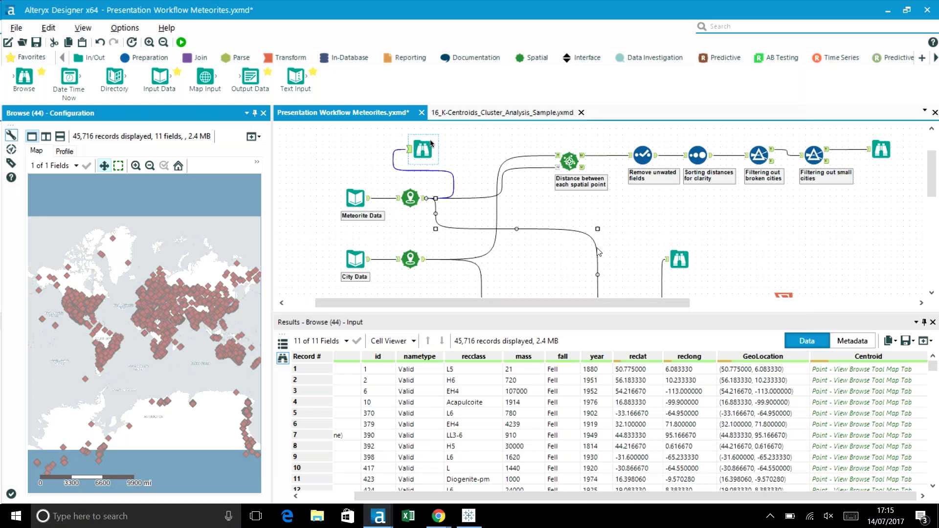
left_click(623, 243)
left_click(623, 243)
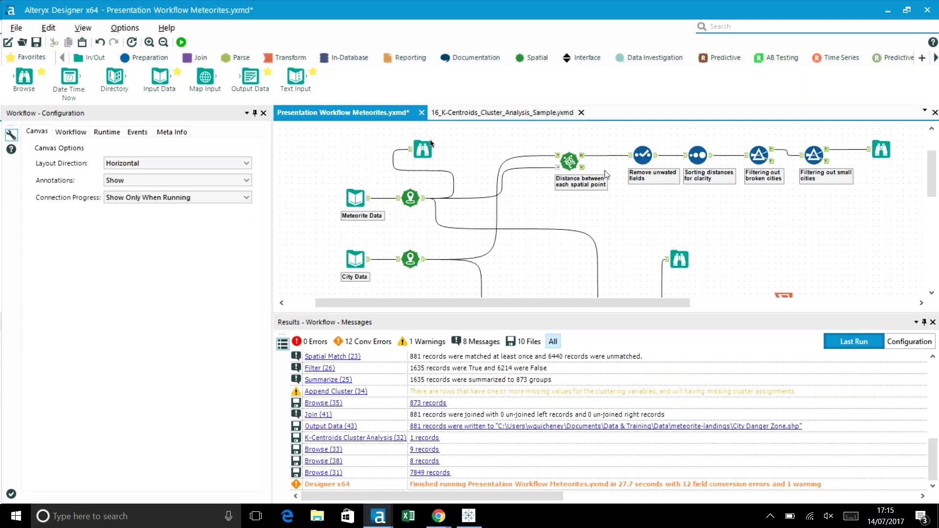
Open the Find Nearest tool labelled "Distance between each spatial point" and examine its matched output across to the DistanceMiles and Direction columns.
left_click(568, 162)
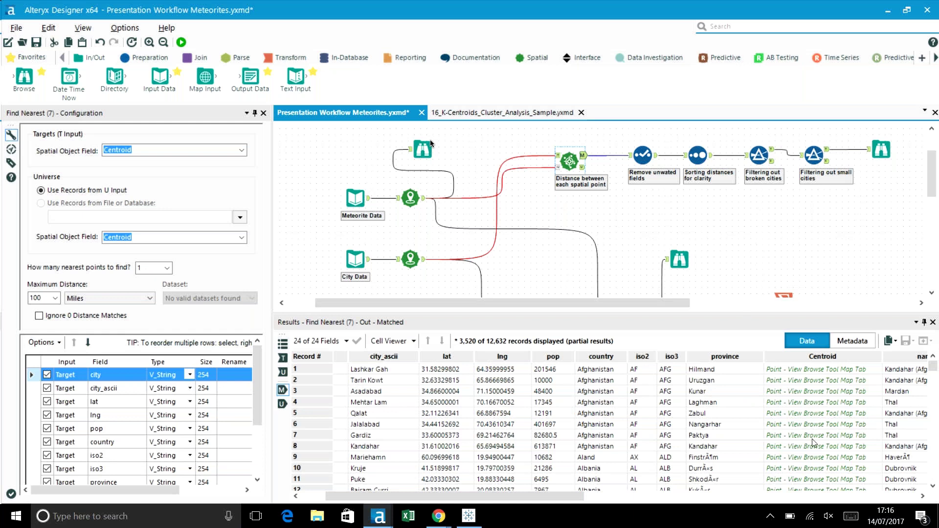
left_click(923, 497)
left_click(923, 497)
left_click(923, 497)
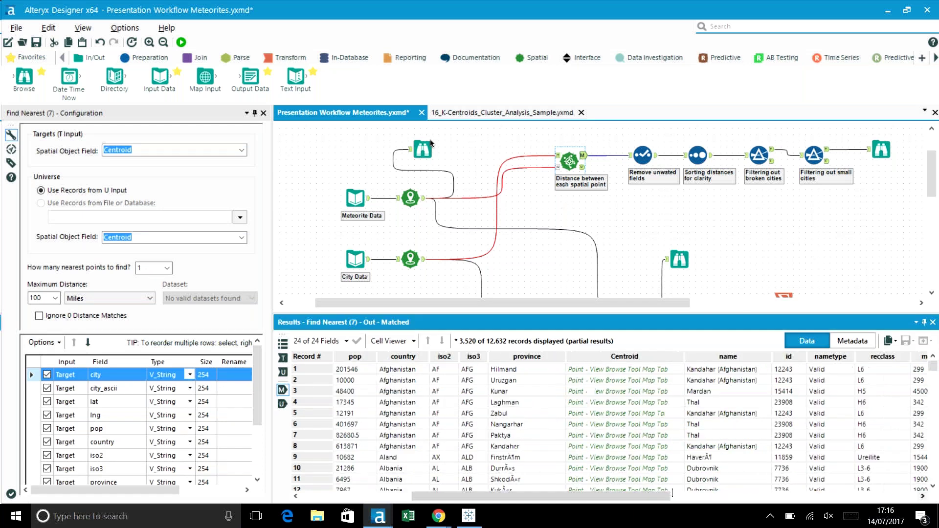
left_click_drag(643, 499, 891, 484)
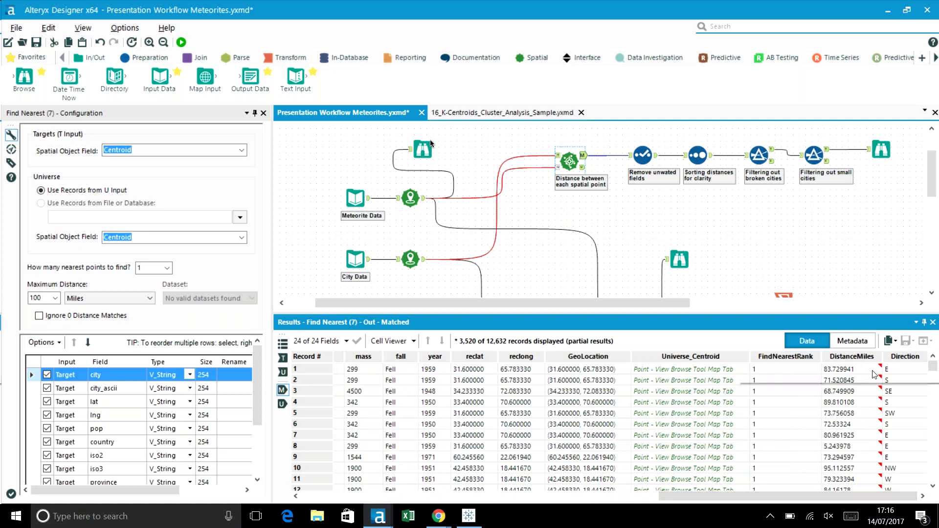
mouse_move(874, 375)
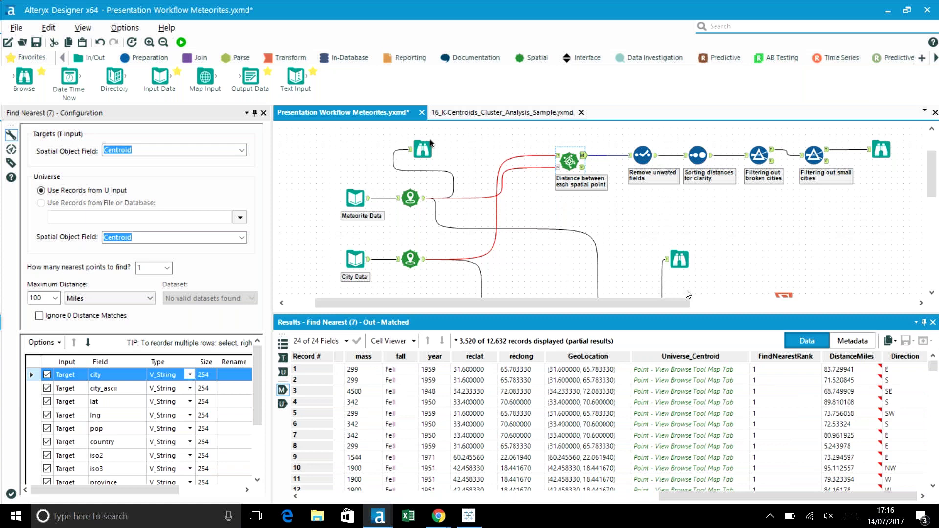
Examine the settings and output of the field-removal Select, the distance Sort, and the filters for broken and small cities.
left_click(651, 179)
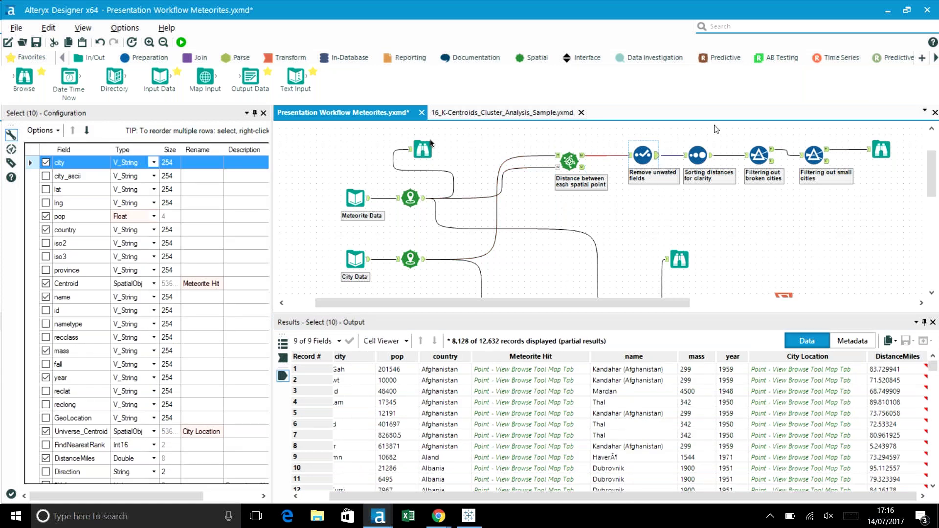
left_click(691, 157)
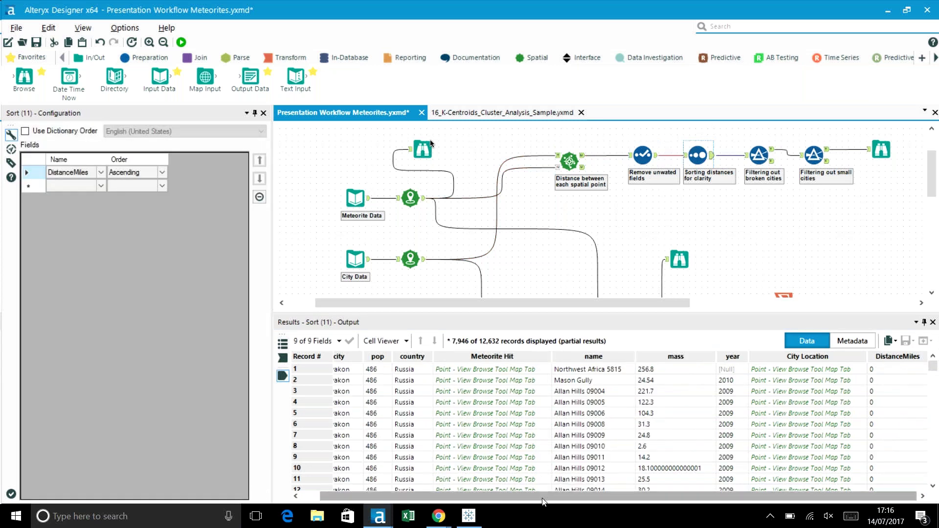
left_click_drag(542, 501, 523, 501)
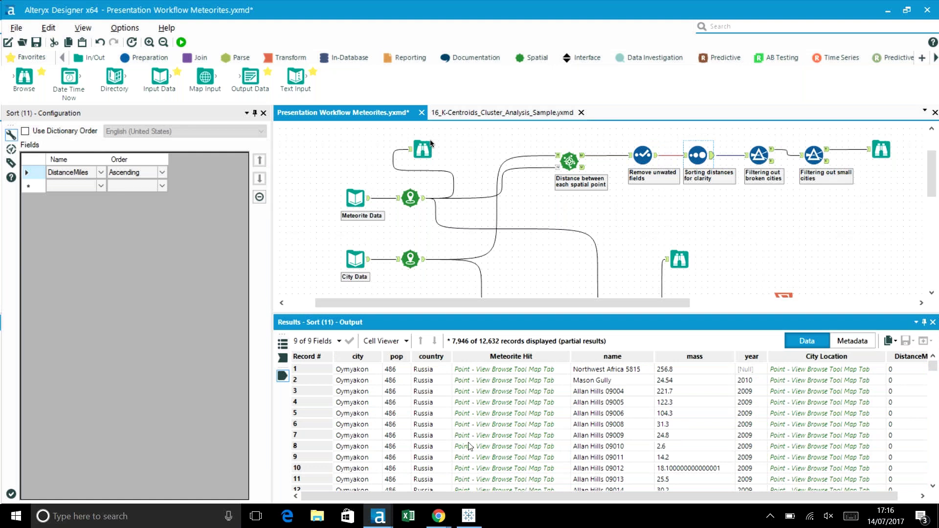
left_click(757, 159)
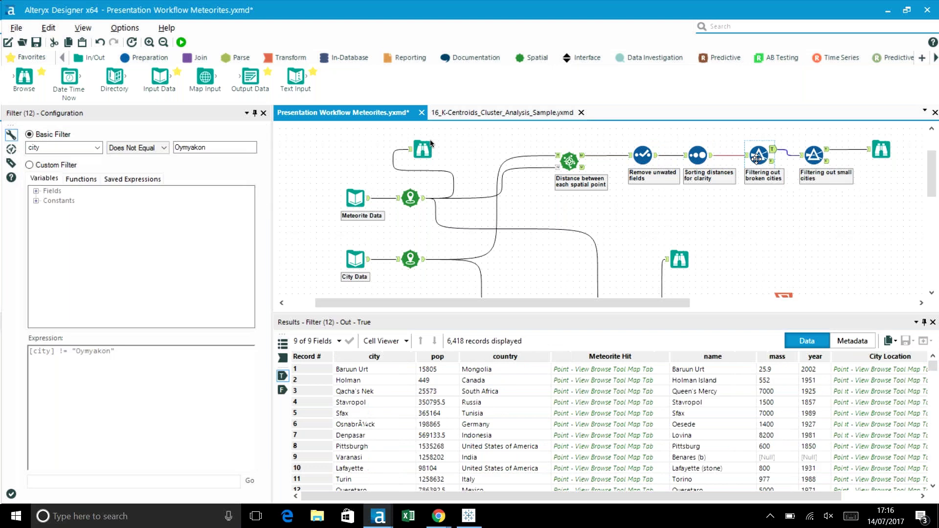
left_click(810, 158)
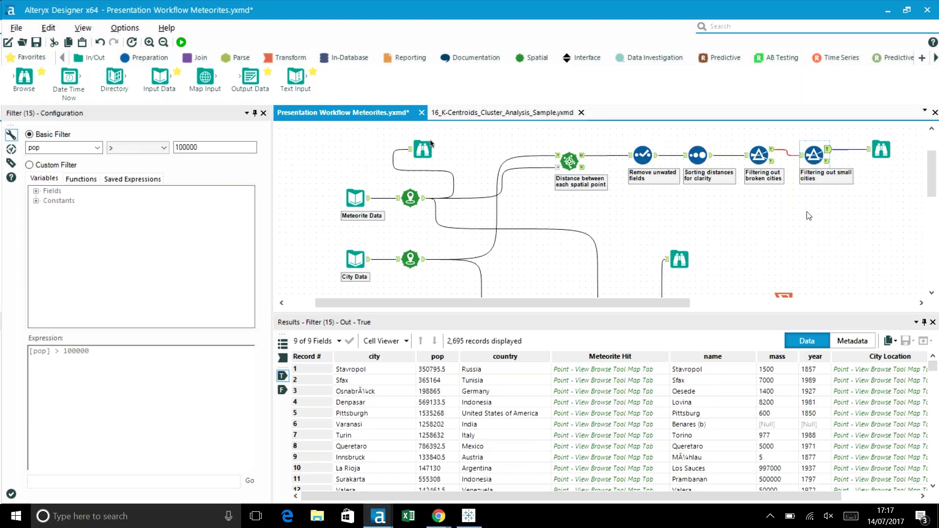
View all records from the Browse tool after the small-cities filter in a wider separate window across to DistanceMiles, then close it.
left_click(881, 149)
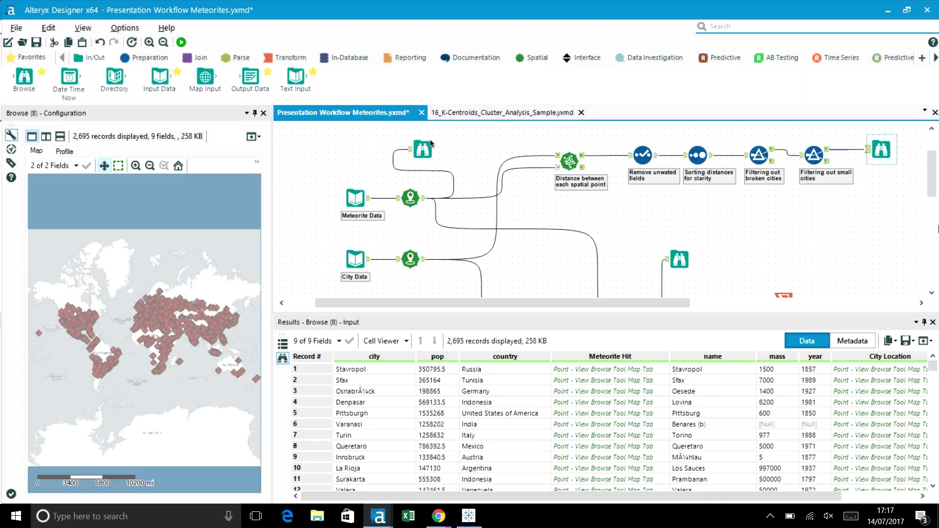
left_click_drag(932, 193, 932, 203)
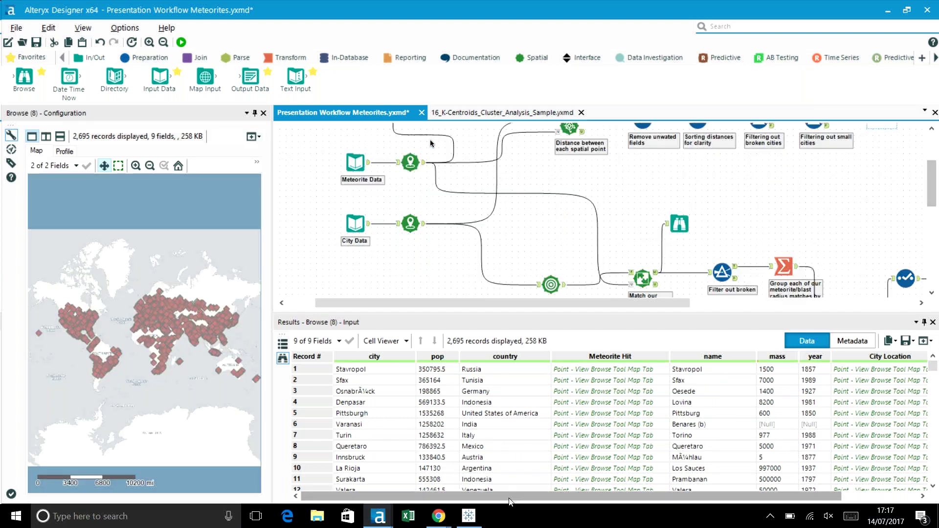
left_click(923, 341)
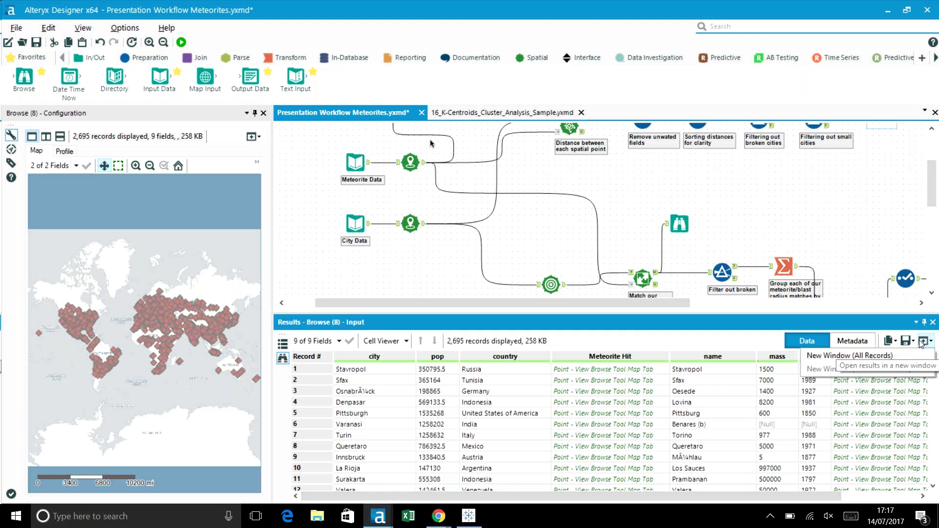
left_click(874, 356)
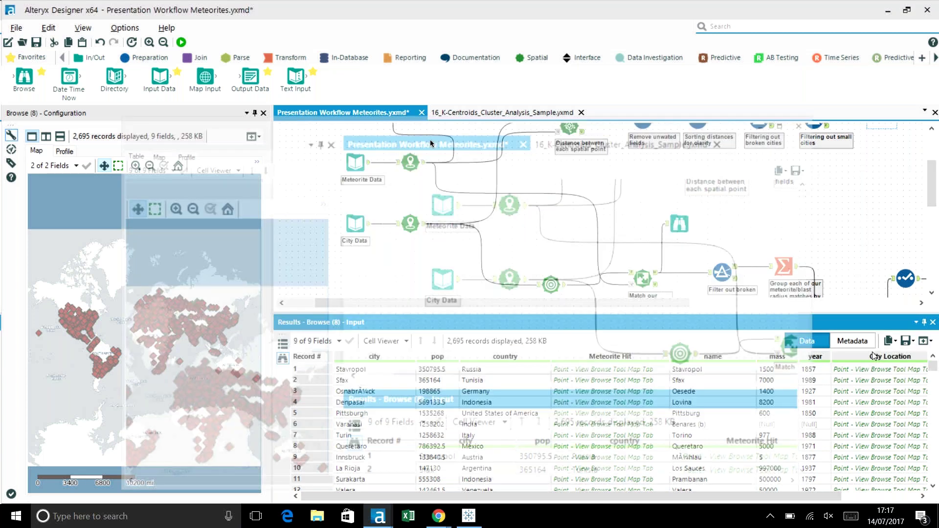
left_click_drag(448, 487, 484, 486)
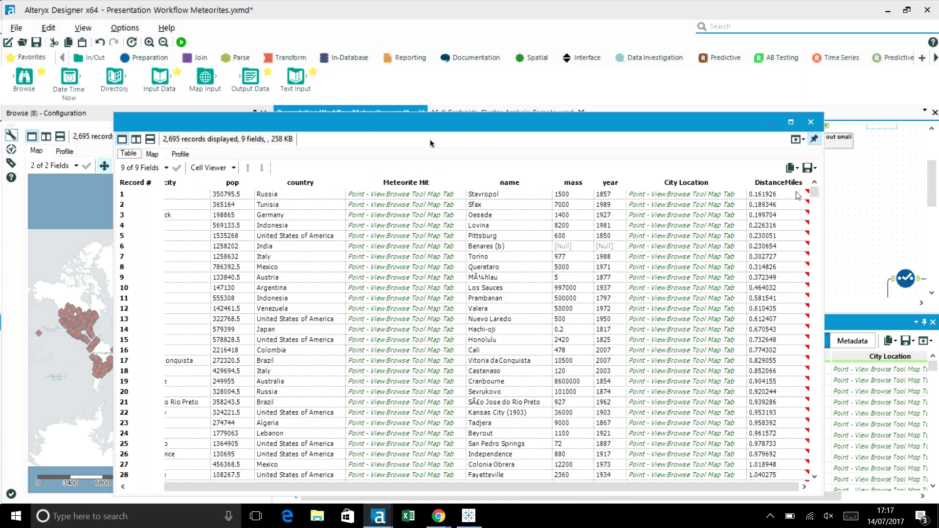
left_click_drag(824, 226, 877, 223)
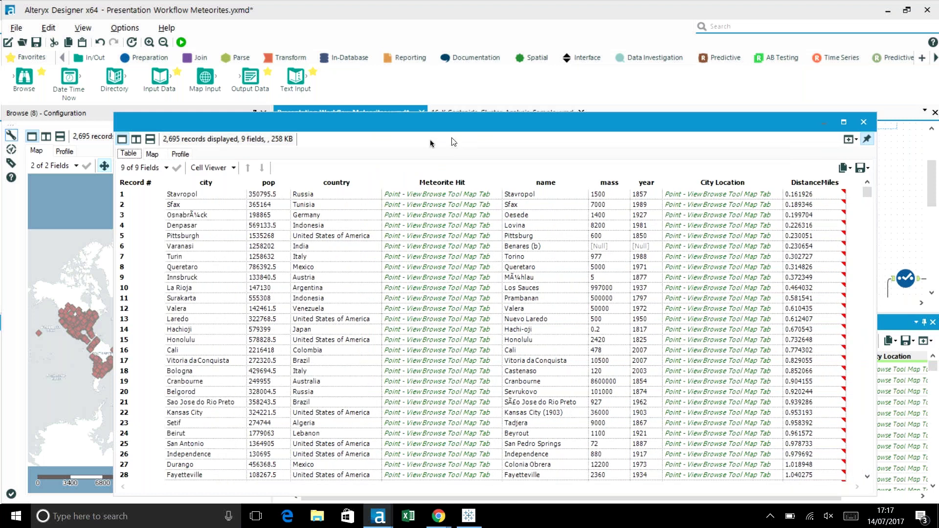
left_click_drag(460, 123, 419, 61)
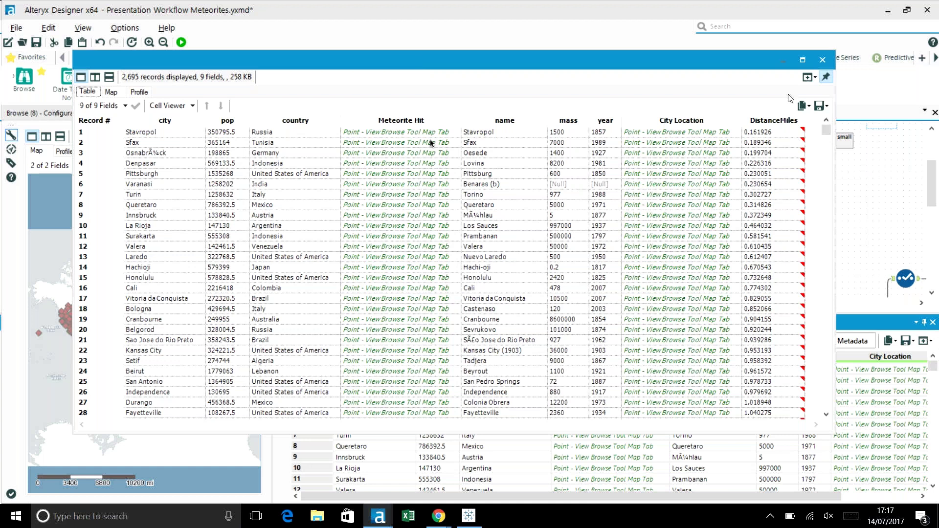
left_click(822, 61)
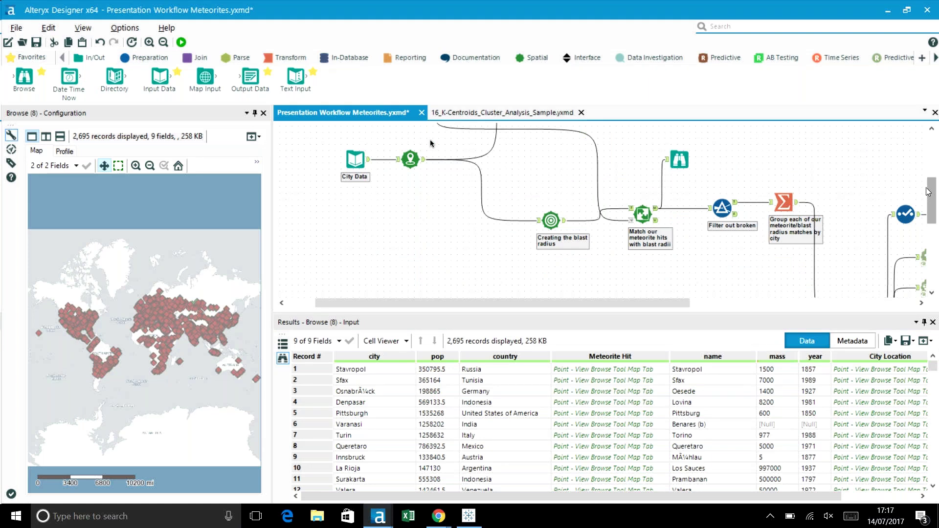
Examine the "Creating the blast radius" Trade Area tool's output and the Spatial Match tool matching meteorite hits with blast radii.
left_click(547, 226)
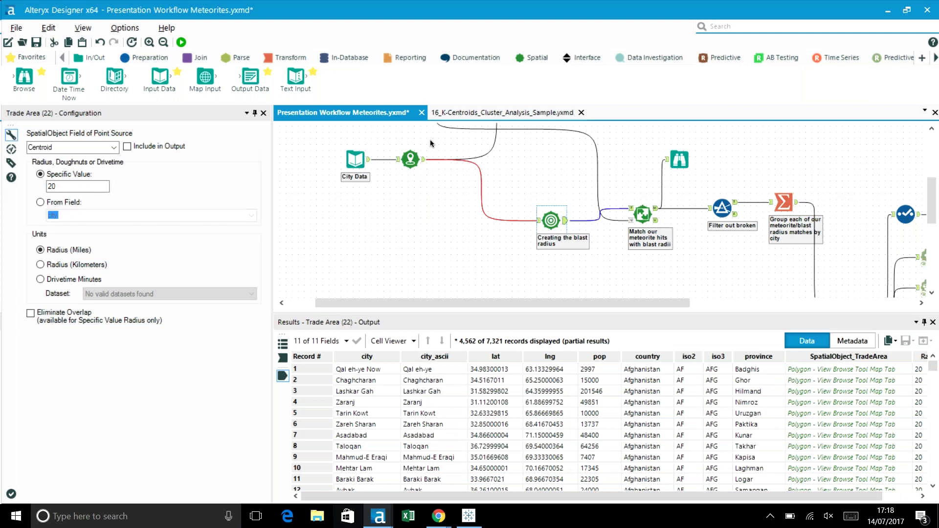
left_click_drag(516, 499, 551, 499)
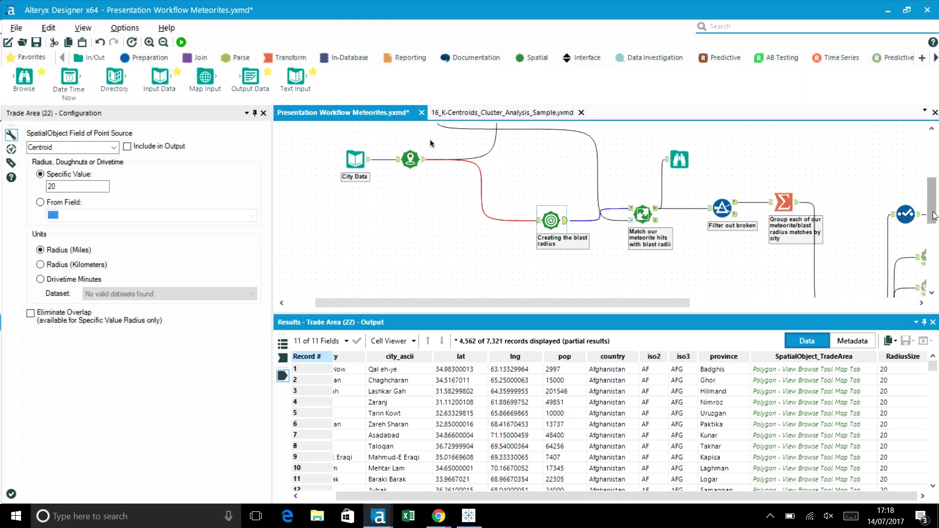
left_click_drag(933, 215, 932, 203)
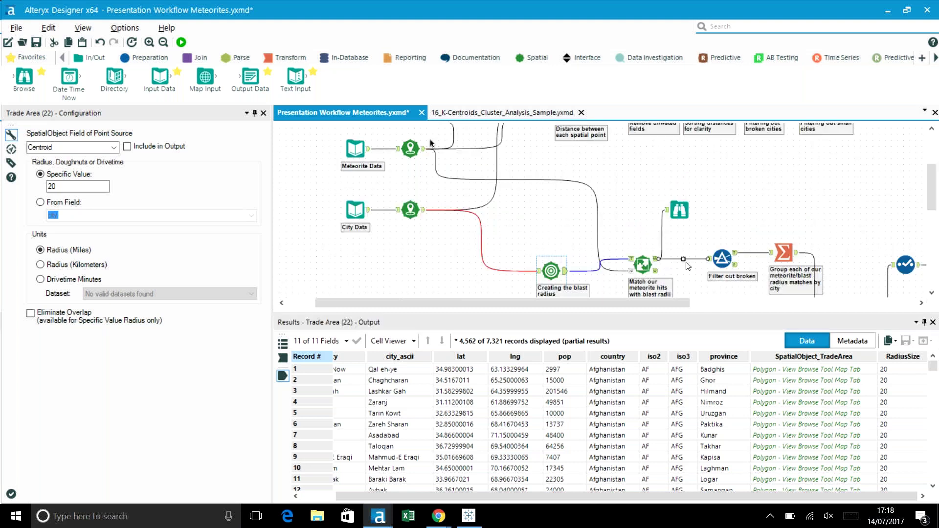
left_click(644, 266)
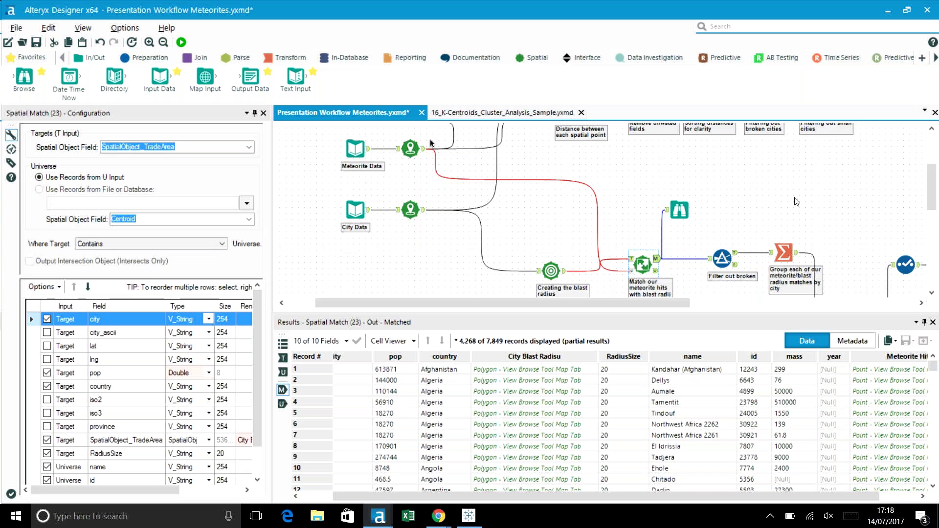
Open the Browse tool attached to the Spatial Match and set its map's base map to Carto (Positron).
left_click(678, 211)
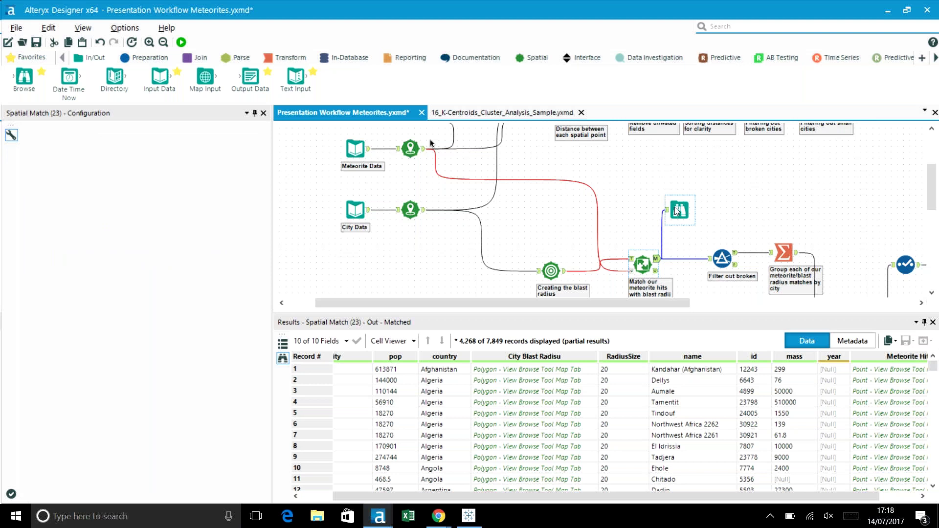
left_click(226, 183)
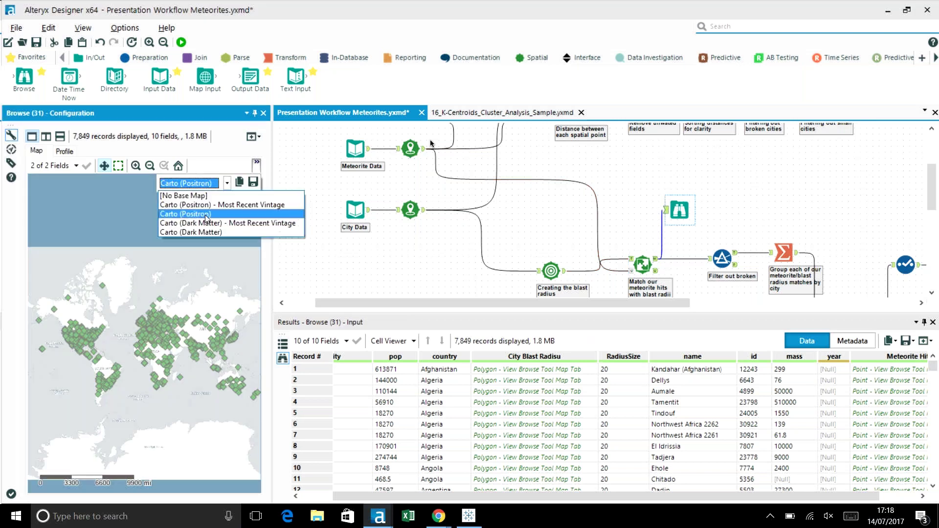
left_click(206, 215)
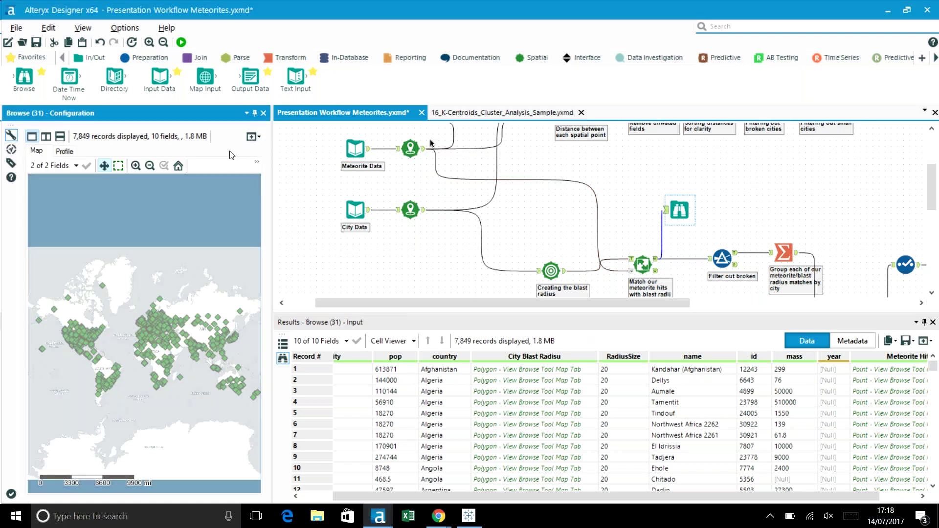
Inspect the blast radii and meteorite hits over central Europe in a separate map window, then close it.
left_click(251, 137)
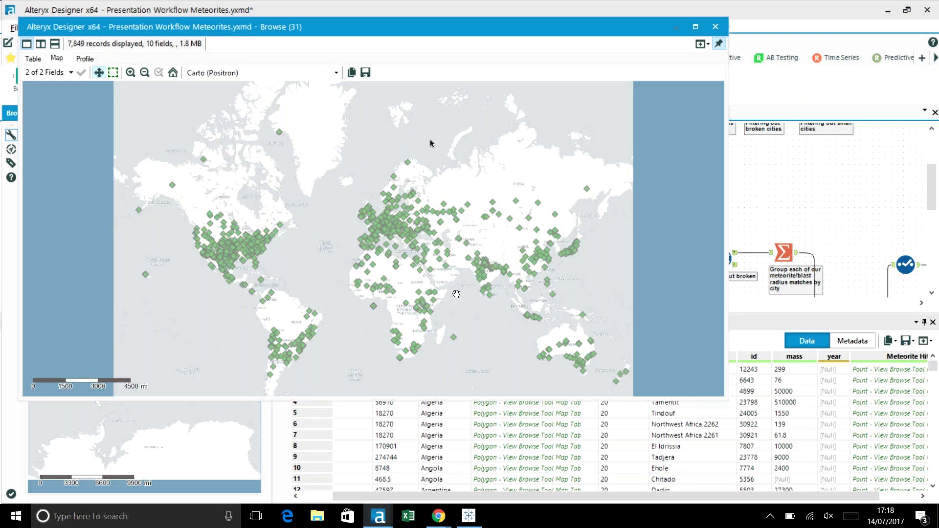
left_click_drag(456, 294, 389, 222)
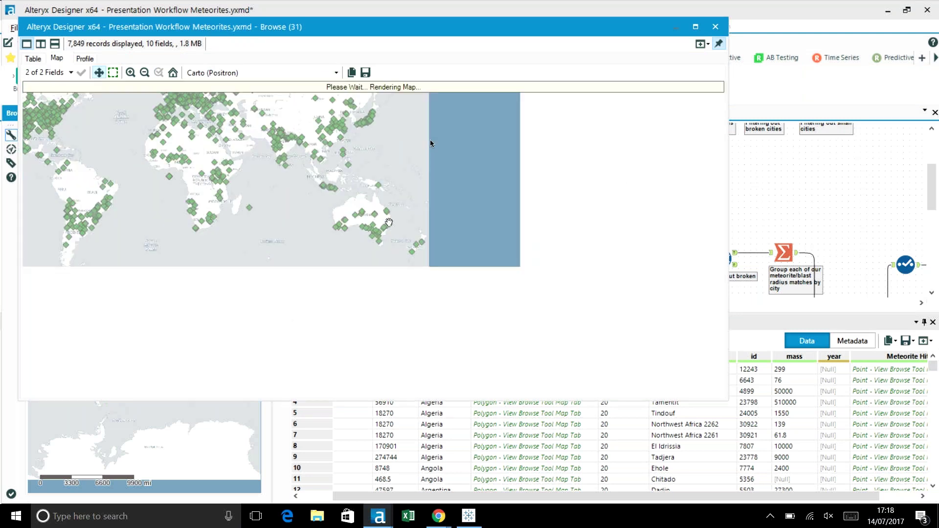
left_click(130, 72)
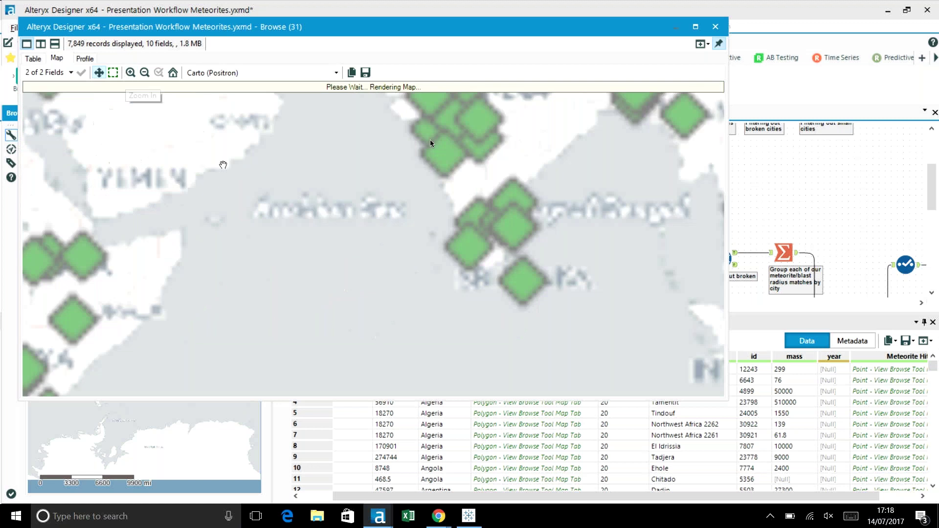
left_click_drag(265, 202, 401, 305)
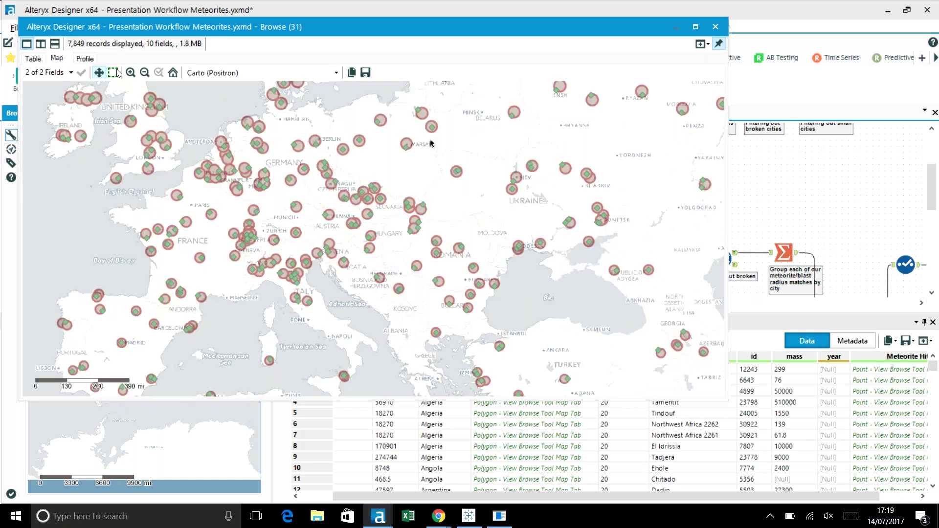
left_click(130, 73)
left_click_drag(184, 171, 337, 211)
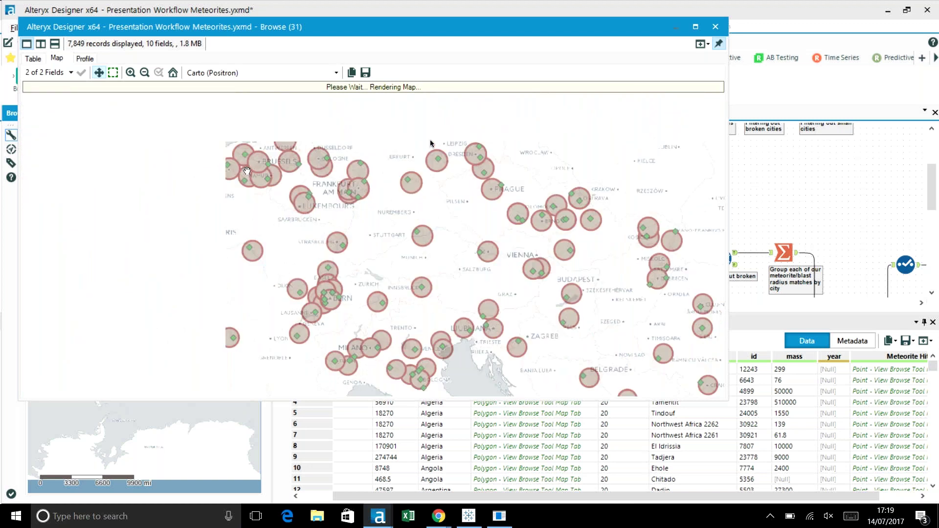
left_click(130, 73)
left_click_drag(337, 262, 417, 216)
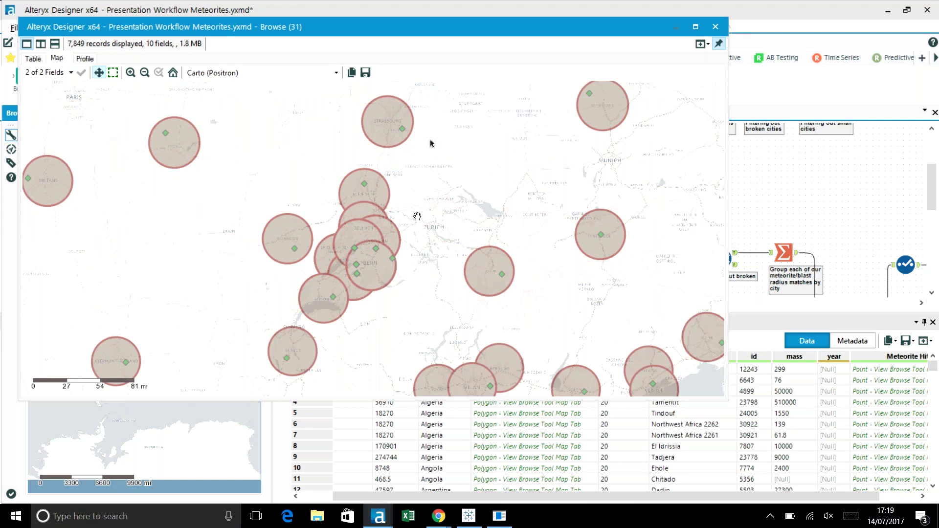
left_click(714, 28)
Examine the "Filter out broken" filter and the Summarize tool that groups the meteorite and blast radius matches by city.
left_click_drag(598, 304, 701, 296)
scroll(502, 146, "down", 3)
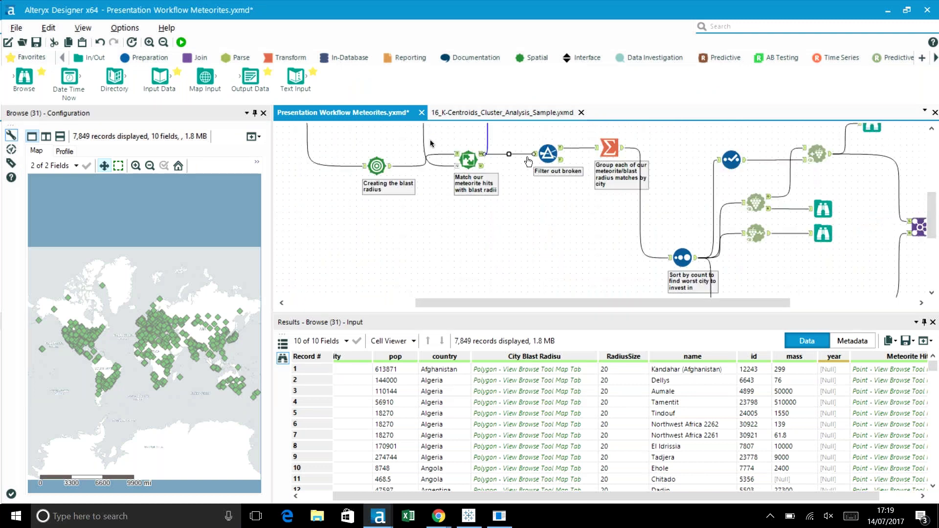
left_click(548, 153)
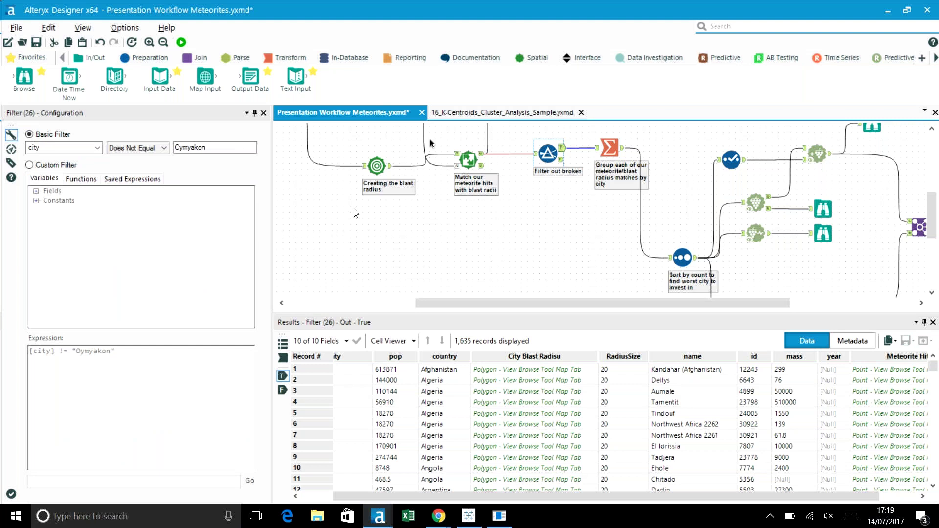
left_click(610, 149)
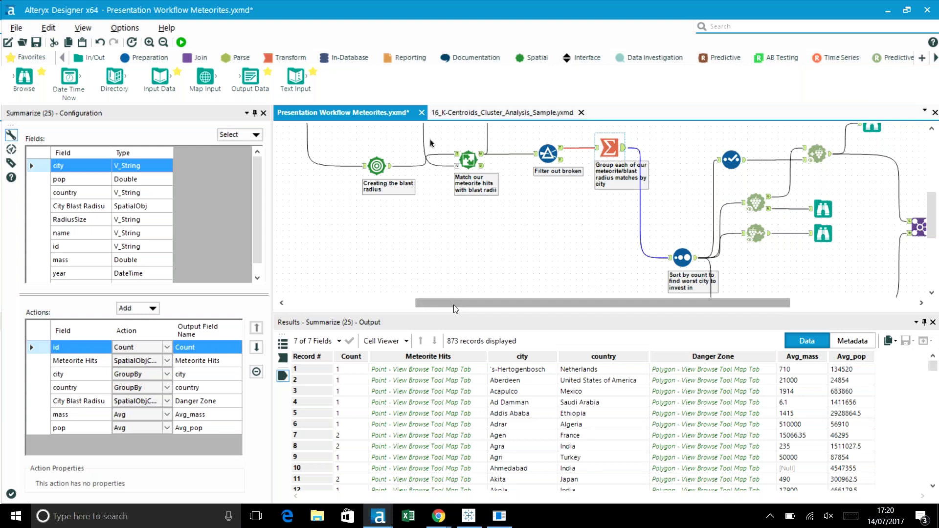
Open the K-Centroids Diagnostics tool in the clustering section and examine its fields, clustering method and report output.
left_click_drag(456, 309, 557, 309)
mouse_move(928, 218)
left_mouse_down()
mouse_move(928, 252)
mouse_move(928, 225)
left_mouse_up()
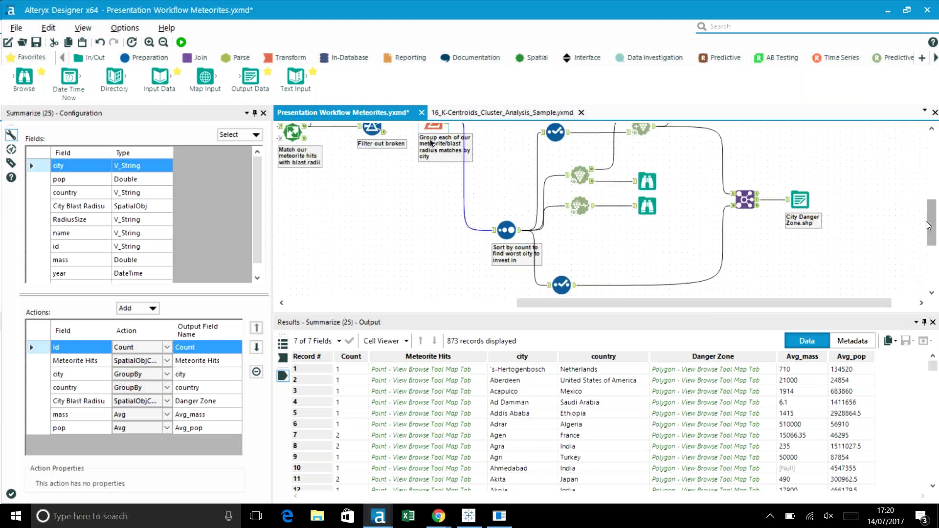
left_click(658, 252)
left_click_drag(931, 238, 931, 237)
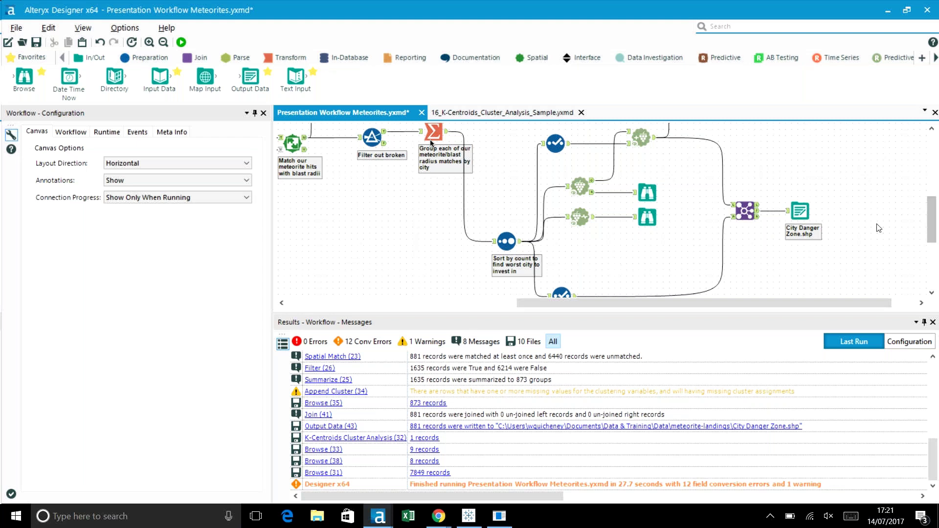
left_click(611, 157)
left_click(579, 214)
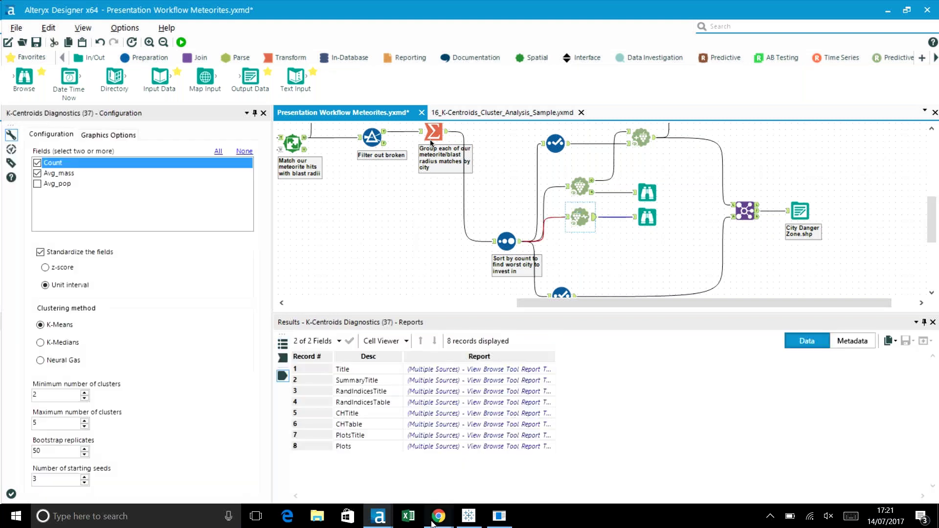
Switch to Chrome and play the YouTube video "K-means clustering: how it works" with its sound muted.
mouse_move(433, 521)
left_click(426, 487)
key("ctrl+Tab")
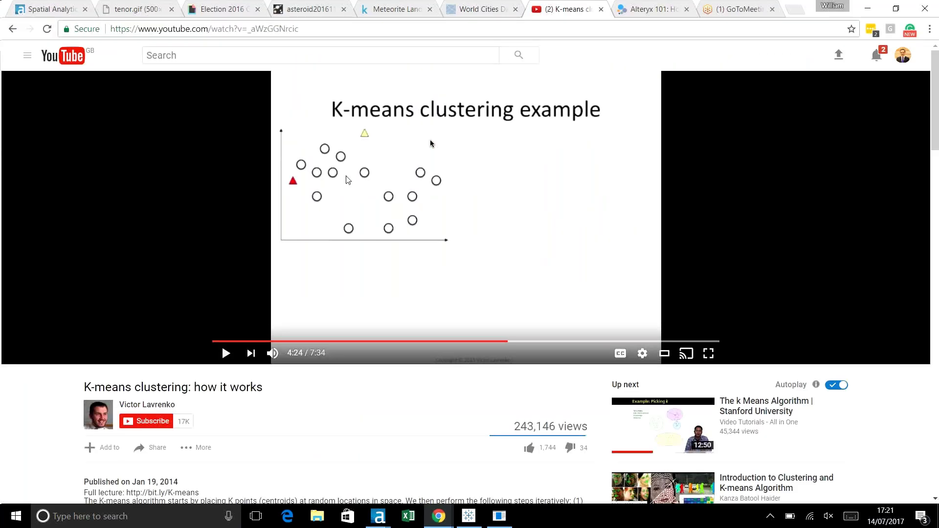
left_click(446, 200)
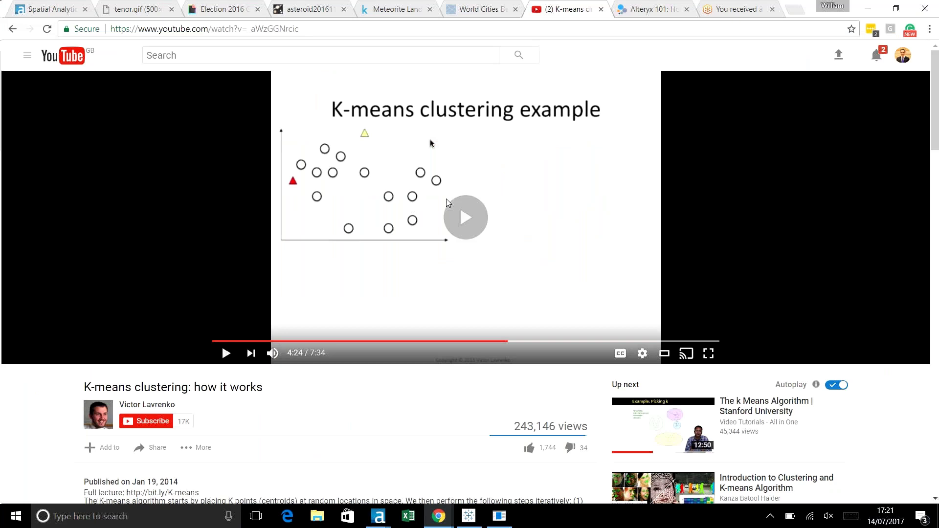
left_click(273, 353)
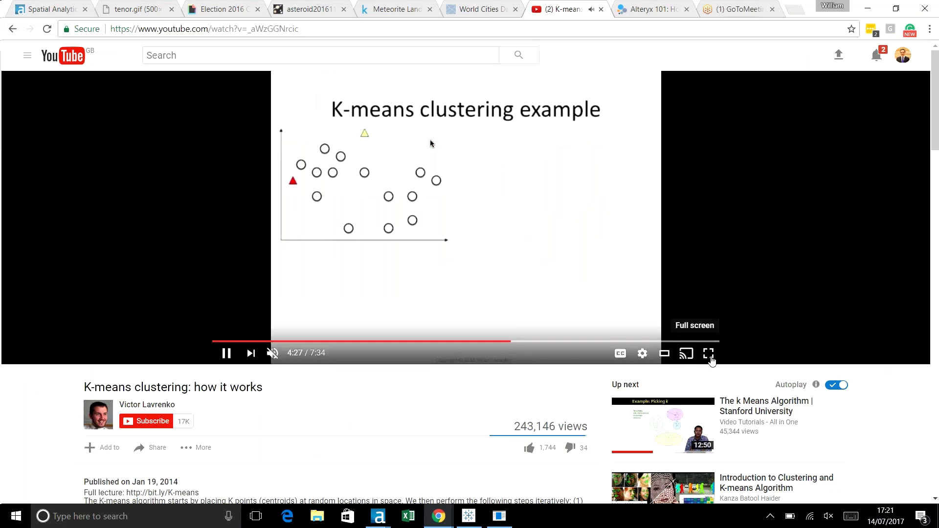
Watch the K-means clustering video in full screen.
left_click(710, 359)
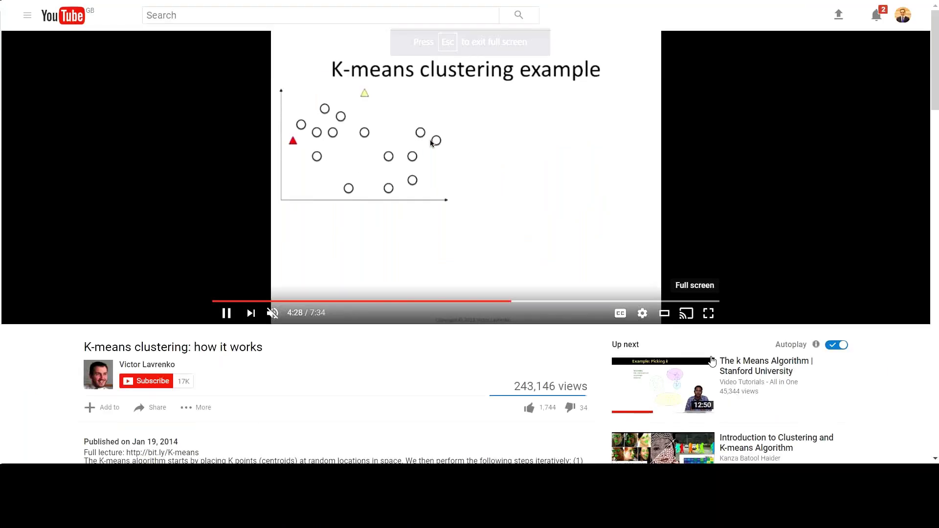
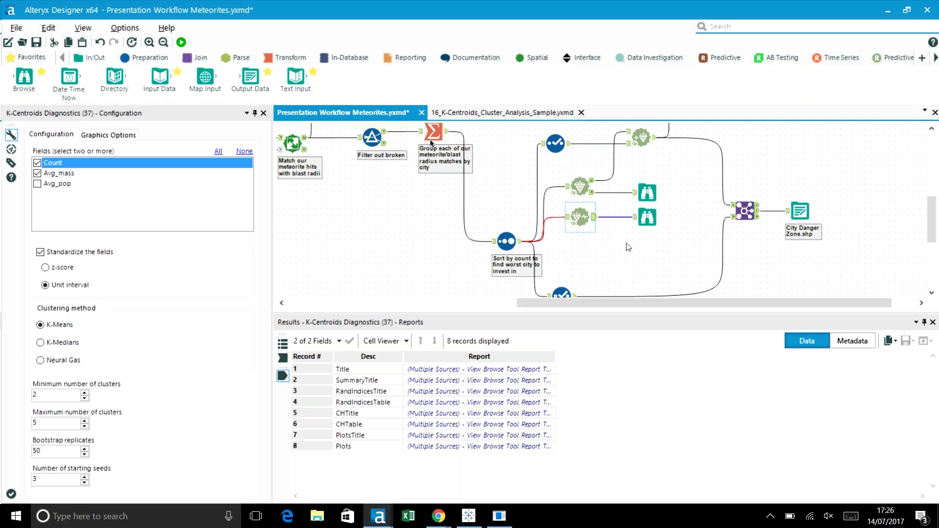
Inspect the K-means cluster assessment report's index tables and plots in a separate window from the diagnostics Browse tool, then close it.
left_click(647, 217)
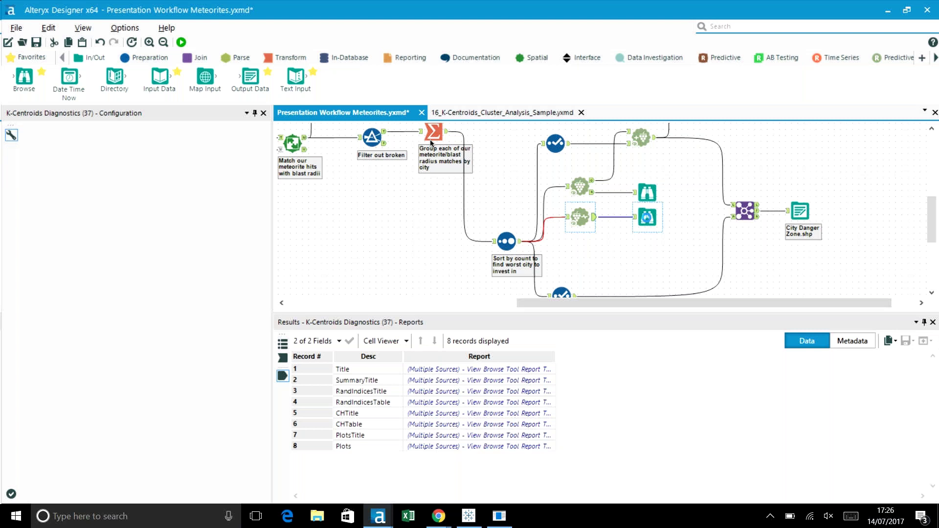
left_click(252, 137)
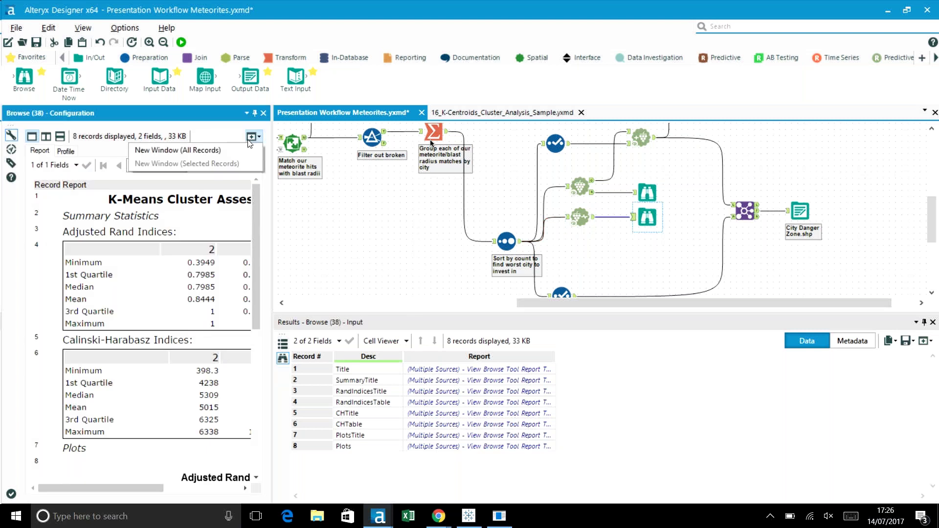
left_click(249, 150)
scroll(485, 222, "down", 2)
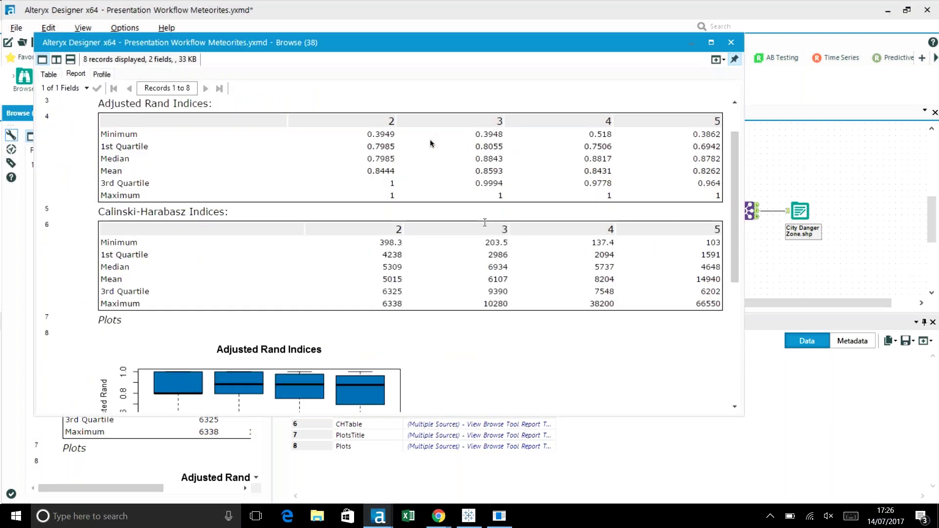
scroll(485, 223, "down", 4)
scroll(484, 223, "down", 1)
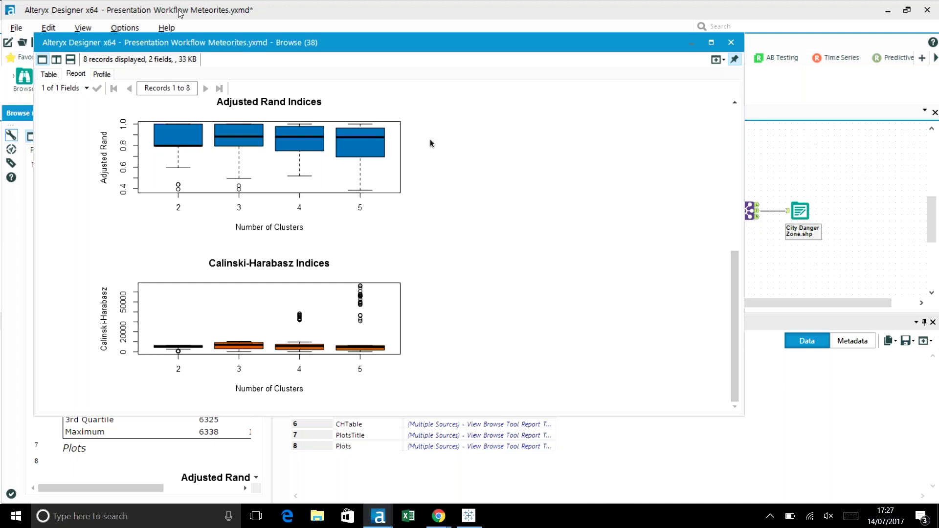
left_click(732, 43)
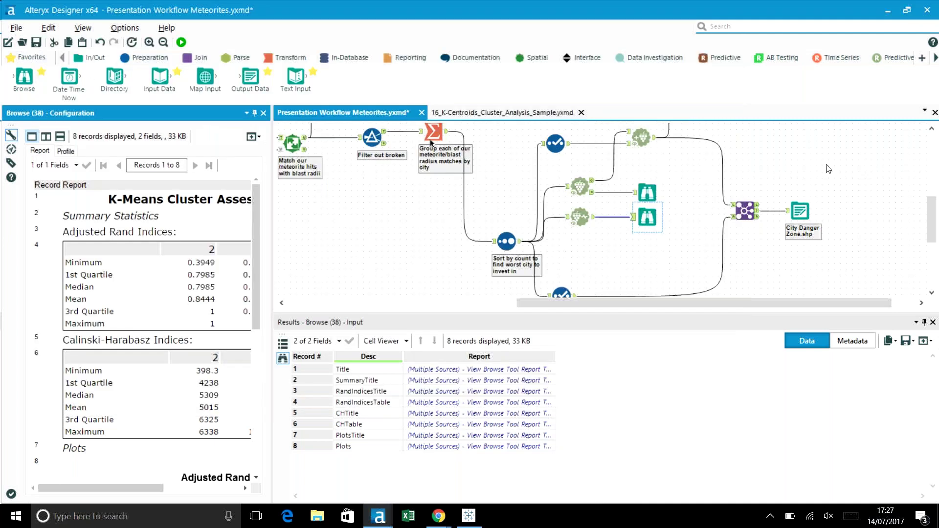
Examine the Append Cluster tool and the cluster assignments per city in its connected Browse tool.
left_click(640, 137)
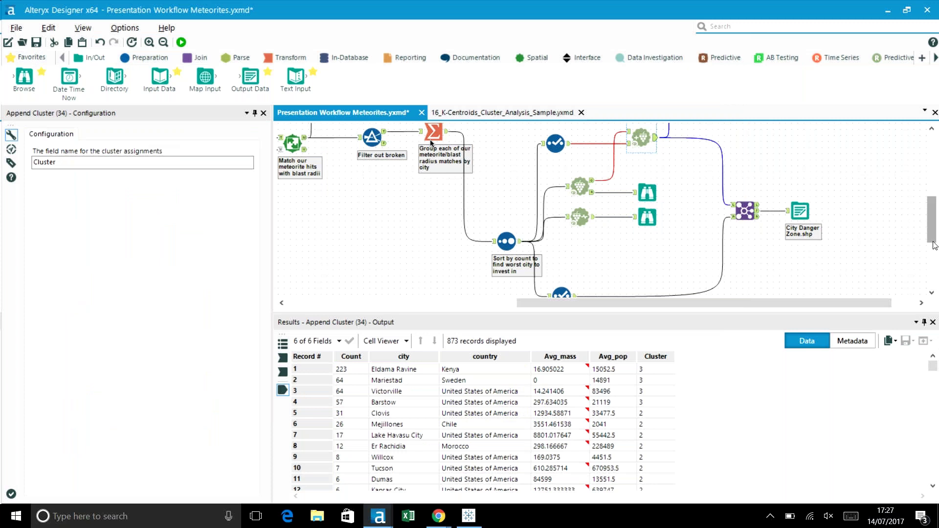
left_click_drag(934, 242, 933, 225)
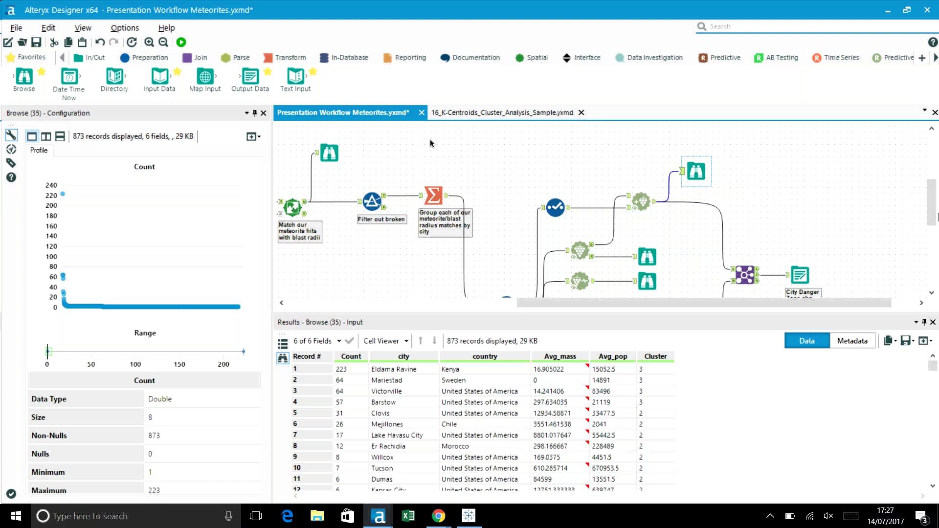
Examine the Join tool that matches records on city and the file formats offered by the City Danger Zone output.
left_click_drag(933, 215, 935, 228)
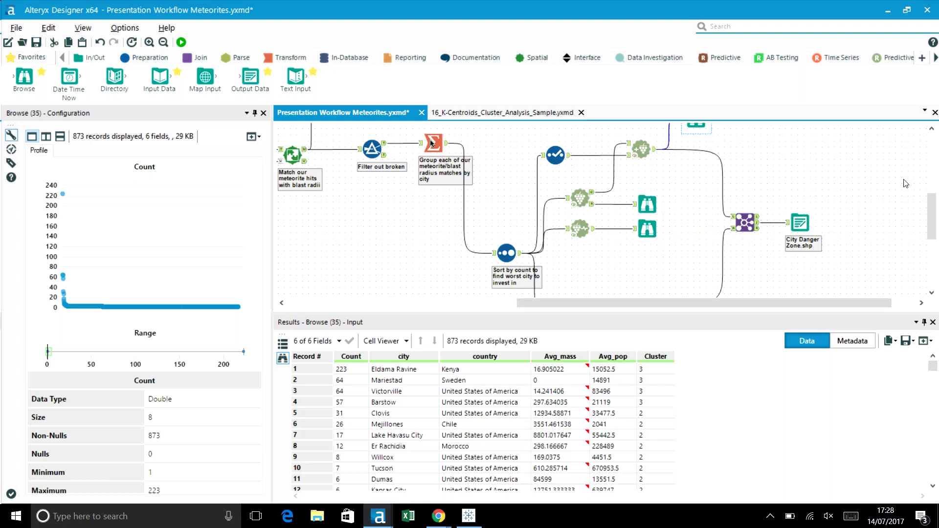
left_click_drag(932, 211, 932, 231)
left_click(745, 145)
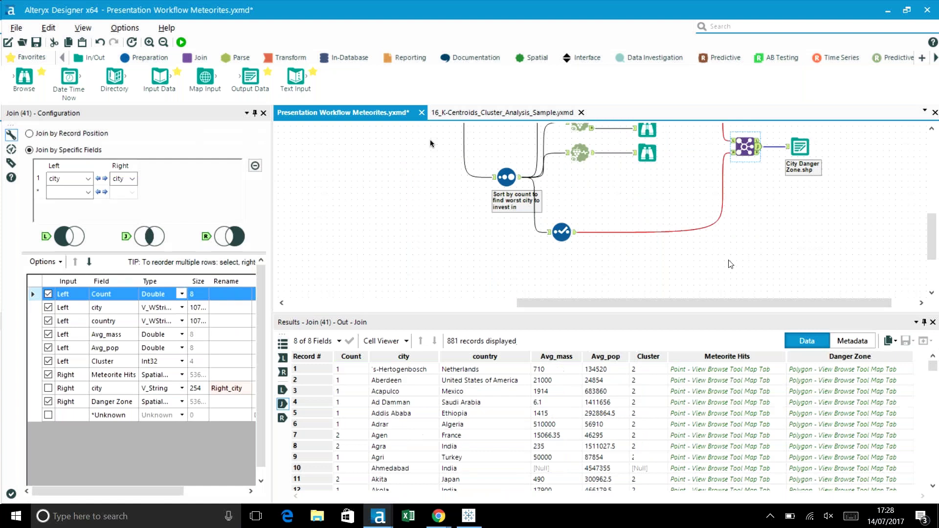
left_click(796, 153)
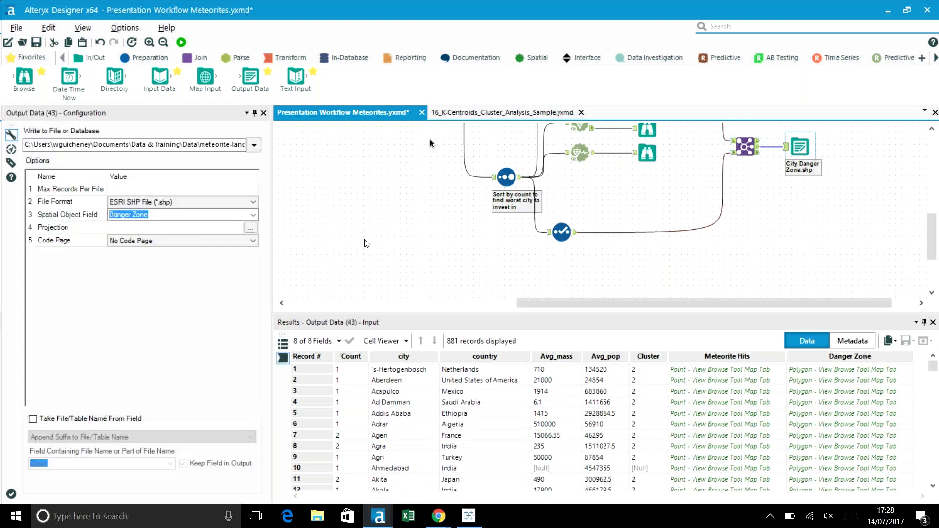
left_click(251, 202)
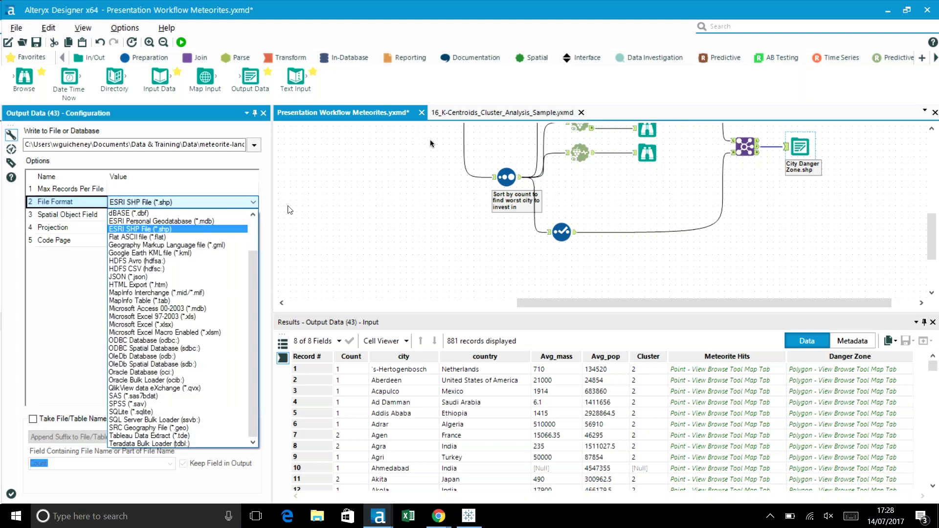
left_click(335, 208)
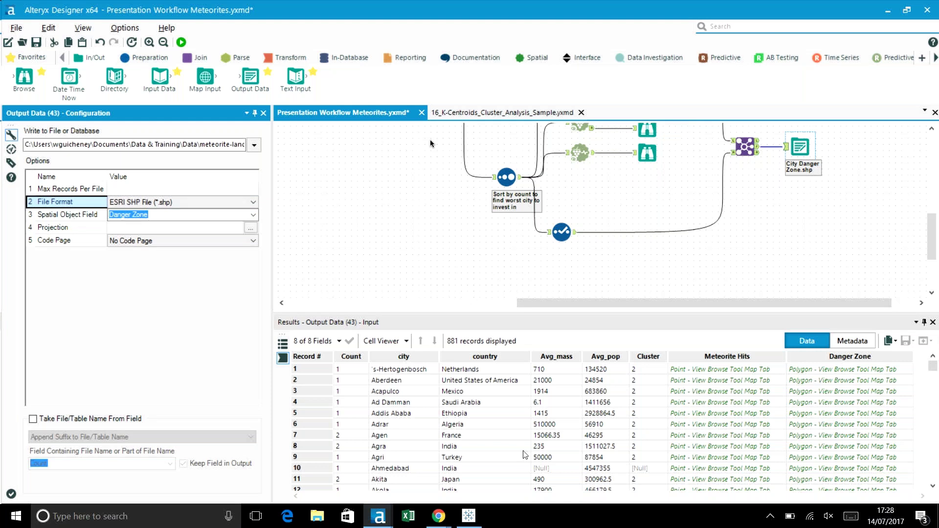
Switch to Tableau and connect to the City Danger Zone shapefile in the meteorite-landings folder.
left_click(471, 525)
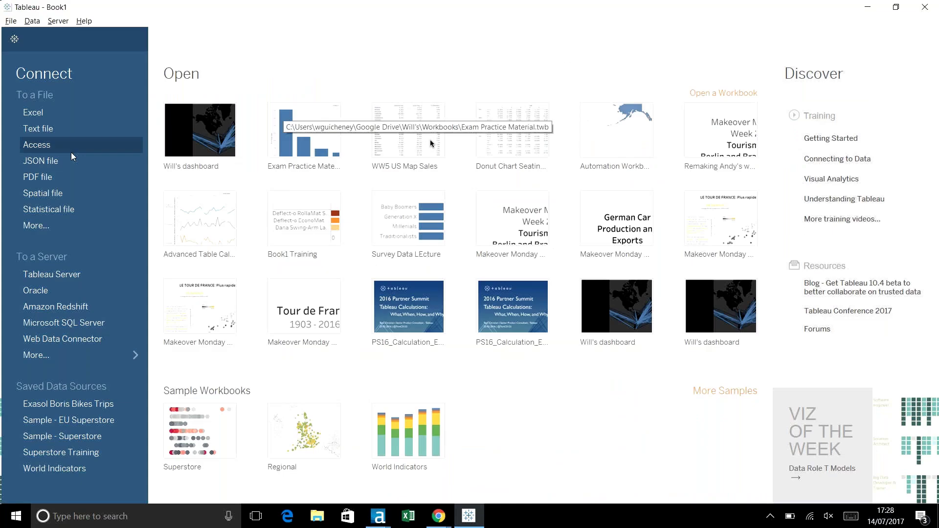
left_click(55, 225)
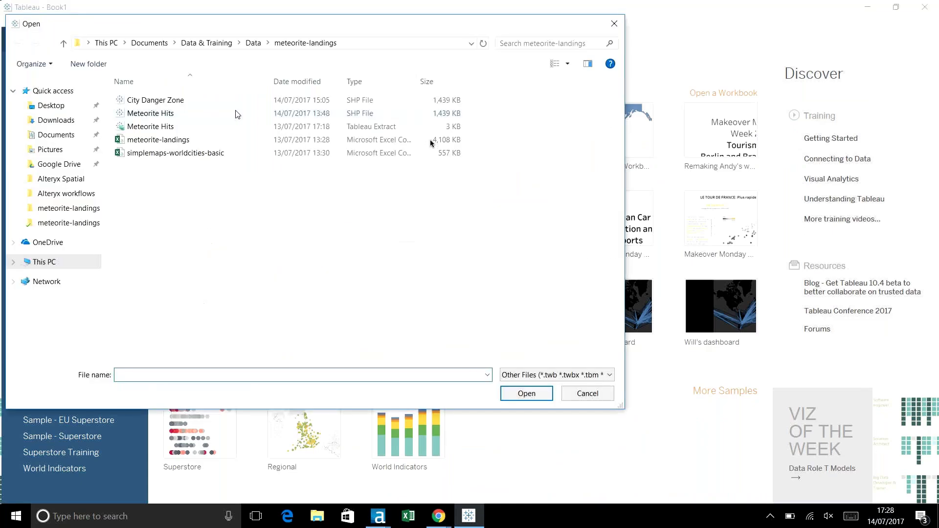
left_click(202, 104)
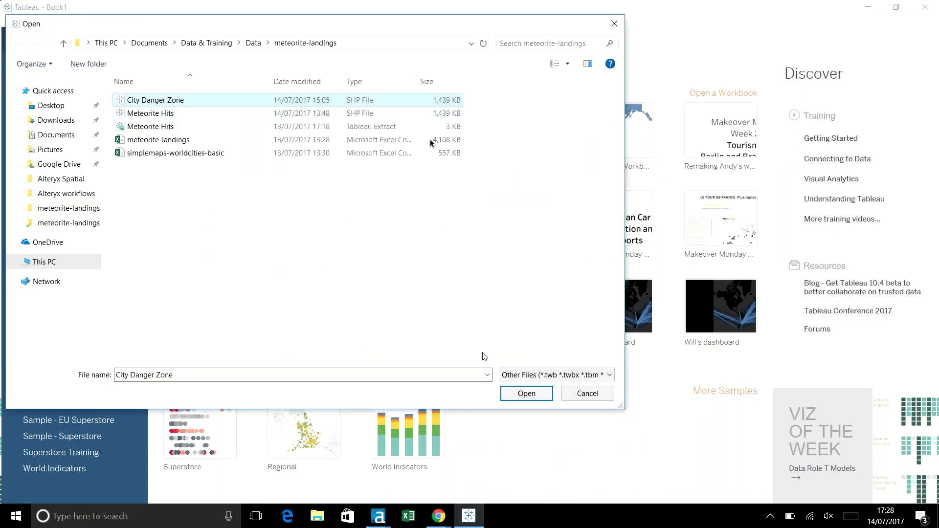
left_click(519, 394)
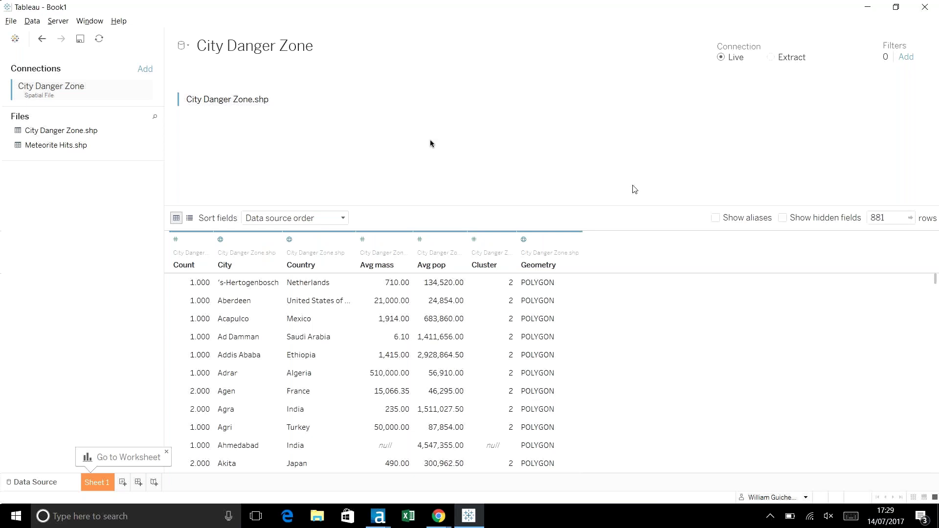
Plot the Geometry field of the danger zones as a map on Sheet 1.
left_click(104, 465)
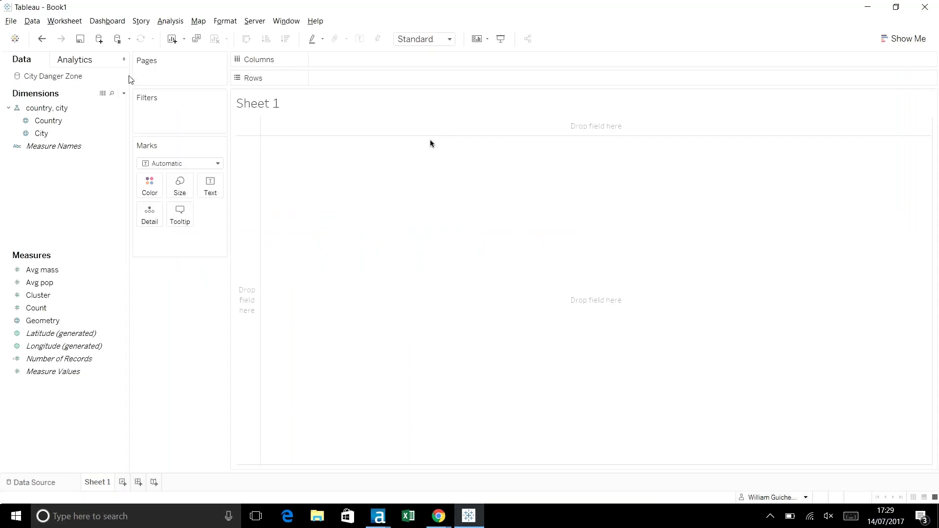
double_click(41, 324)
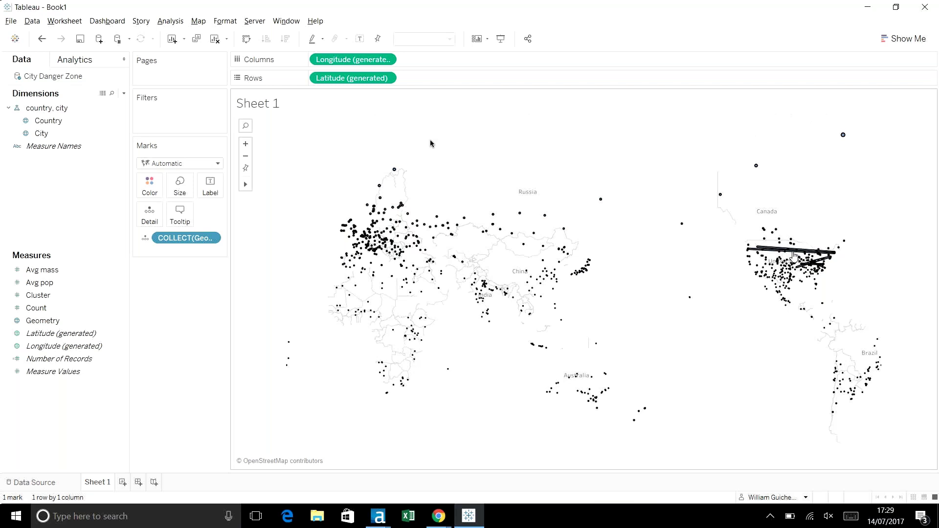
left_click(56, 318)
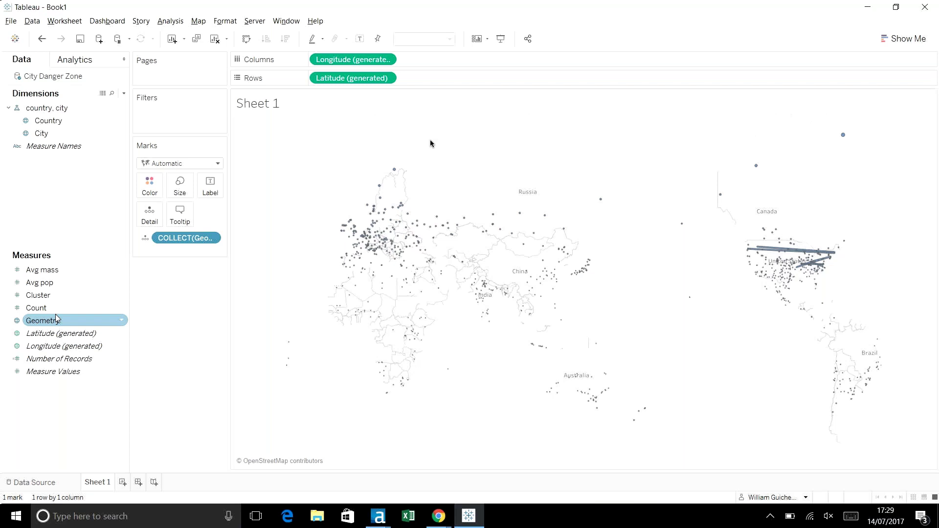
Try colouring the map by the sum of Cluster and adding City as detail, undoing each attempt.
left_click(59, 296)
left_click_drag(58, 297, 150, 191)
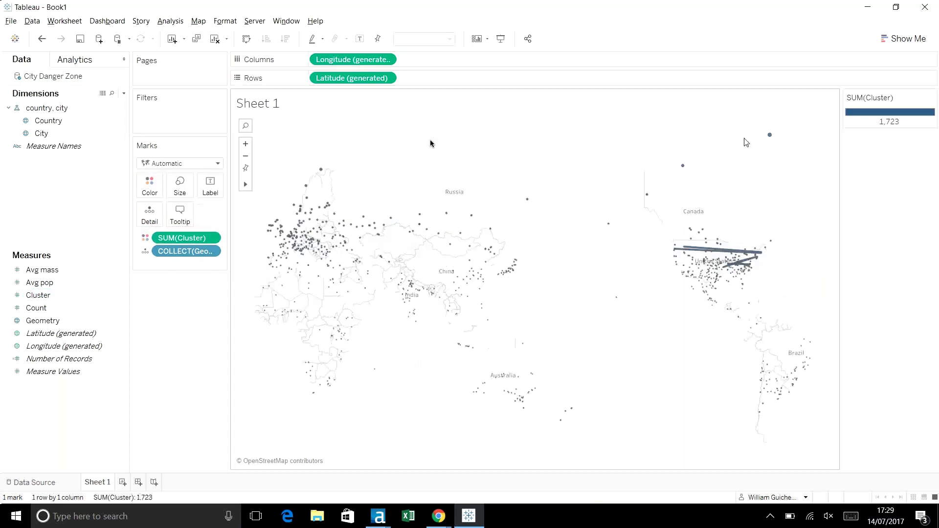
key("ctrl+z")
left_click(60, 282)
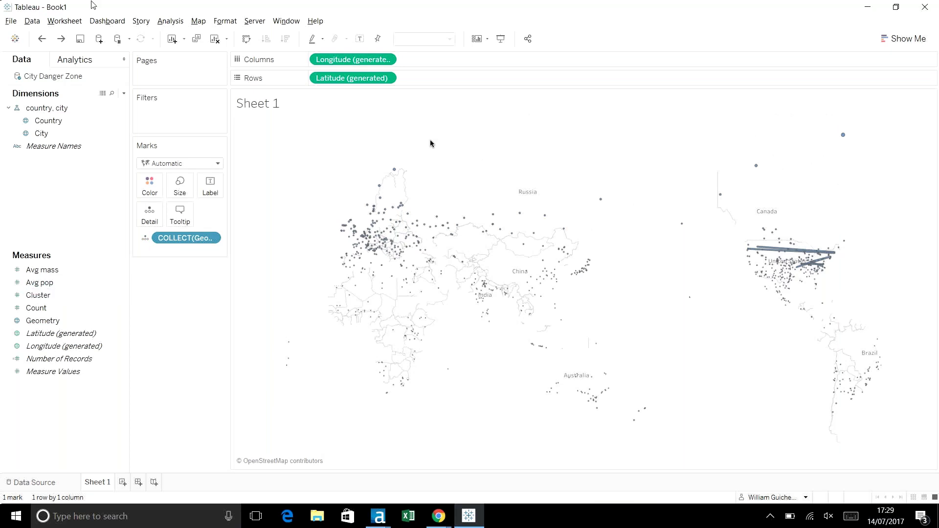
mouse_move(41, 136)
left_mouse_down()
mouse_move(159, 214)
mouse_move(146, 214)
left_mouse_up()
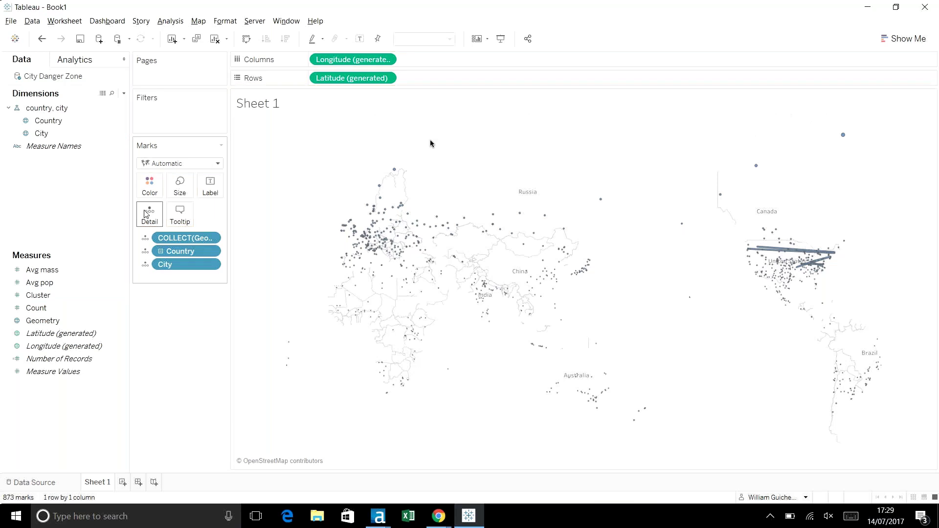
key("ctrl+z")
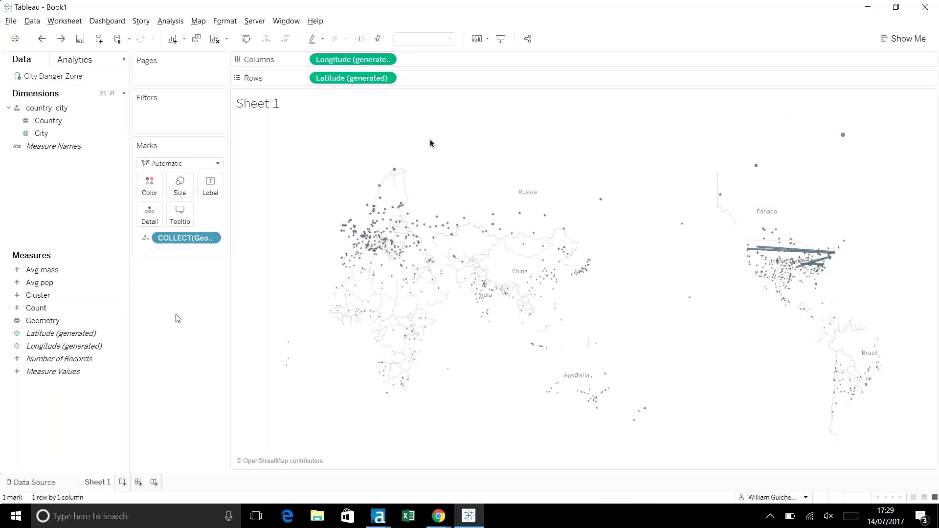
Convert Cluster from a measure to a dimension and colour the danger zones on the map by it.
left_click(49, 313)
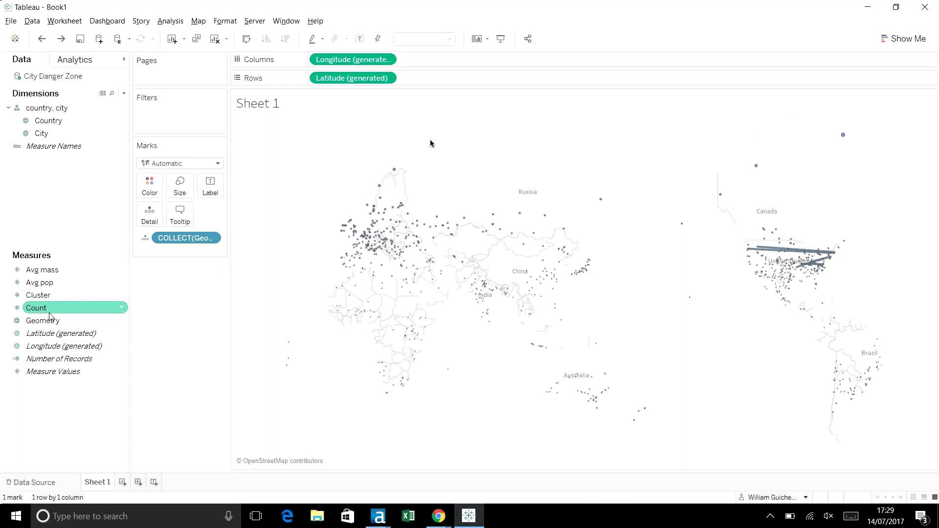
left_click(47, 298)
left_click_drag(47, 300, 151, 186)
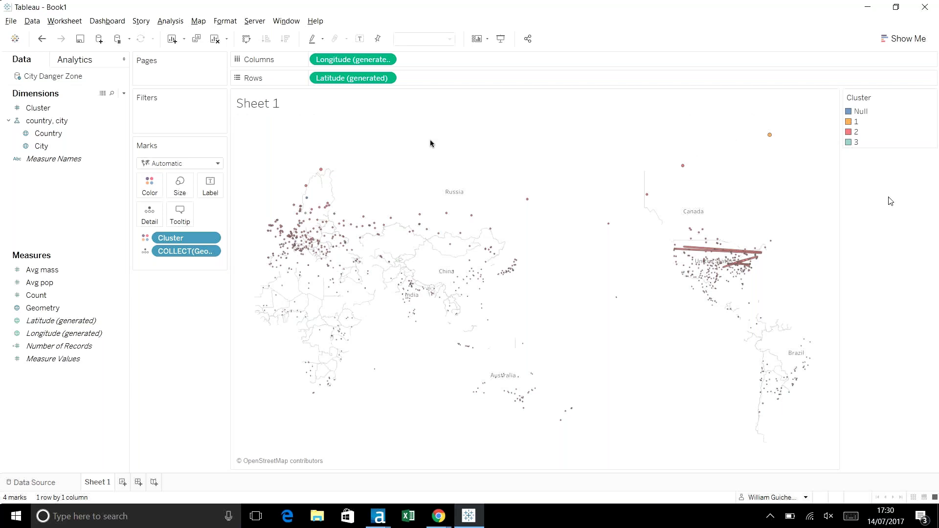
Filter the map by Cluster so that only cluster 3 is shown.
left_click_drag(39, 108, 157, 129)
left_click(371, 168)
left_click(371, 179)
left_click(371, 190)
left_click(563, 407)
left_click(465, 407)
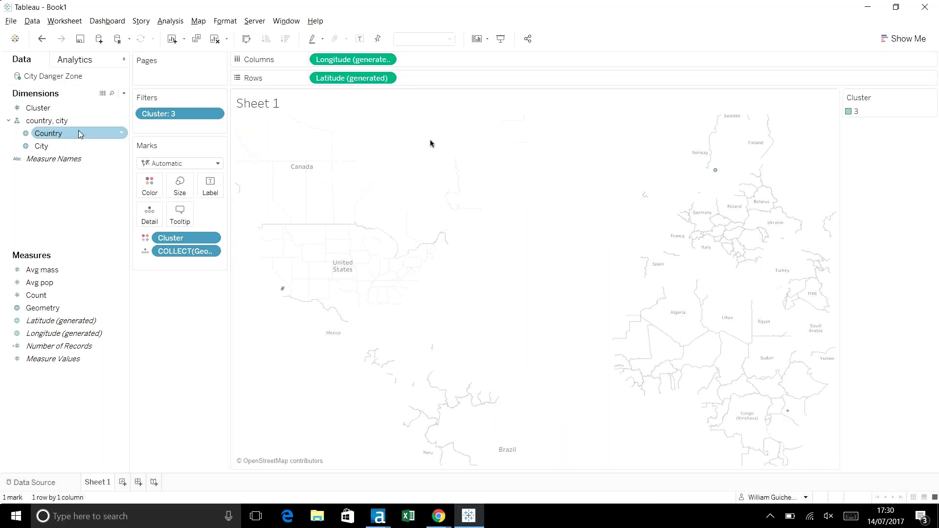
Label the cluster 3 marks with country and city, size them by Avg mass, and select the Barstow mark.
left_click(48, 146)
left_click_drag(47, 149, 210, 188)
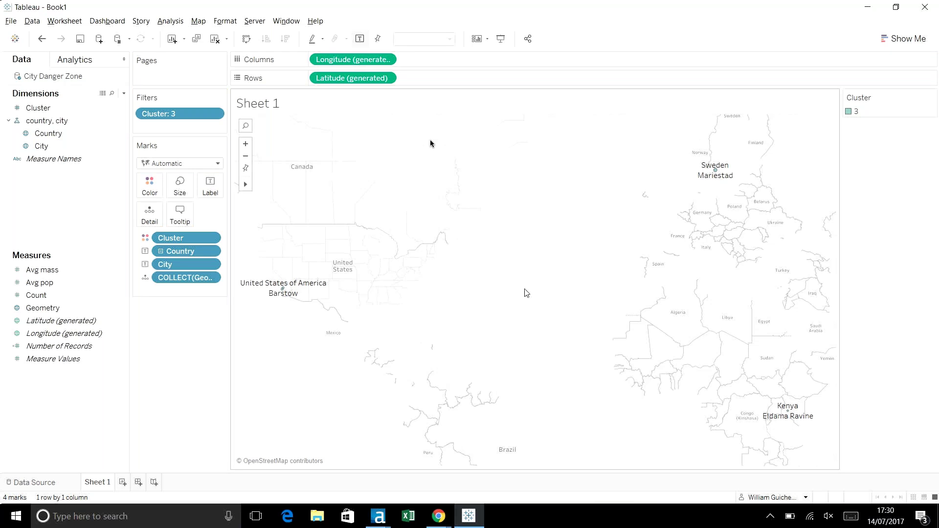
left_click_drag(42, 269, 180, 186)
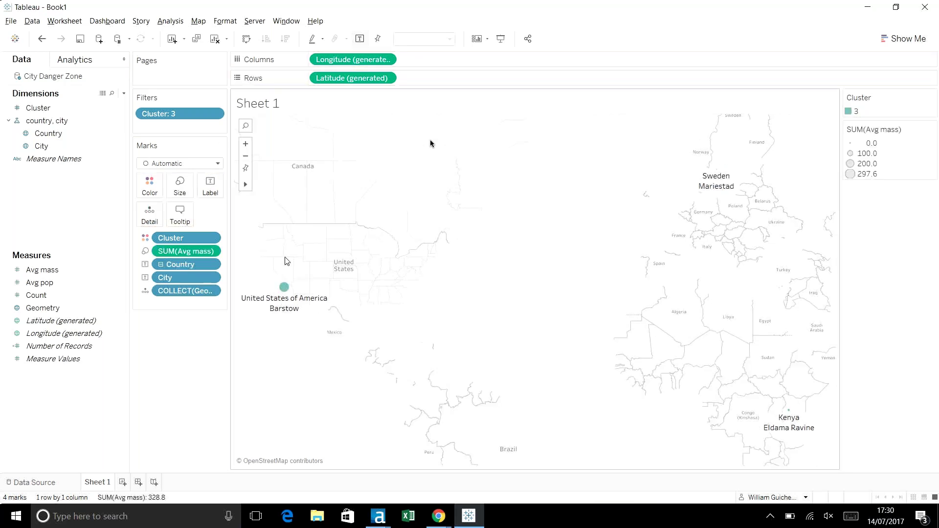
left_click(284, 288)
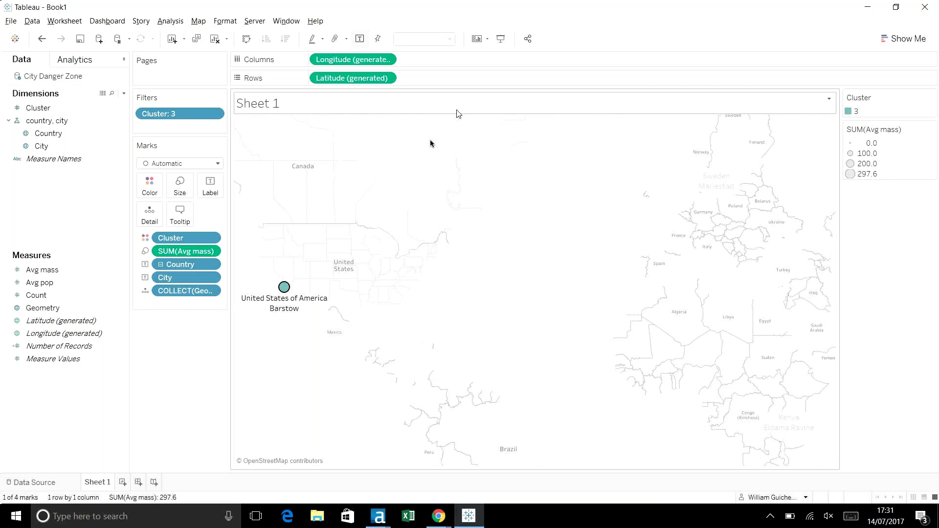
Close Tableau without saving the workbook and return to the Alteryx workflow.
left_click(924, 7)
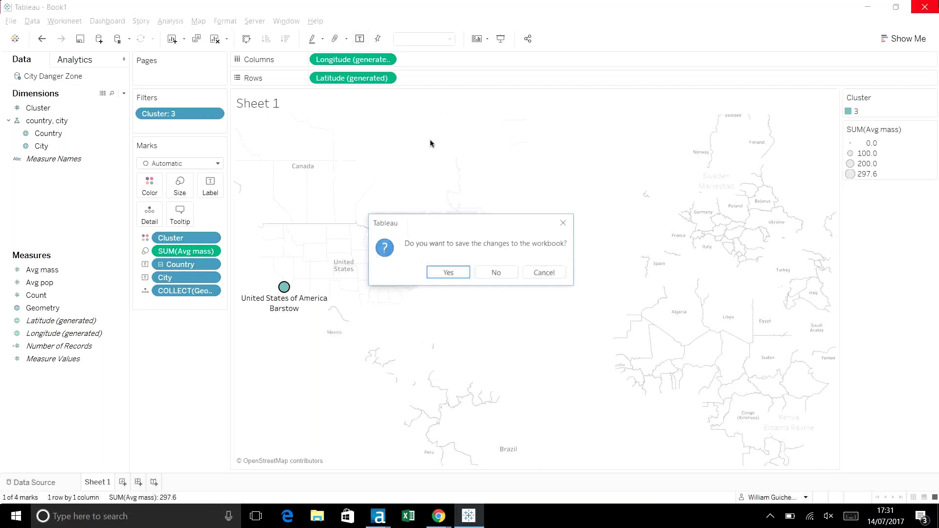
left_click(504, 276)
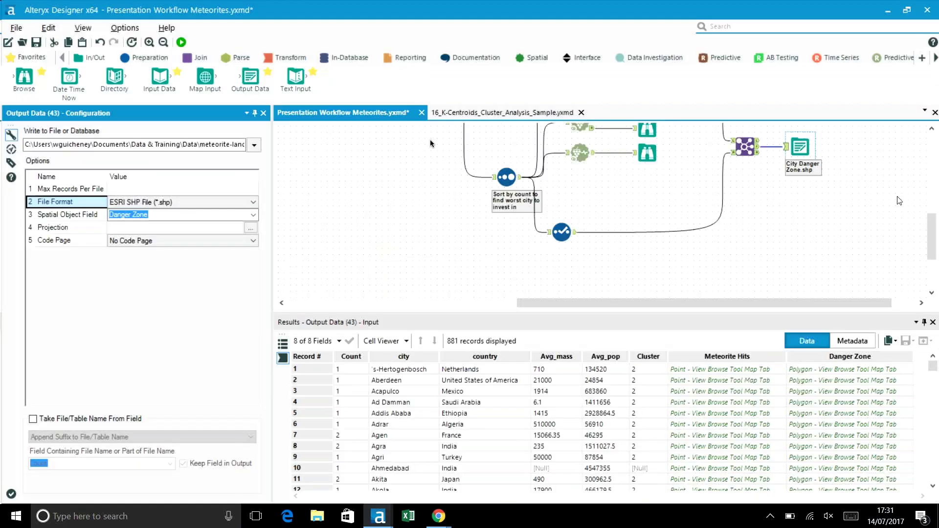